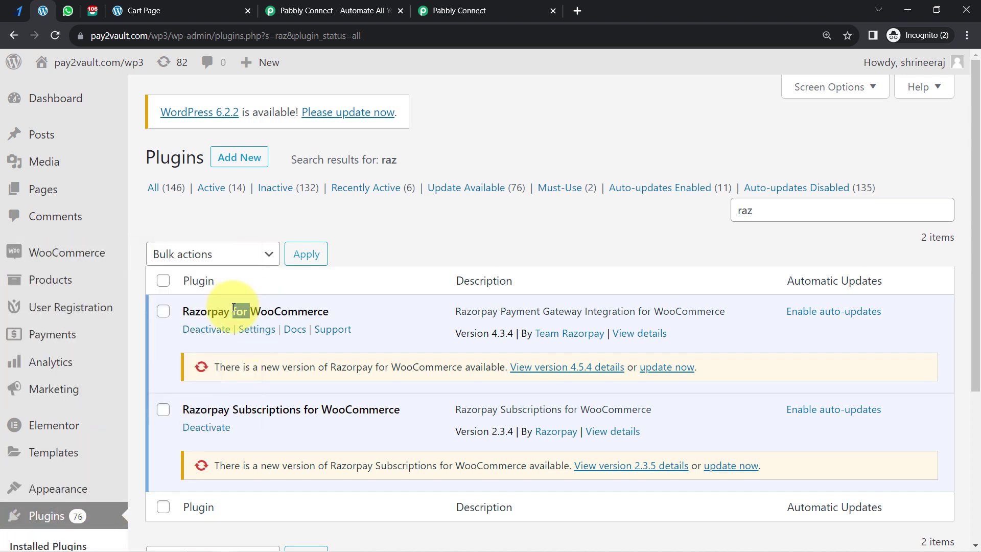
- Switch to the store's cart page, proceed to checkout with the white T-shirt order and review the payment options
left_click(199, 315)
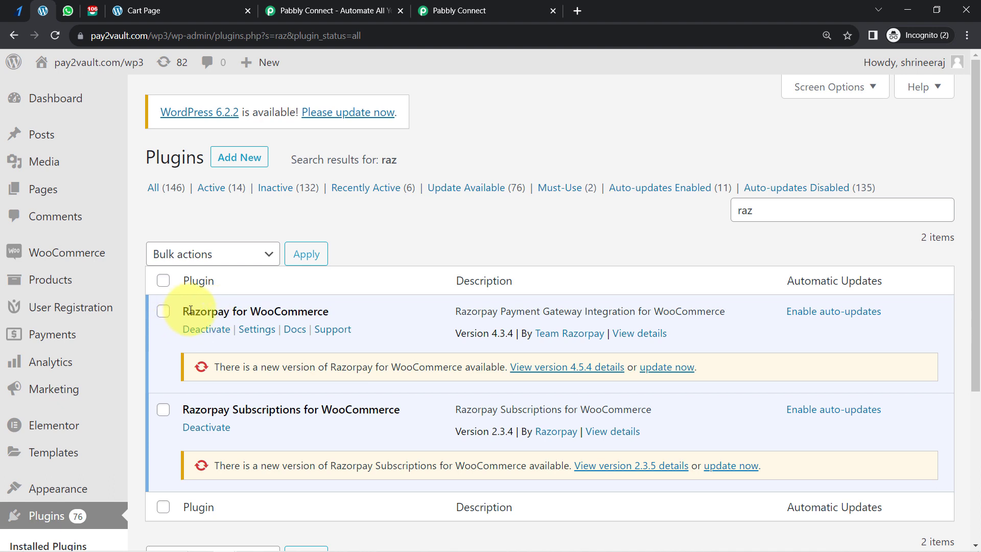
left_click_drag(215, 314, 282, 318)
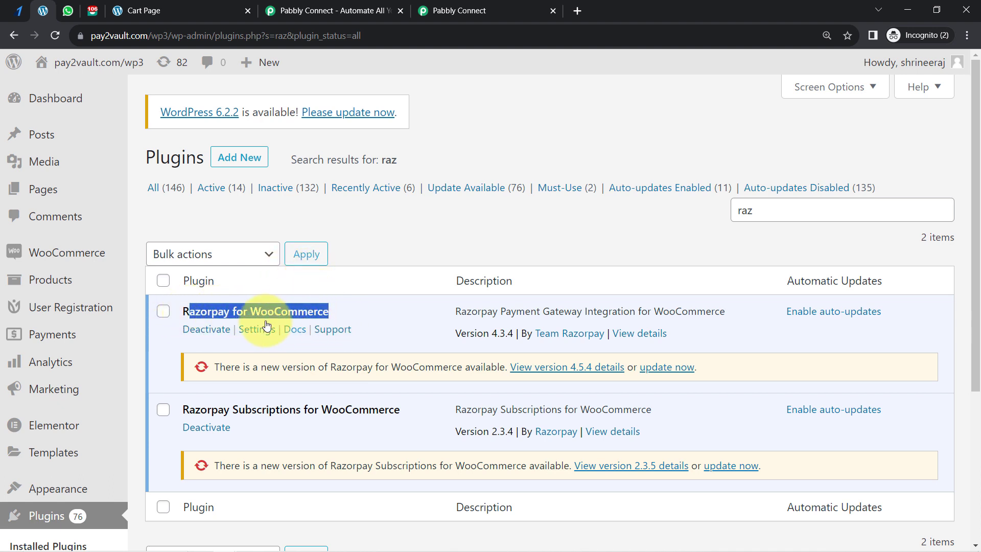
left_click(189, 4)
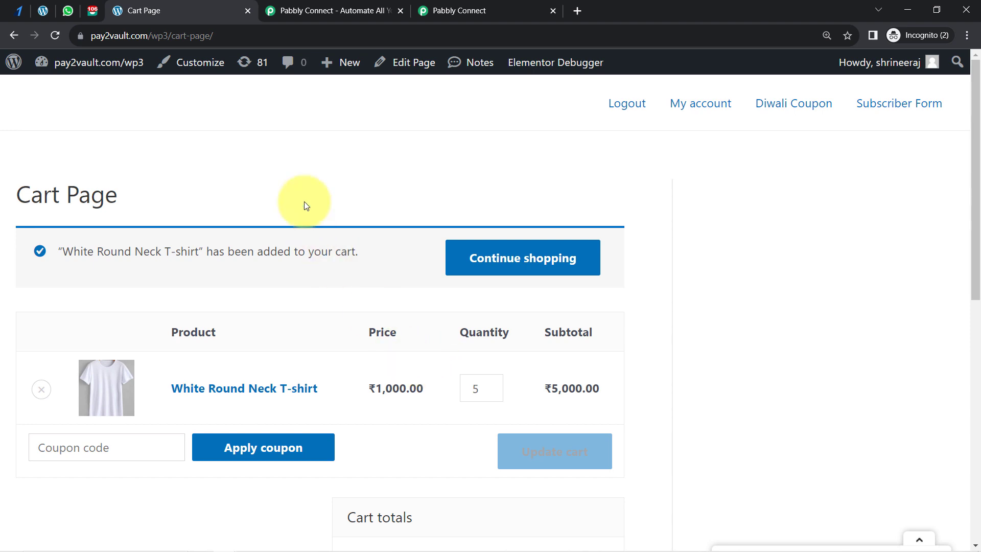
scroll(357, 328, "down", 5)
scroll(368, 383, "down", 2)
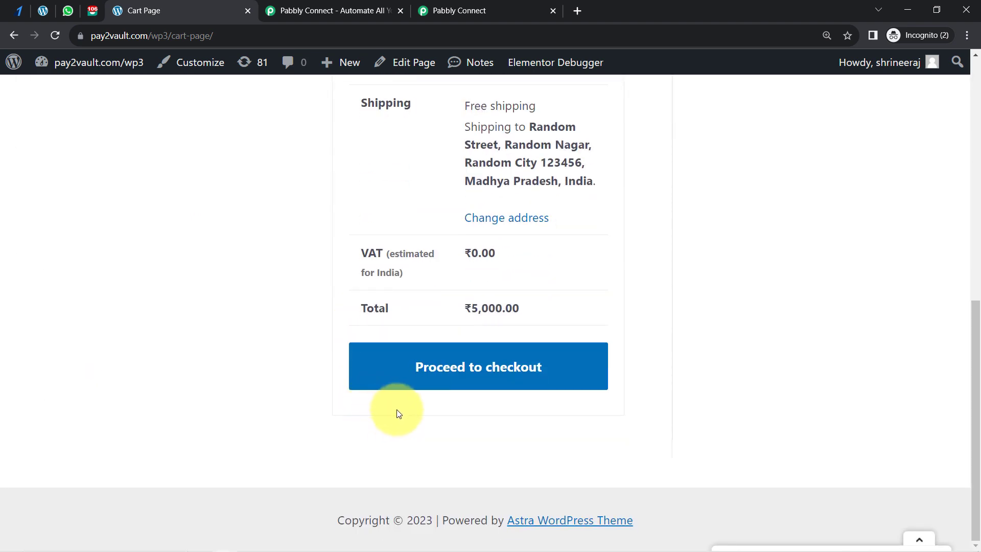
left_click(472, 367)
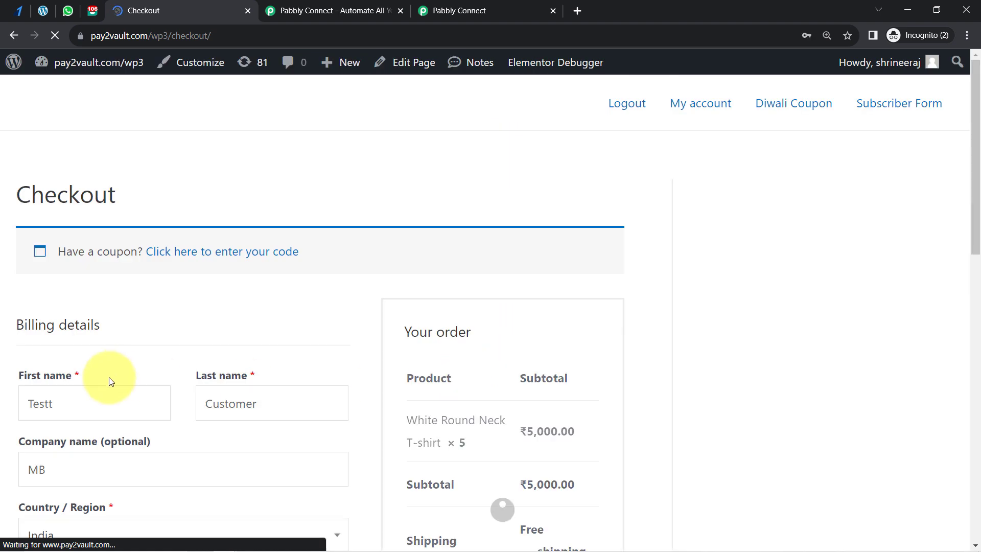
scroll(244, 406, "down", 15)
scroll(422, 336, "up", 5)
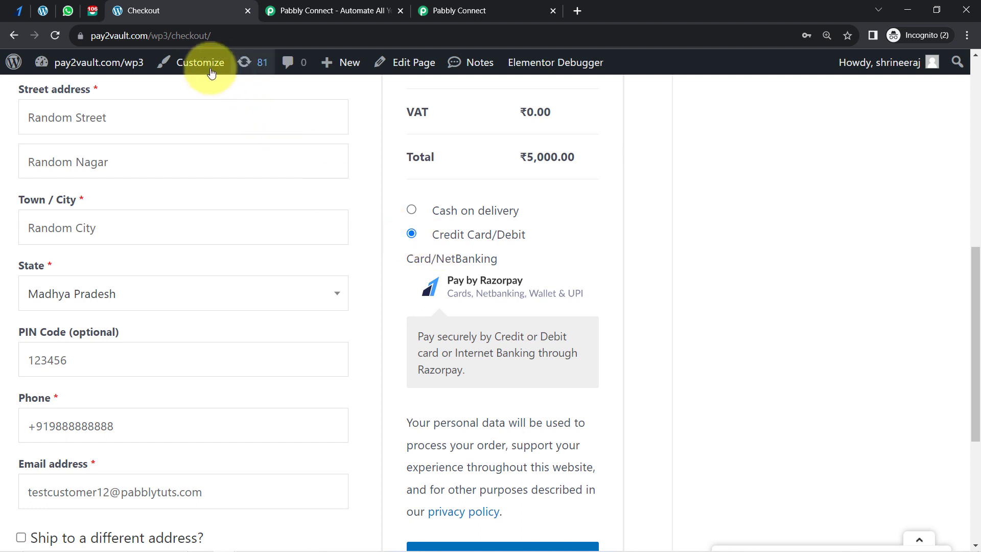
- Examine the WhatsApp order message, the Razorpay dashboard, the installed Razorpay plugins and the Interakt WhatsApp templates
left_click(68, 10)
left_click(526, 333)
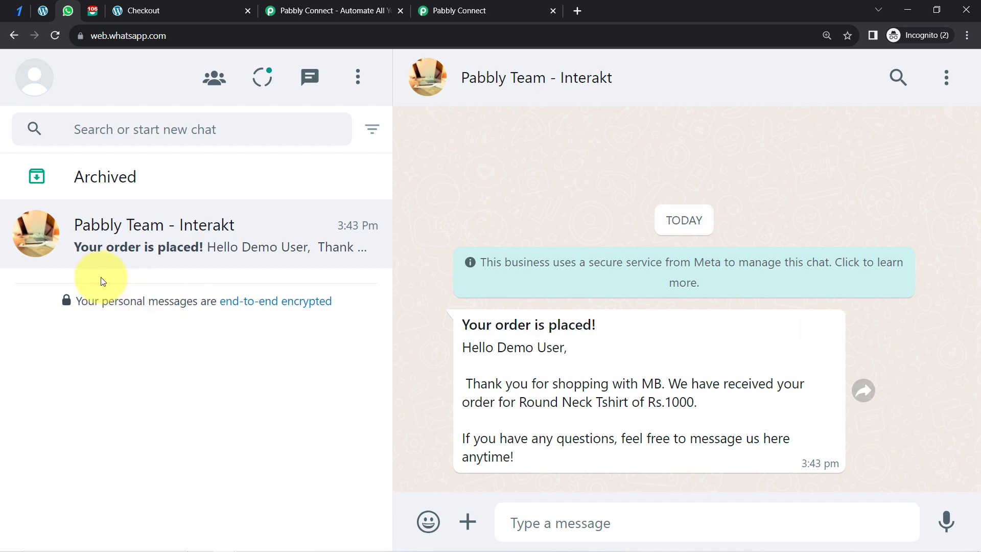
left_click(10, 13)
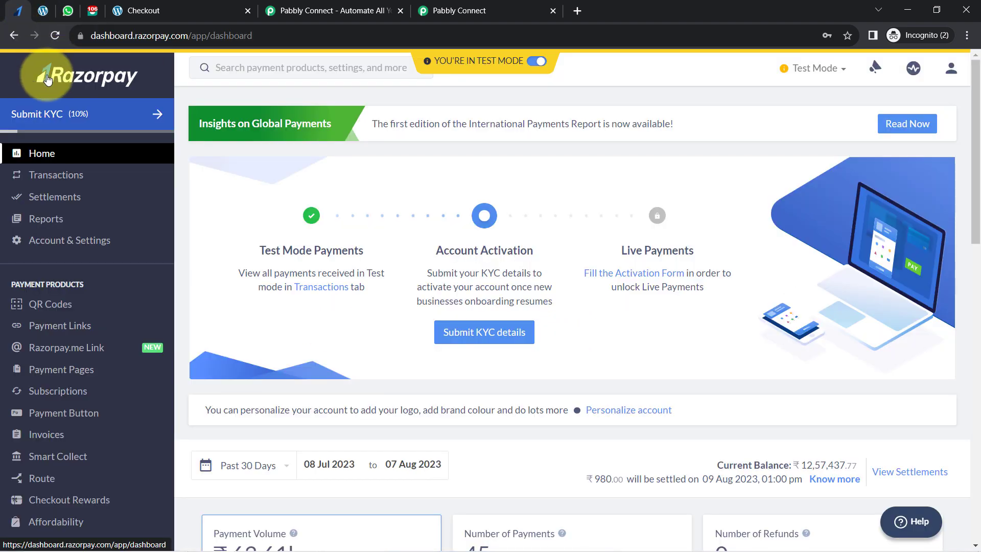
left_click(40, 11)
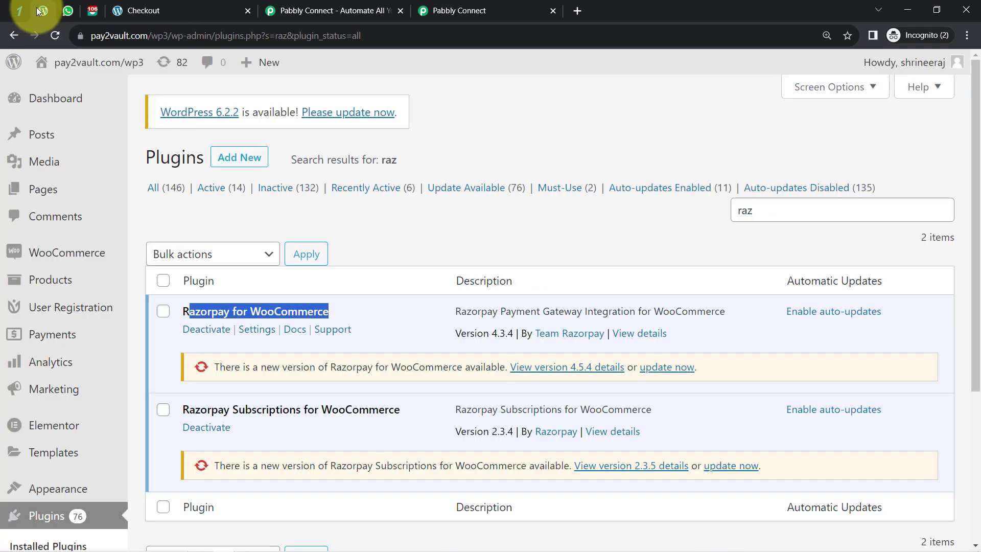
left_click(67, 11)
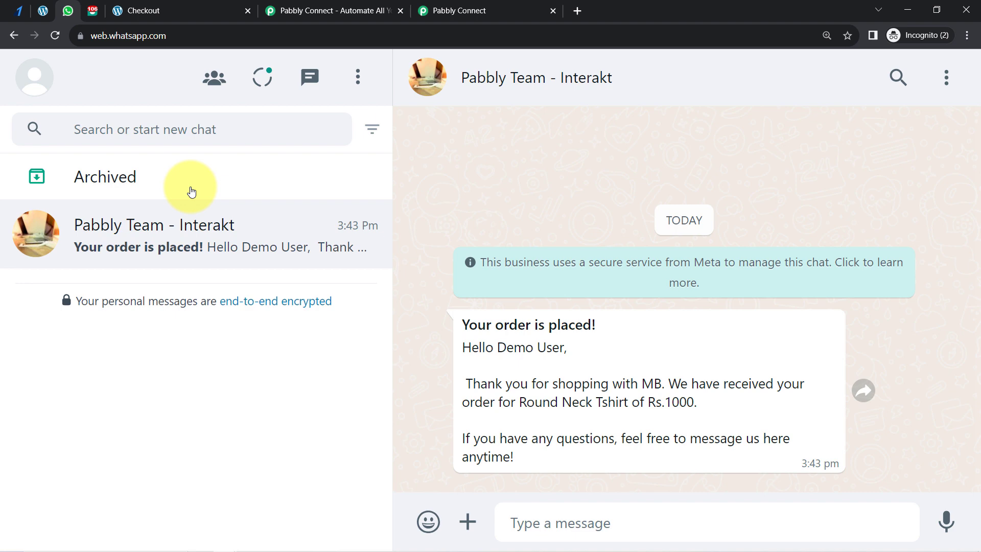
left_click(92, 11)
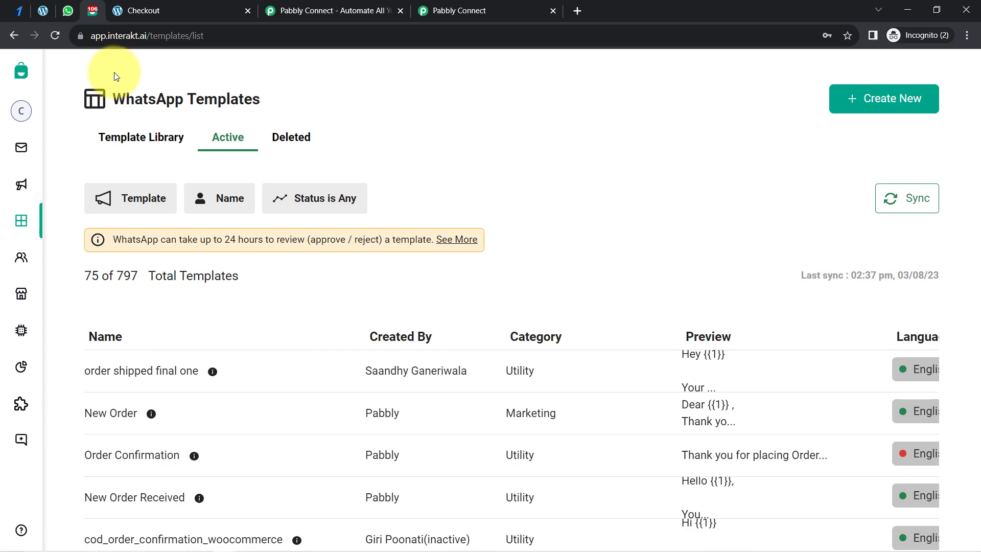
left_click(18, 10)
left_click(43, 10)
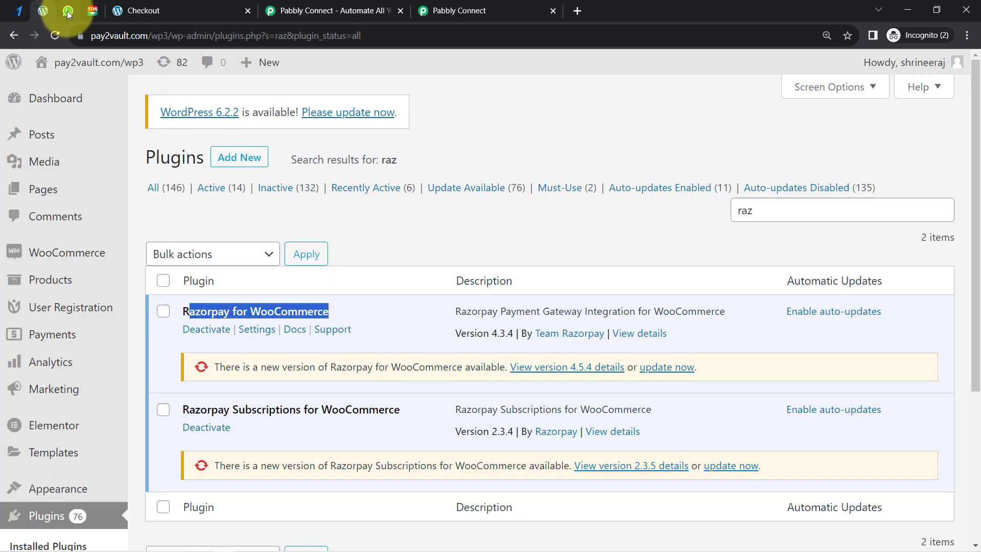
left_click(68, 11)
left_click(92, 10)
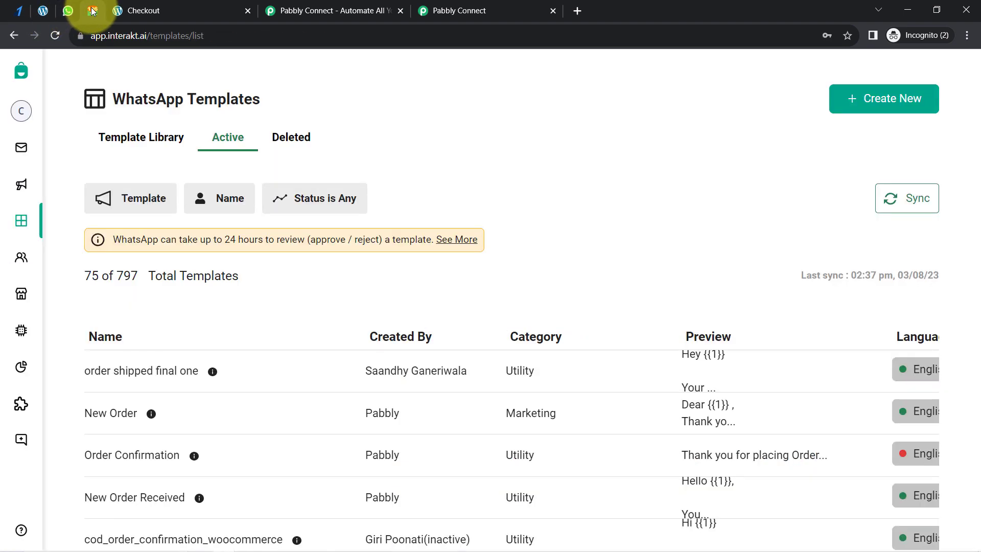
- View the Pabbly Connect website and switch to the Pabbly Connect dashboard
left_click(340, 6)
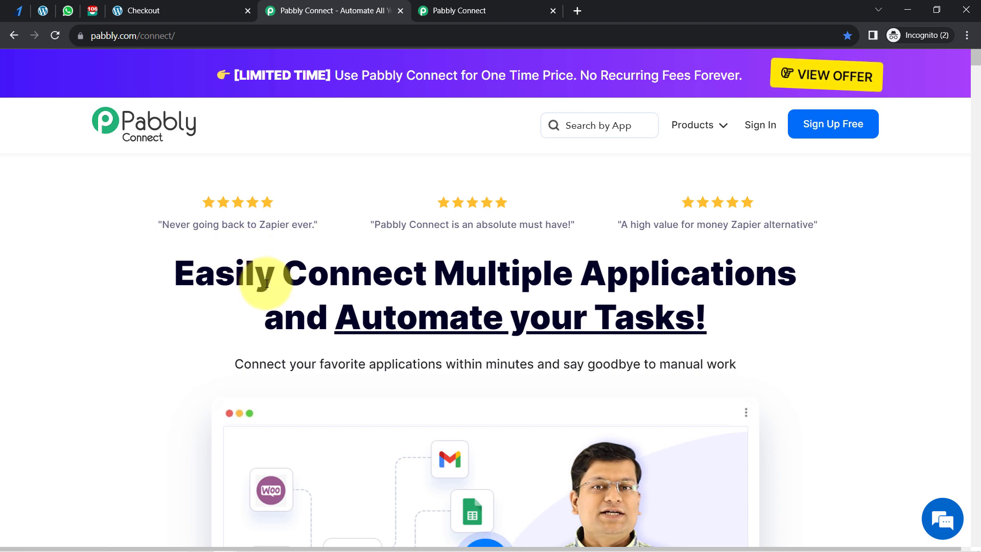
left_click(462, 9)
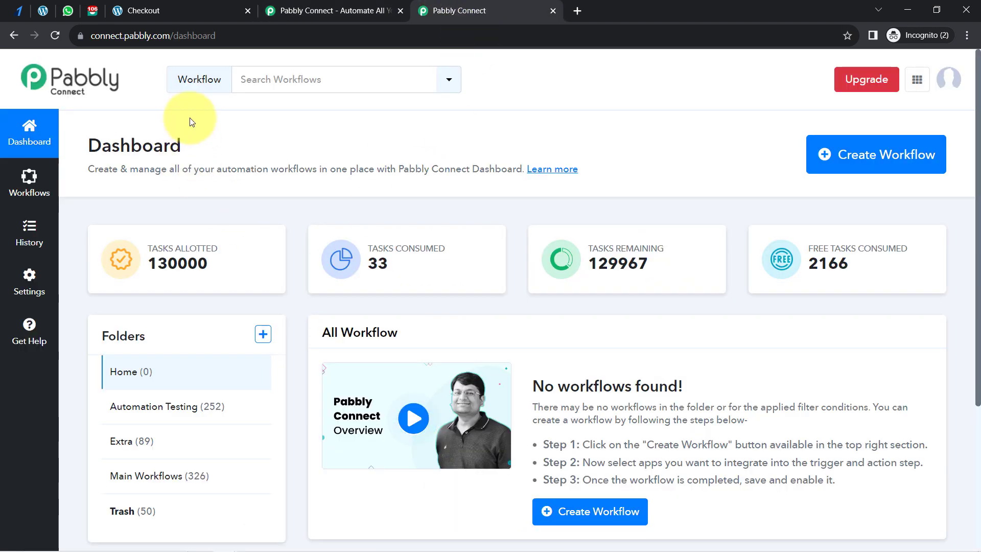
left_click(339, 9)
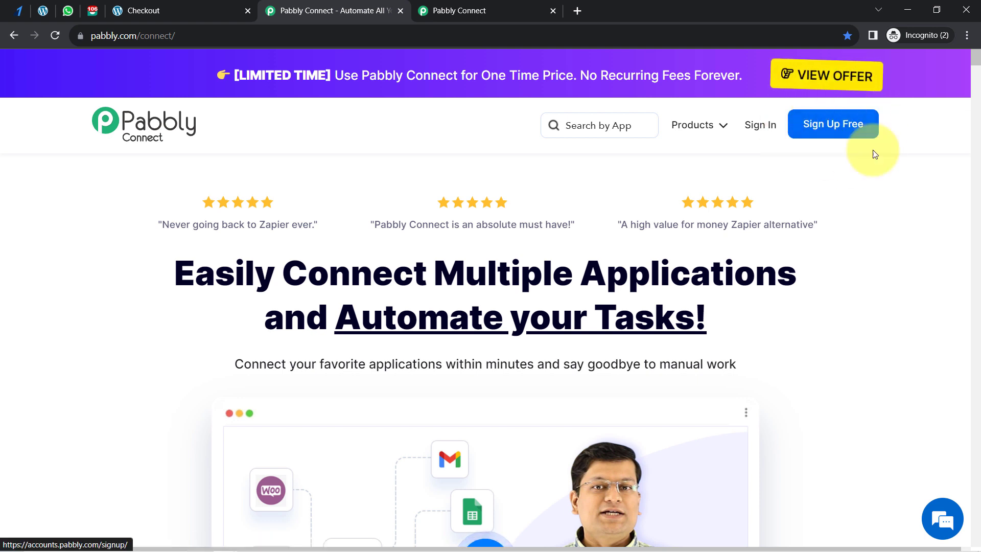
left_click(457, 11)
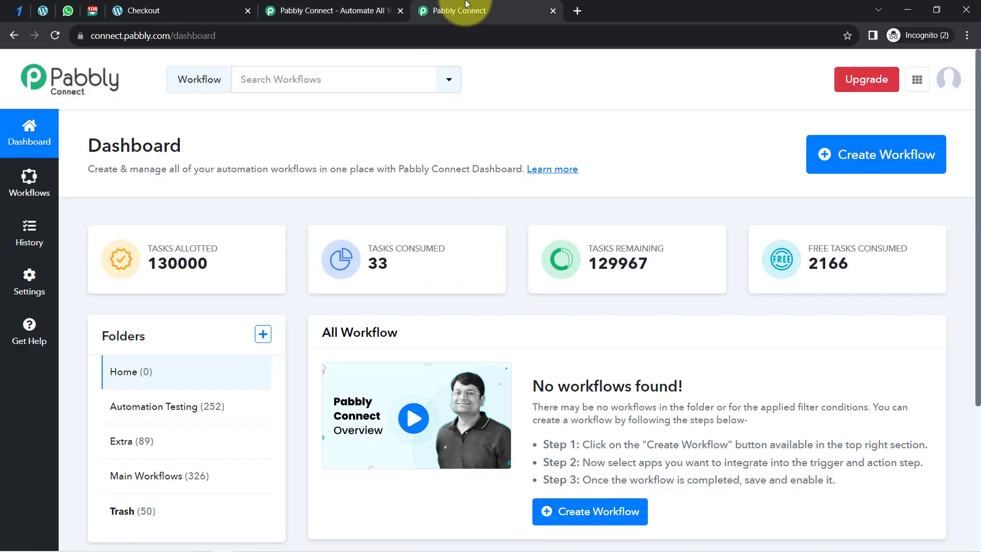
left_click_drag(102, 146, 231, 168)
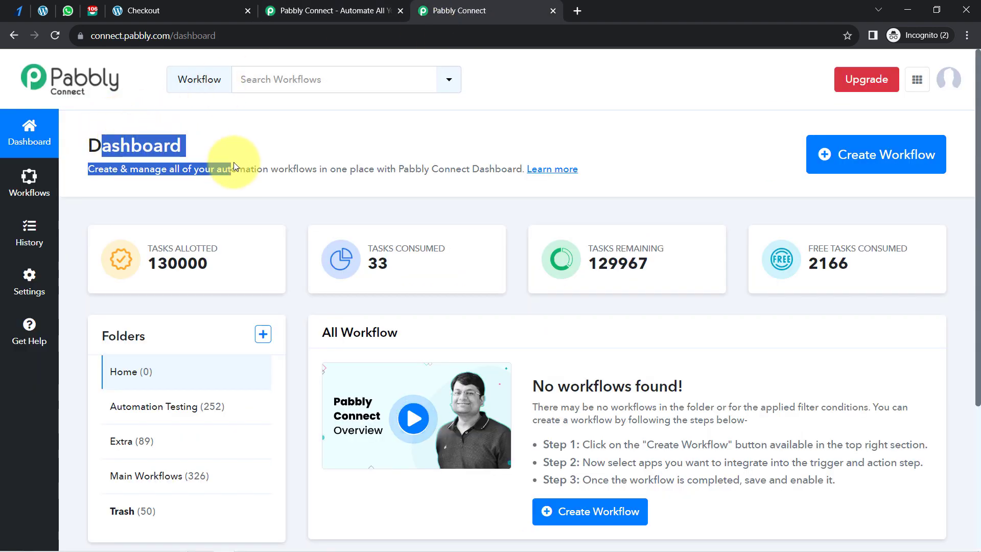
- Start a new workflow named "Payment Done in Razorpay -> Get Order Details from WooCommerce -> Send WhatsApp Message to Customer"
left_click(817, 171)
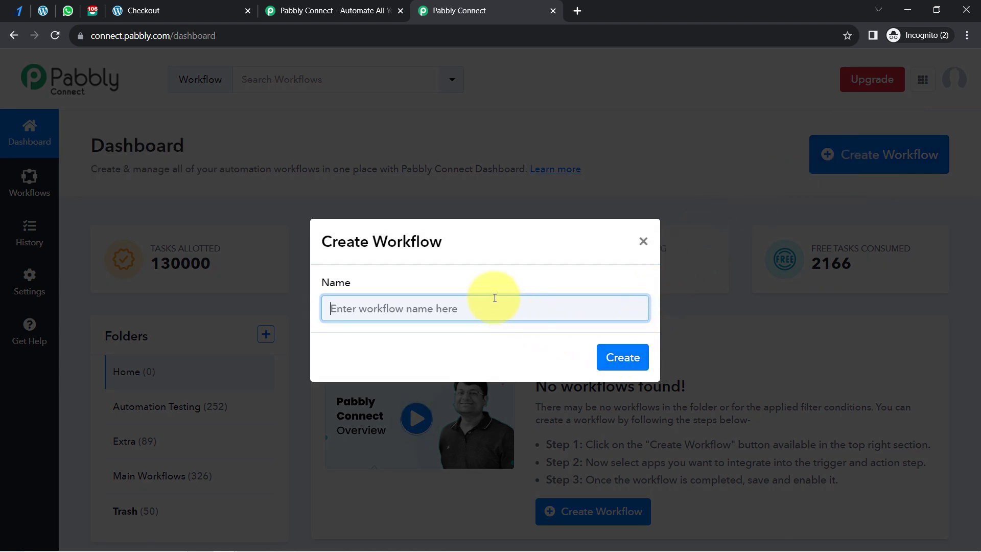
key("ctrl+v")
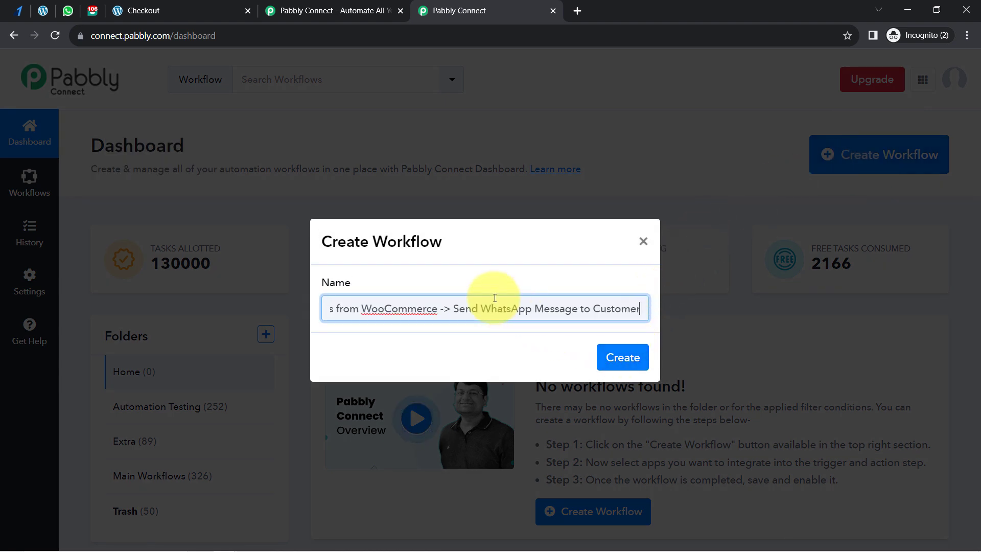
left_click_drag(438, 309, 296, 332)
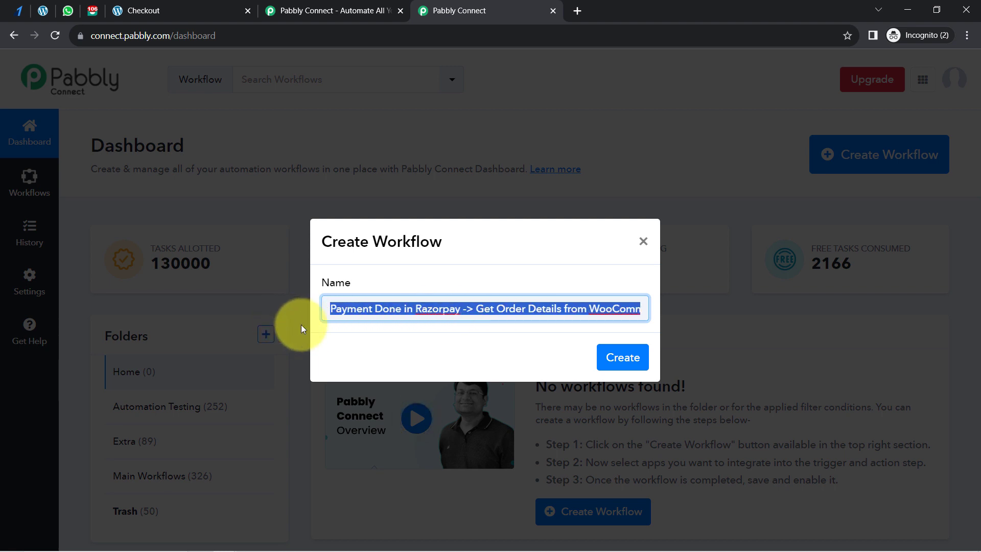
left_click(363, 313)
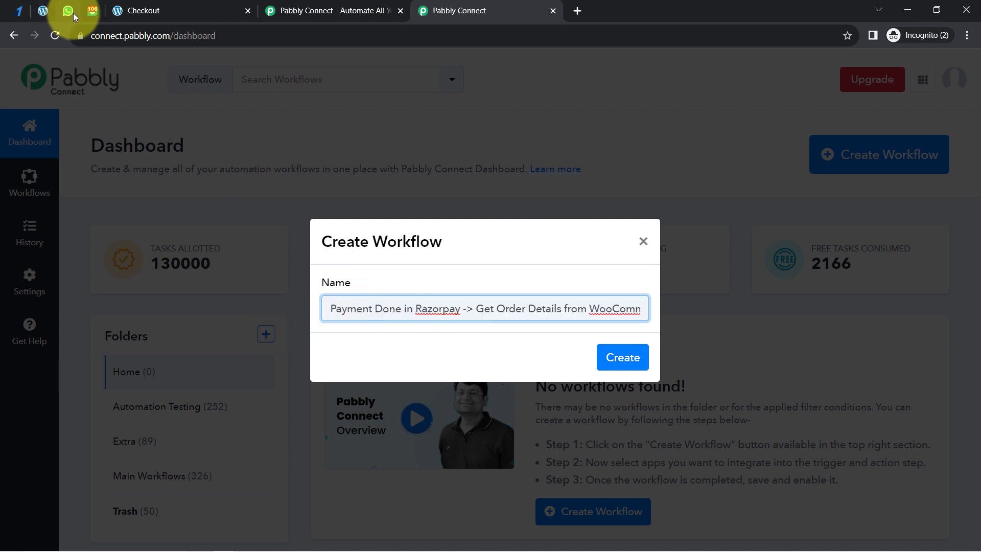
- Check the payment method on the store's checkout page and reread the full workflow name in the creation dialog
left_click(136, 5)
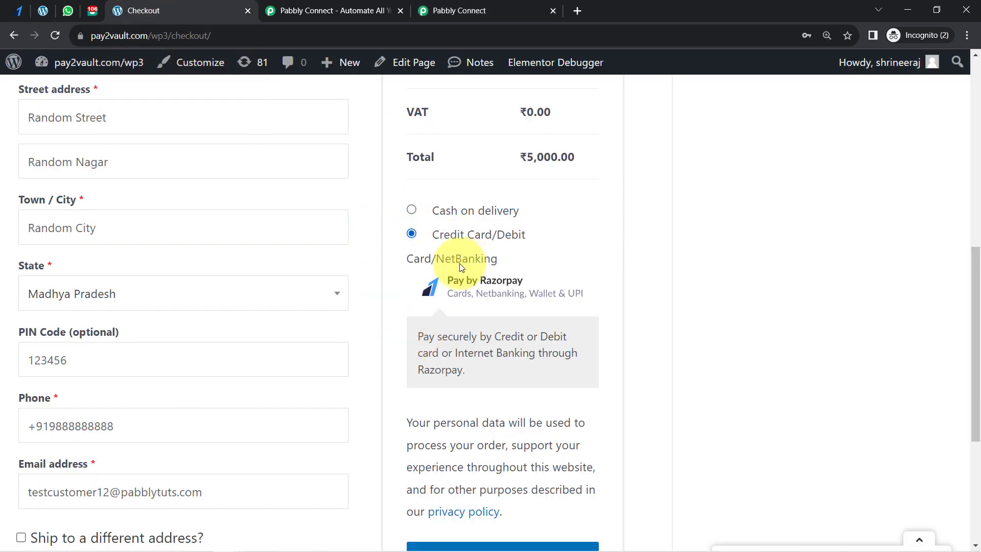
left_click(362, 6)
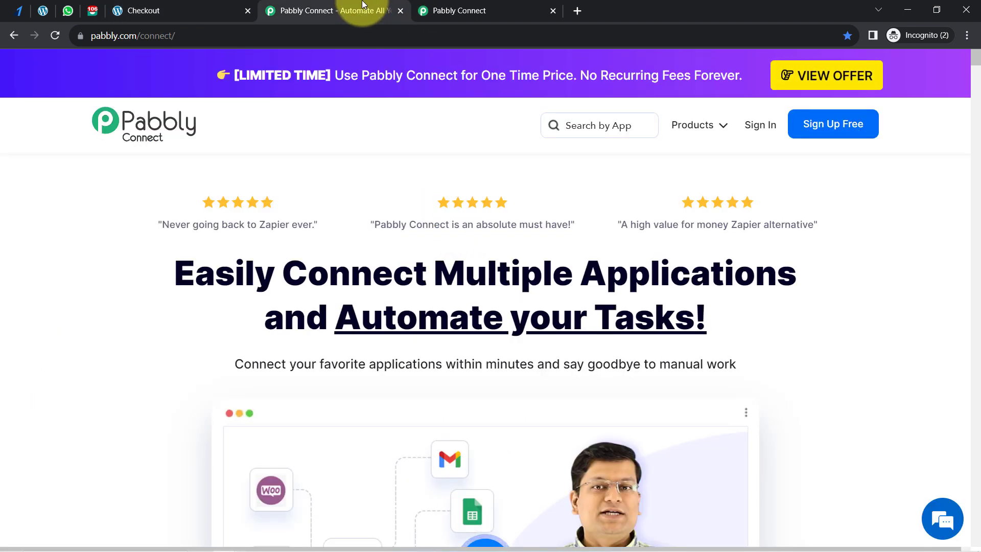
left_click(459, 8)
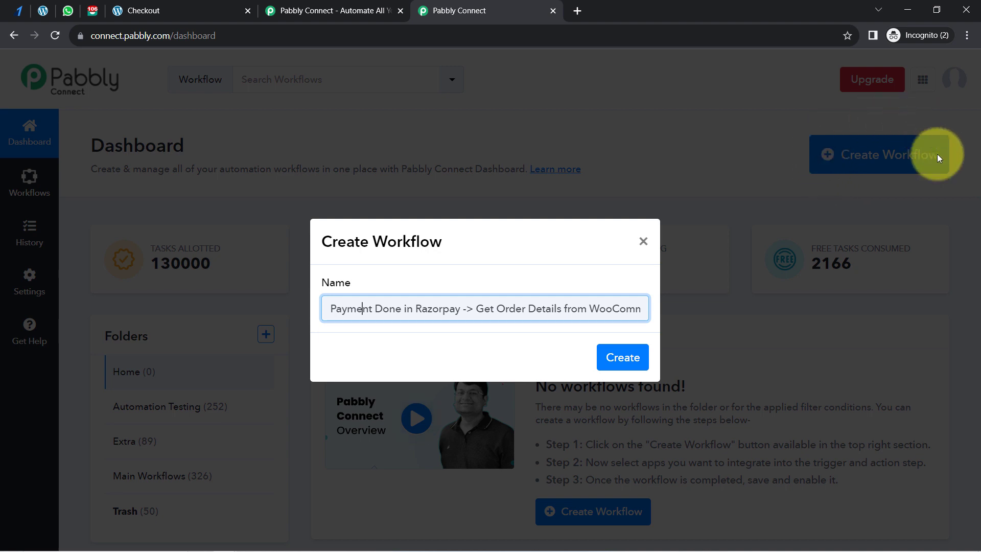
left_click_drag(427, 308, 165, 323)
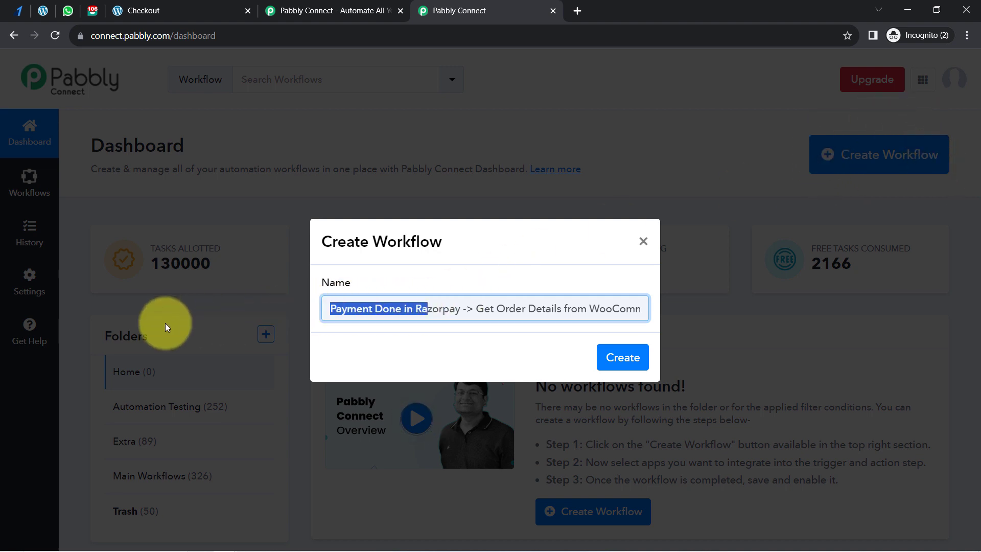
left_click(148, 10)
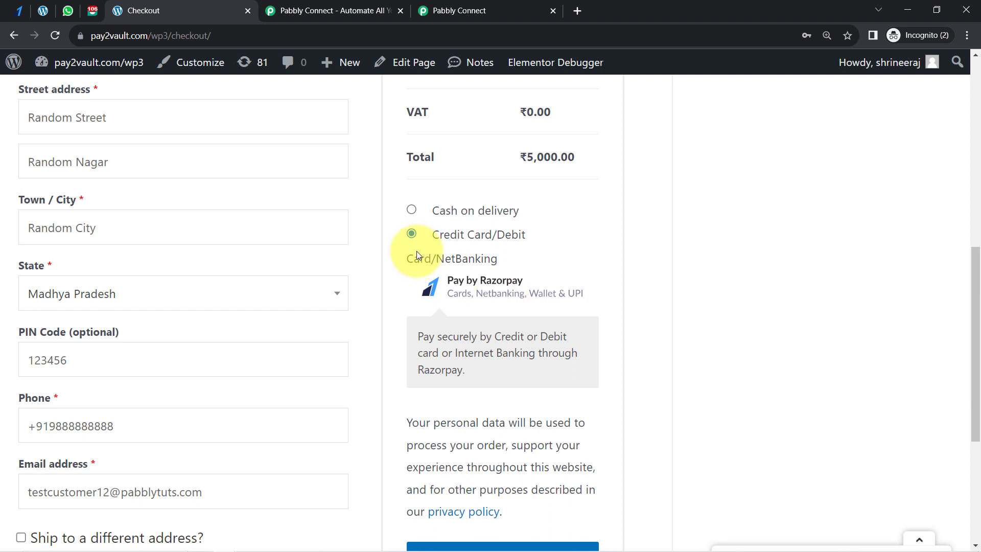
left_click(445, 6)
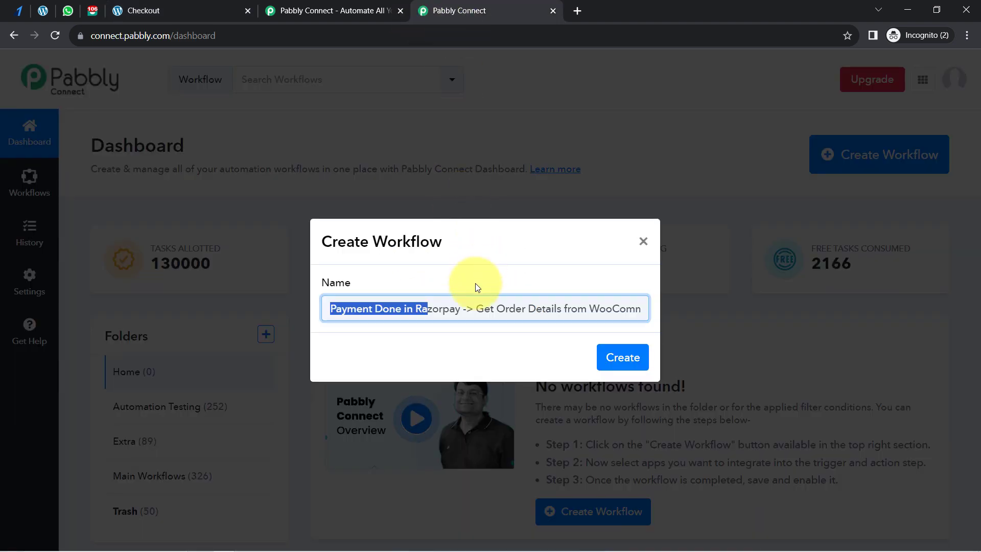
double_click(436, 304)
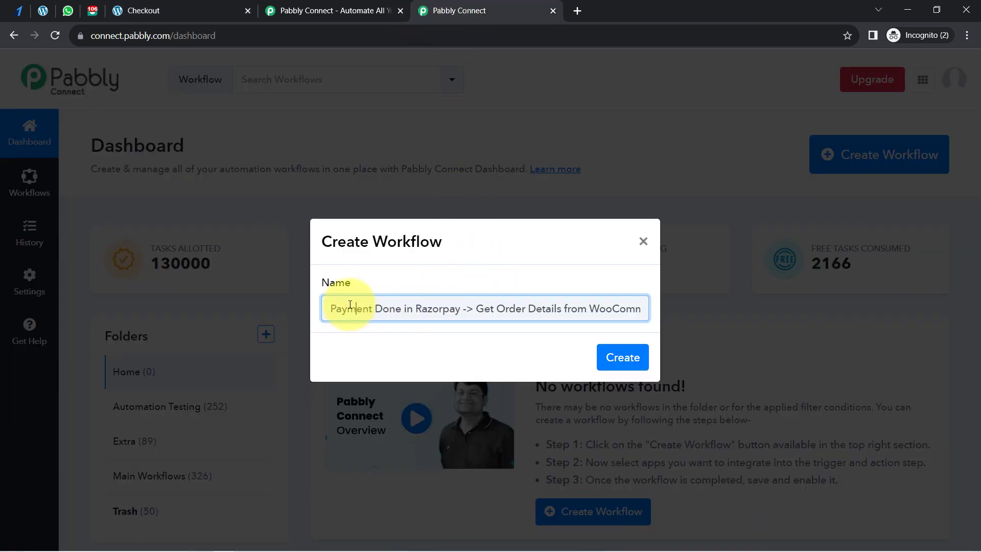
left_click_drag(341, 308, 449, 311)
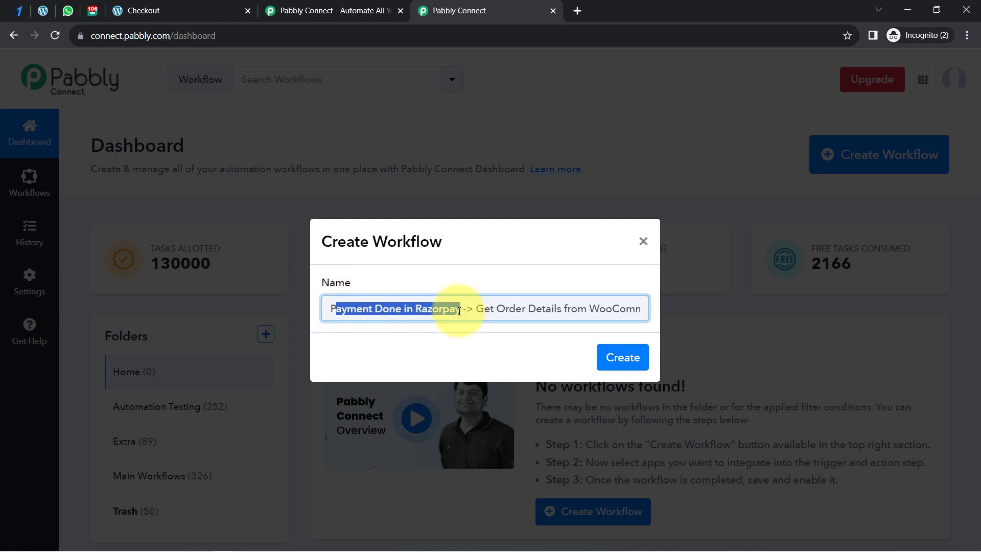
left_click_drag(480, 309, 383, 300)
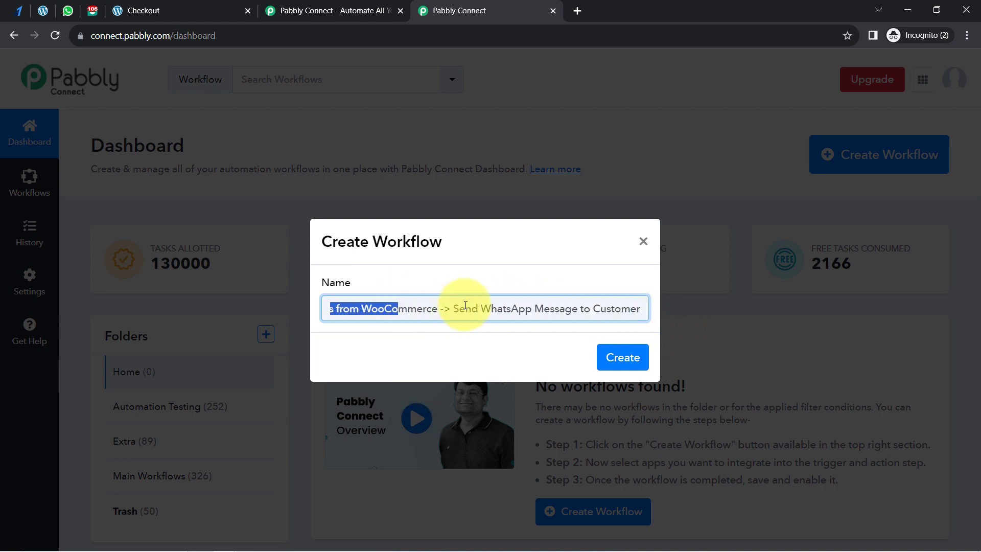
left_click_drag(471, 309, 617, 311)
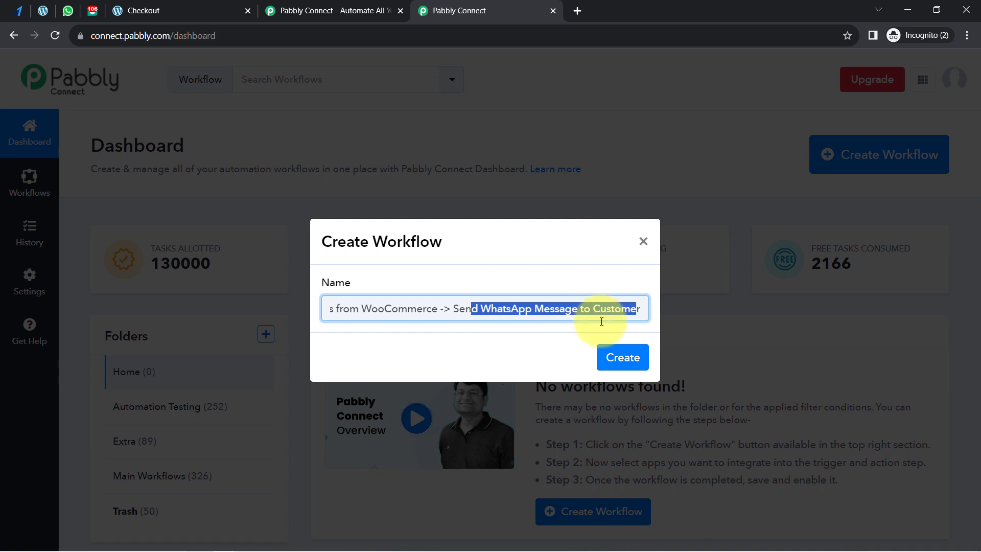
- Create the named workflow and collapse its trigger step
left_click(630, 358)
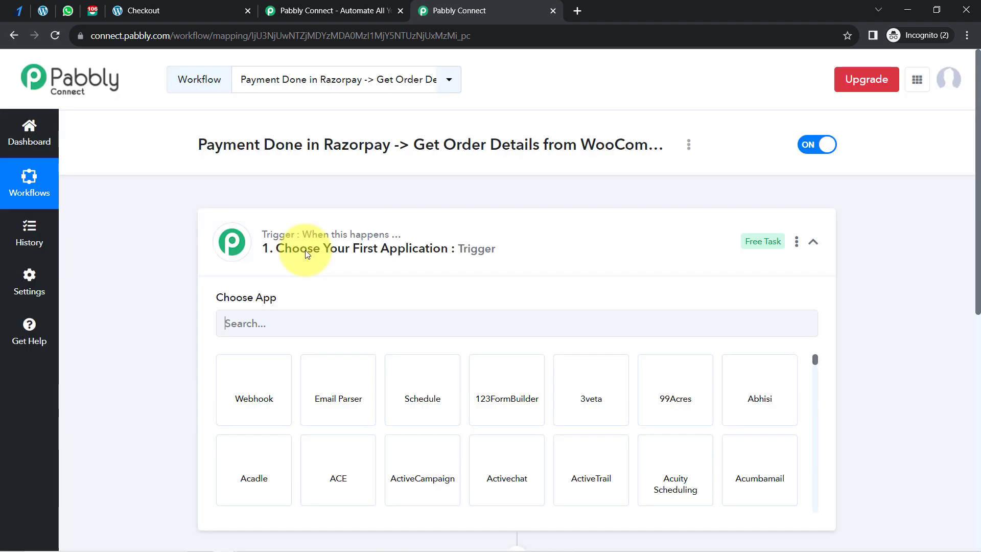
left_click(282, 254)
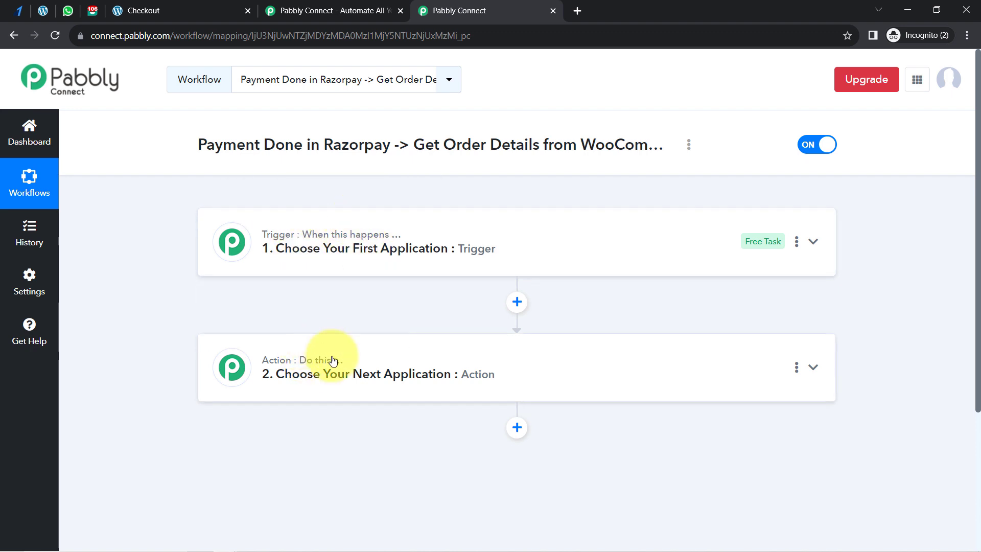
mouse_move(319, 366)
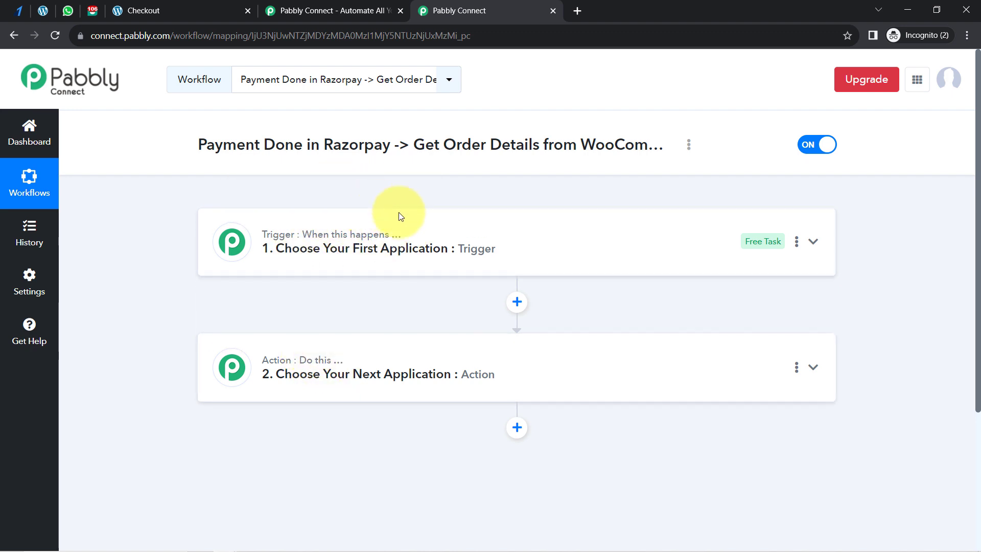
- Expand the workflow's trigger step and choose Razorpay as its app
mouse_move(364, 243)
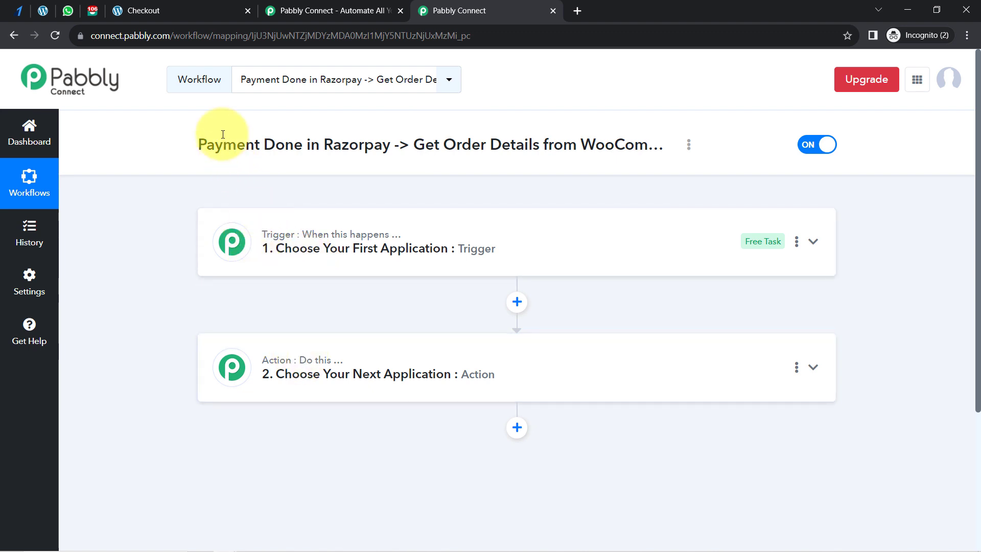
left_click_drag(202, 145, 664, 148)
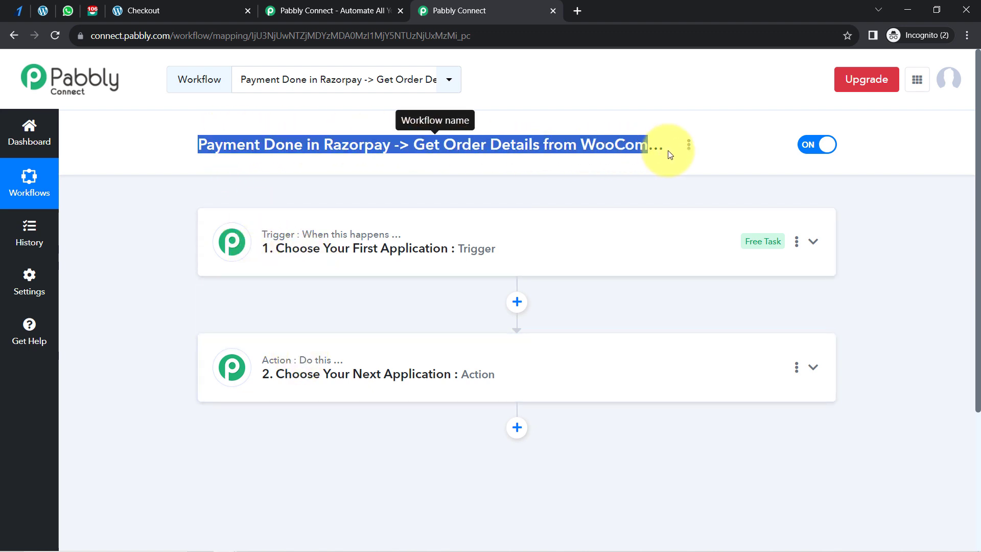
left_click(340, 259)
left_click(263, 327)
type("r")
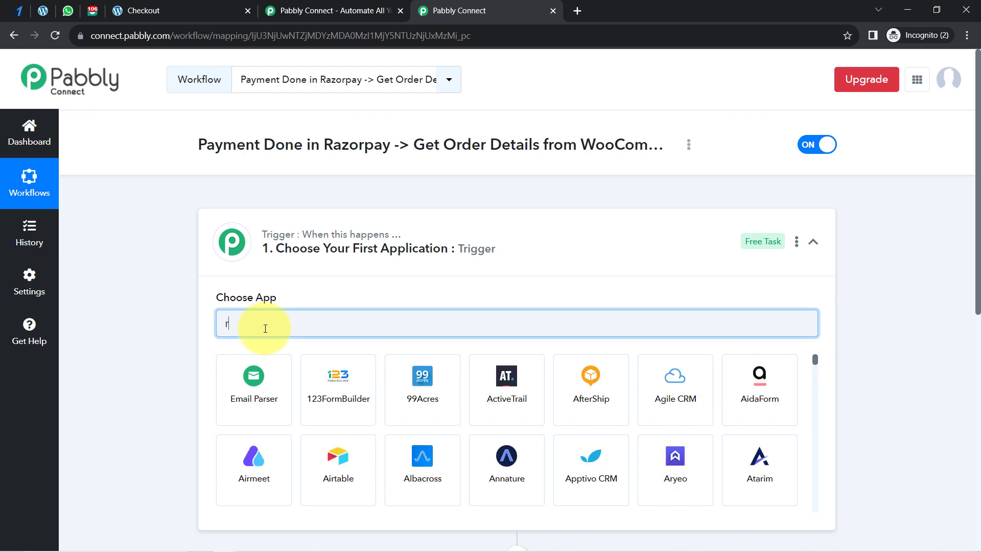
type("azo")
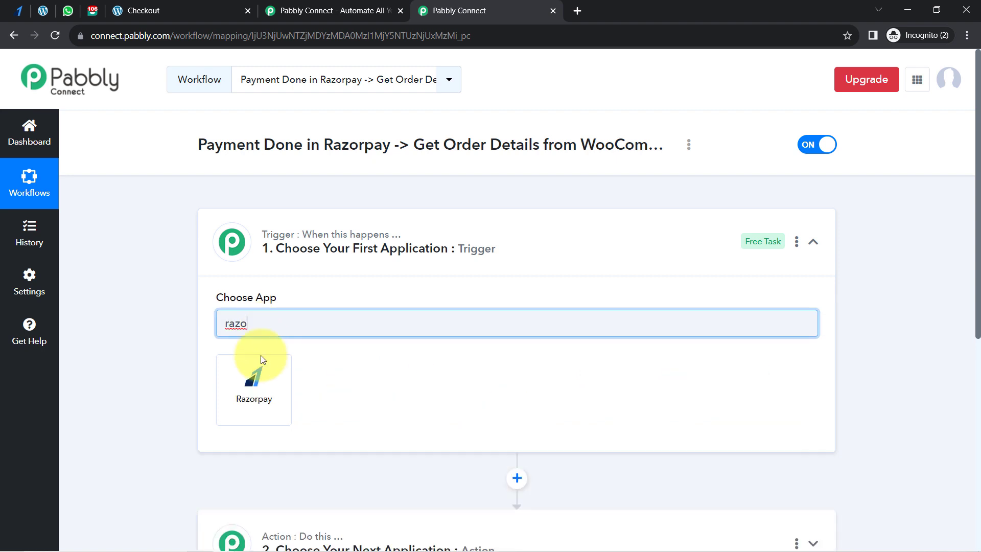
left_click(261, 367)
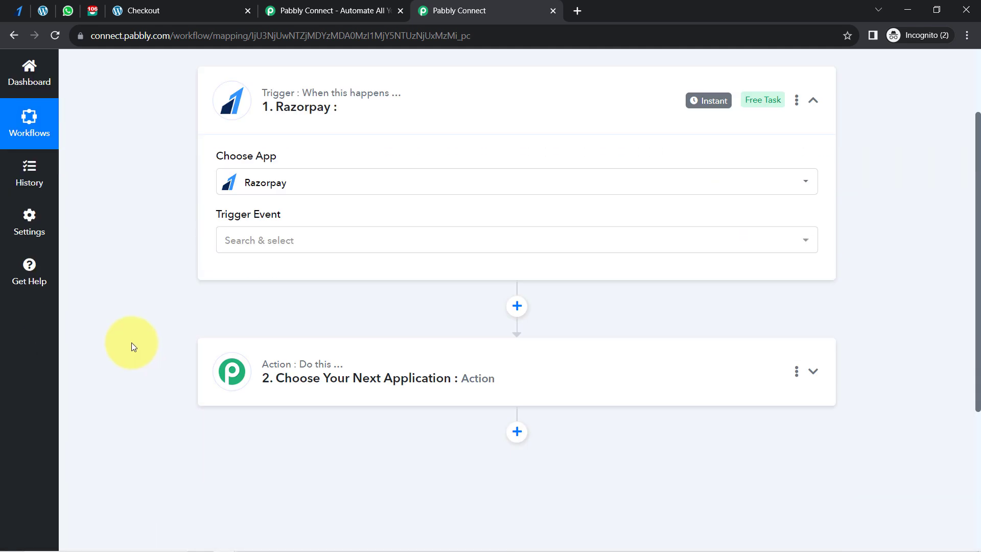
- Expand the workflow's first action step and choose WooCommerce as its app
scroll(131, 342, "down", 2)
left_click(307, 264)
left_click(237, 337)
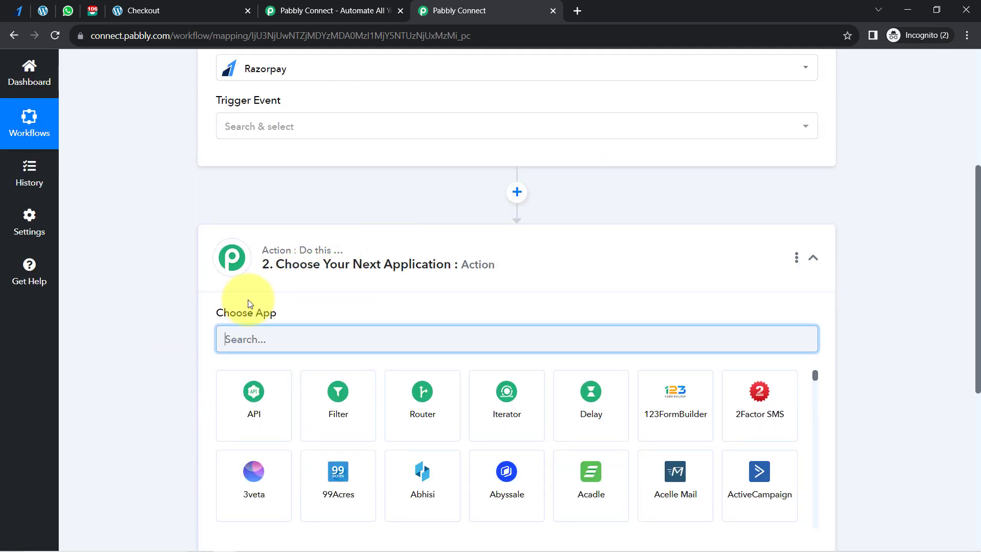
type("wooc")
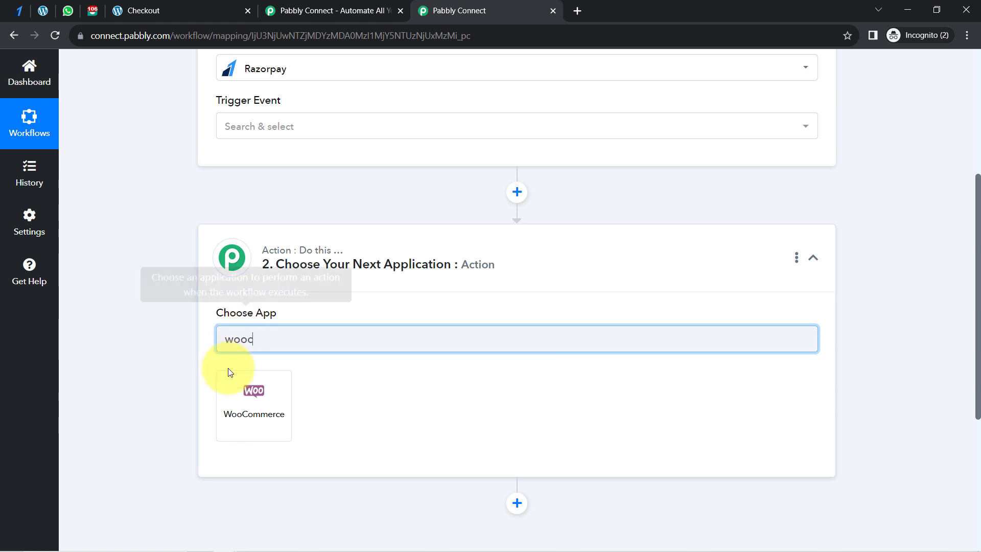
left_click(223, 430)
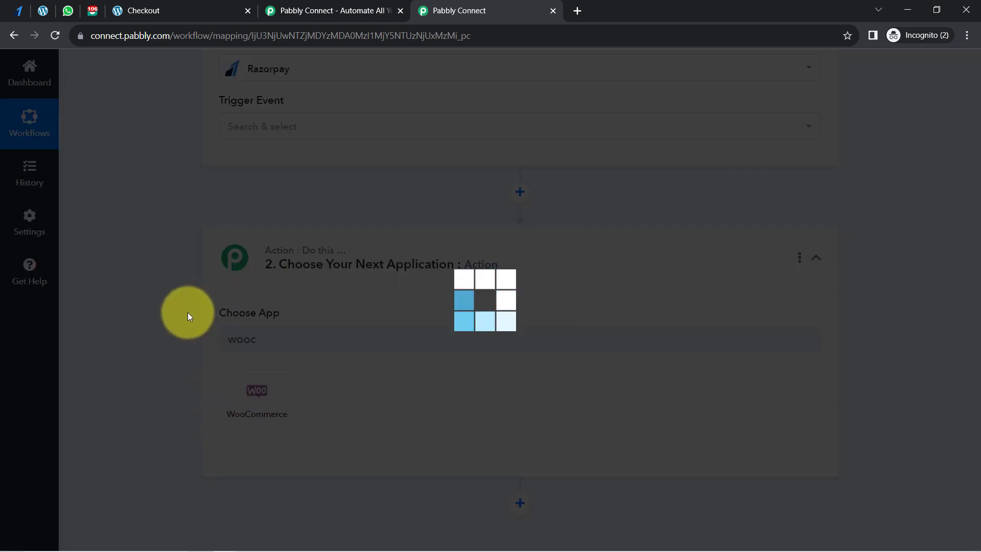
- Add another action step below WooCommerce and choose Interakt as its app
scroll(176, 353, "down", 5)
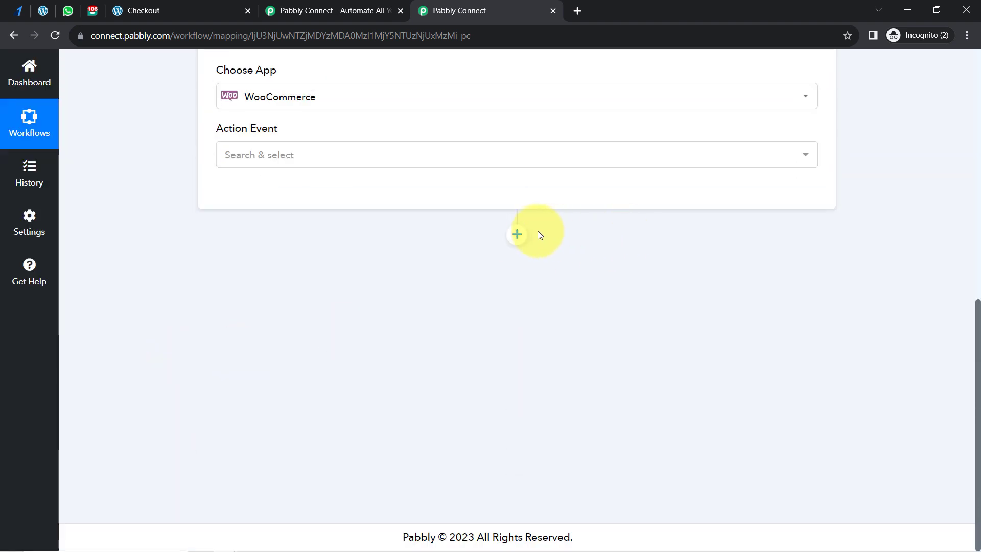
left_click(517, 234)
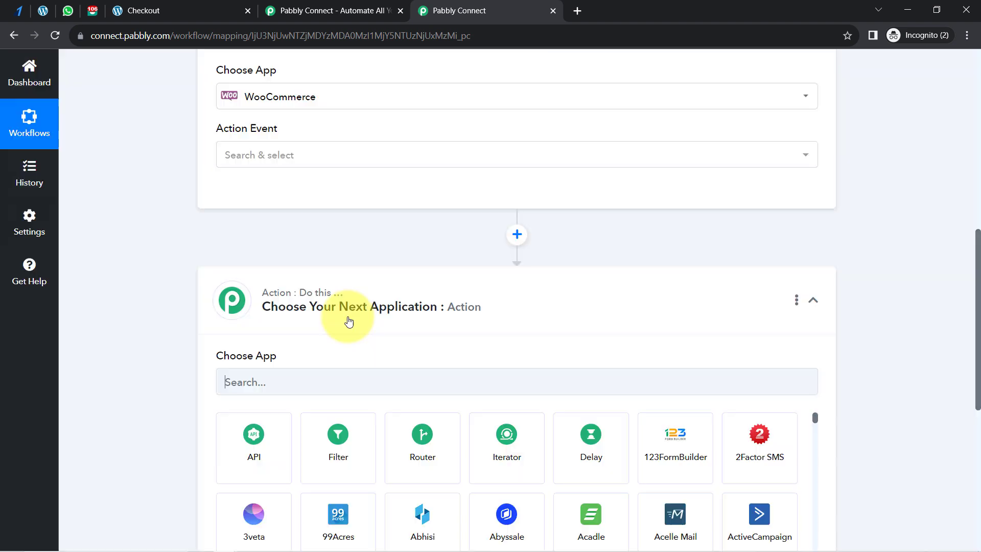
left_click(235, 378)
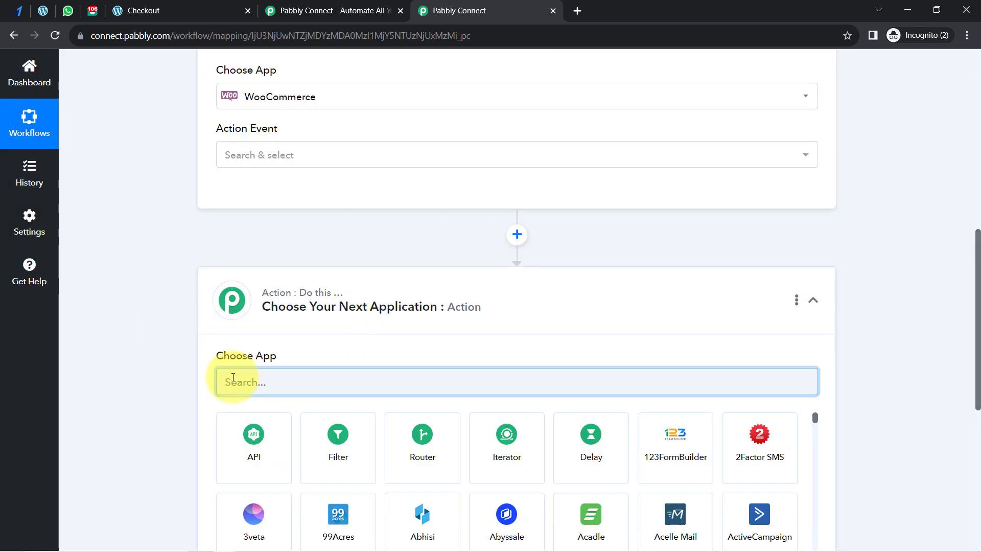
type("inter")
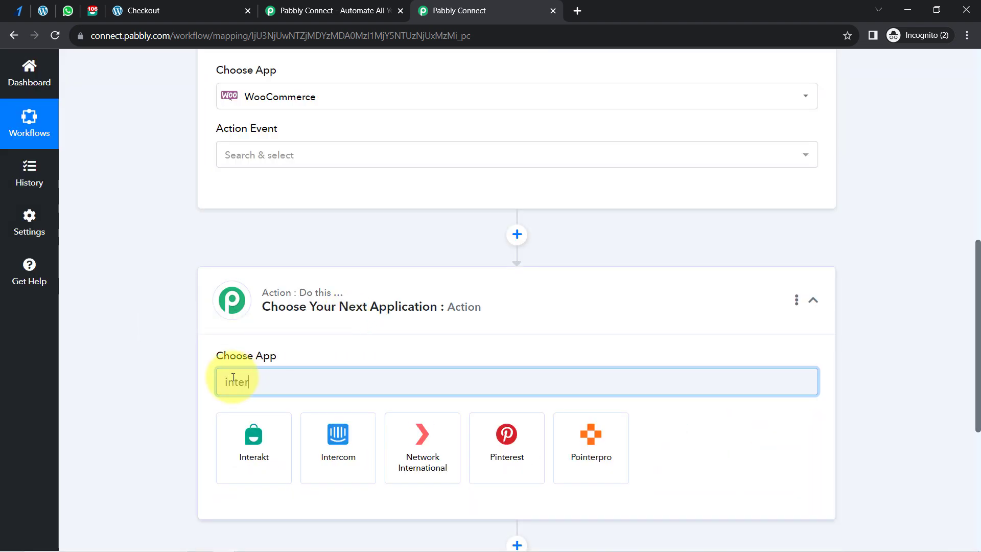
left_click(248, 434)
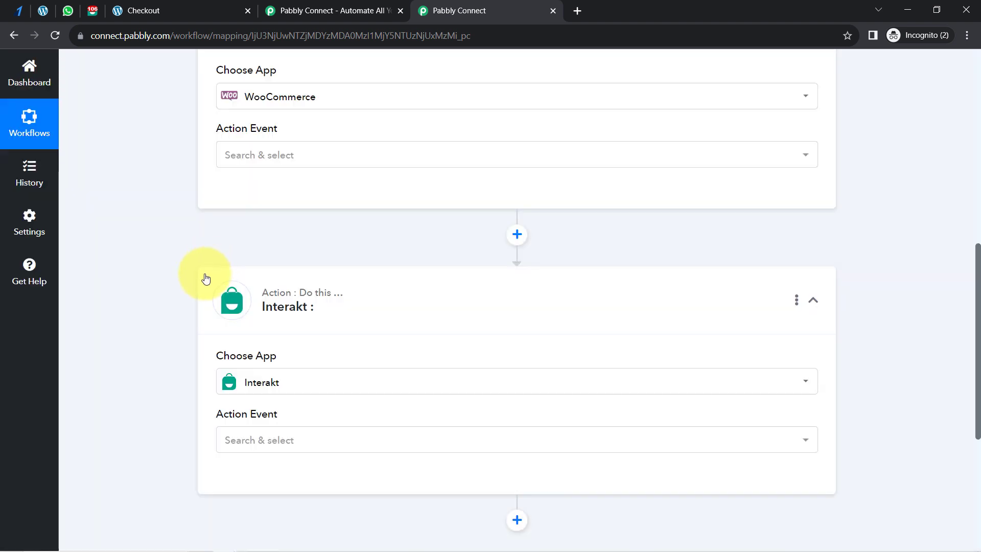
- Collapse the Razorpay, WooCommerce and Interakt steps of the workflow
left_click_drag(978, 263, 945, 76)
left_click(298, 249)
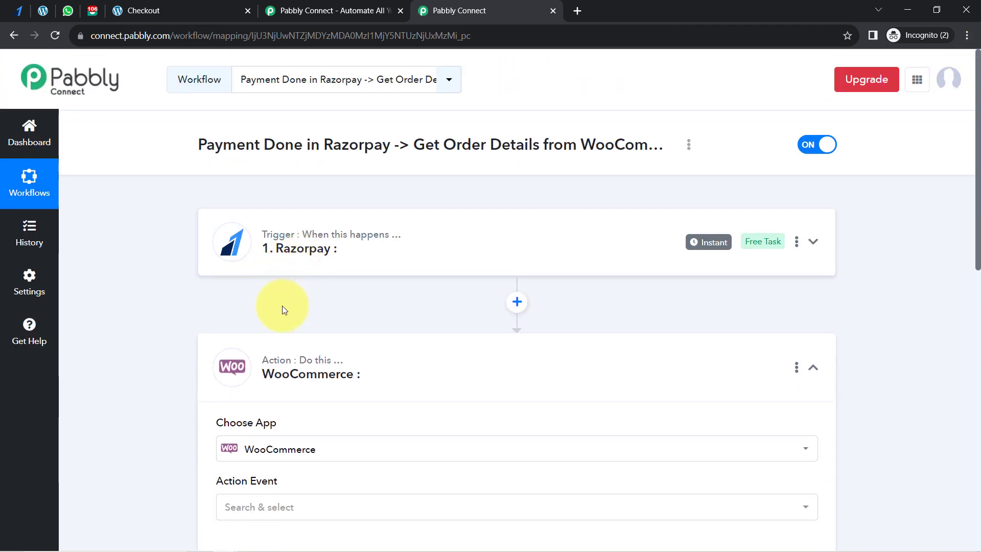
left_click(262, 375)
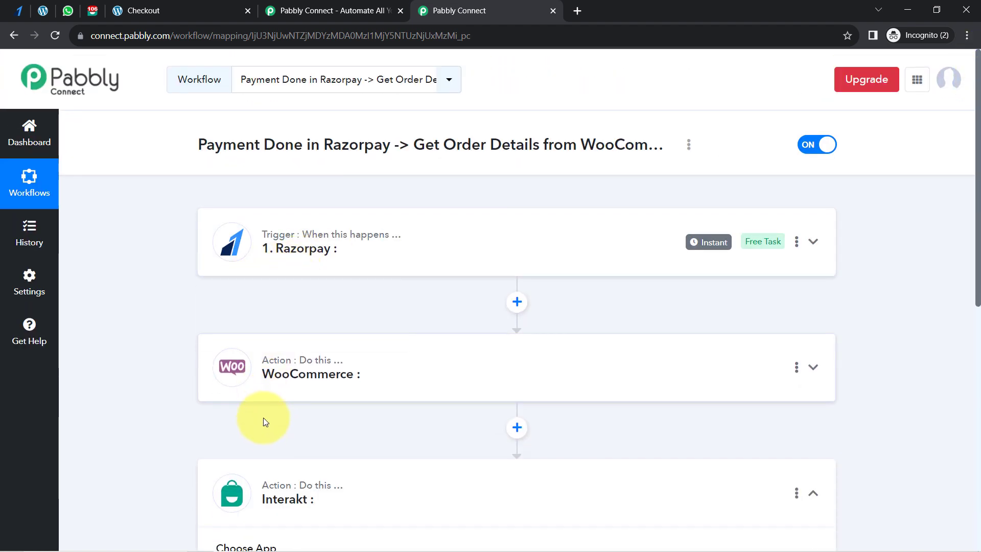
left_click(256, 494)
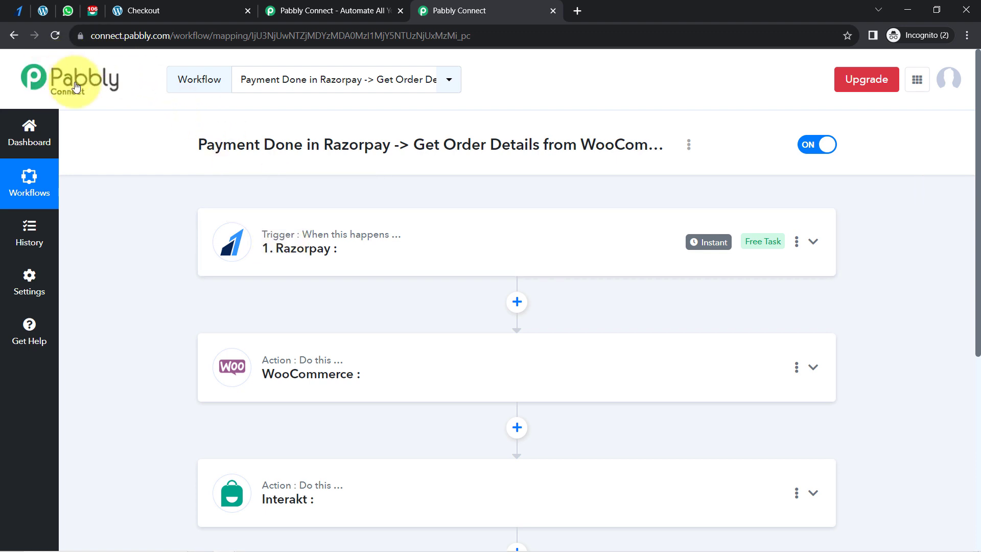
- Expand the Razorpay trigger and set its trigger event to Order Paid
left_click(264, 225)
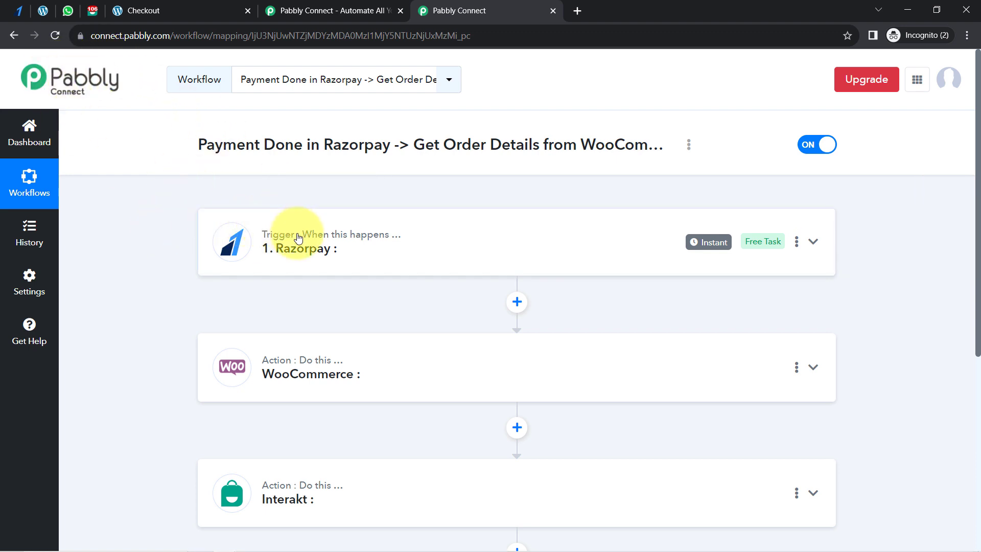
left_click(252, 381)
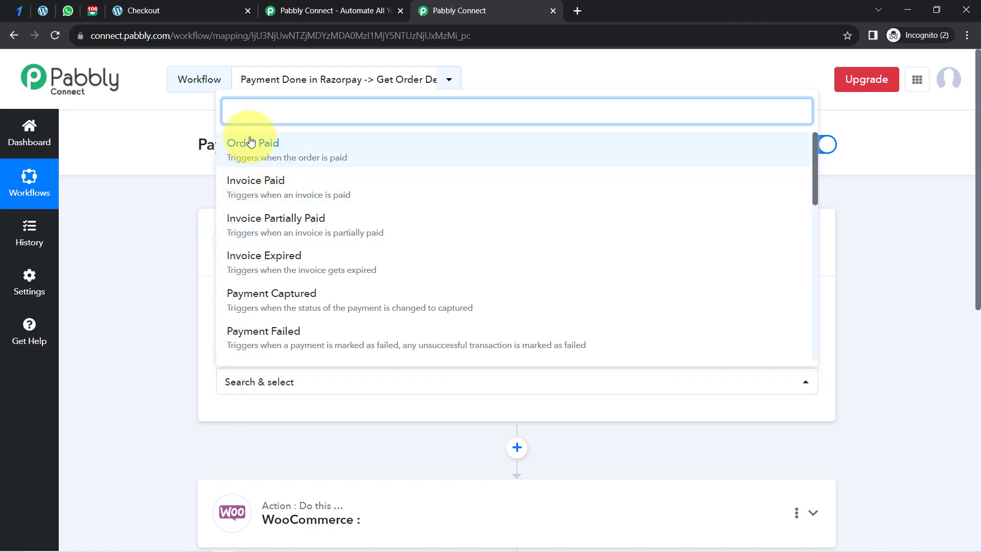
left_click(265, 147)
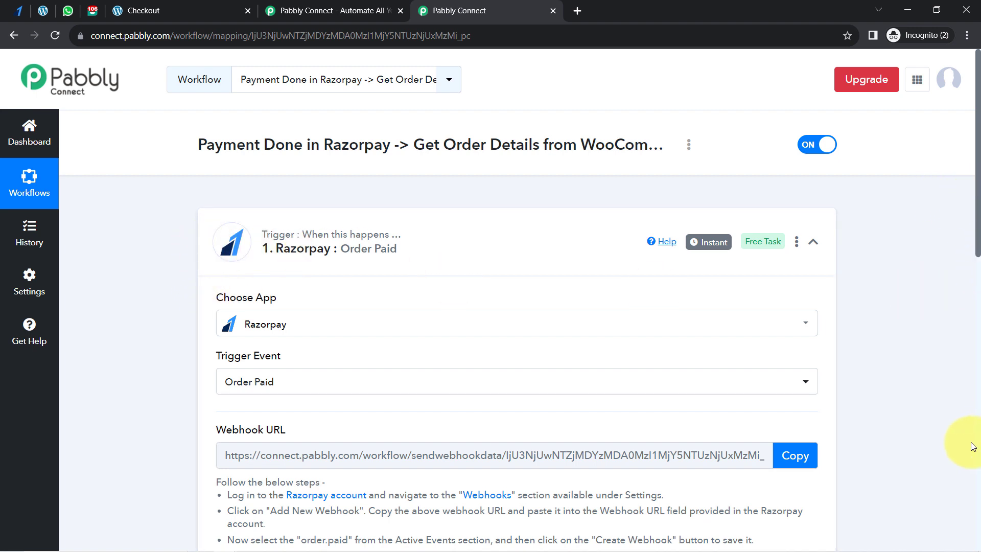
- Review the Razorpay trigger's webhook setup instructions and copy its webhook URL
left_click_drag(978, 127, 959, 219)
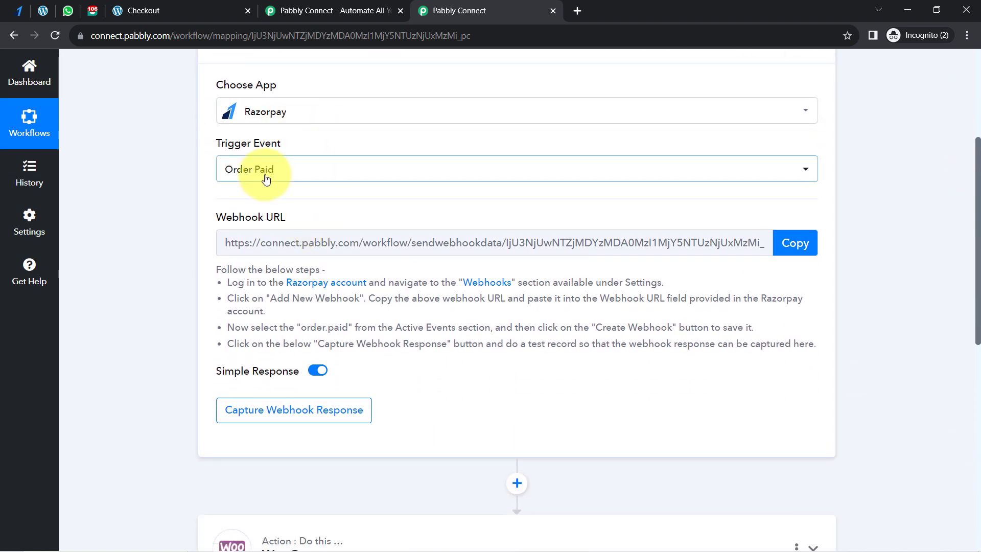
mouse_move(229, 219)
left_click_drag(222, 219, 285, 225)
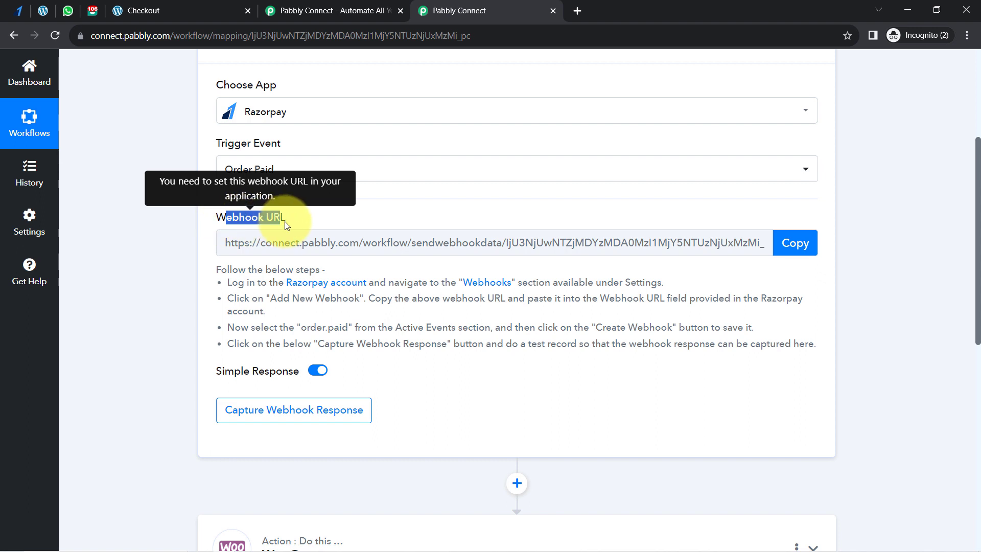
left_click_drag(216, 269, 294, 344)
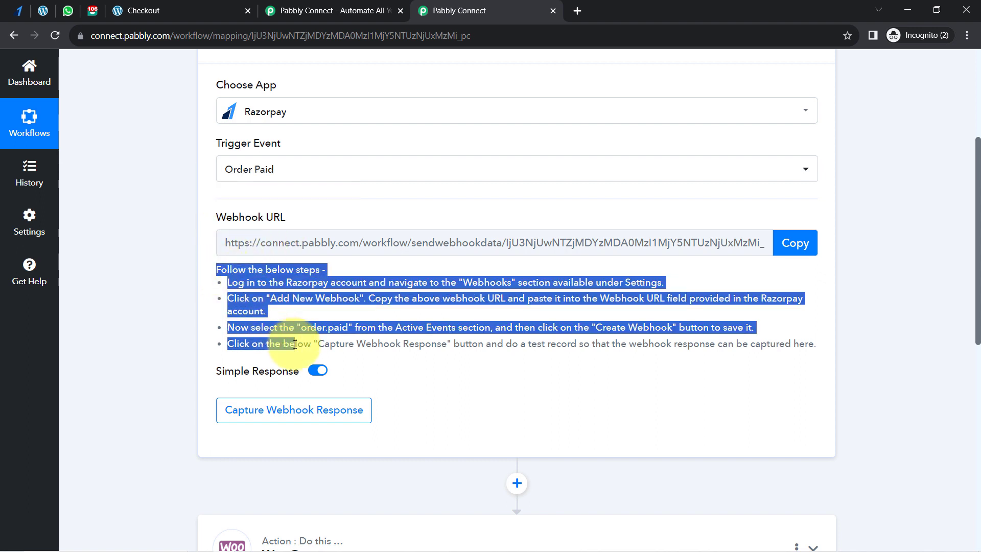
left_click(795, 243)
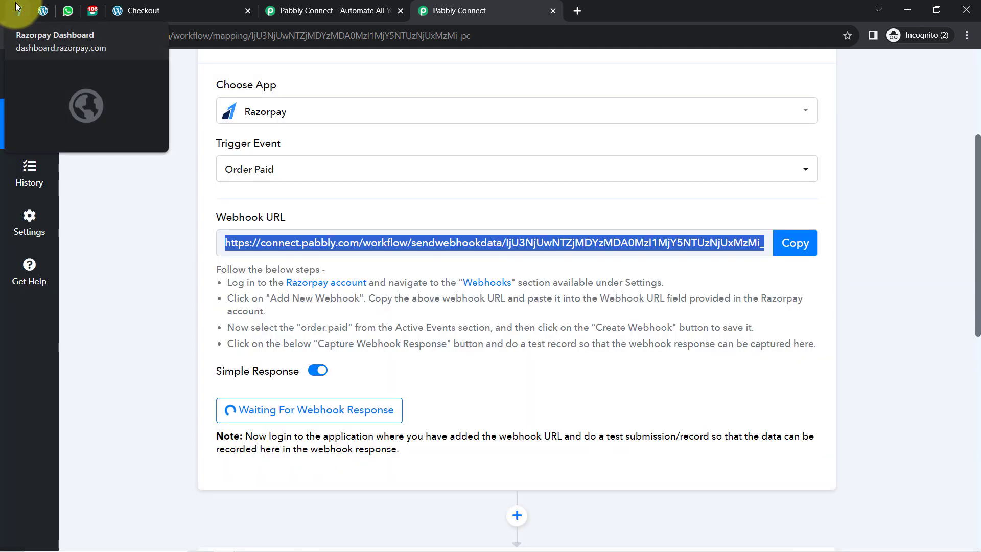
- Switch to the Razorpay dashboard and start adding a new webhook in the developer settings
left_click(19, 10)
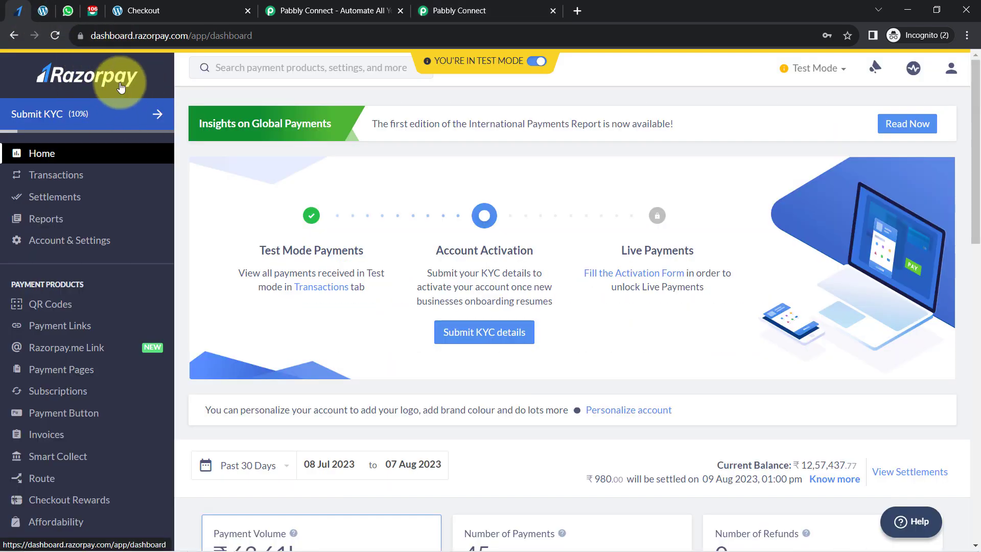
mouse_move(452, 57)
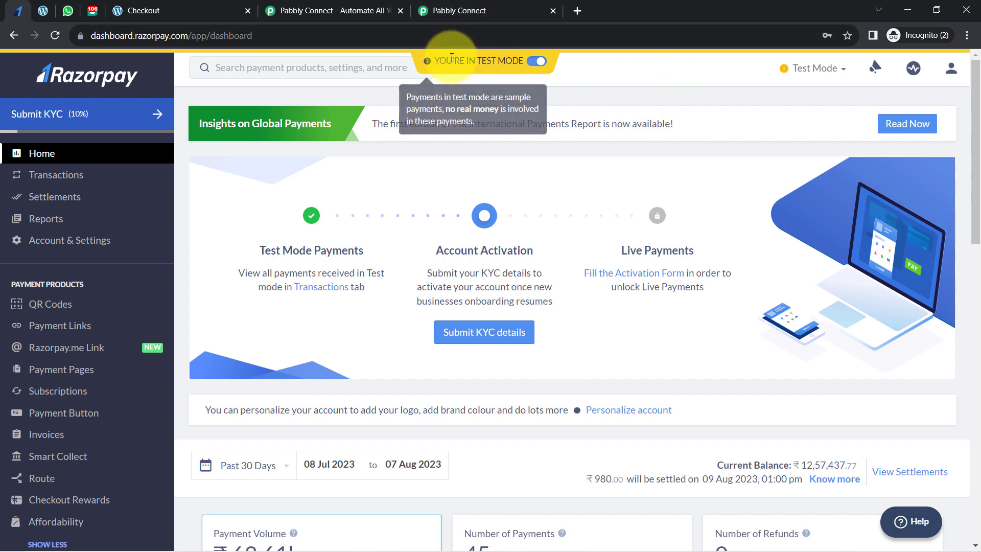
scroll(12, 460, "down", 5)
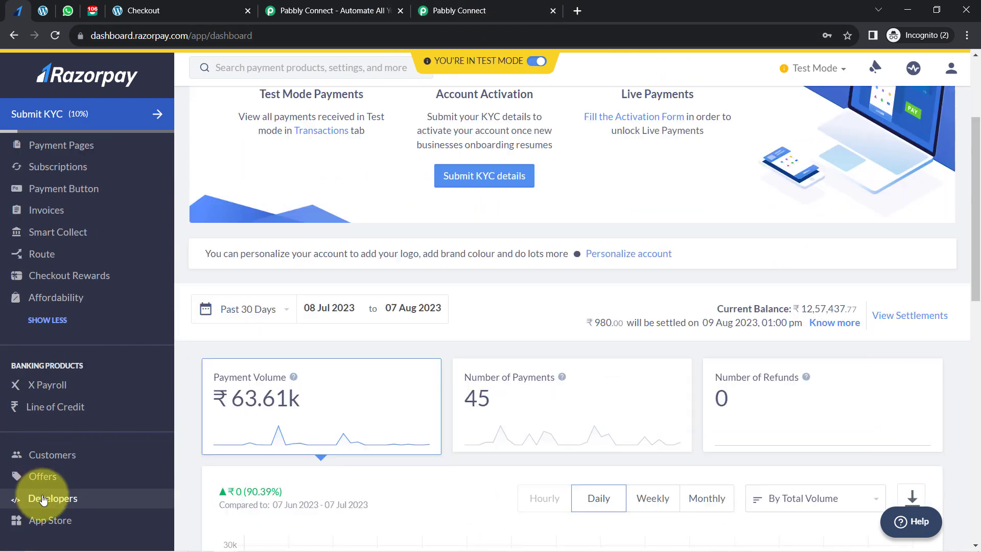
left_click(39, 505)
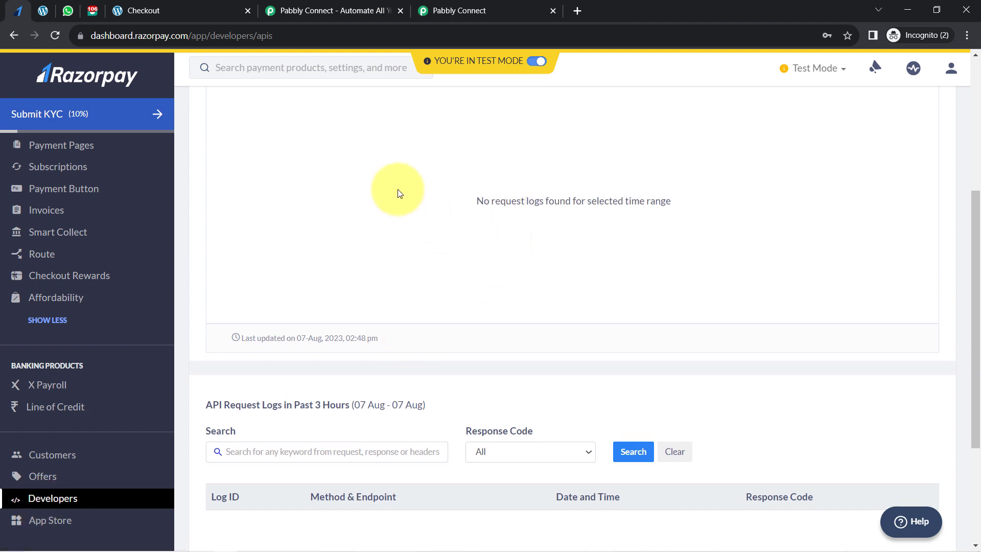
scroll(388, 184, "up", 5)
left_click(257, 122)
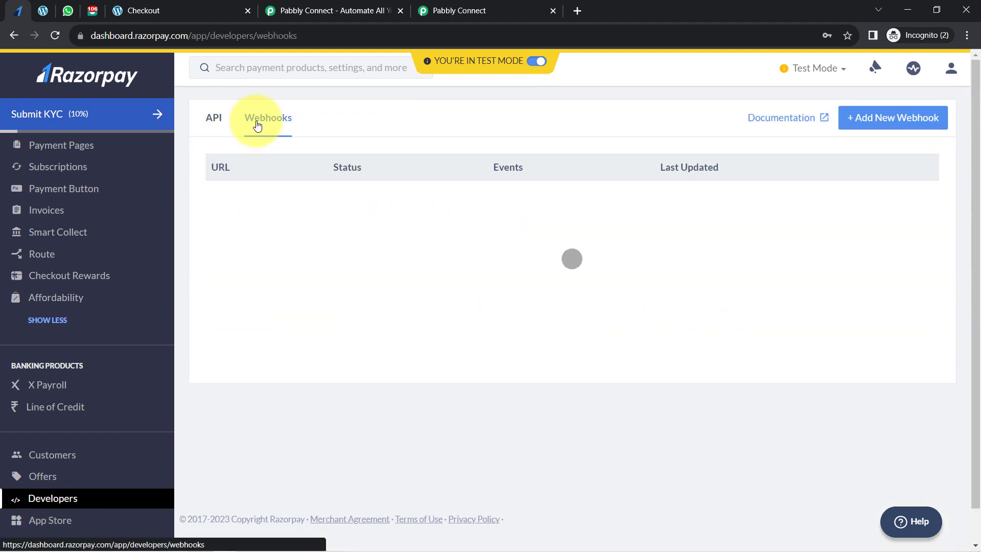
left_click(896, 121)
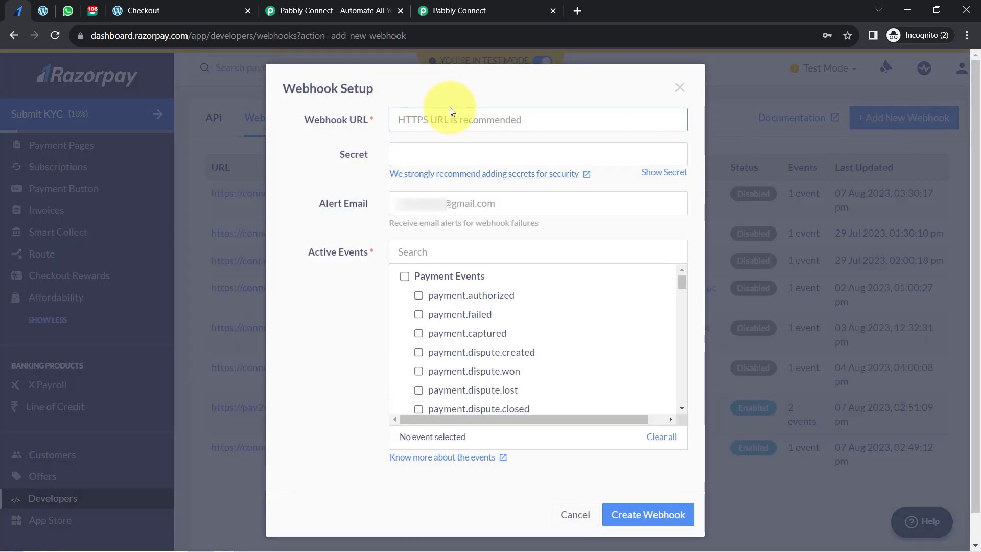
- Create the webhook with the copied Pabbly URL and the order.paid event, and return to the Razorpay trigger in Pabbly Connect
key("ctrl+v")
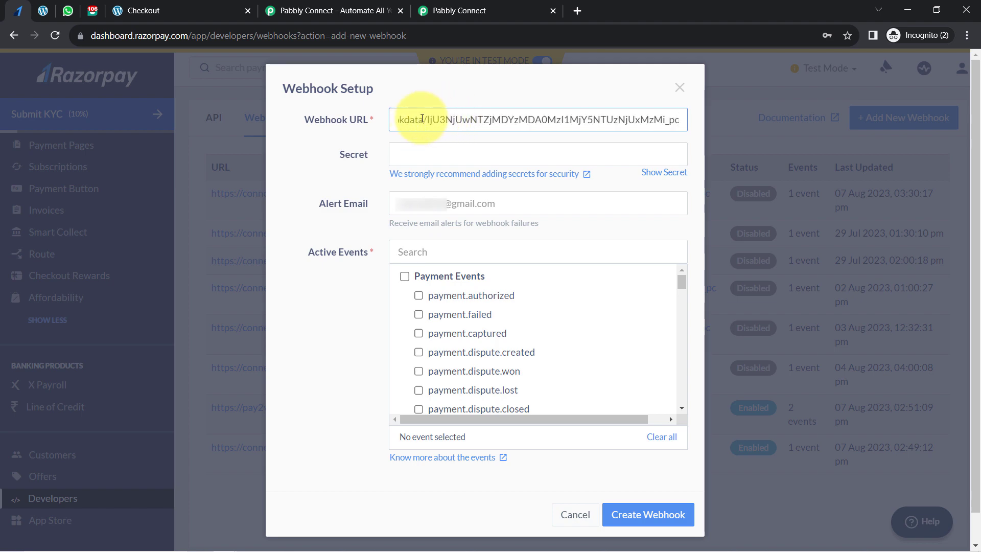
left_click(404, 252)
type("order")
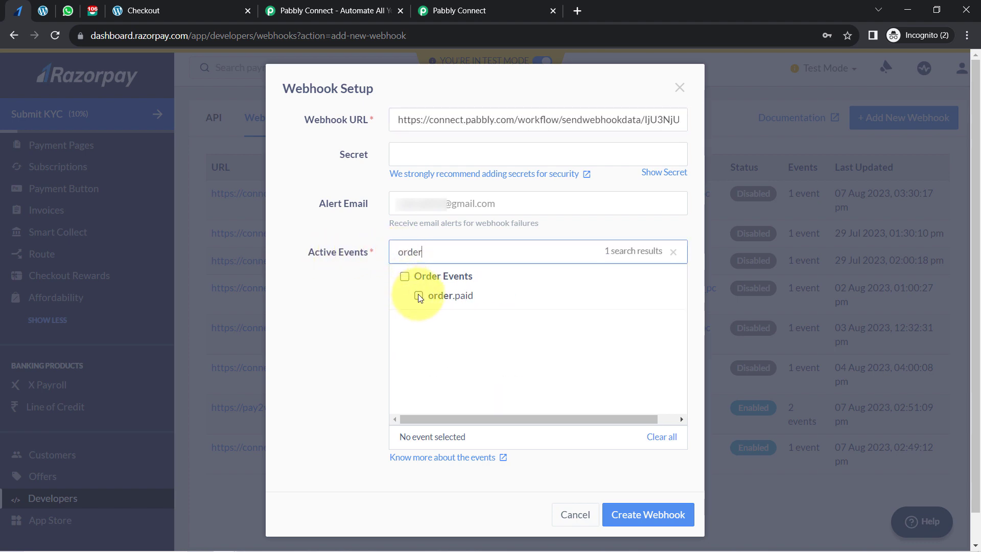
left_click(419, 296)
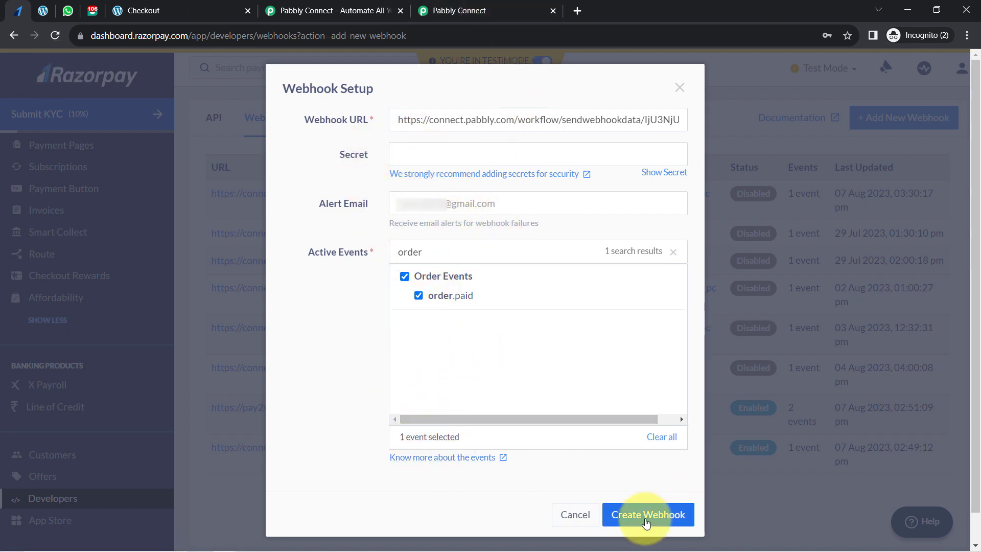
left_click(655, 515)
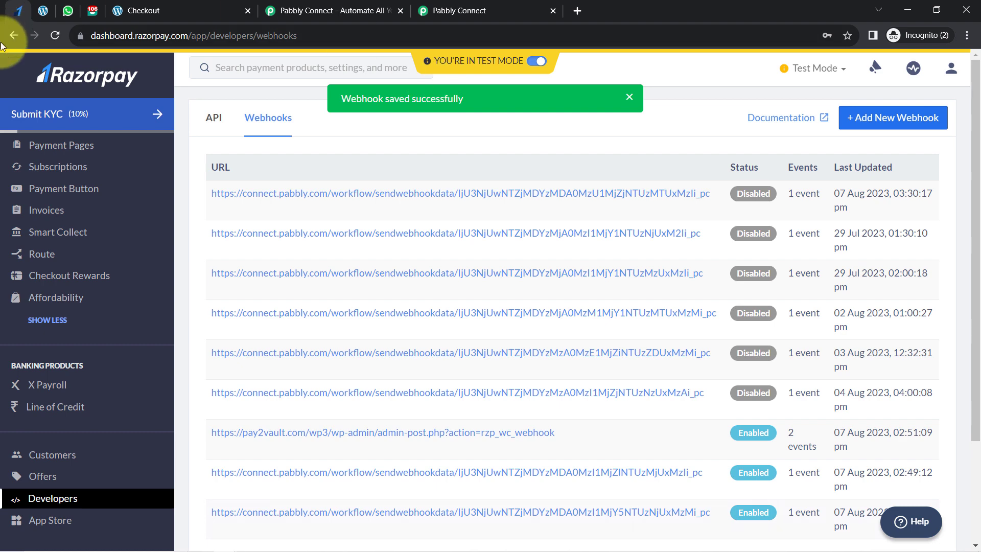
left_click(447, 7)
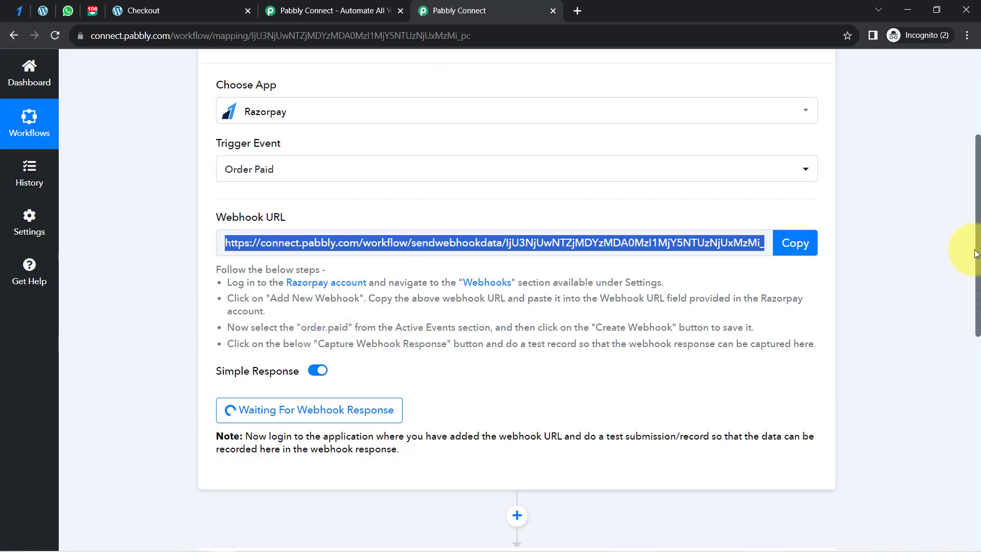
left_click_drag(978, 250, 977, 299)
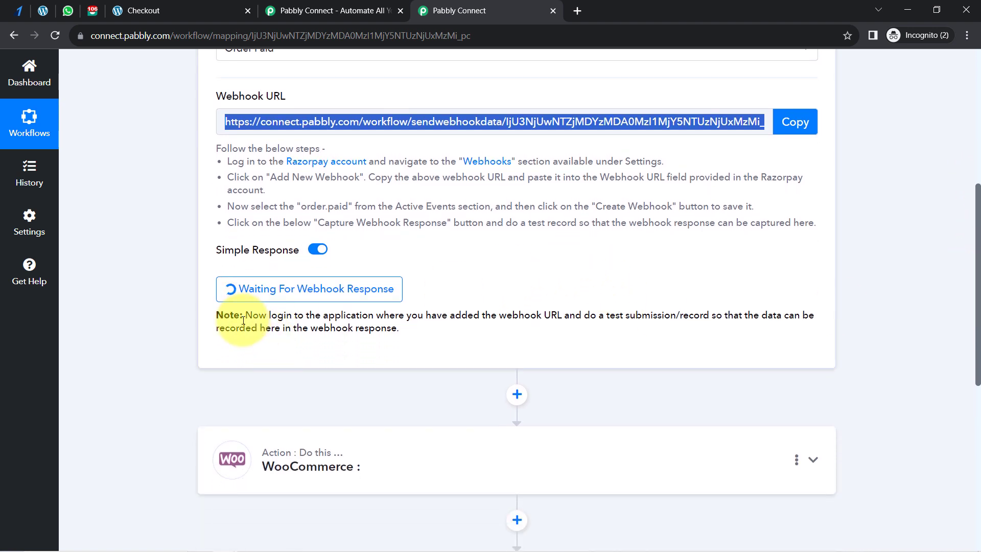
- Read the note below the Razorpay trigger's webhook capture about making a test submission, and review the trigger setup
left_click_drag(269, 316, 532, 318)
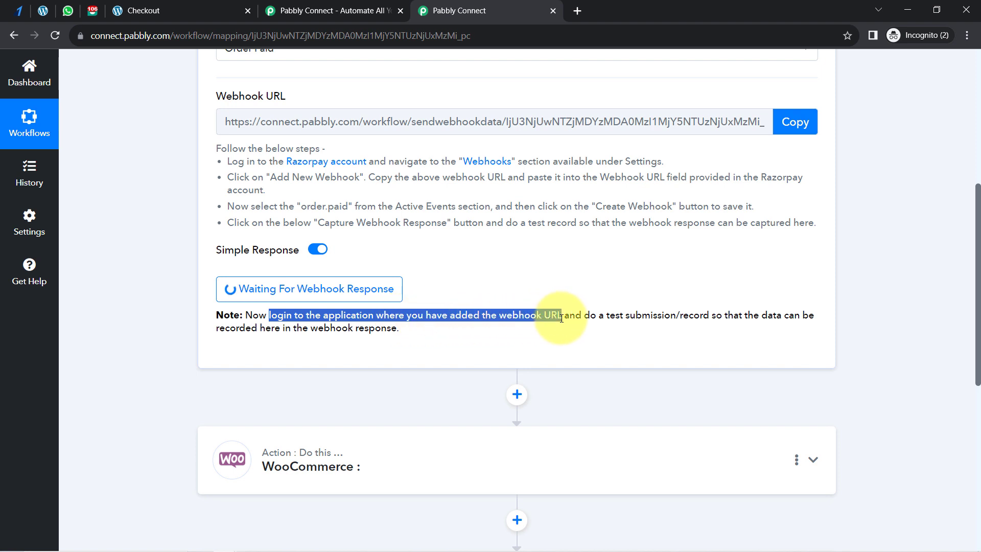
left_click_drag(596, 316, 384, 323)
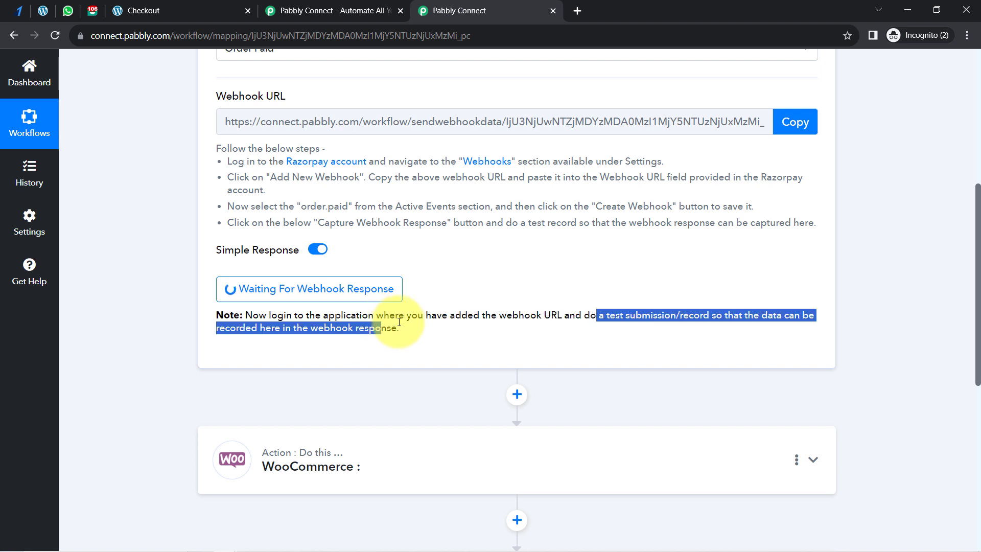
double_click(433, 317)
left_click_drag(597, 318, 703, 318)
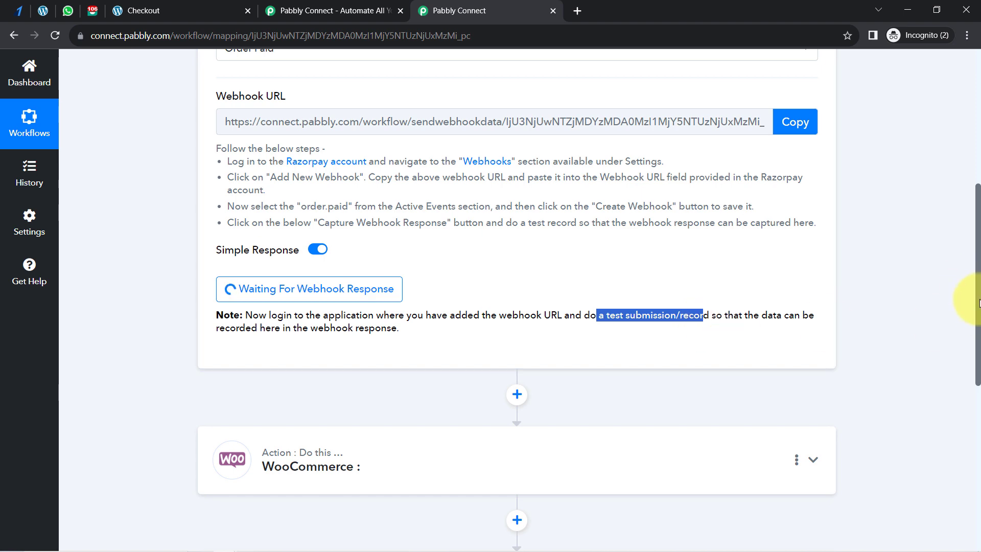
left_click_drag(978, 302, 978, 200)
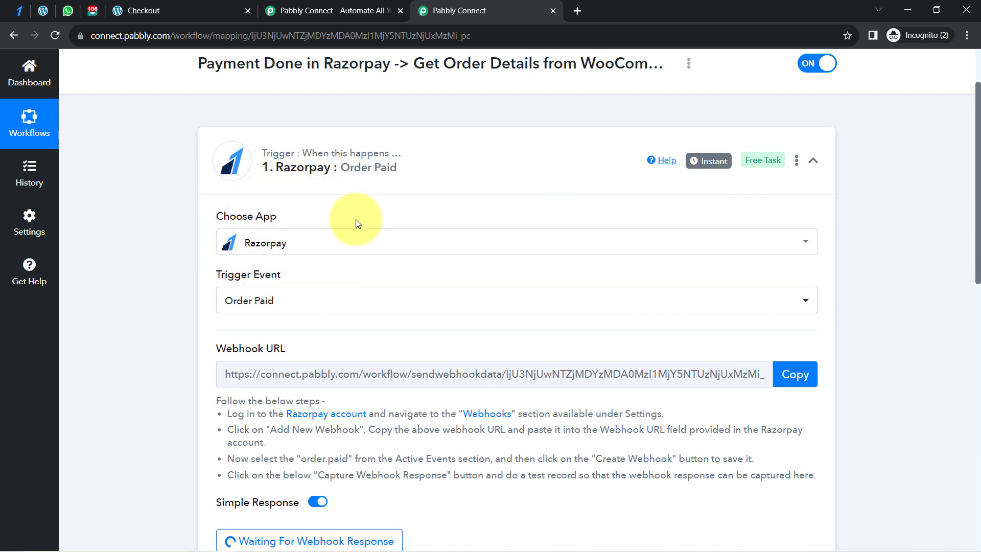
left_click_drag(977, 160, 965, 260)
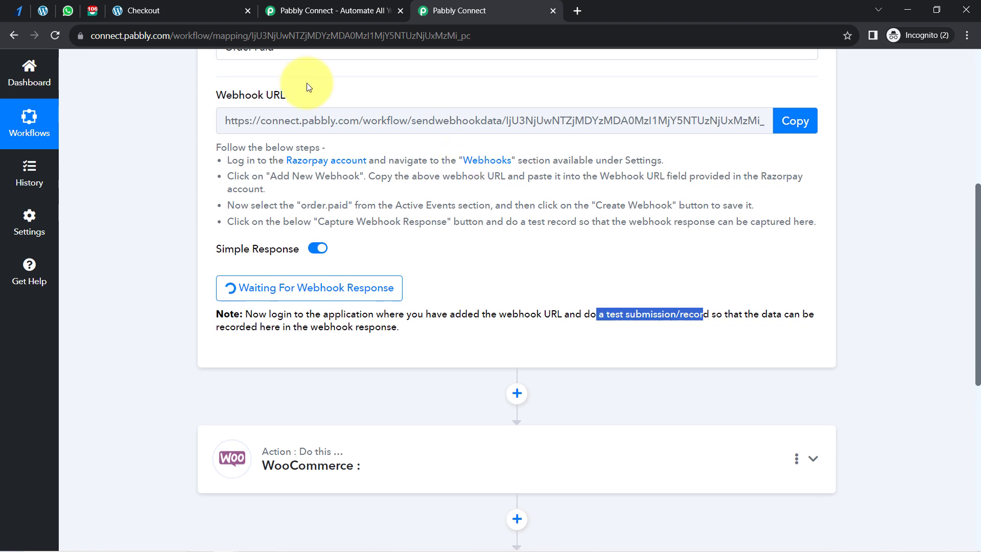
- Switch to the store's checkout page and review the ordered product, its quantity and the subtotal
left_click(168, 12)
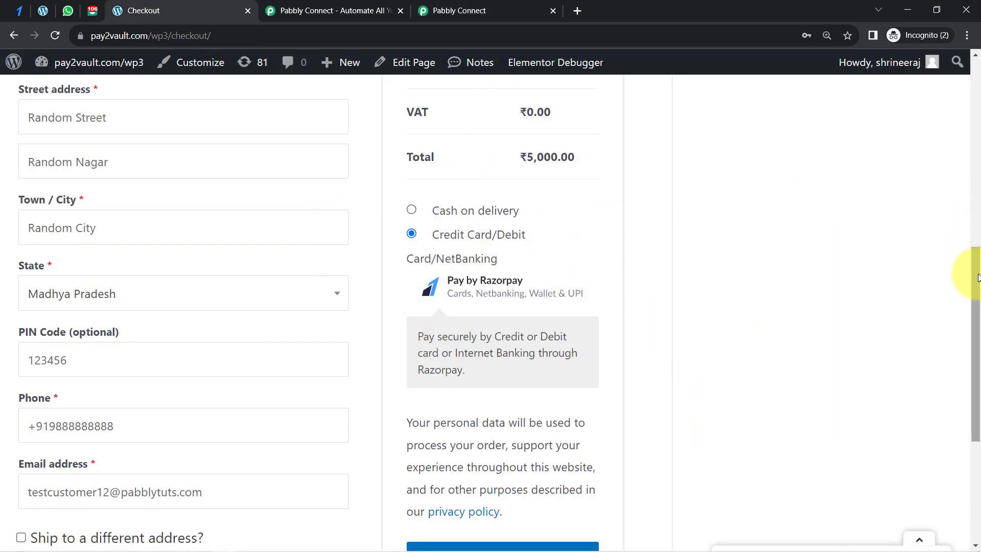
mouse_move(971, 266)
left_mouse_down()
mouse_move(966, 125)
mouse_move(974, 290)
mouse_move(963, 267)
left_mouse_up()
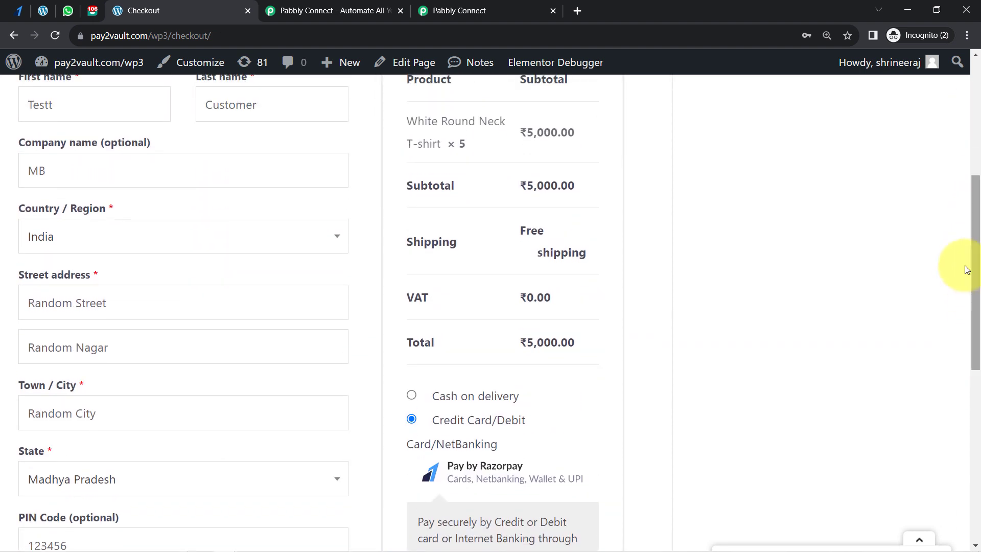
left_click_drag(519, 134, 567, 134)
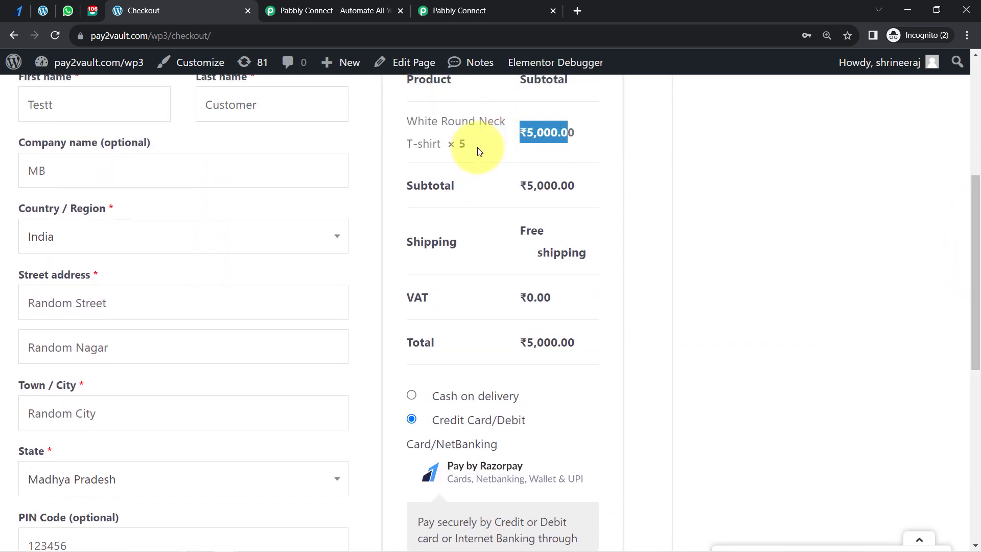
left_click_drag(447, 145, 463, 134)
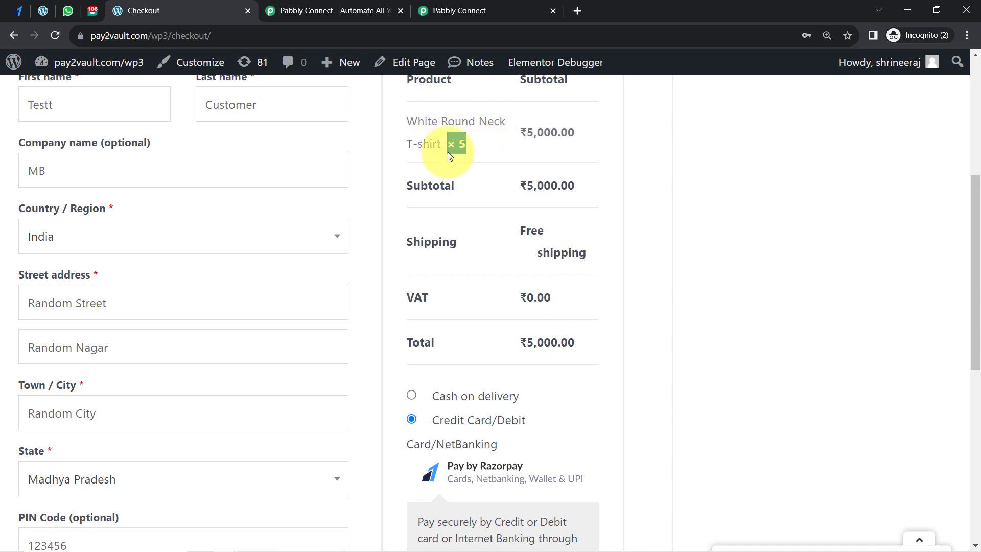
left_click_drag(972, 179, 963, 158)
- Try to reduce the T-shirt quantity to 1 on the cart page and proceed to checkout without updating the cart
left_click(13, 38)
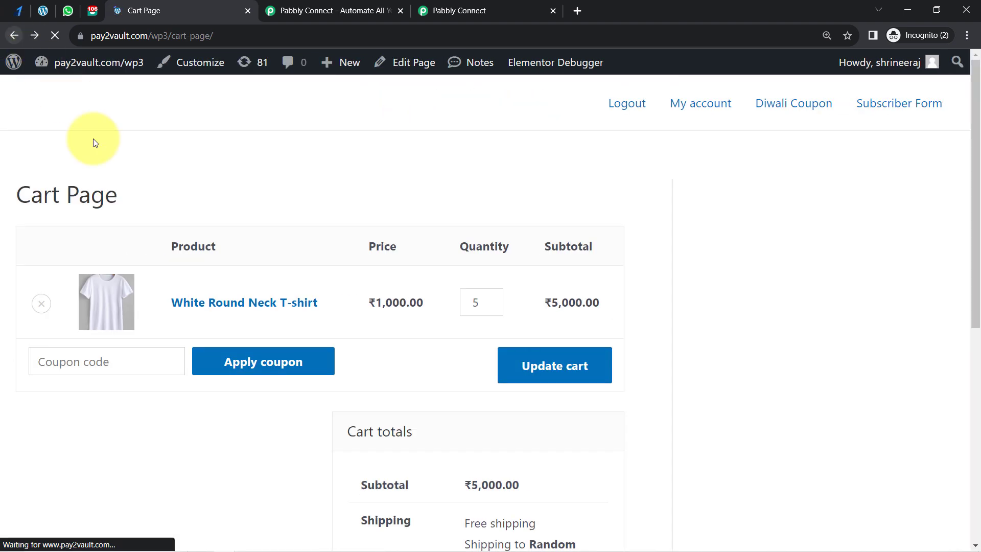
scroll(491, 186, "up", 7)
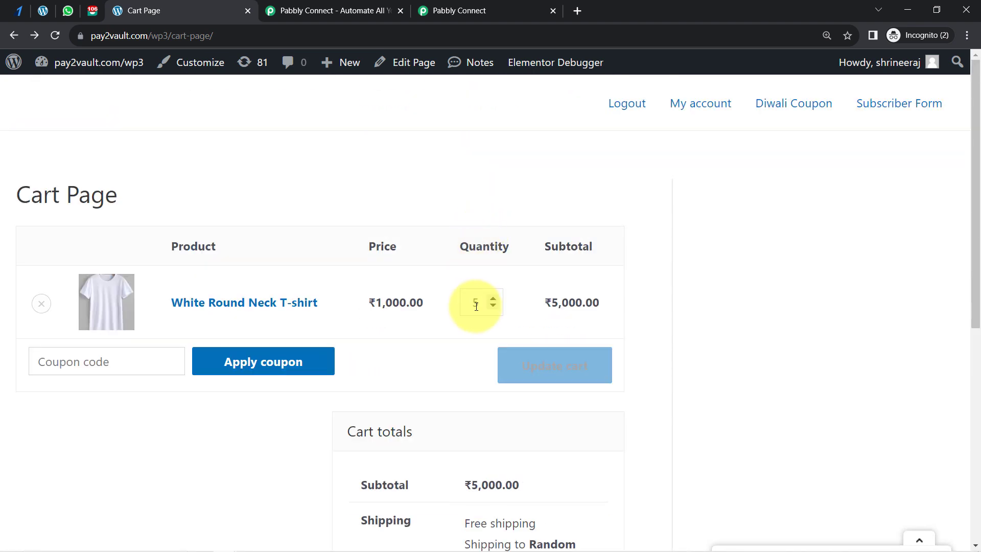
left_click(493, 306)
left_click(494, 306)
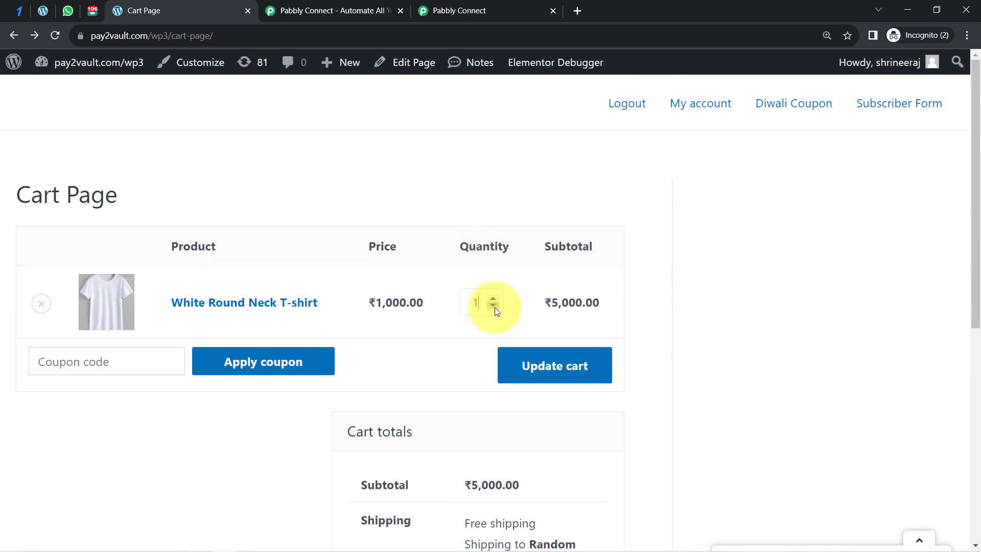
scroll(434, 327, "down", 7)
left_click(515, 366)
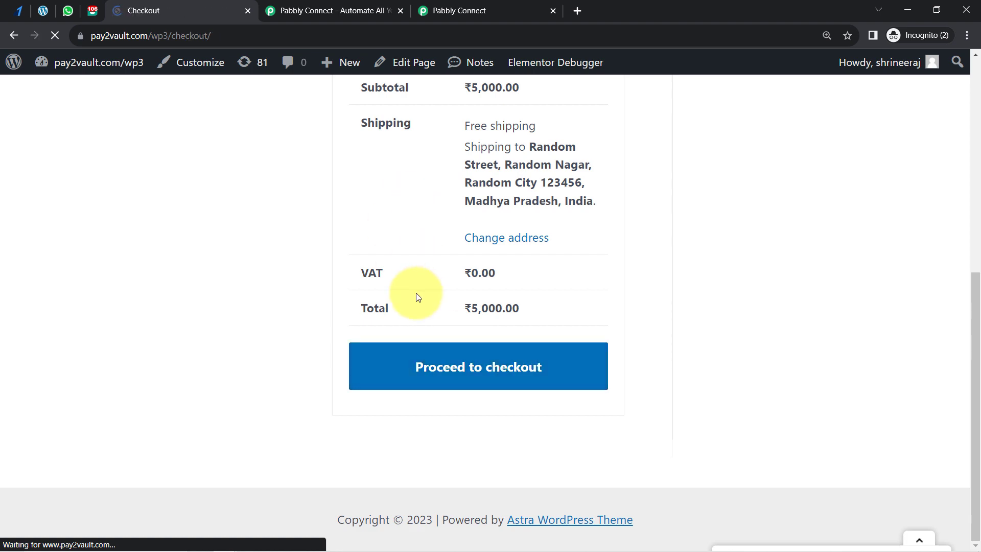
scroll(561, 453, "down", 2)
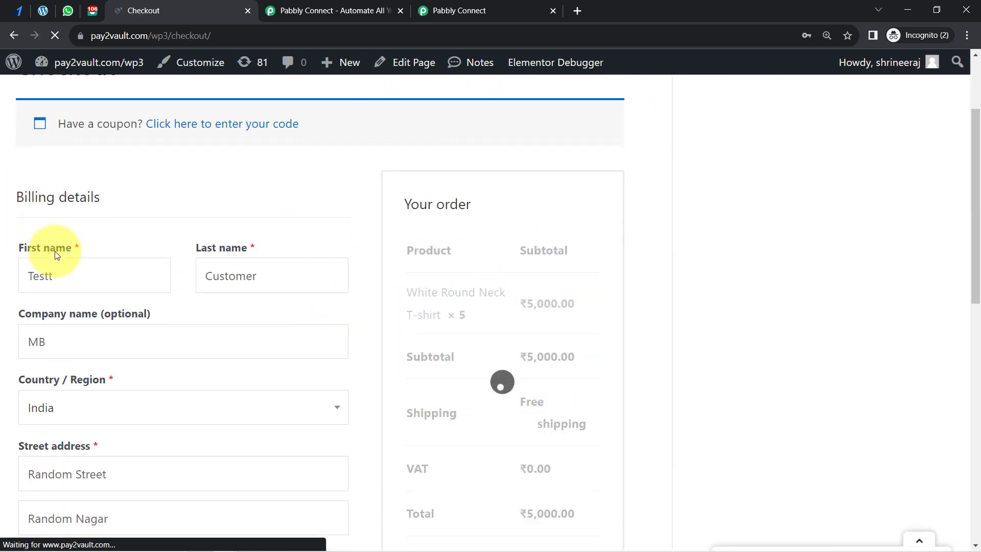
scroll(394, 416, "down", 3)
scroll(394, 415, "up", 6)
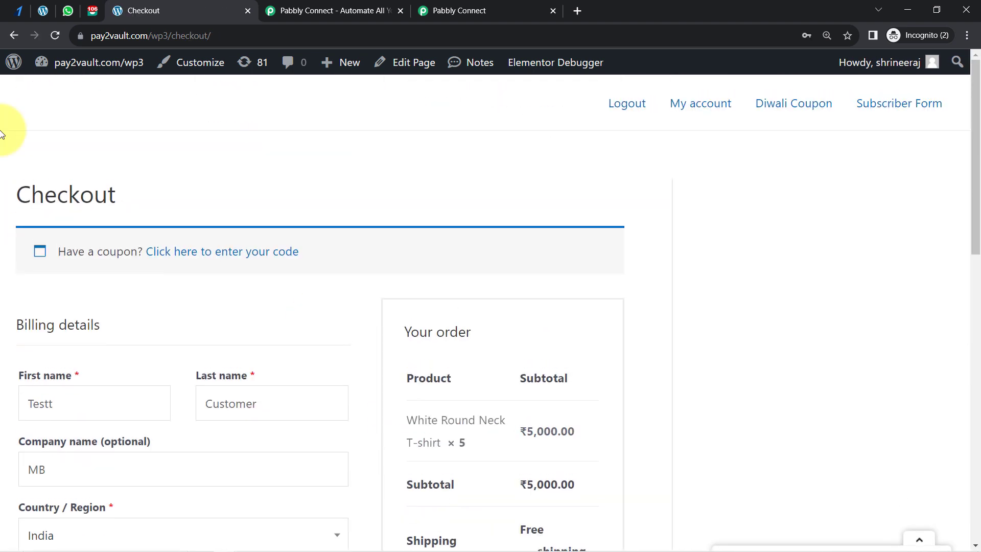
- Return to the cart page, set the White Round Neck T-shirt quantity to 1 and update the cart
left_click(7, 32)
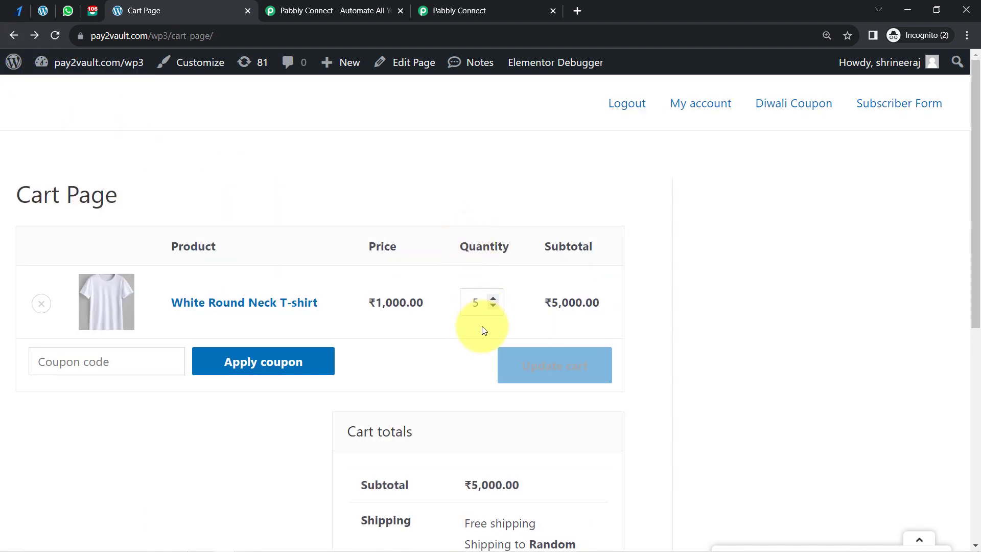
left_click(492, 306)
left_click(492, 306)
left_click(493, 306)
left_click(492, 306)
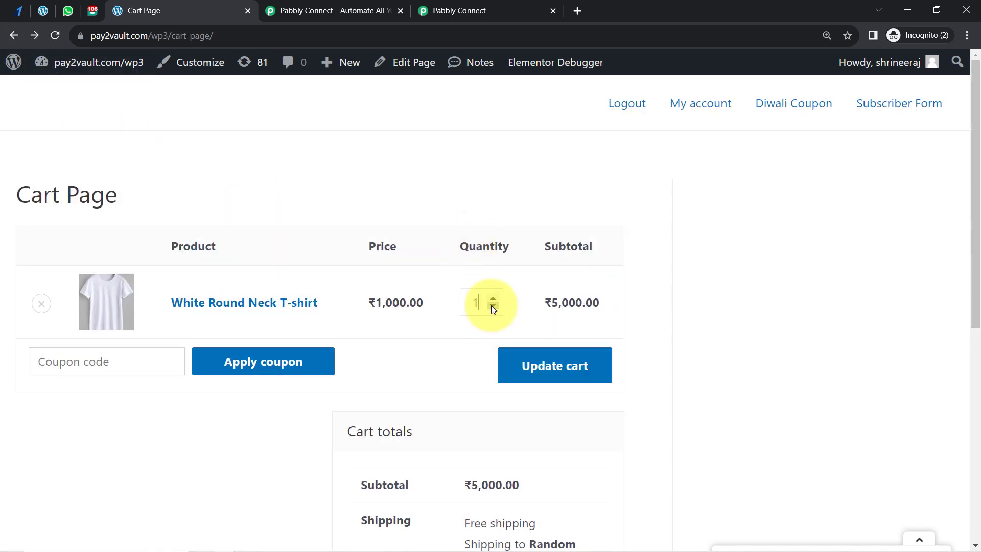
left_click(544, 368)
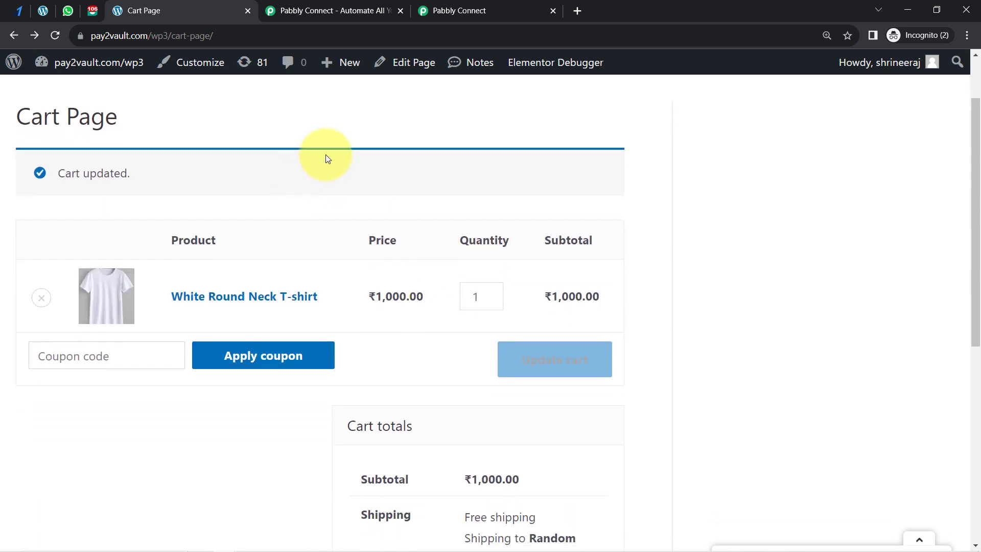
- Proceed to checkout, review the order and billing details, and place the order with Razorpay as the payment method
scroll(482, 383, "down", 7)
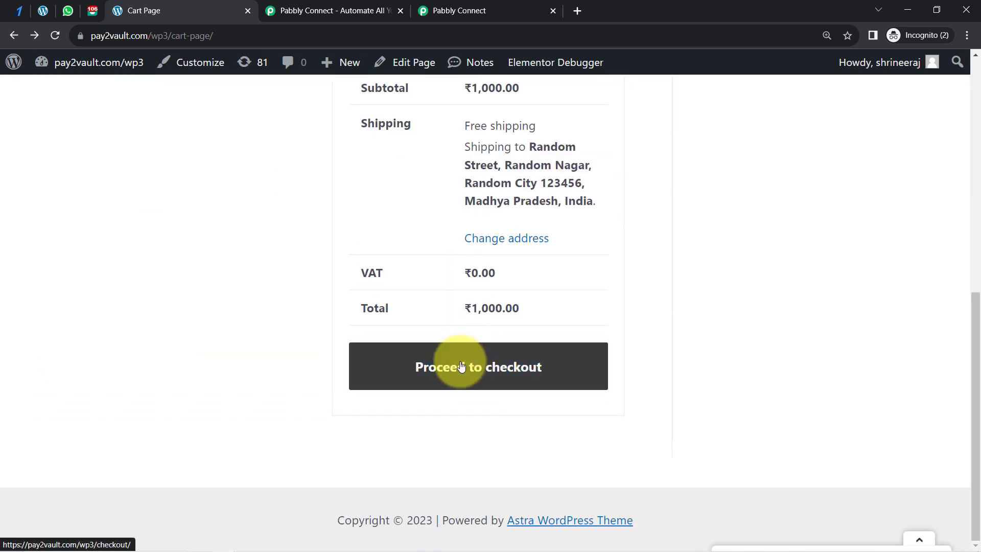
left_click(453, 355)
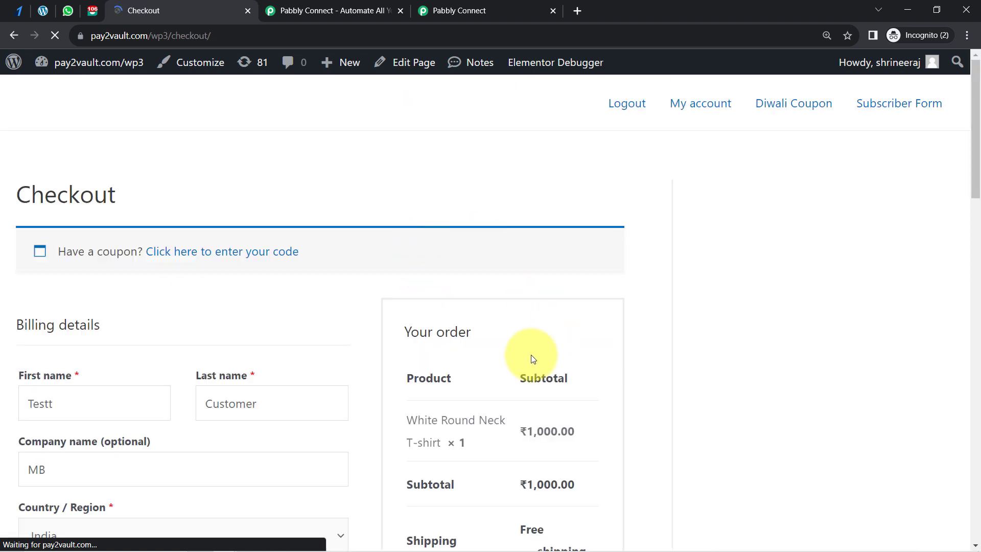
scroll(543, 233, "down", 4)
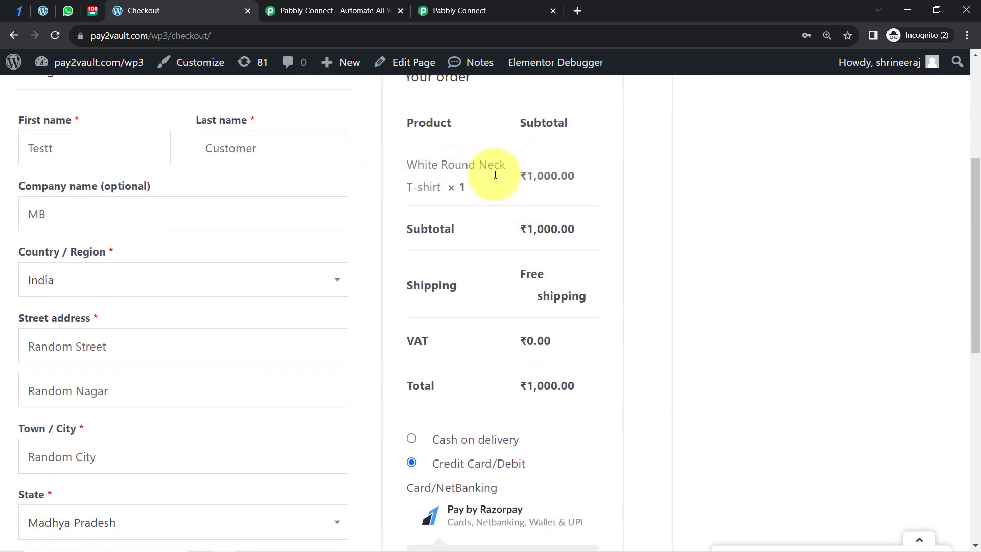
scroll(483, 191, "down", 5)
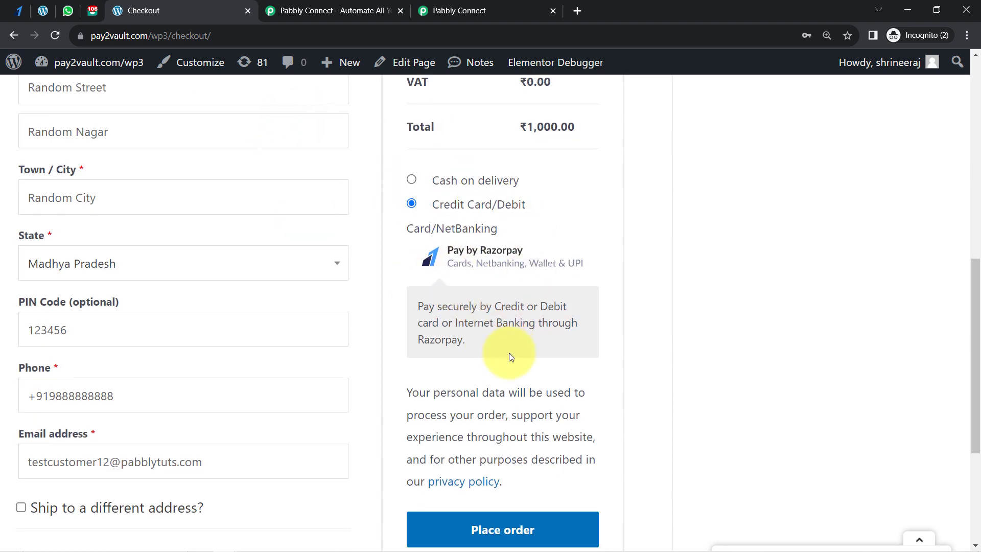
scroll(510, 355, "down", 3)
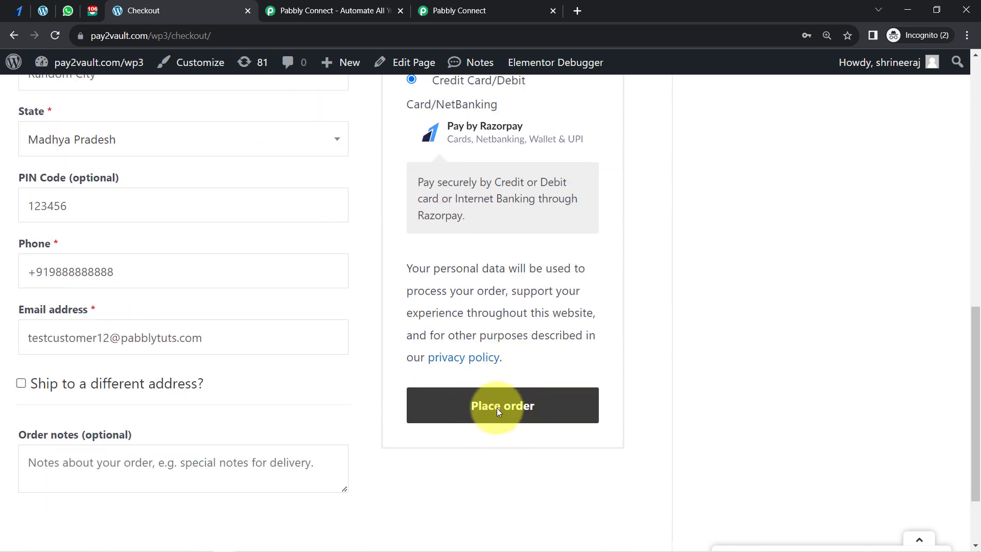
left_click(499, 411)
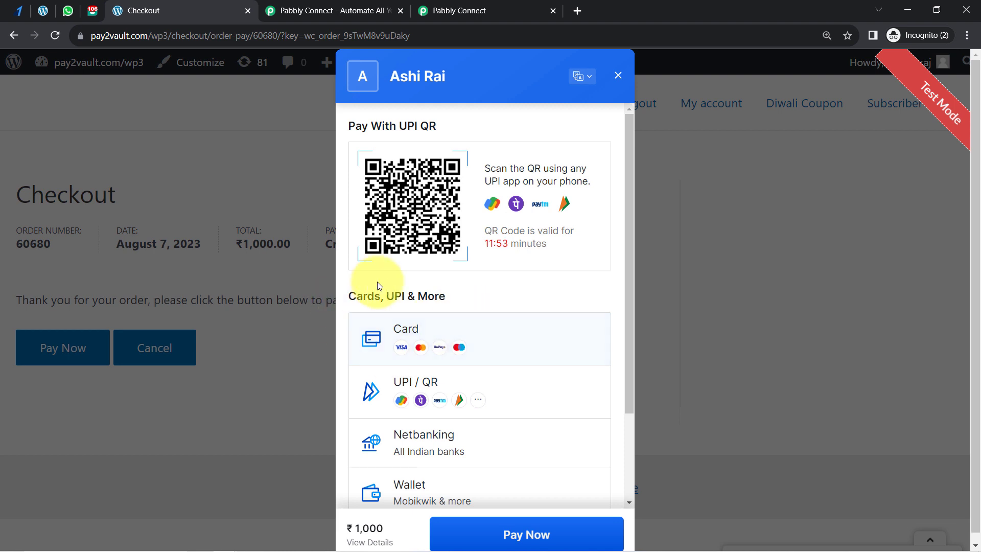
- Choose card payment, fill in the second saved Visa test card, replace the cardholder's name with the customer's name and enter the CVV
left_click(401, 347)
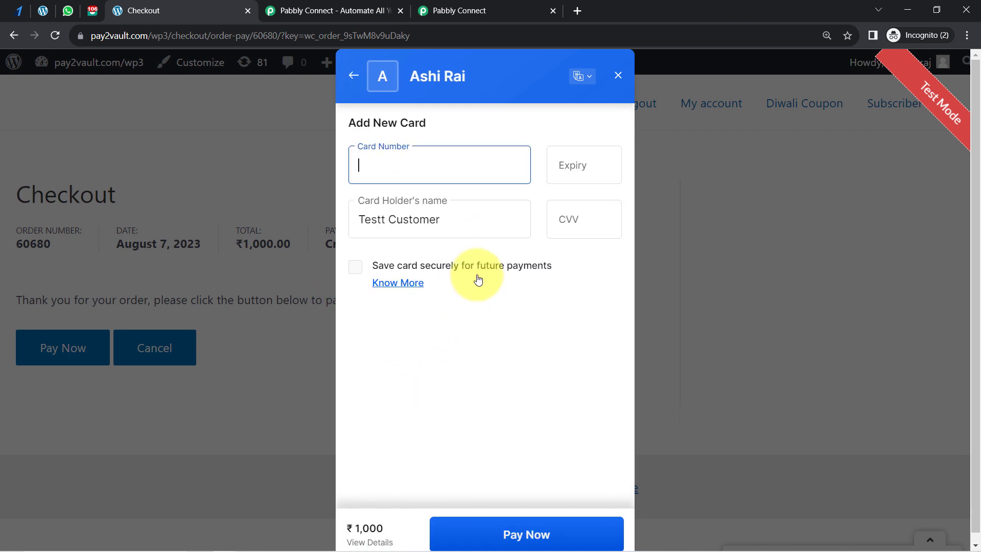
left_click(374, 174)
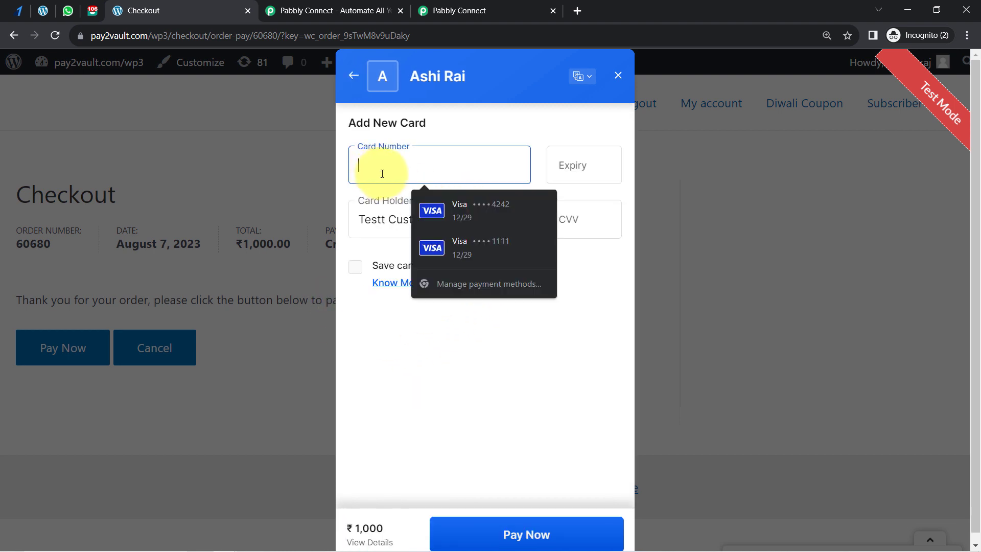
left_click(461, 247)
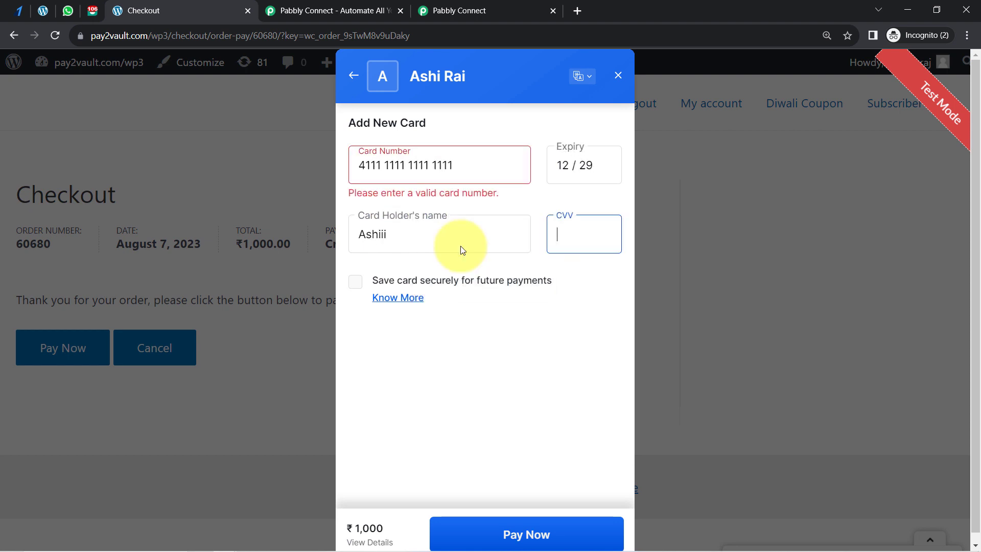
double_click(374, 221)
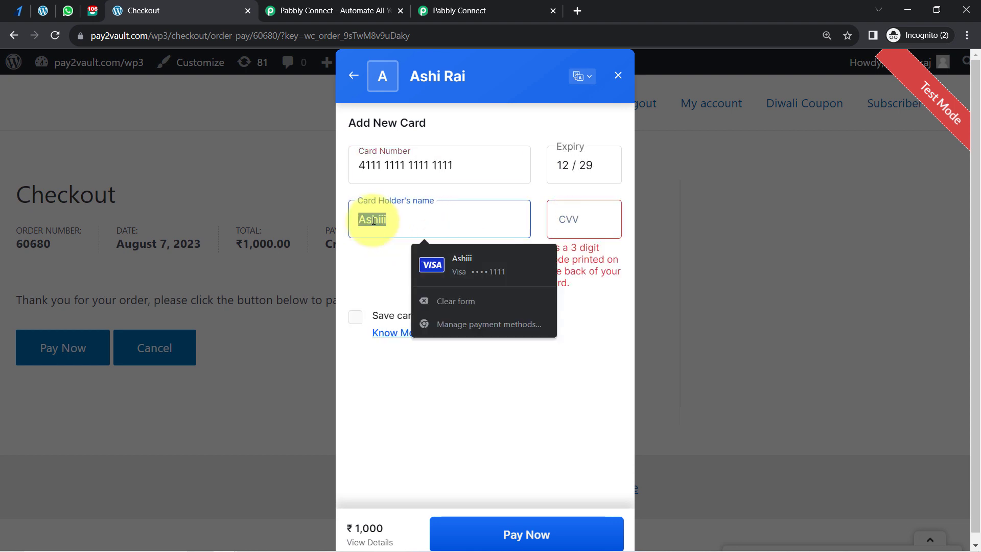
key("BackSpace")
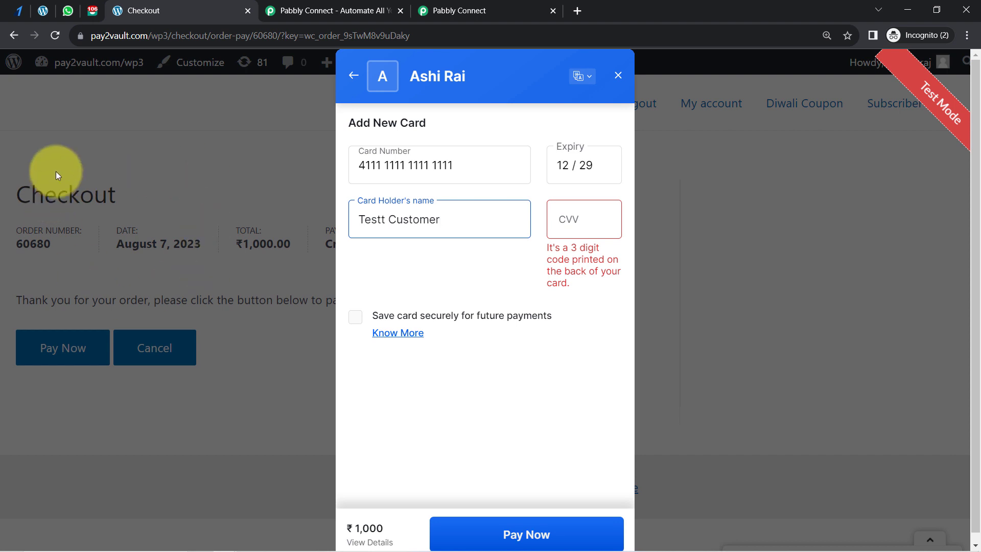
left_click(576, 228)
type("•••")
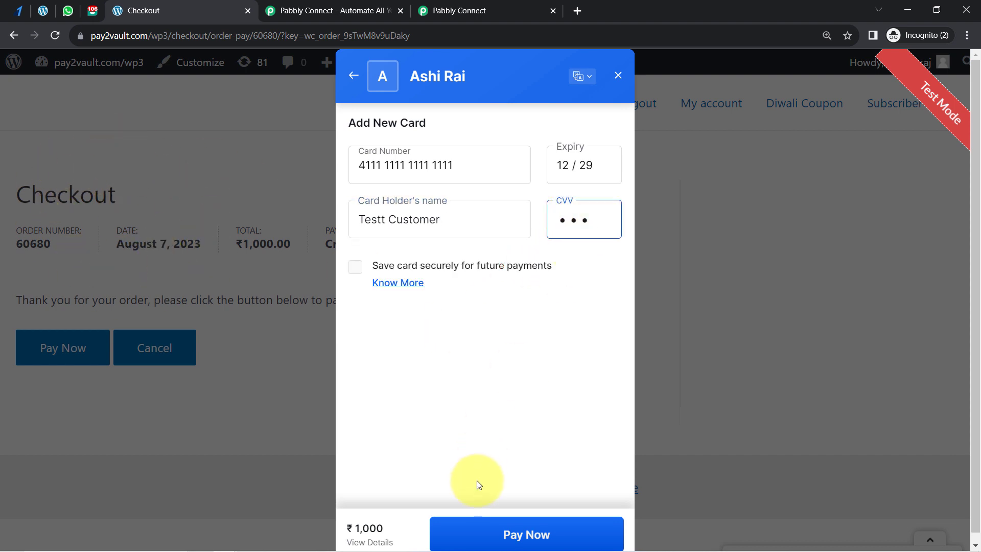
- Pay without saving the card, continue past the OTP page, simulate a successful payment at the demo bank, and return to Pabbly Connect
left_click(472, 537)
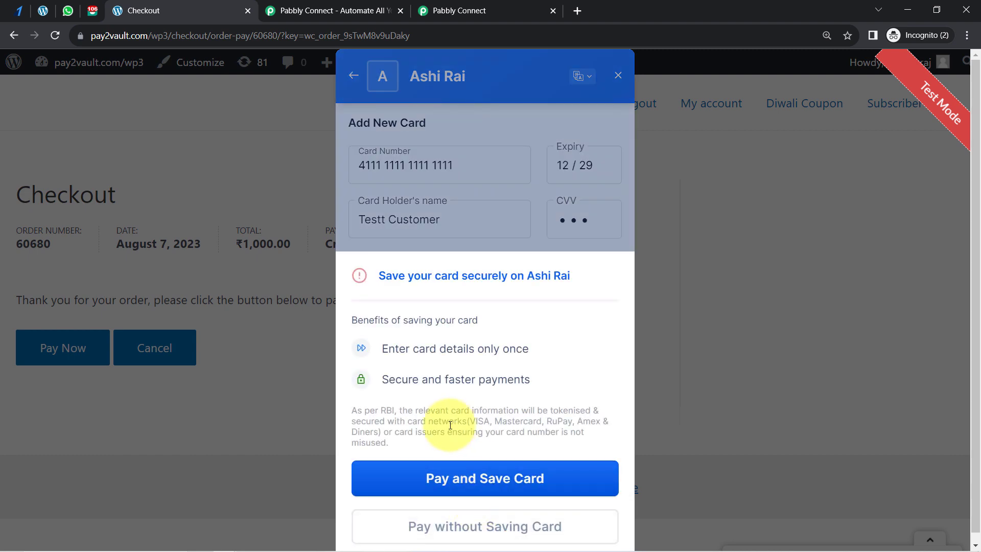
left_click(448, 529)
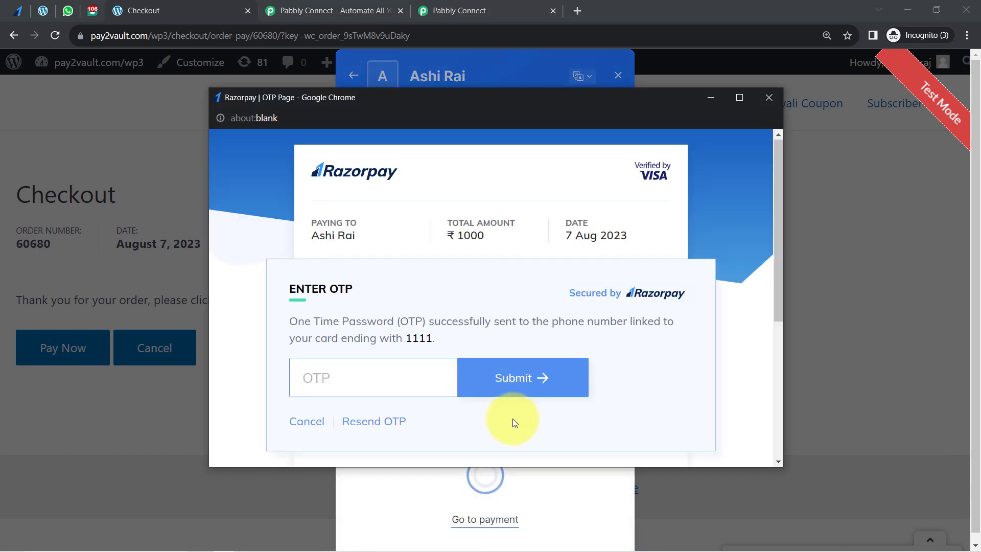
scroll(512, 416, "down", 5)
left_click(433, 246)
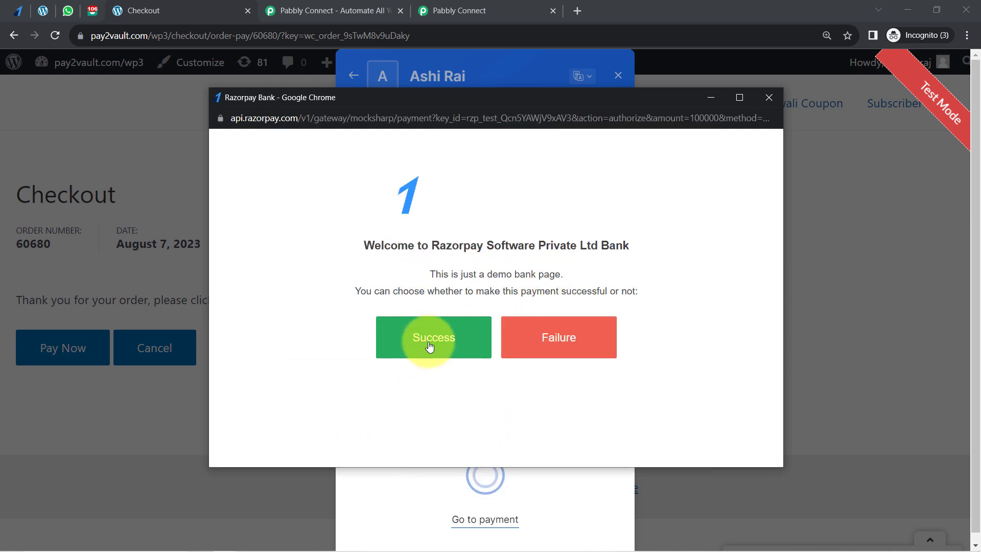
left_click(430, 346)
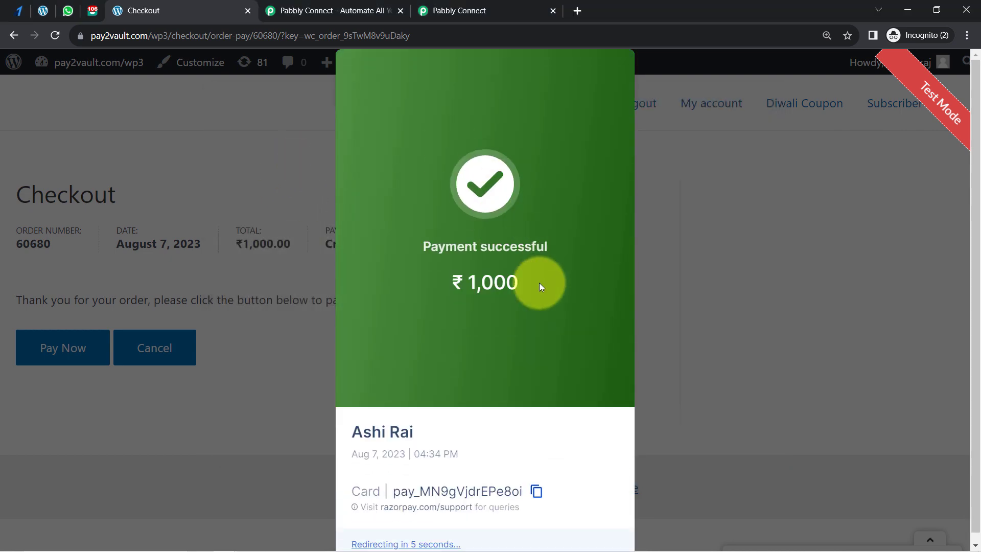
left_click(444, 11)
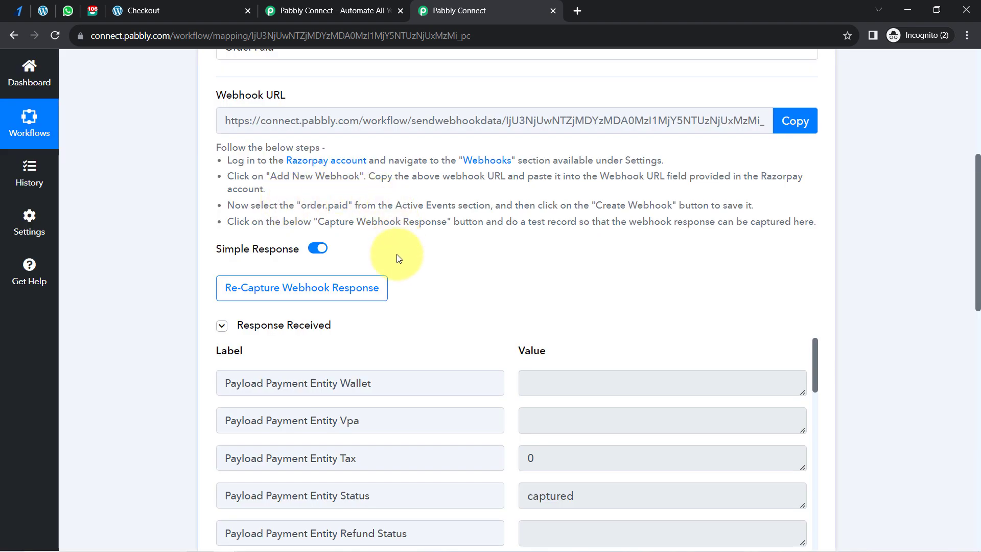
- Review the Razorpay trigger's Order Paid setup and its received webhook response section
left_click(319, 328)
left_click(319, 328)
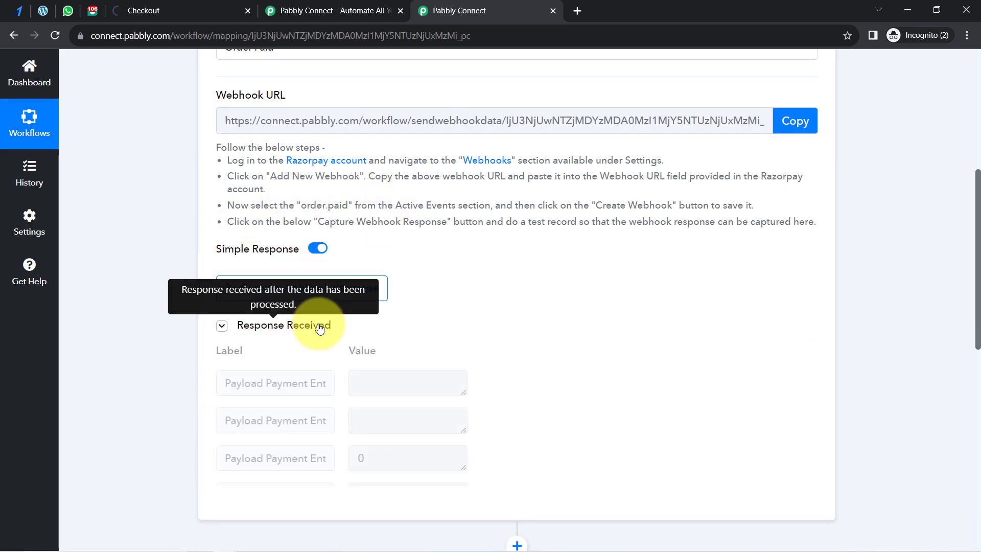
left_click(320, 329)
left_click(320, 328)
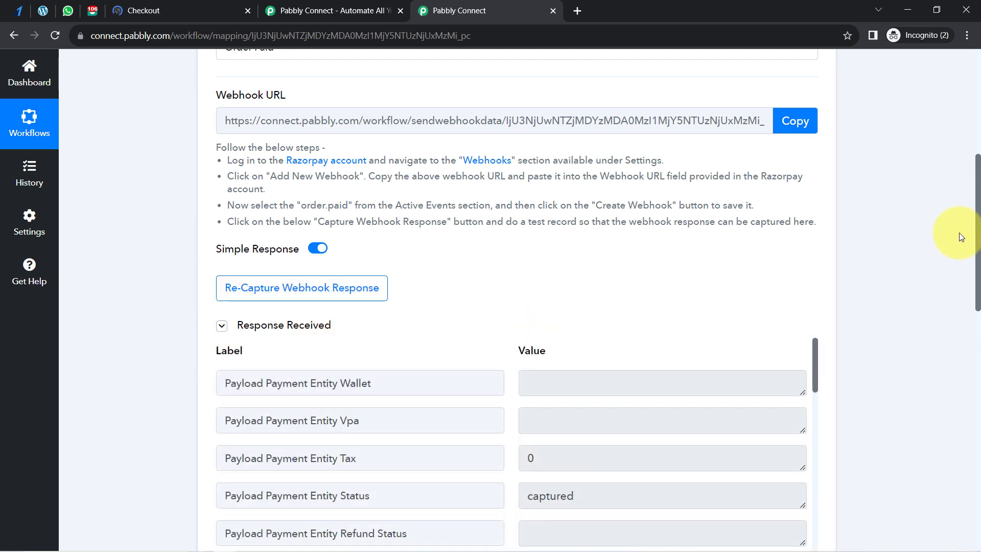
scroll(317, 127, "up", 2)
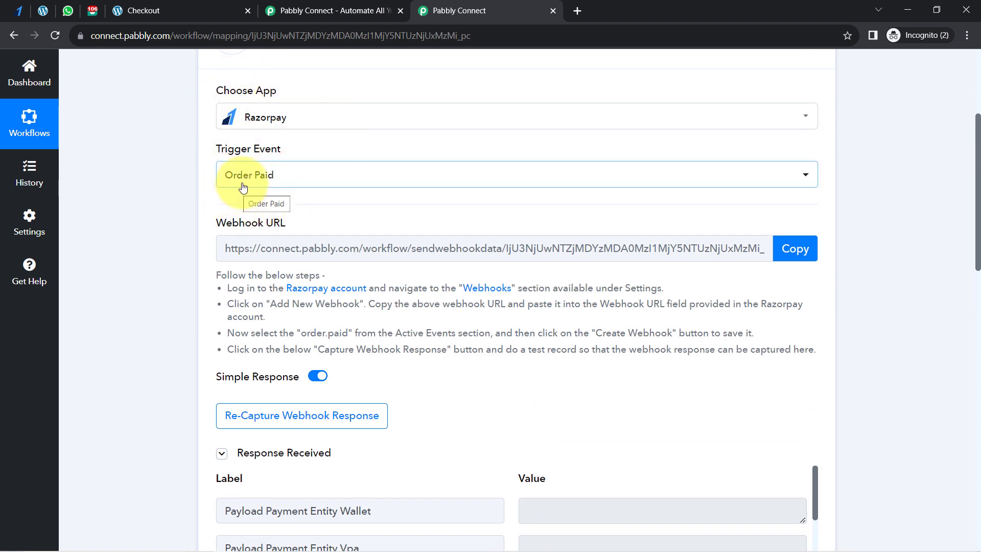
scroll(204, 92, "up", 3)
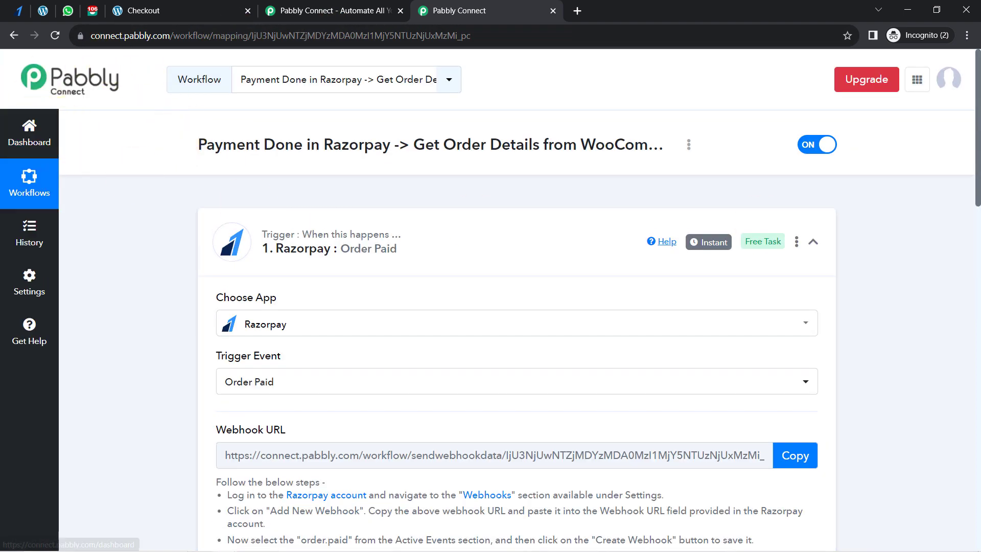
left_click_drag(978, 134, 973, 292)
scroll(973, 292, "down", 2)
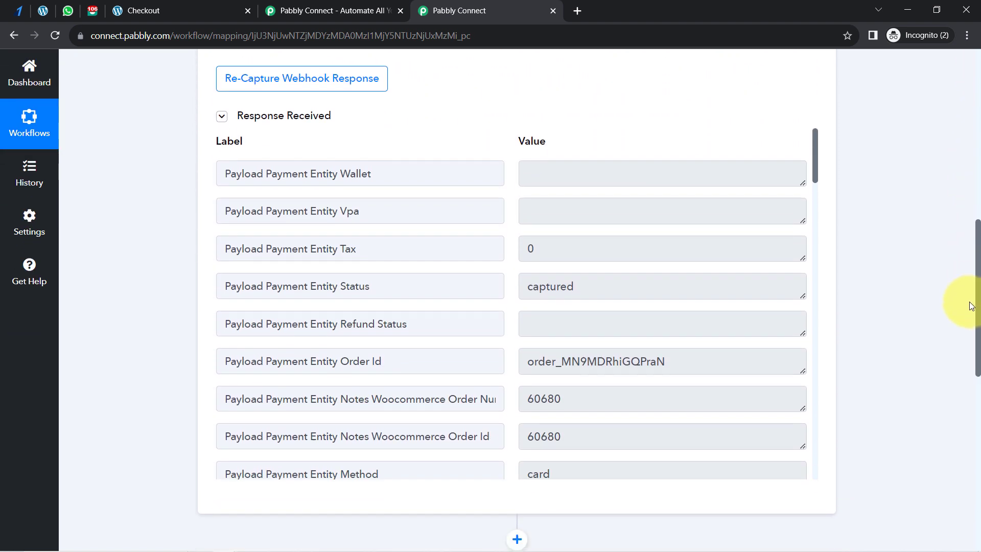
- Examine the captured webhook response for the order ID, payment method and event type
left_click_drag(815, 147, 790, 171)
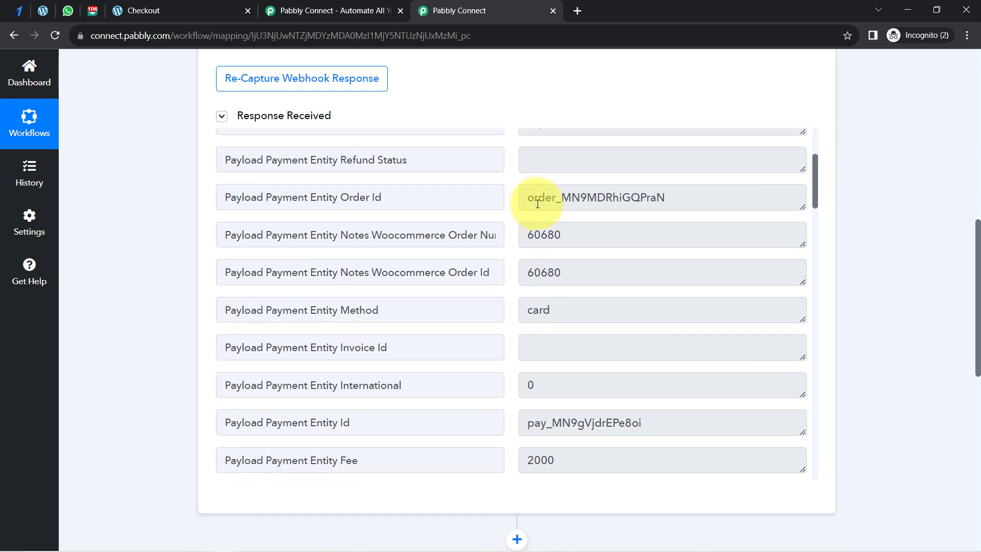
left_click_drag(537, 197, 707, 197)
left_click_drag(528, 310, 587, 305)
left_click_drag(814, 187, 818, 464)
left_click(546, 267)
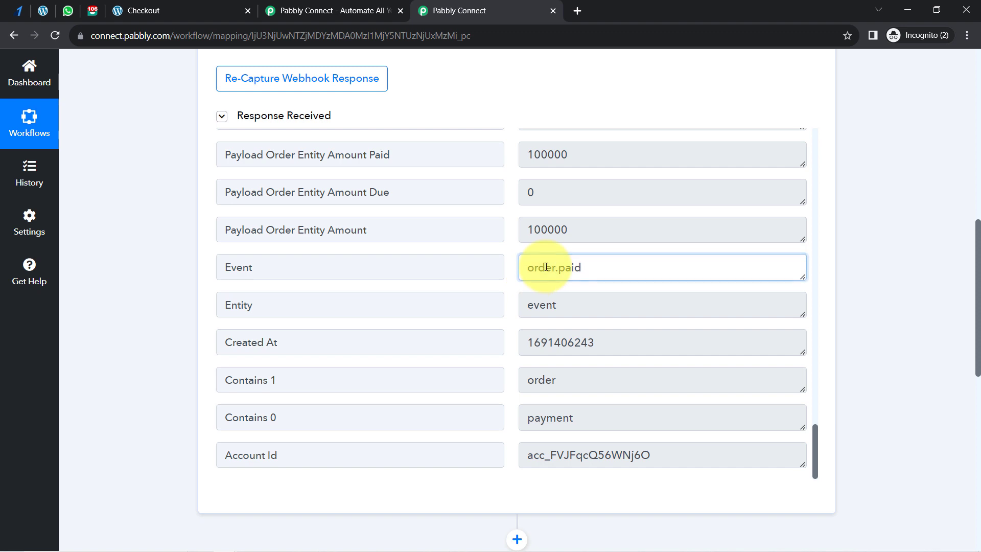
double_click(545, 267)
scroll(546, 262, "up", 5)
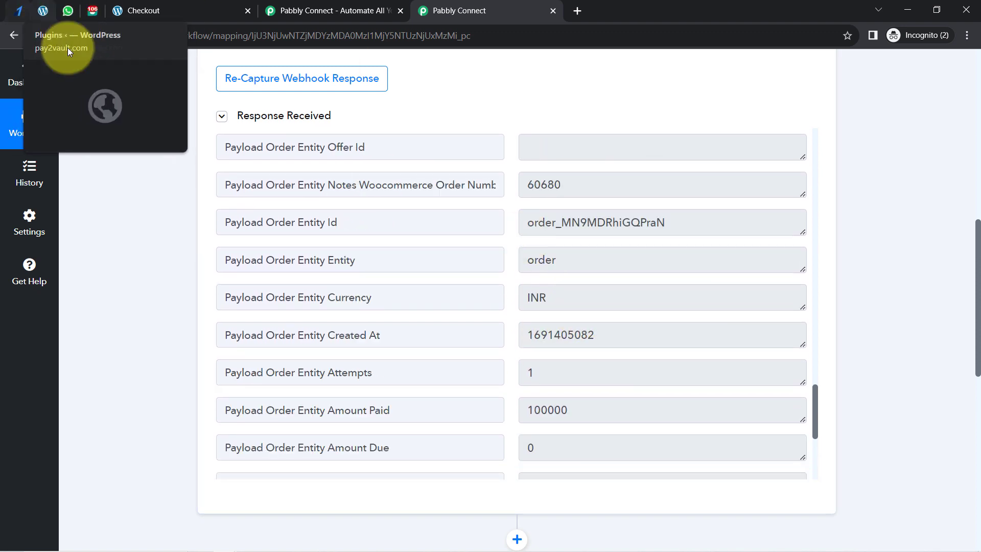
- Collapse the received response and the Razorpay trigger step
left_click(310, 125)
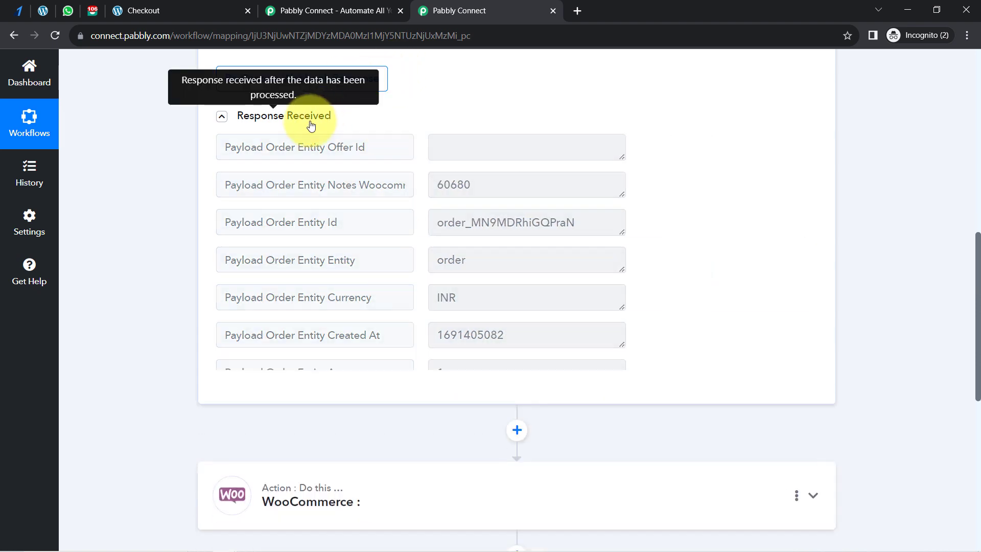
left_click_drag(978, 315, 966, 33)
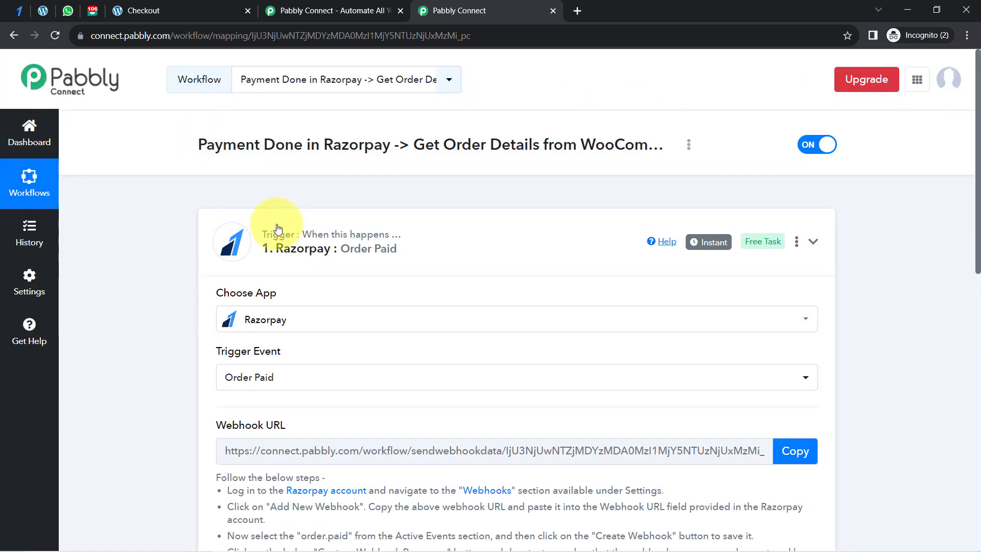
left_click(274, 227)
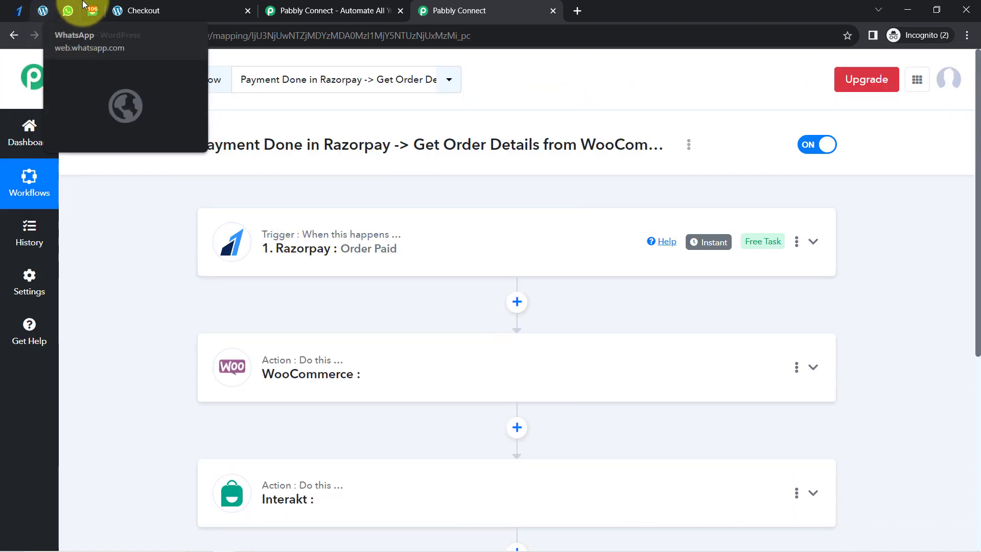
- Check the store's order confirmation page, then return to the Pabbly Connect workflow and look over its steps
left_click(131, 7)
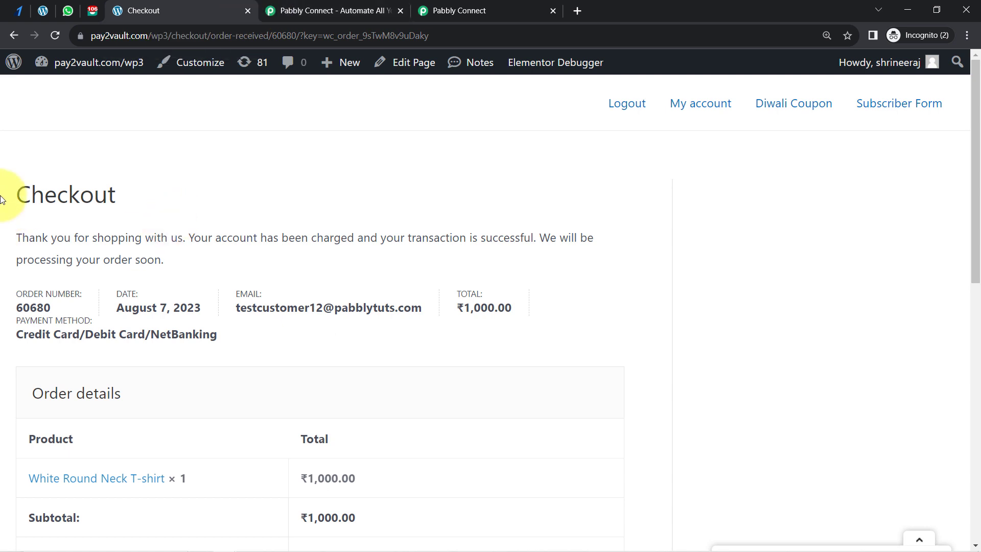
left_click(449, 9)
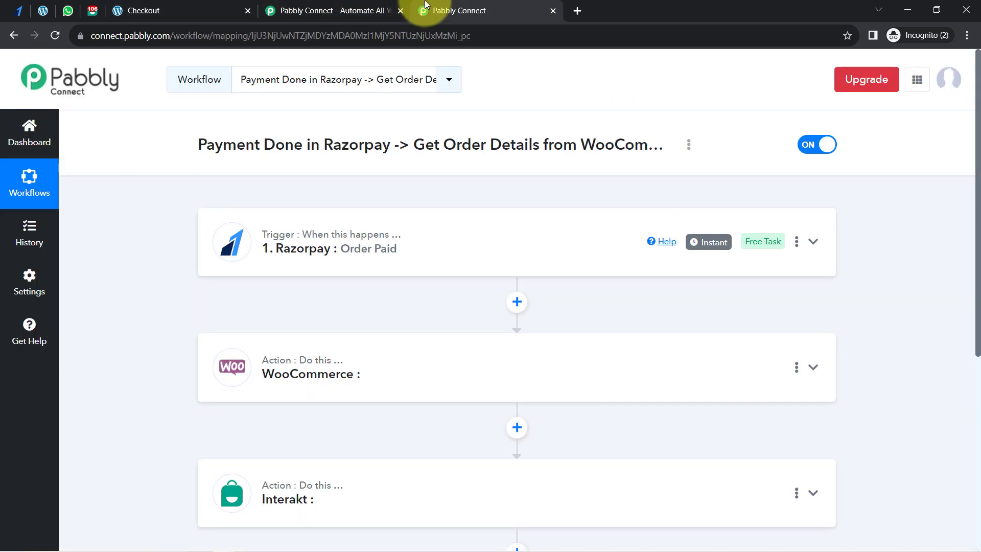
mouse_move(705, 249)
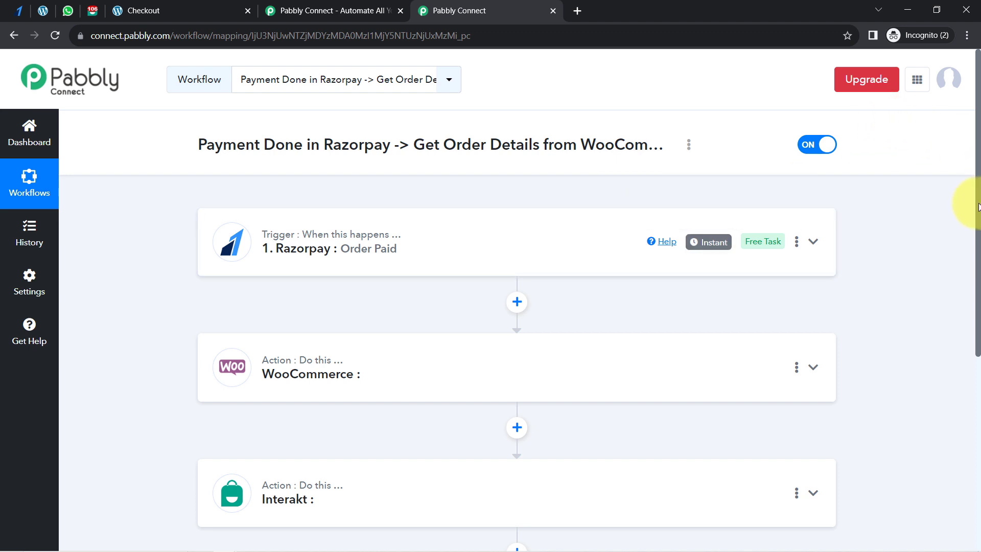
left_click_drag(976, 207, 965, 253)
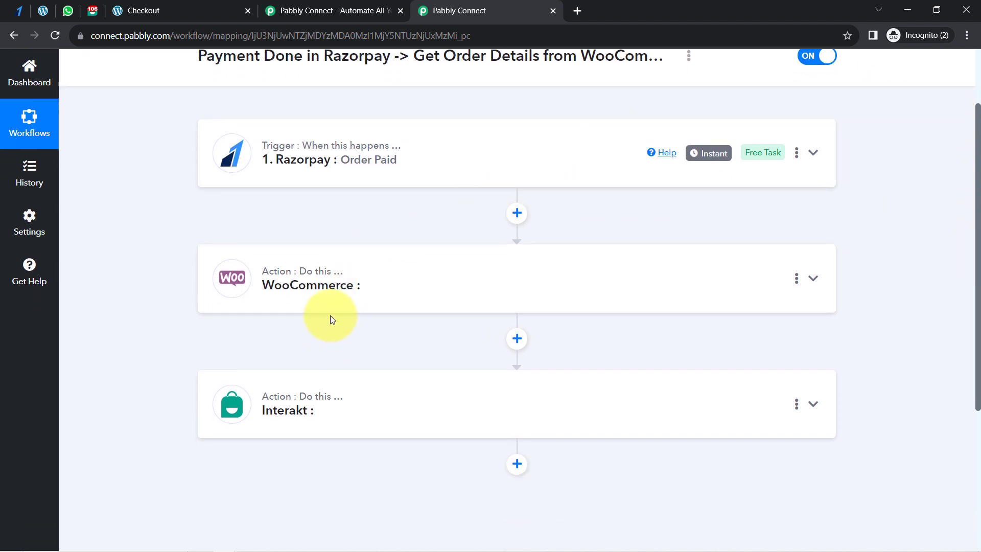
scroll(167, 131, "up", 2)
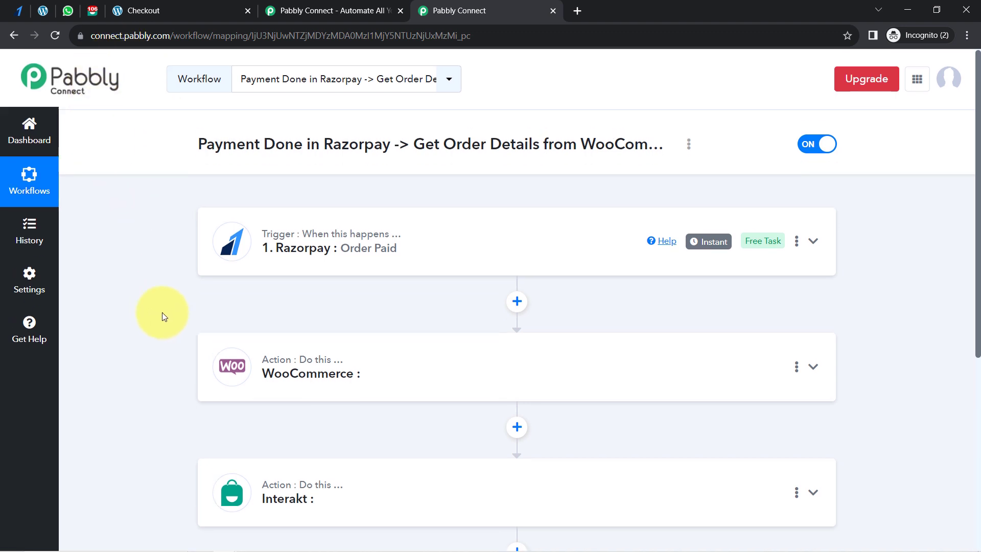
- Expand the WooCommerce action, reopen the Razorpay trigger's received response and review its payment fields from the beginning
left_click(296, 387)
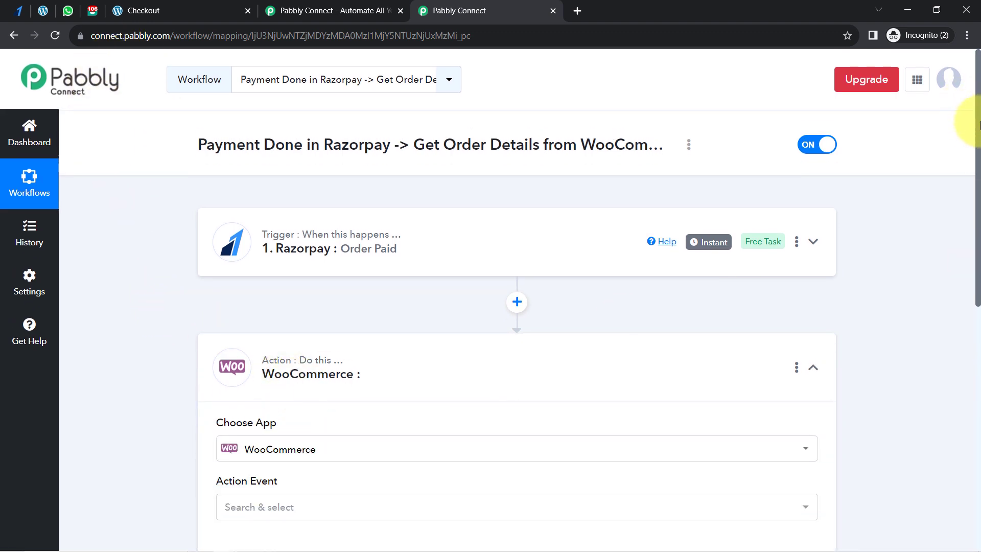
left_click_drag(973, 130, 978, 276)
left_click(427, 221)
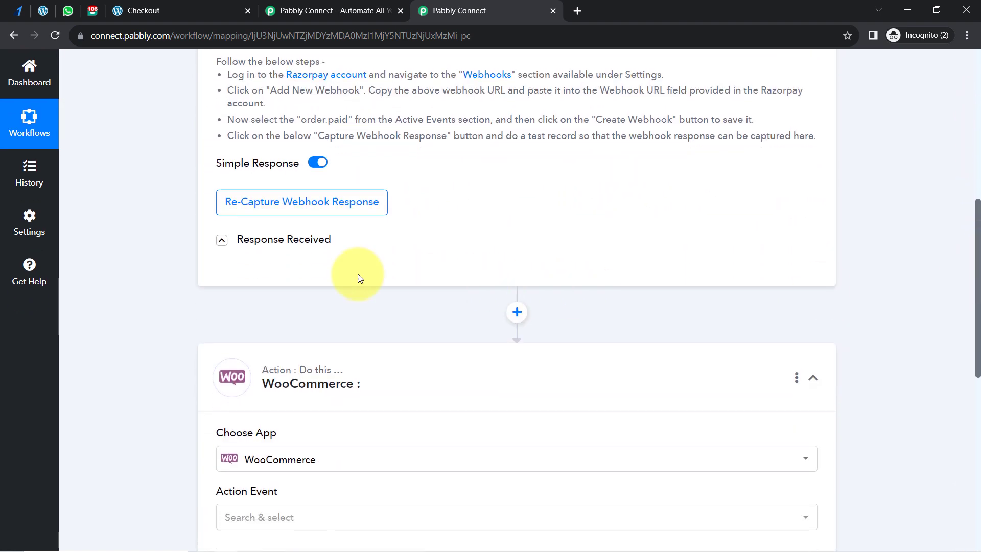
left_click(221, 240)
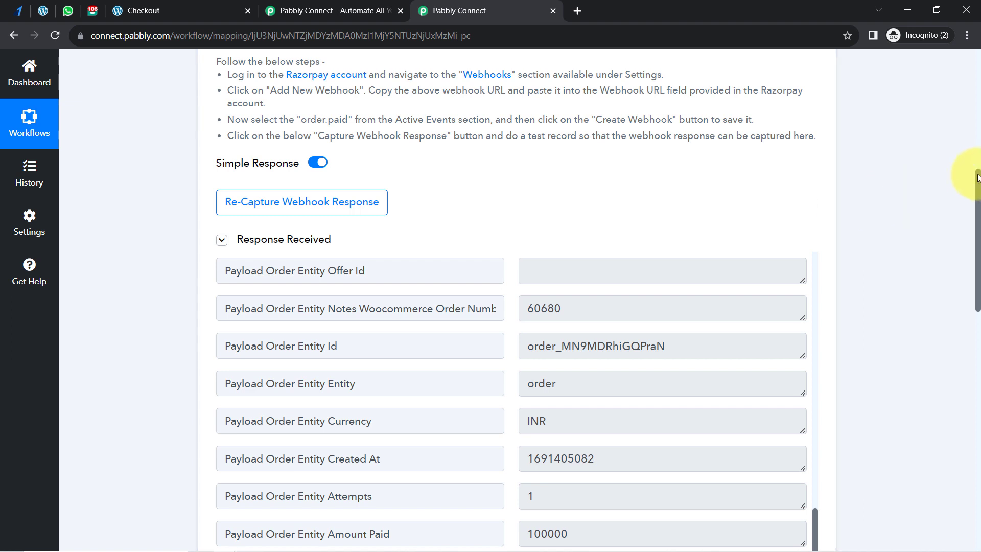
left_click_drag(977, 186, 976, 225)
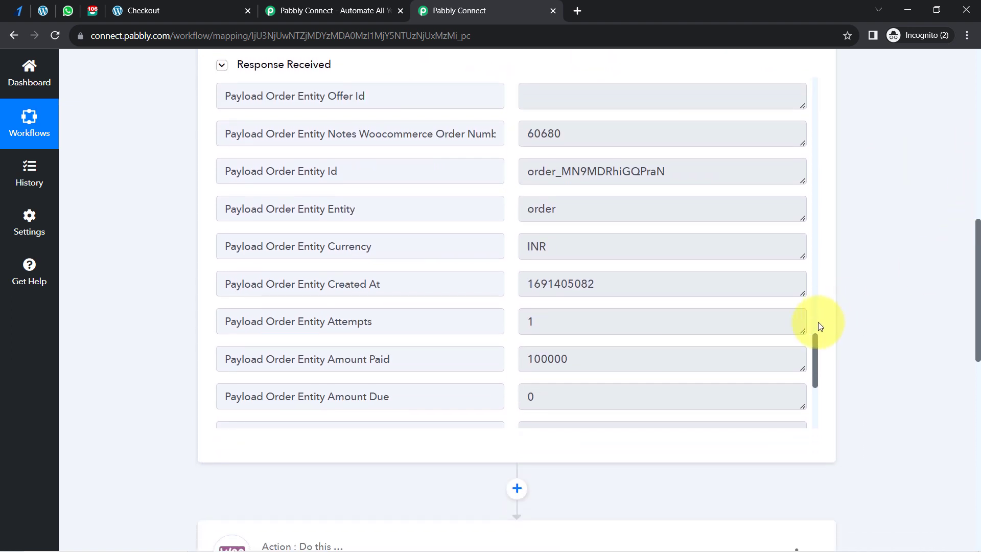
left_click_drag(814, 347, 830, 97)
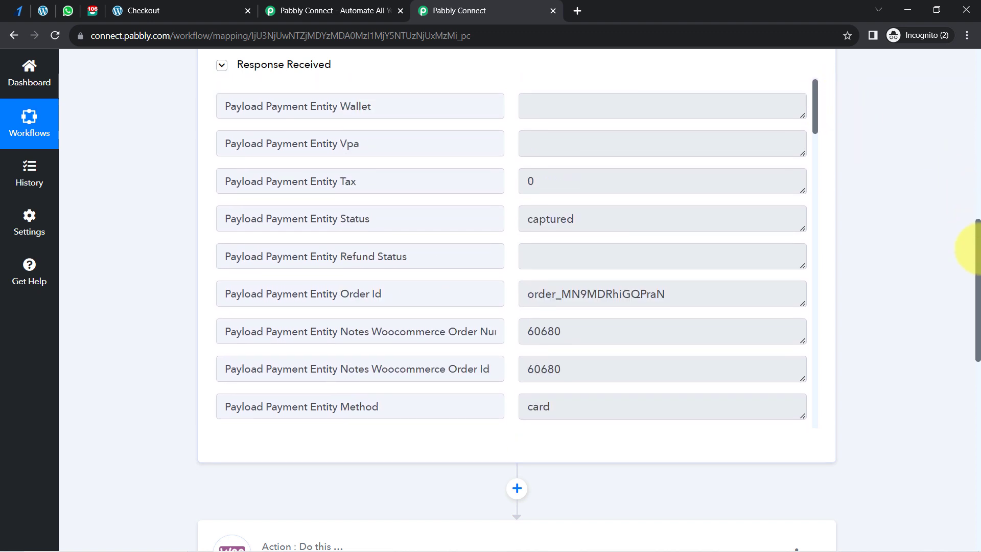
- Set the WooCommerce action event to Retrieve an Order By Email
left_click_drag(978, 240, 976, 360)
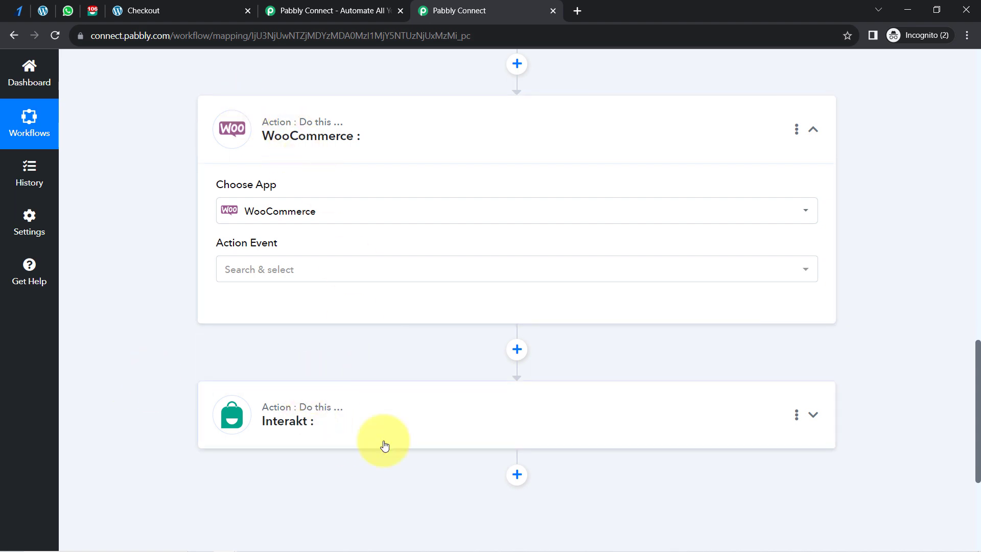
left_click(242, 269)
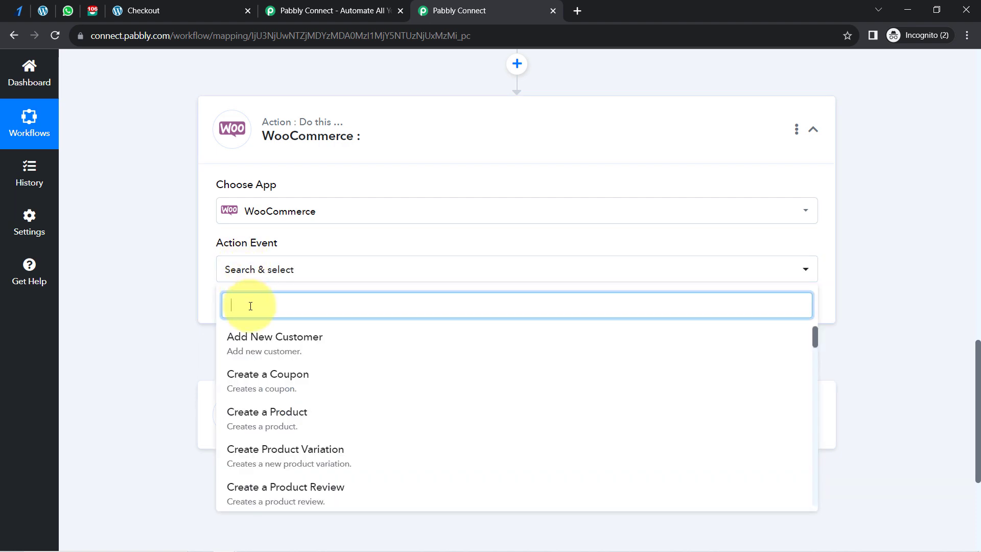
type("retr")
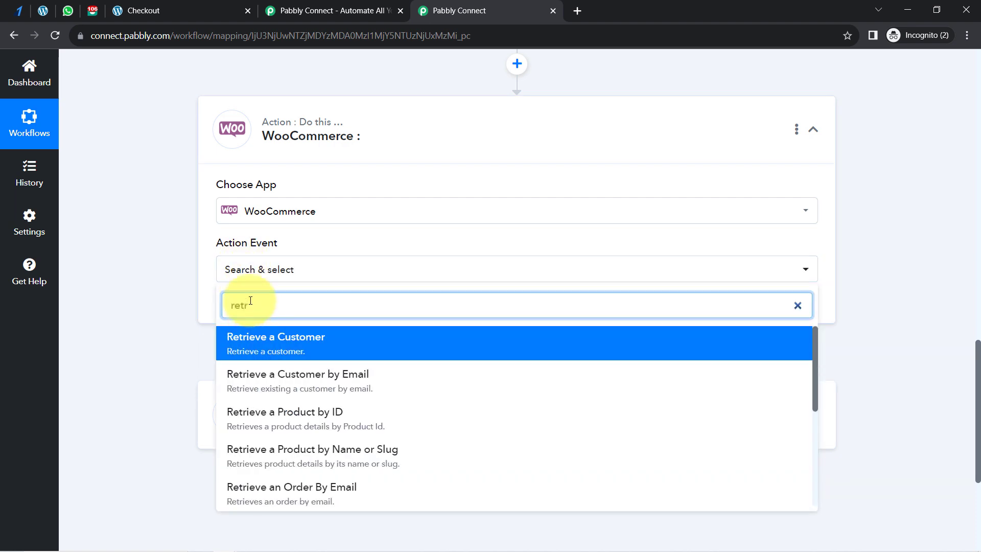
left_click(289, 502)
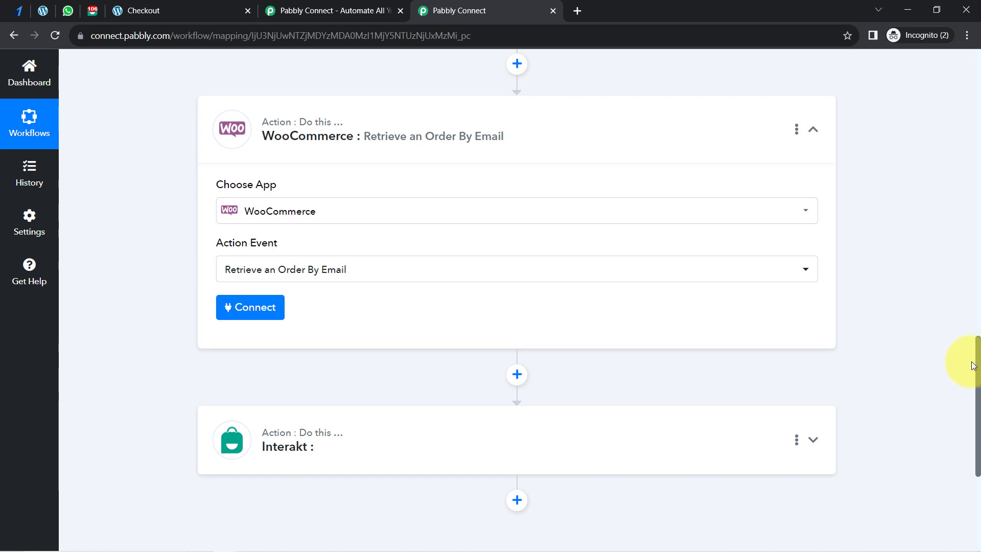
- Find the customer's email value in the captured Razorpay payment response
left_click_drag(978, 365, 976, 235)
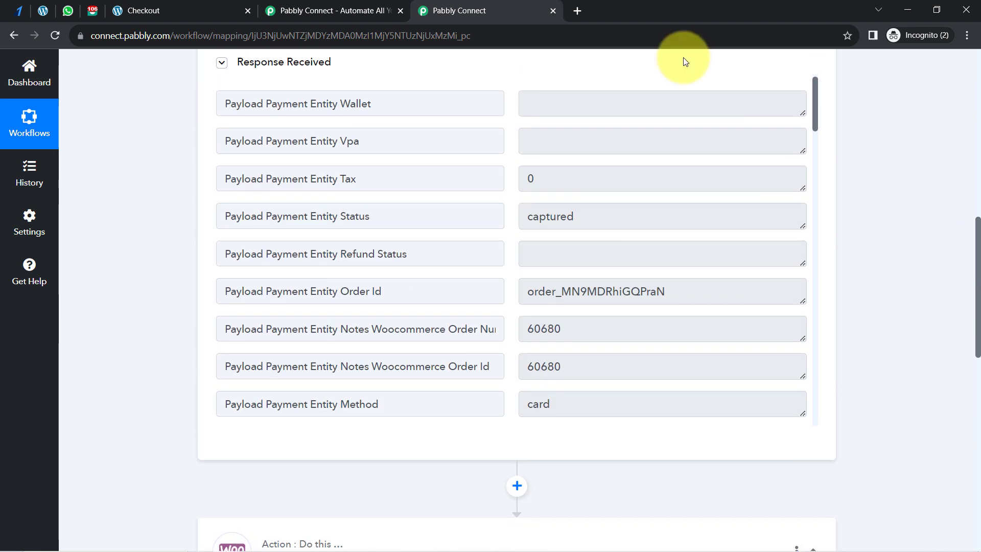
left_click_drag(817, 120, 829, 224)
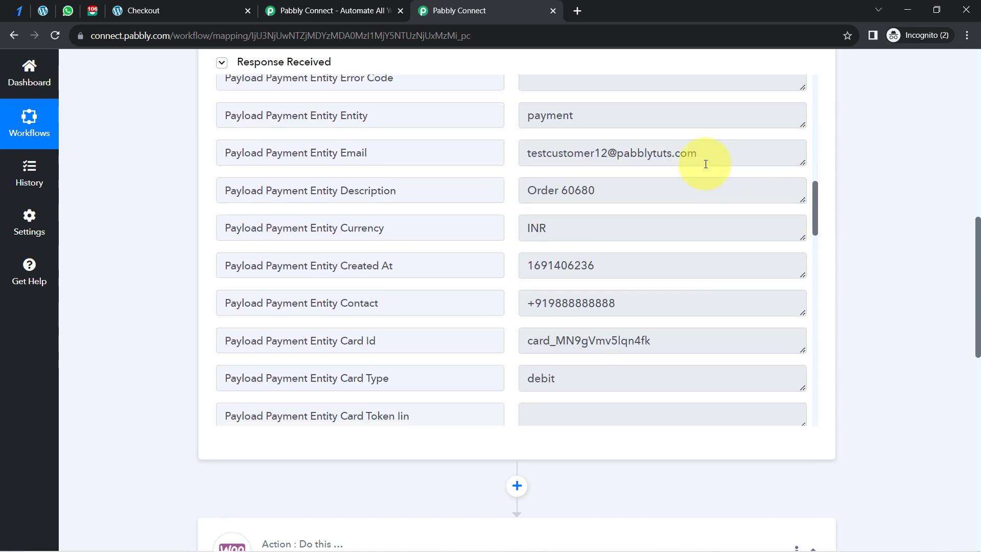
left_click_drag(705, 154, 495, 151)
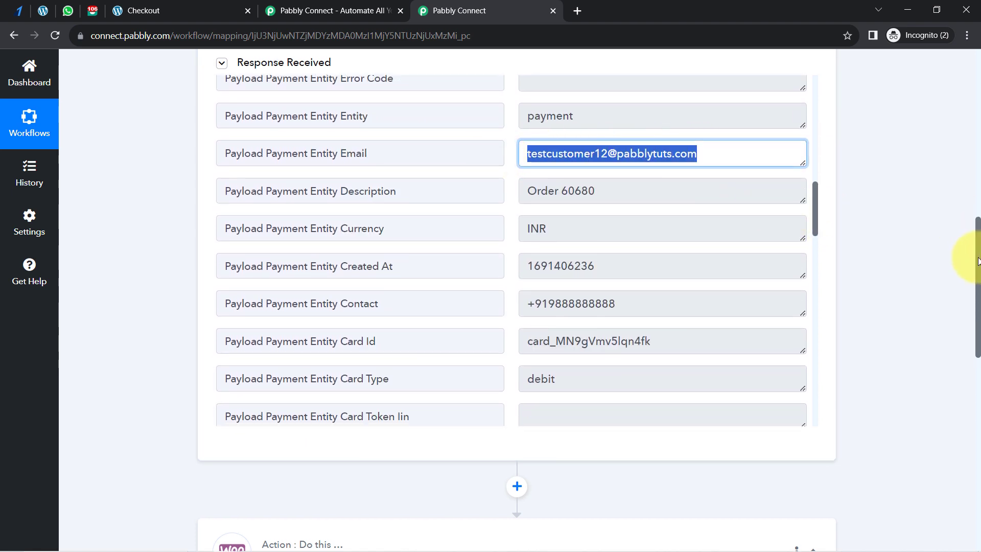
- Start connecting the WooCommerce action to an account and choose to add a new connection
left_click_drag(976, 252, 972, 373)
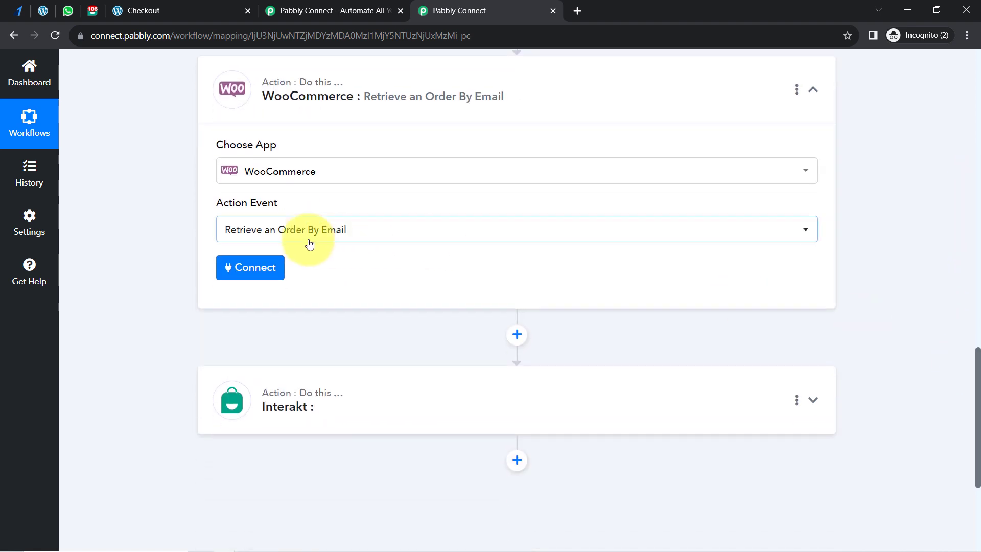
left_click(241, 275)
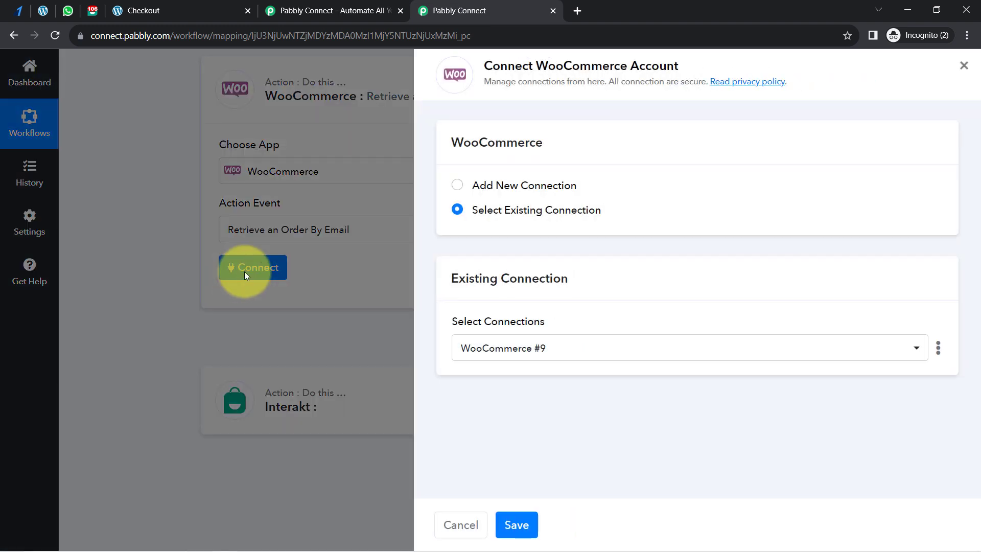
left_click(527, 191)
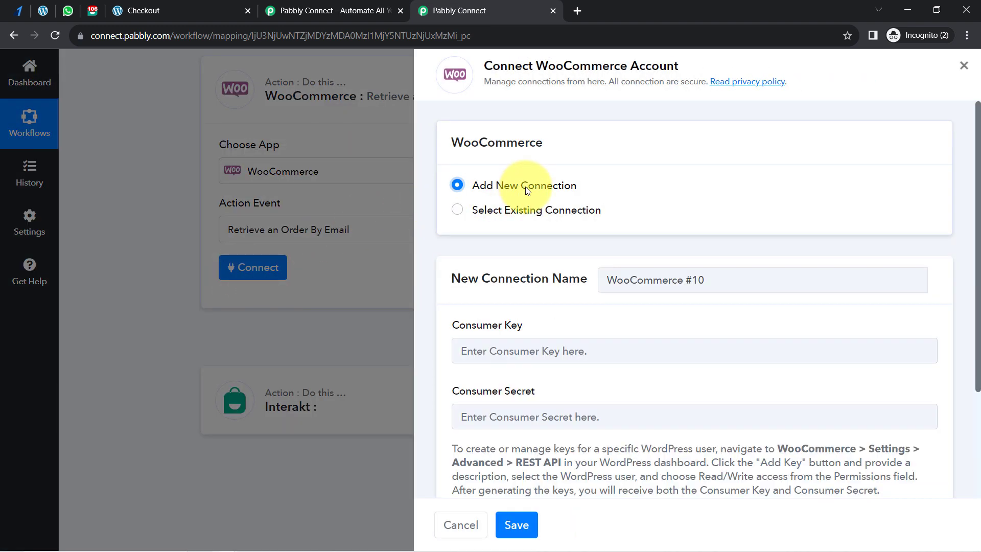
- Review the required connection fields and the REST API key instructions, and switch to the WordPress admin dashboard
left_click_drag(970, 214, 965, 280)
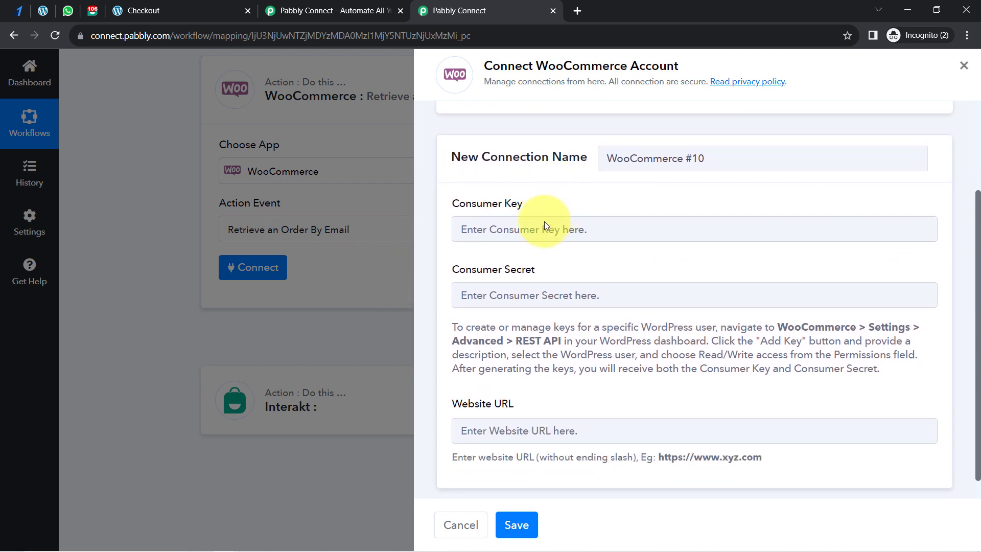
left_click_drag(501, 275, 553, 282)
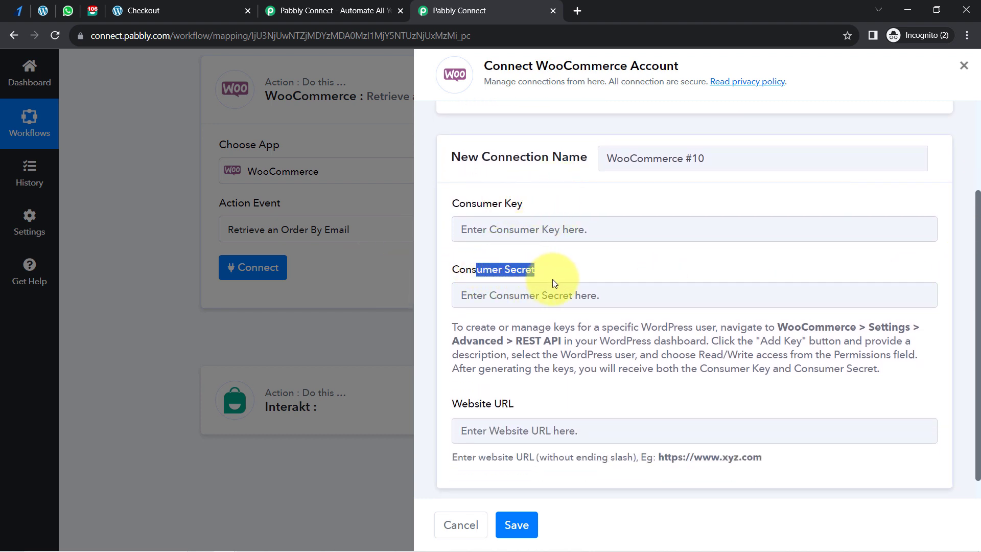
left_click_drag(774, 327, 557, 344)
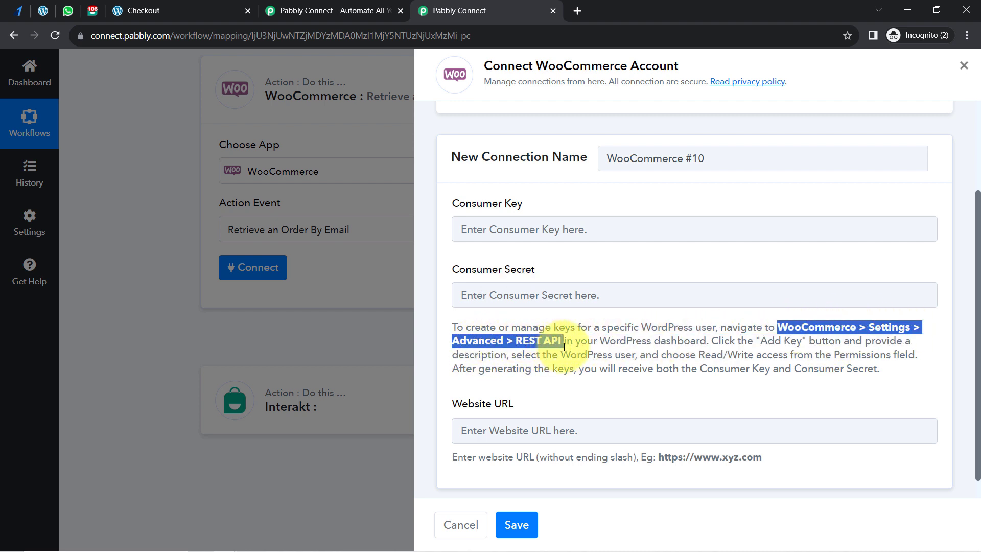
left_click(43, 10)
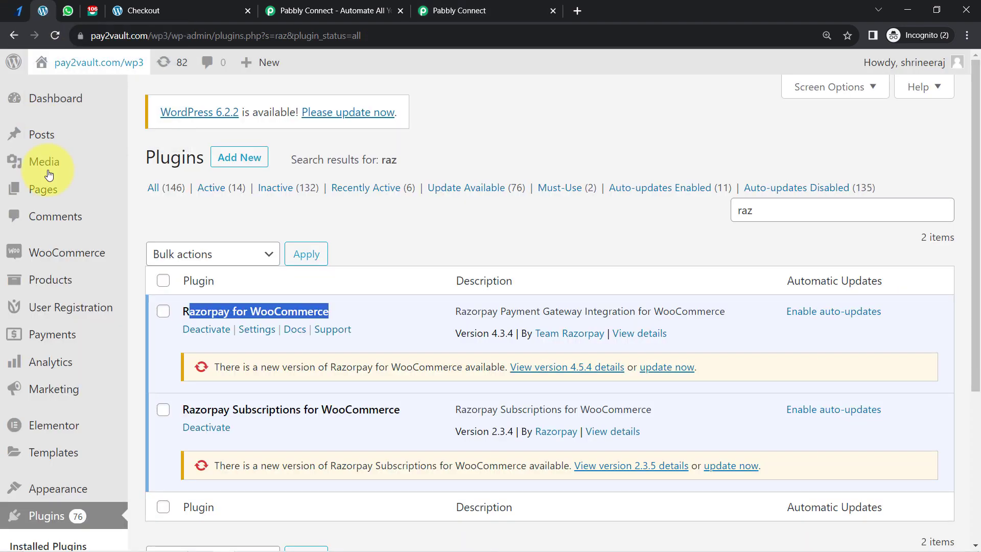
- Open the REST API section of WooCommerce's advanced settings and start adding a new API key
scroll(84, 347, "down", 2)
scroll(81, 286, "up", 3)
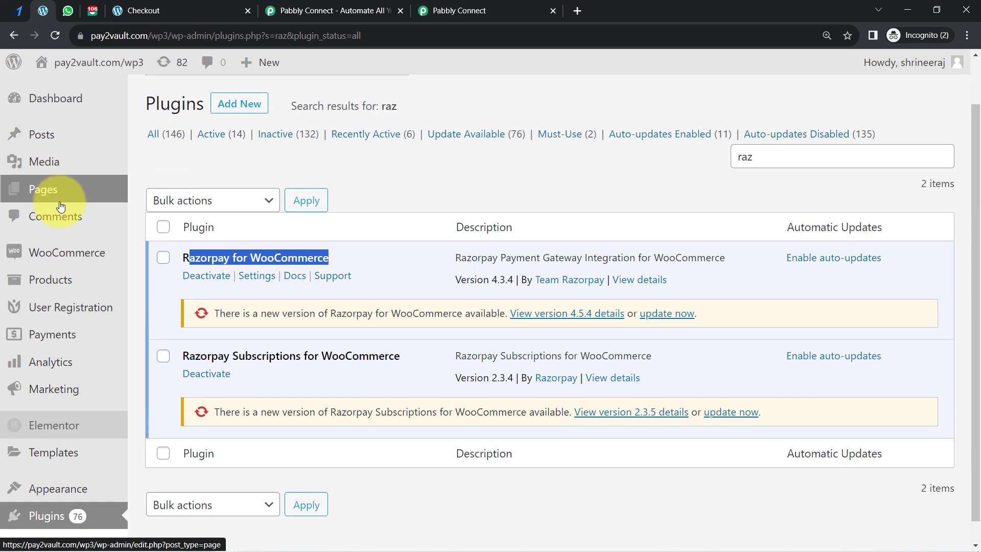
scroll(47, 368, "down", 3)
scroll(41, 358, "up", 3)
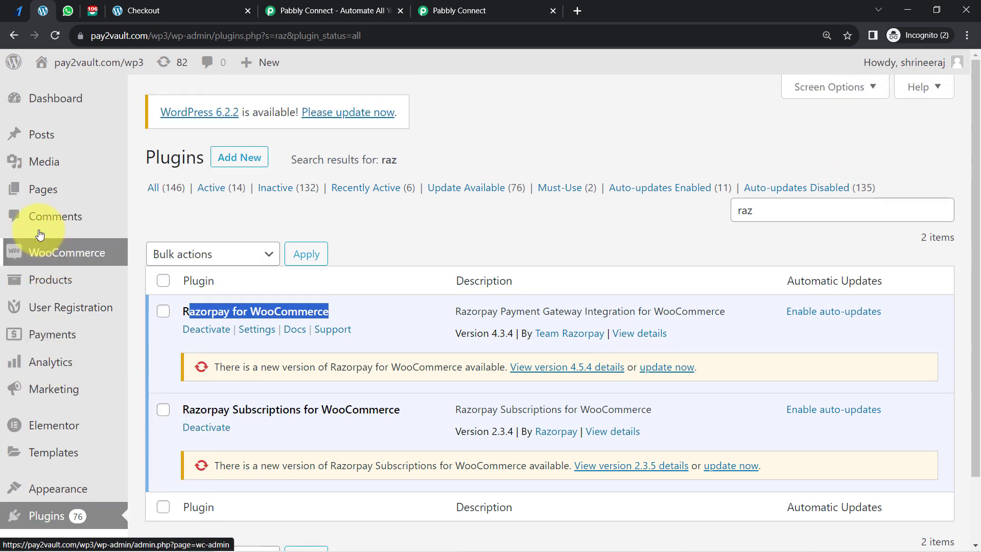
mouse_move(56, 253)
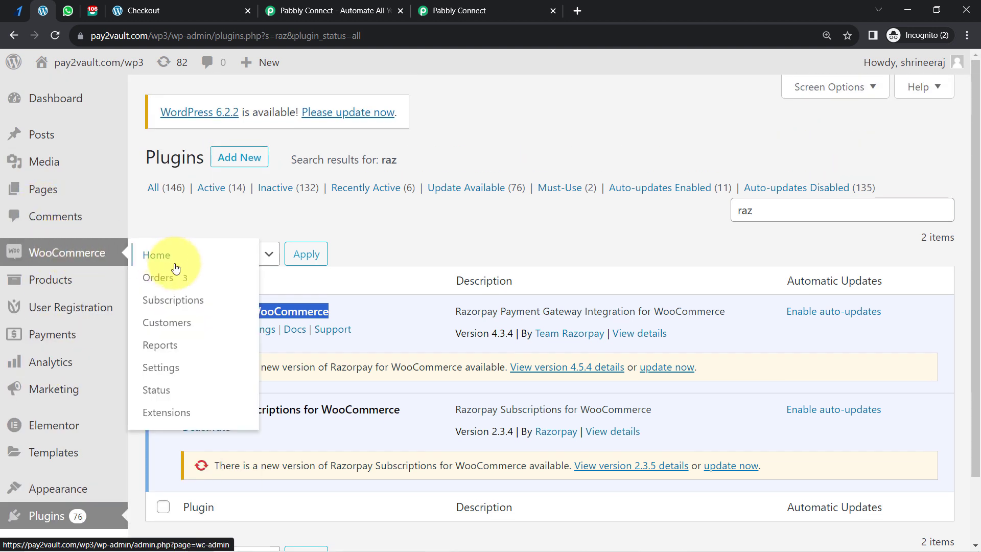
left_click(151, 375)
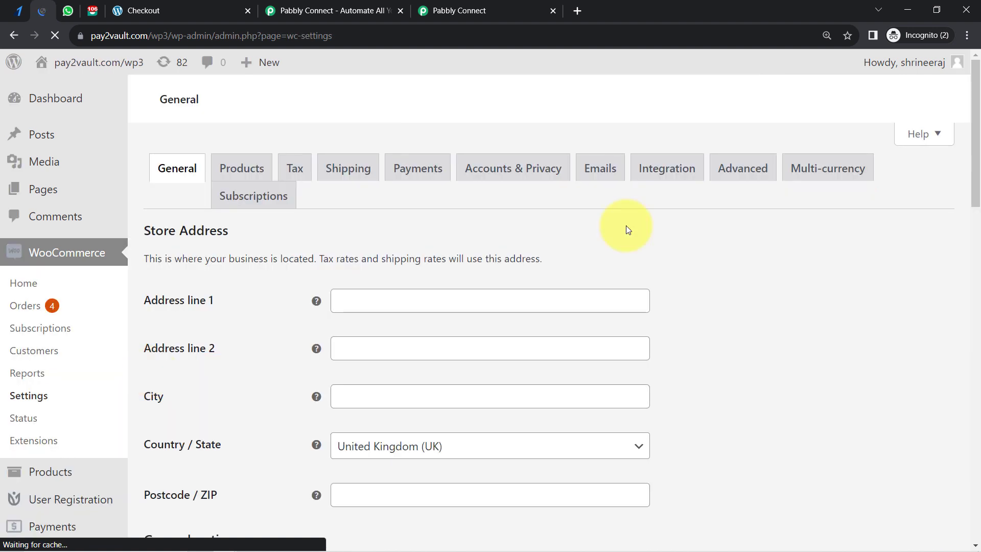
left_click(748, 174)
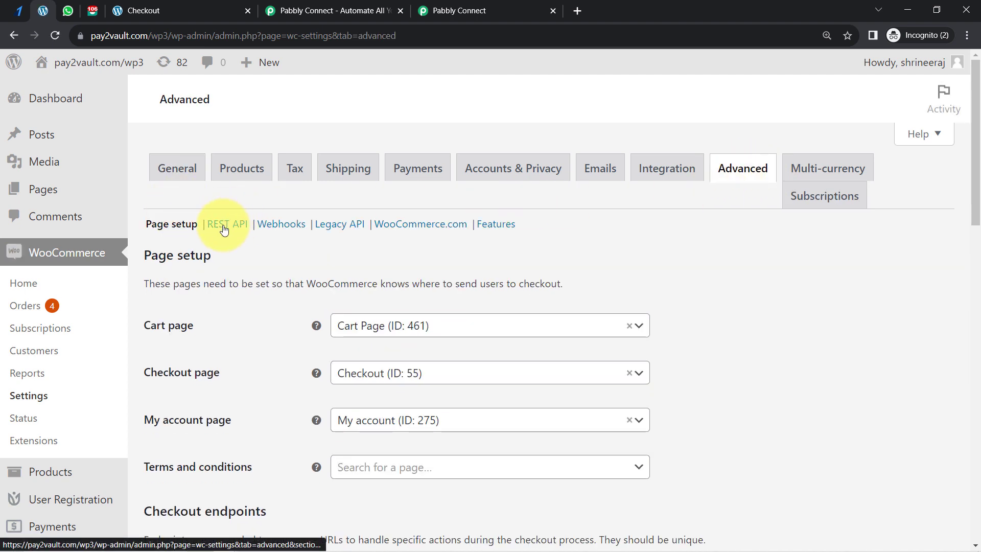
left_click(224, 228)
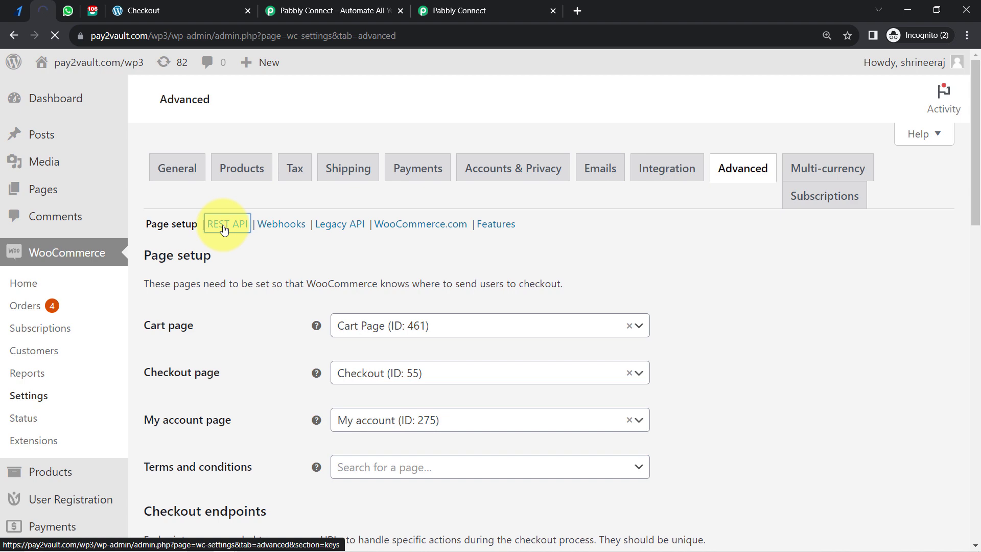
scroll(338, 246, "down", 6)
scroll(338, 258, "up", 6)
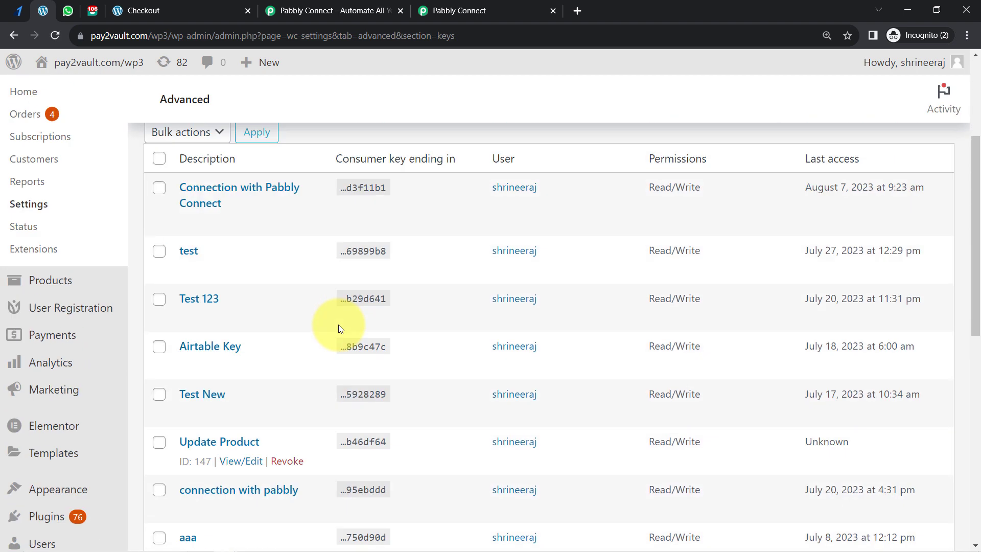
left_click(227, 257)
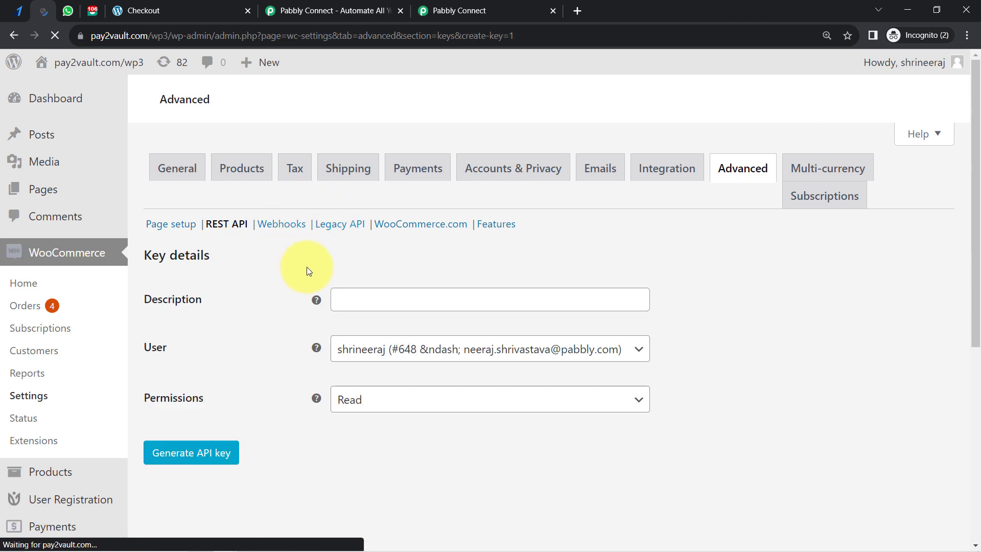
- Generate a REST API key described as "Connection with Pabbly Connect & Razorpay" with Read/Write permissions
left_click(371, 300)
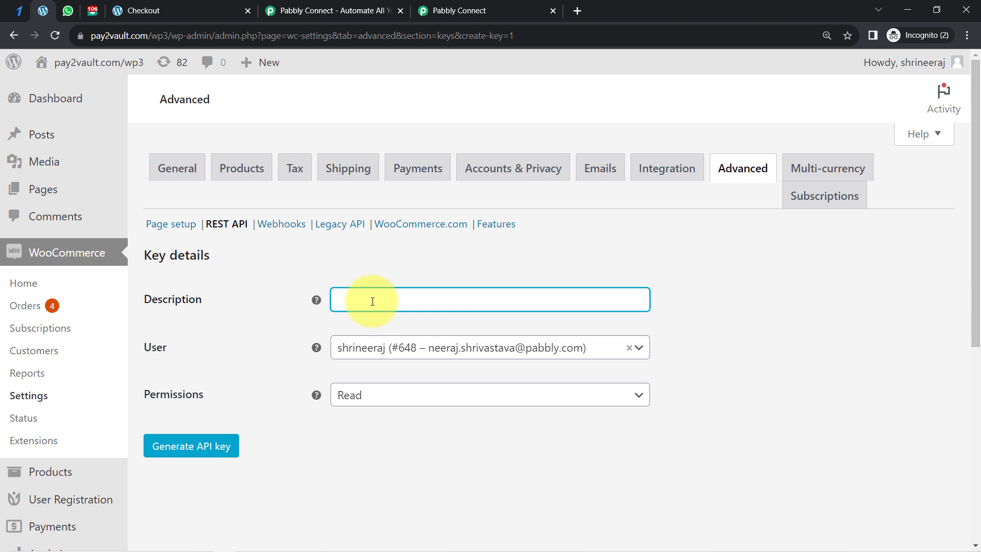
type("Conne")
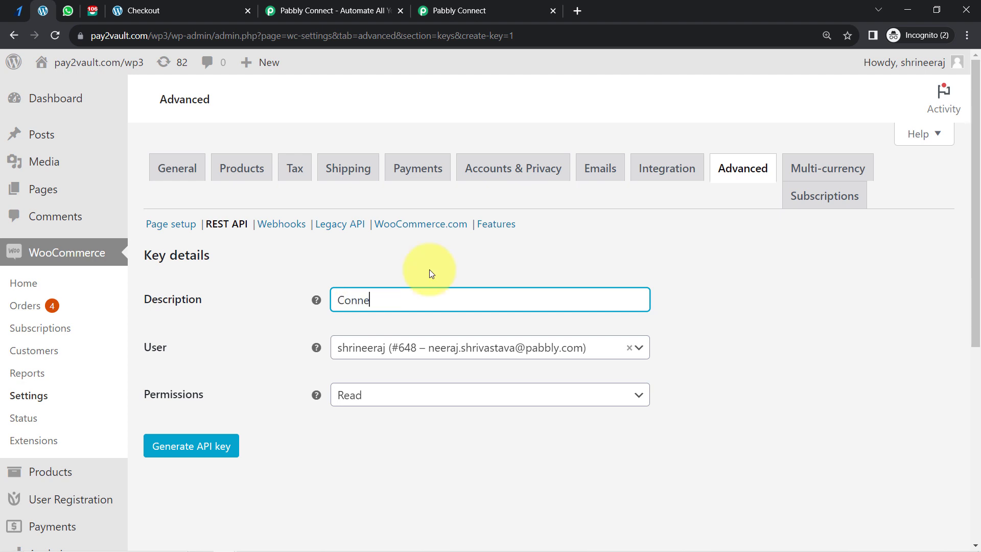
type("ction with Pabbly Co")
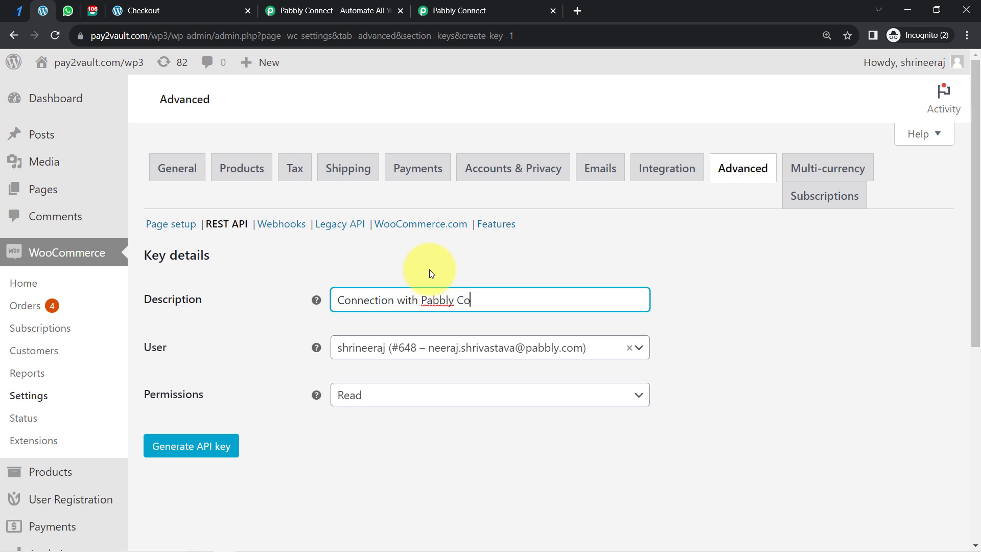
type("nnect & Razorpay")
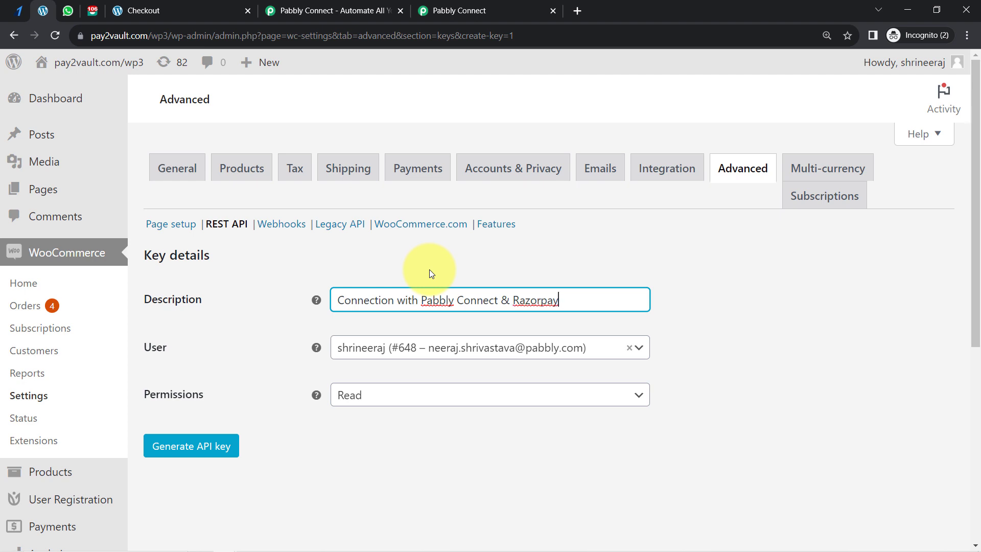
left_click(355, 397)
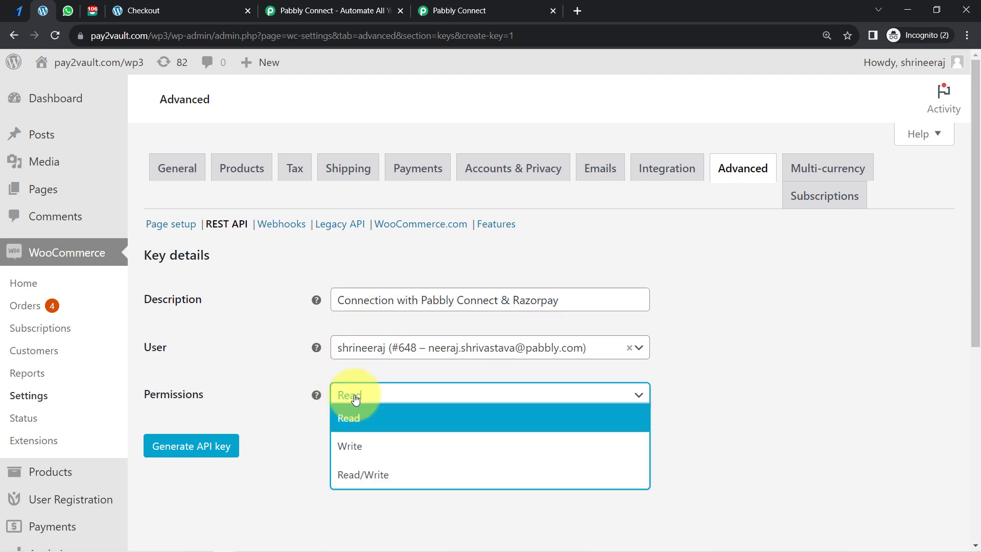
left_click(381, 476)
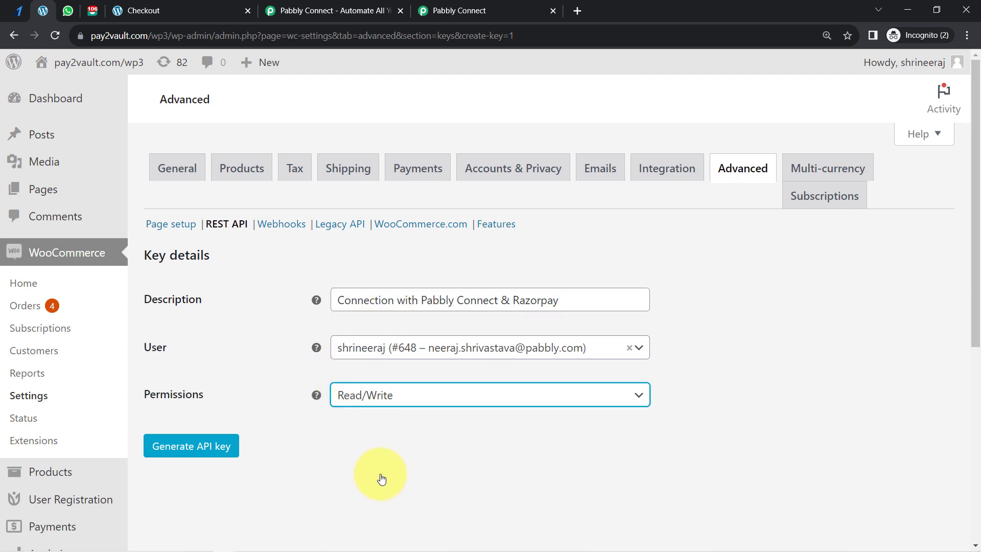
left_click(175, 461)
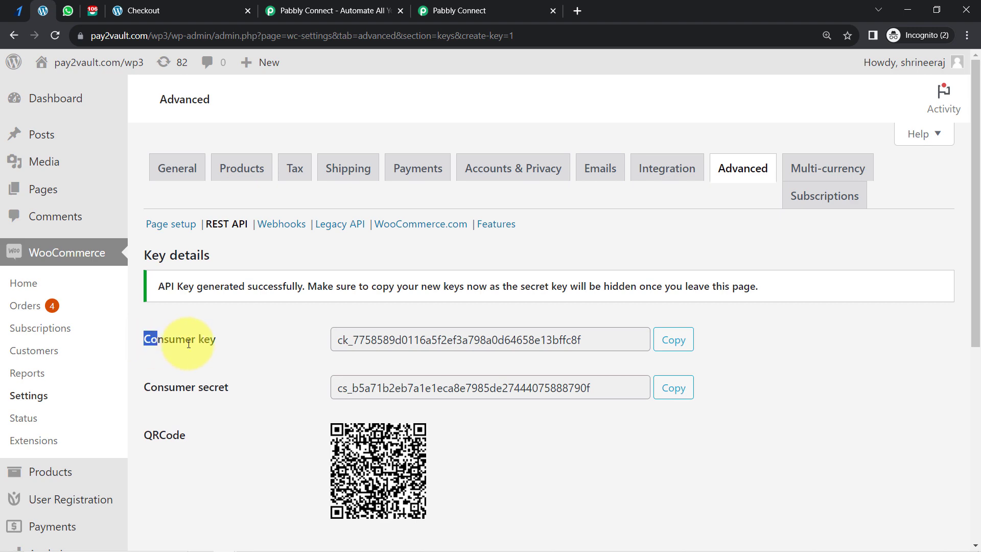
- Copy the generated consumer key into the Consumer Key field of the new WooCommerce connection in Pabbly Connect
left_click(679, 352)
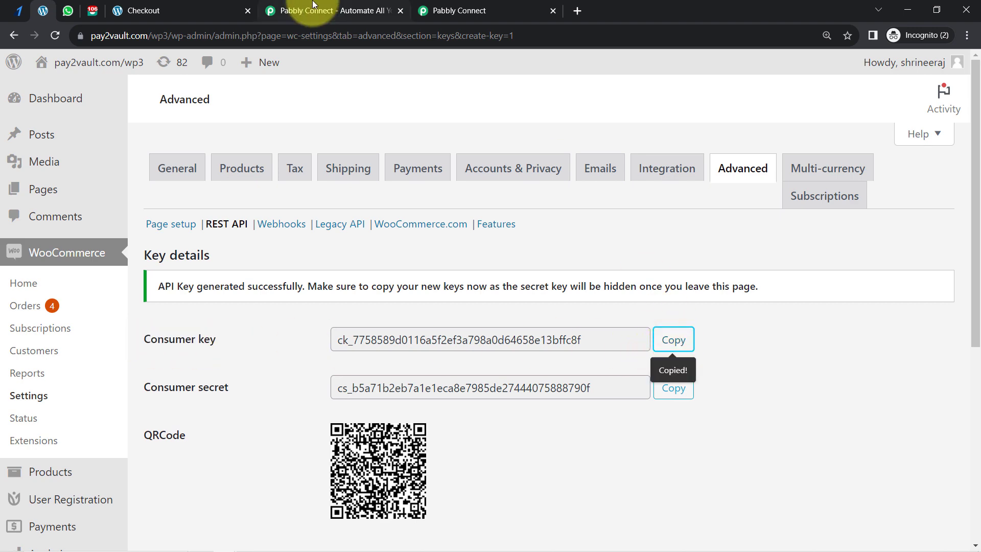
left_click(509, 11)
left_click(479, 229)
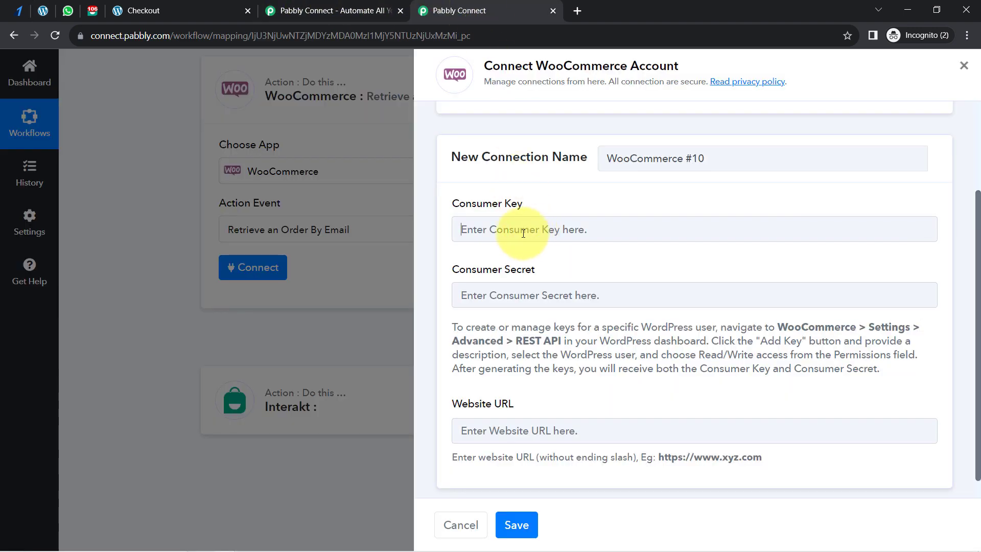
key("ctrl+v")
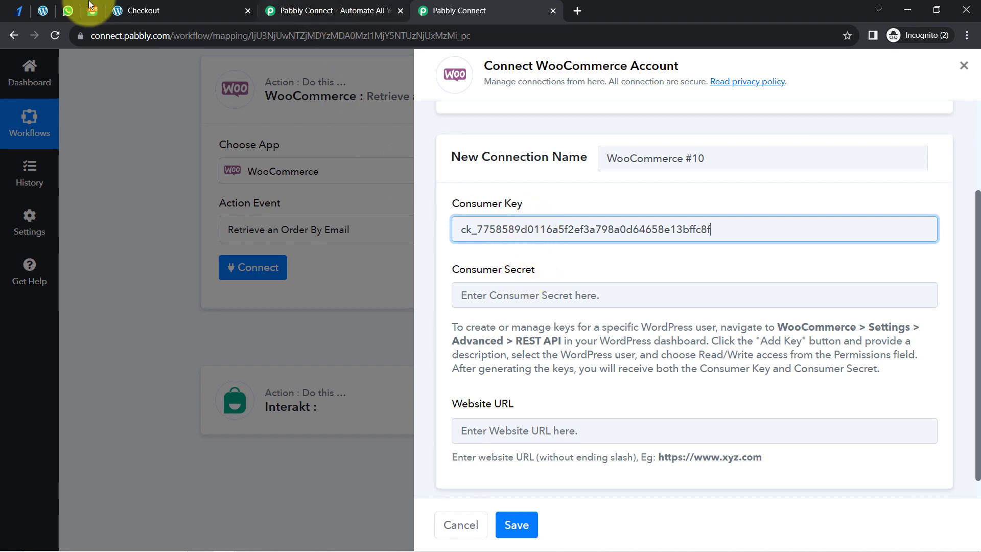
- Copy the generated consumer secret from WordPress into the Consumer Secret field of the Pabbly Connect connection
left_click(155, 17)
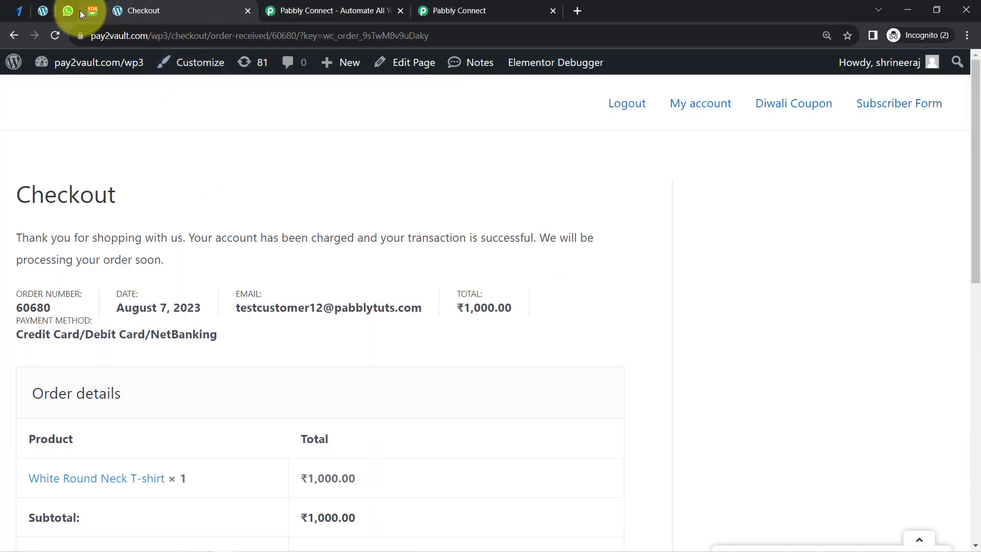
left_click(43, 11)
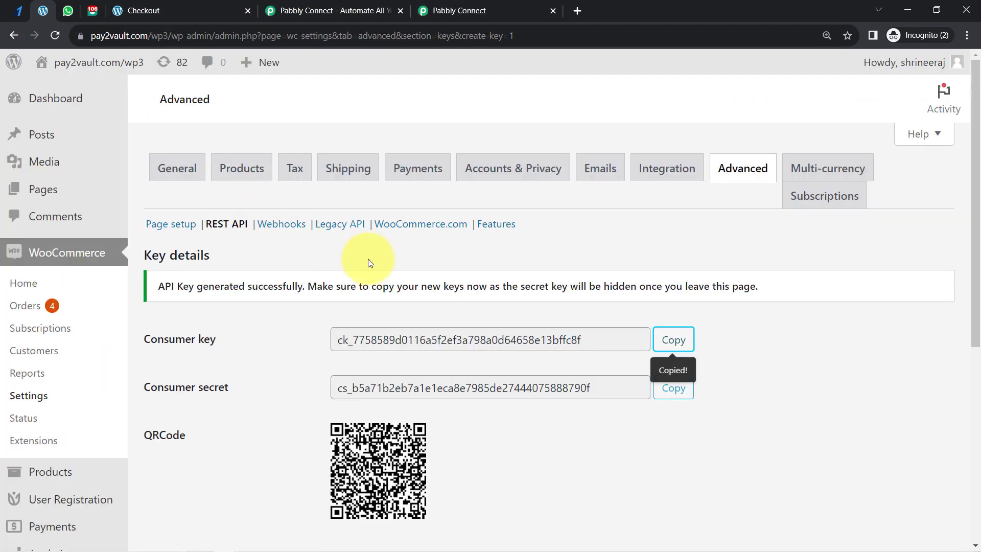
left_click(668, 389)
key("ctrl+9")
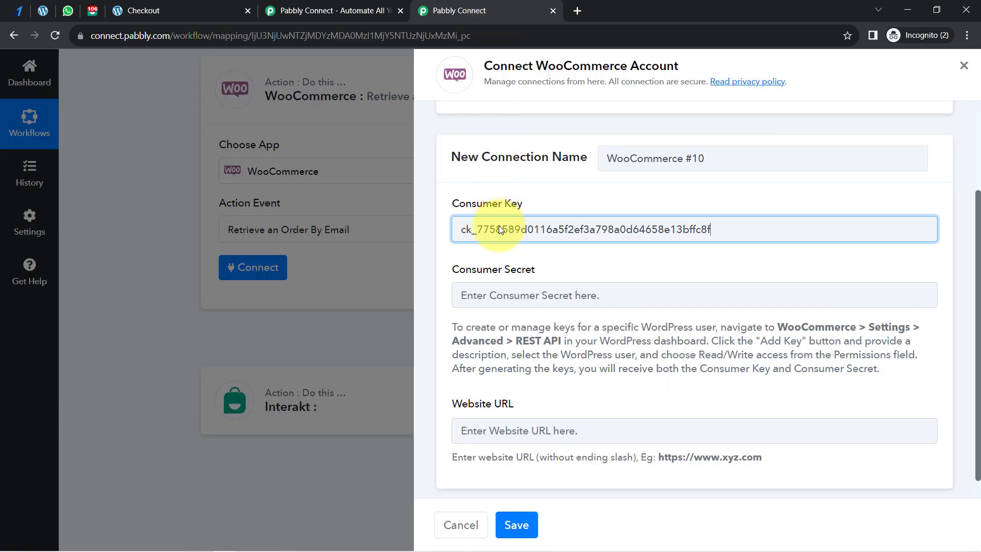
left_click(479, 295)
key("ctrl+v")
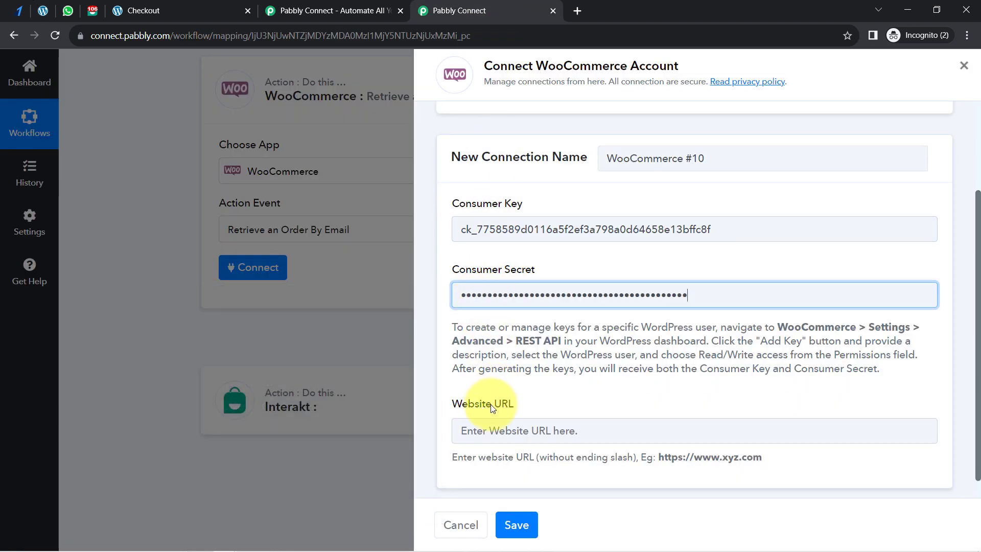
left_click_drag(465, 407, 513, 405)
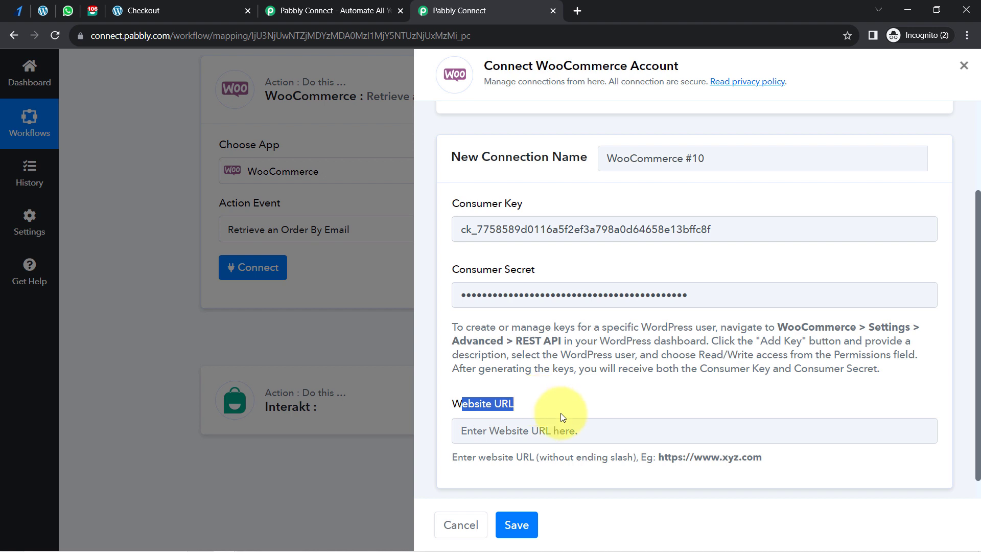
left_click_drag(548, 457, 601, 458)
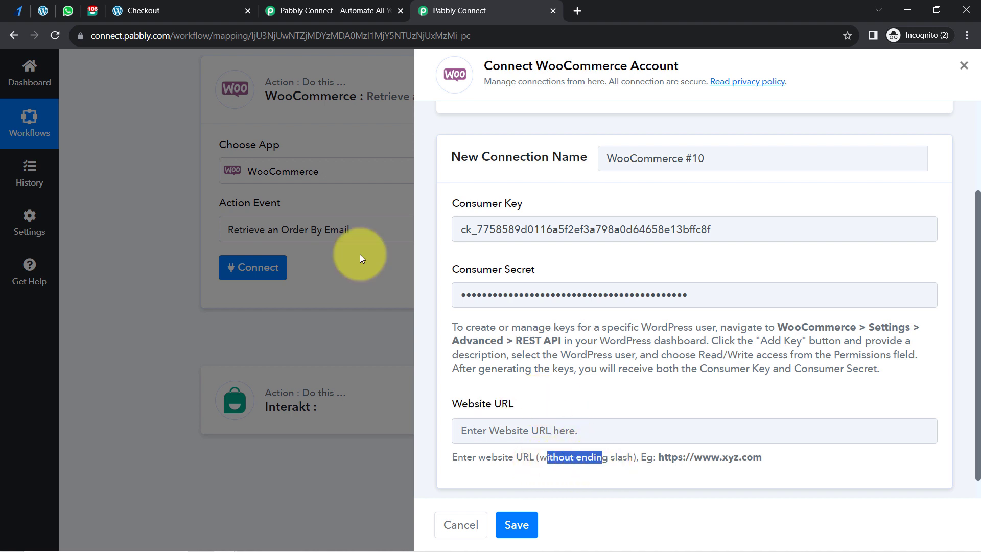
left_click(142, 10)
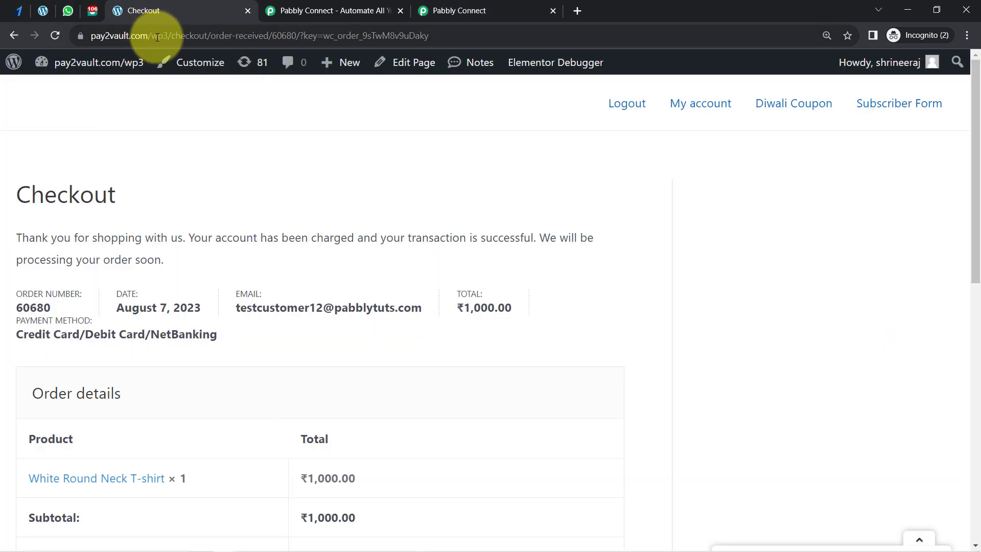
left_click_drag(171, 36, 22, 34)
left_click(459, 10)
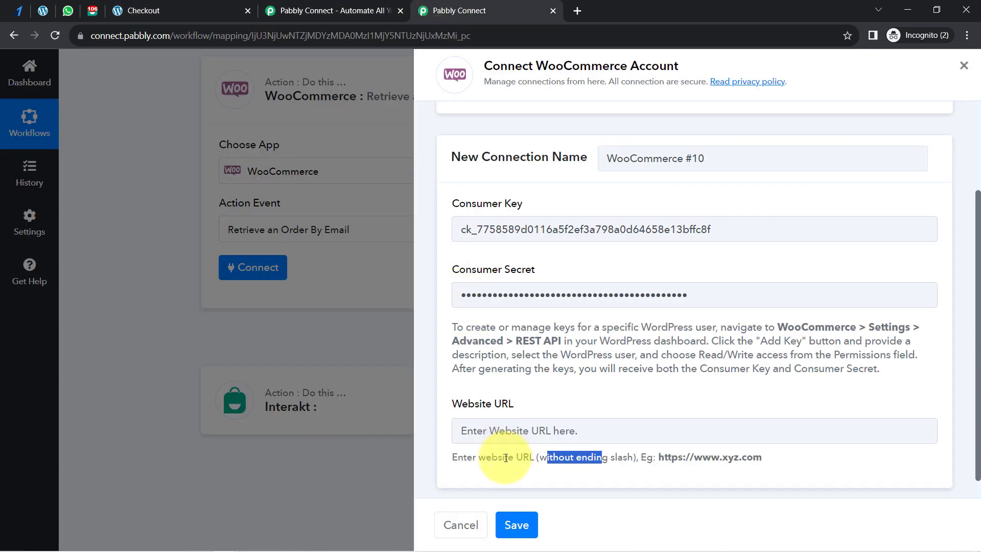
left_click(487, 437)
key("ctrl+v")
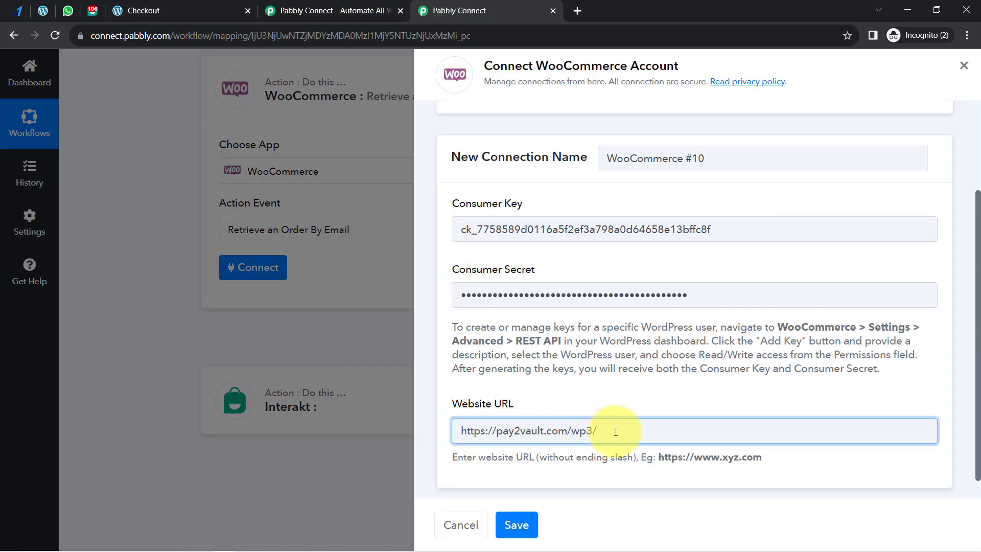
left_click(519, 528)
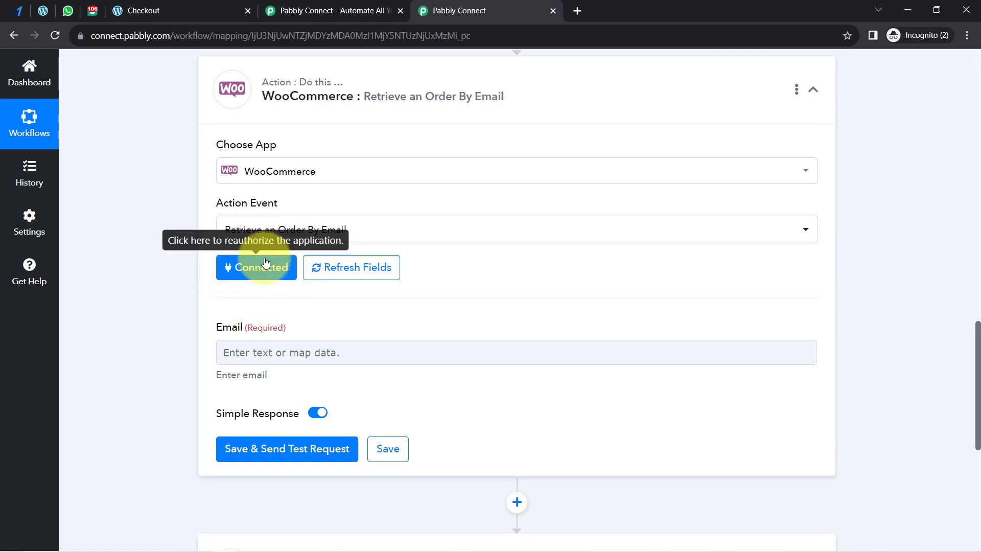
- Compare the WooCommerce action's required Email field with the payment entity email in the captured Razorpay response
left_click_drag(978, 332, 977, 356)
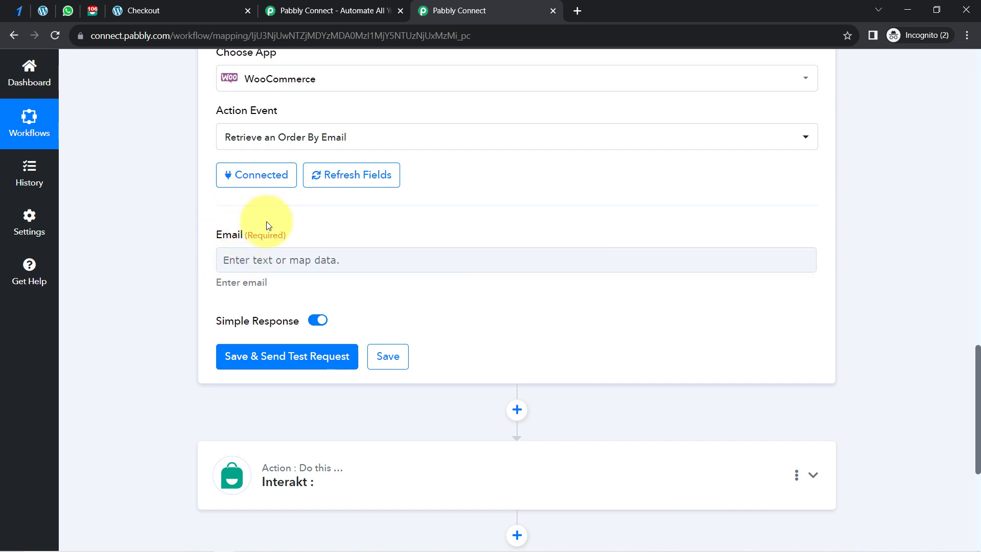
left_click(255, 263)
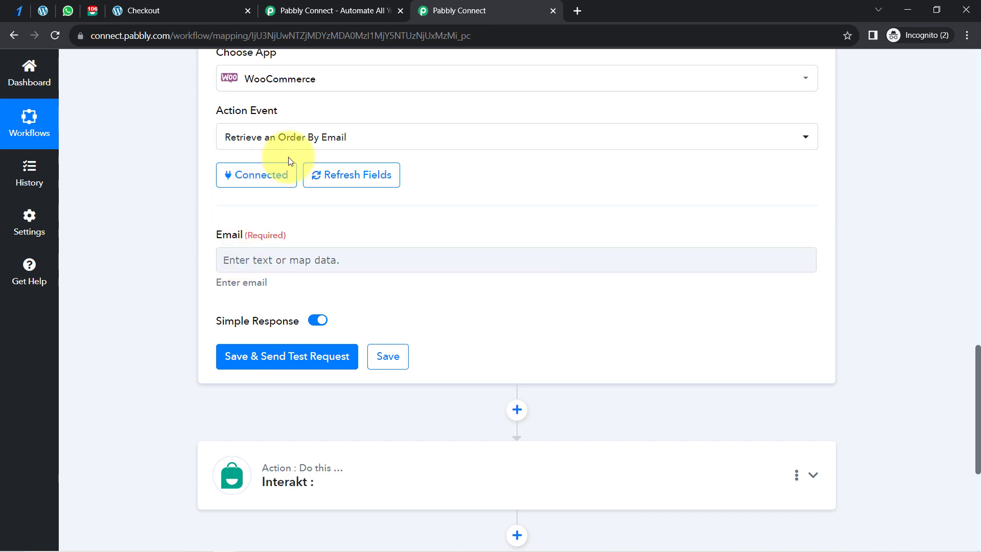
left_click_drag(976, 357, 959, 225)
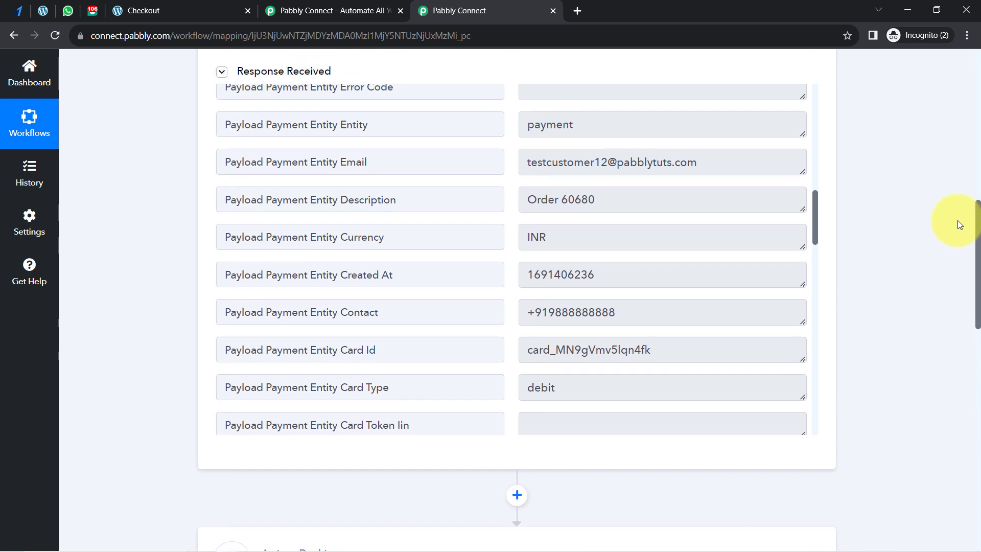
triple_click(640, 160)
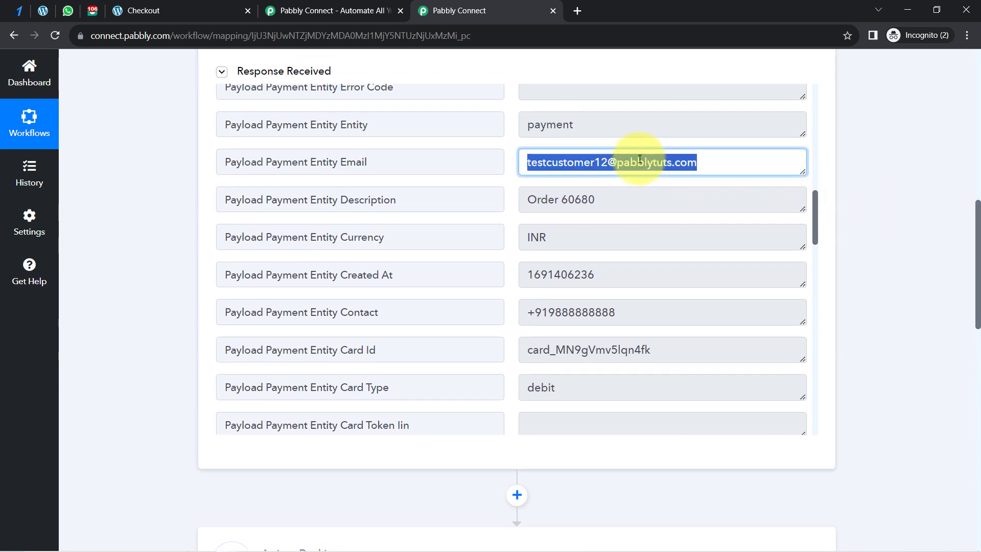
mouse_move(977, 240)
left_mouse_down()
mouse_move(976, 317)
mouse_move(959, 245)
left_mouse_up()
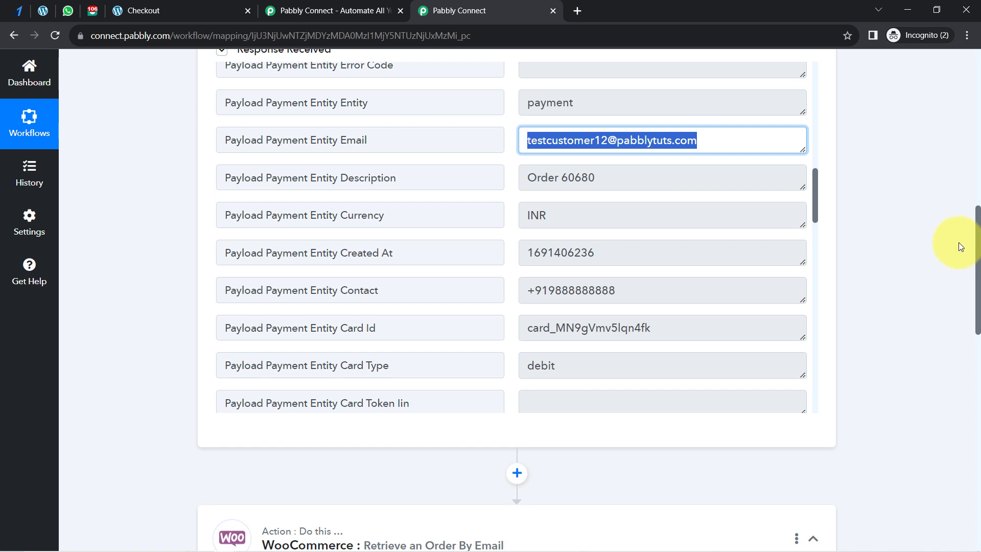
scroll(958, 243, "up", 1)
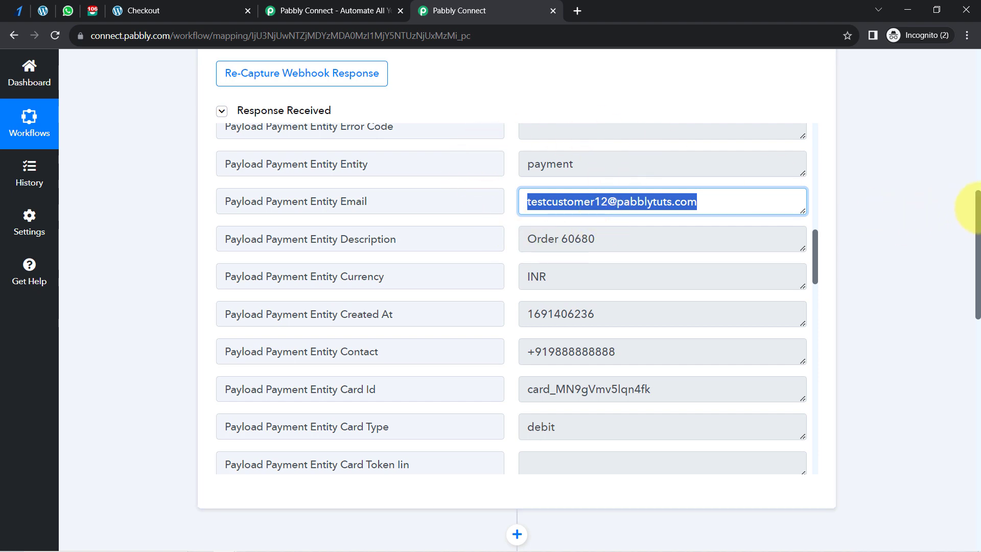
left_click_drag(978, 210, 960, 368)
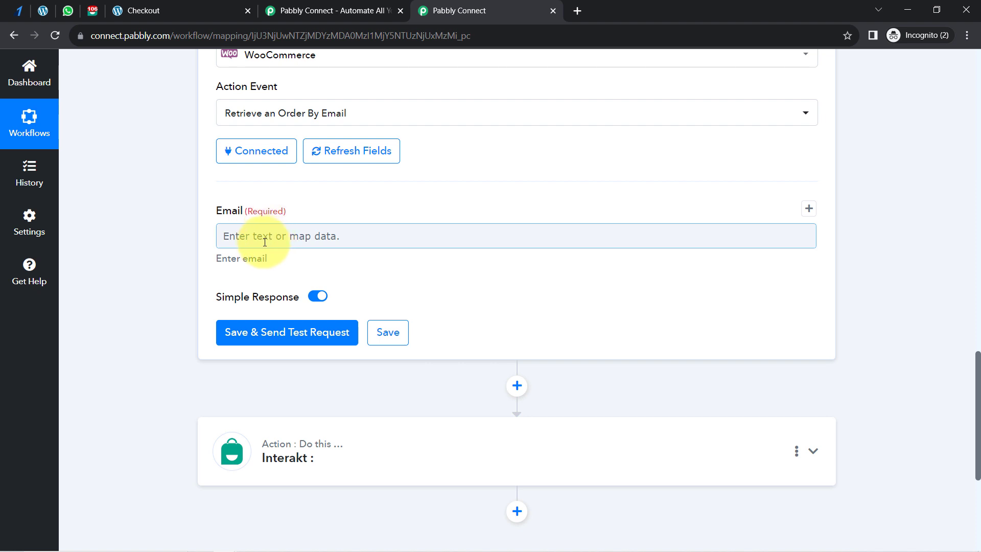
- Map the Razorpay Payload Payment Entity Email into the WooCommerce action's Email field, then save and send a test request
left_click(236, 239)
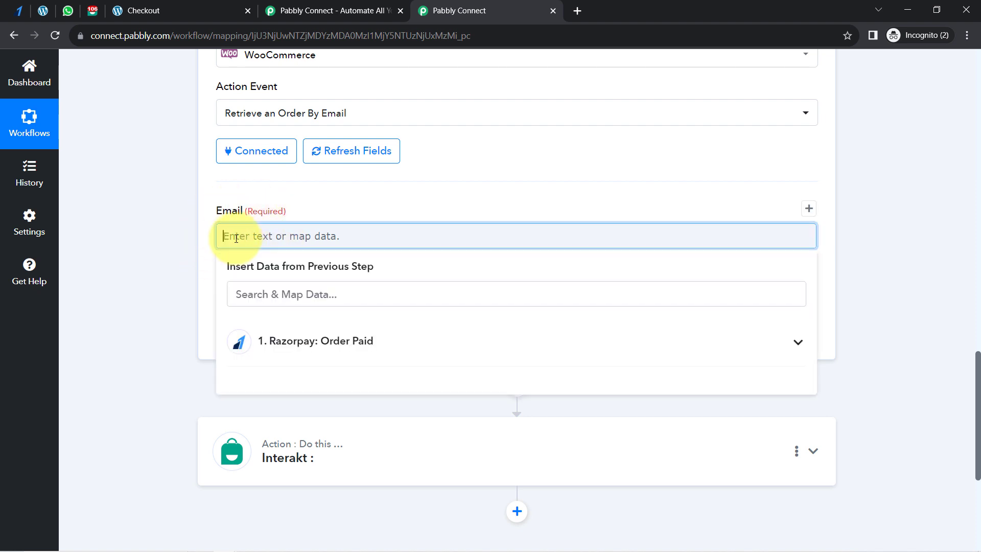
left_click(244, 292)
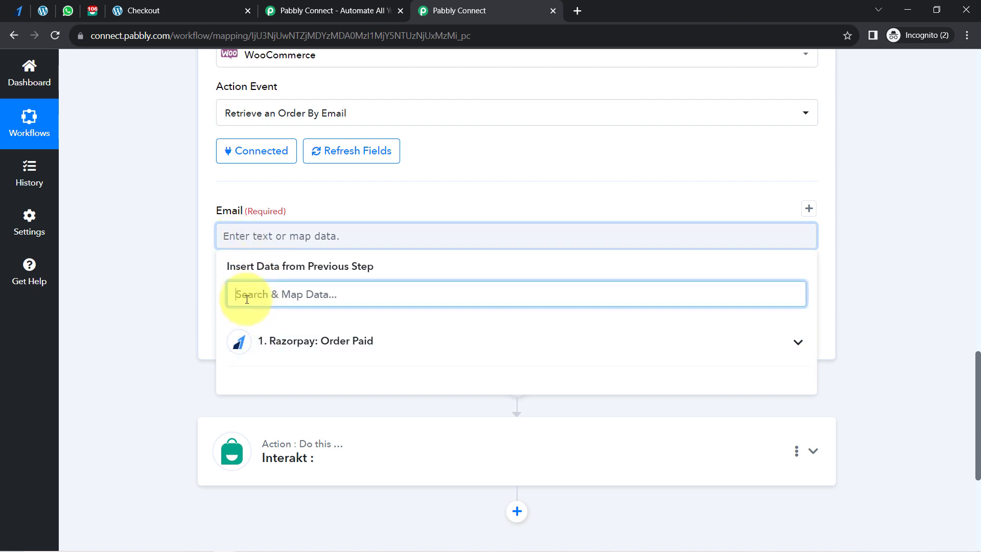
left_click(272, 336)
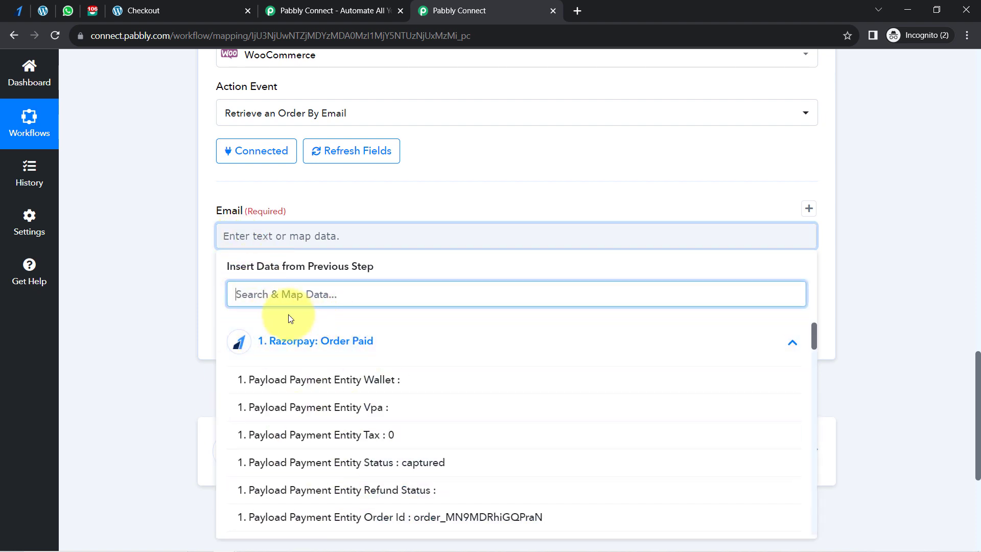
type("@")
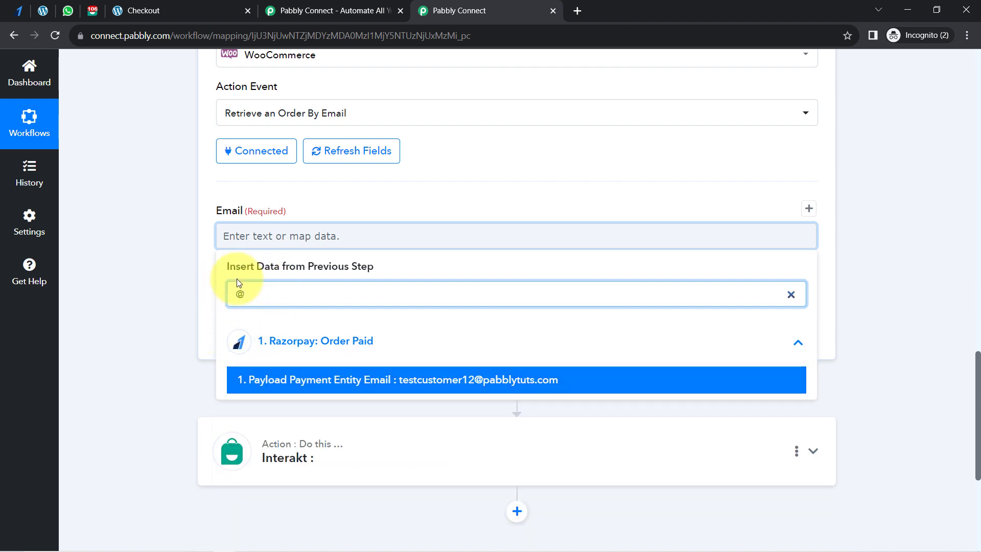
left_click(434, 382)
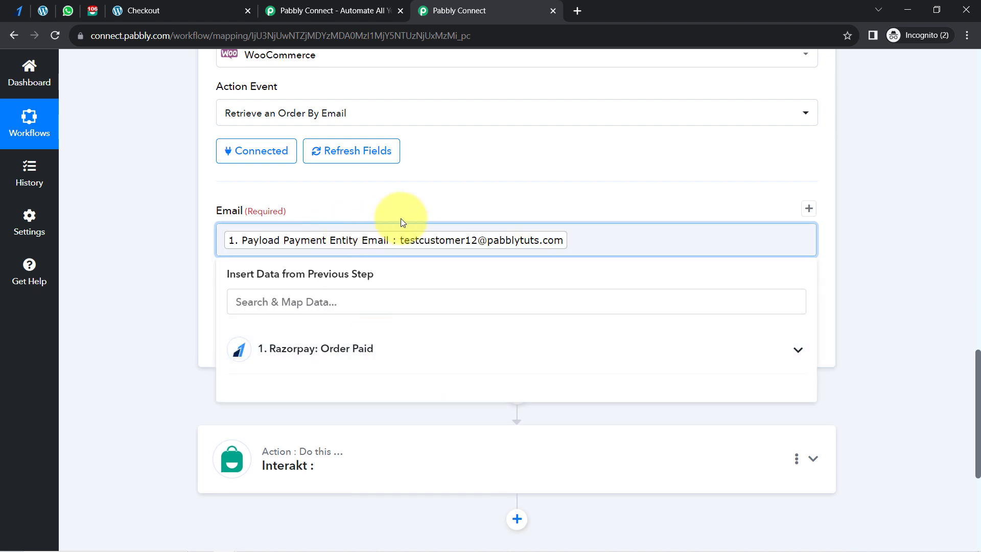
left_click(350, 197)
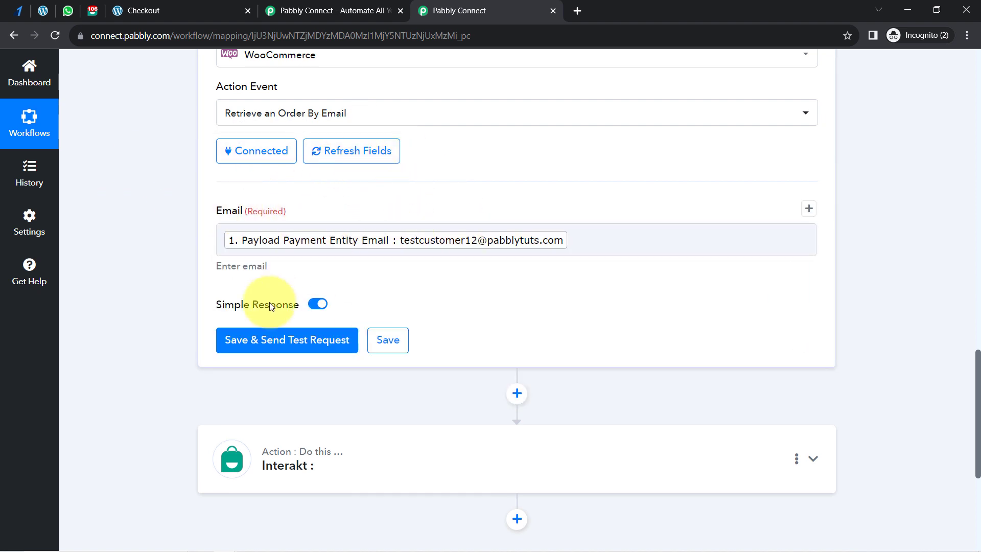
left_click(252, 351)
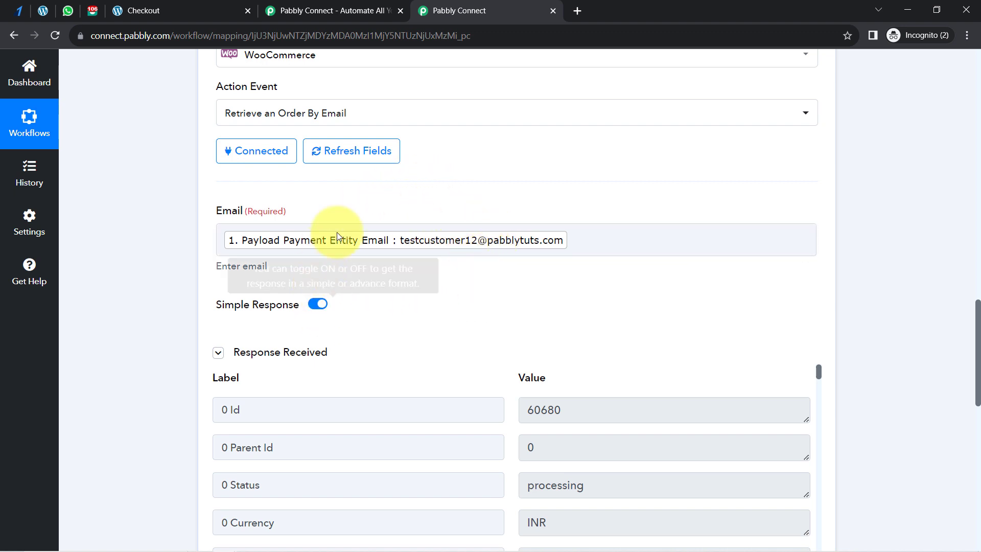
- Examine the order total, billing name, billing company and line item name in the WooCommerce response, and collapse the response
left_click_drag(977, 307, 977, 363)
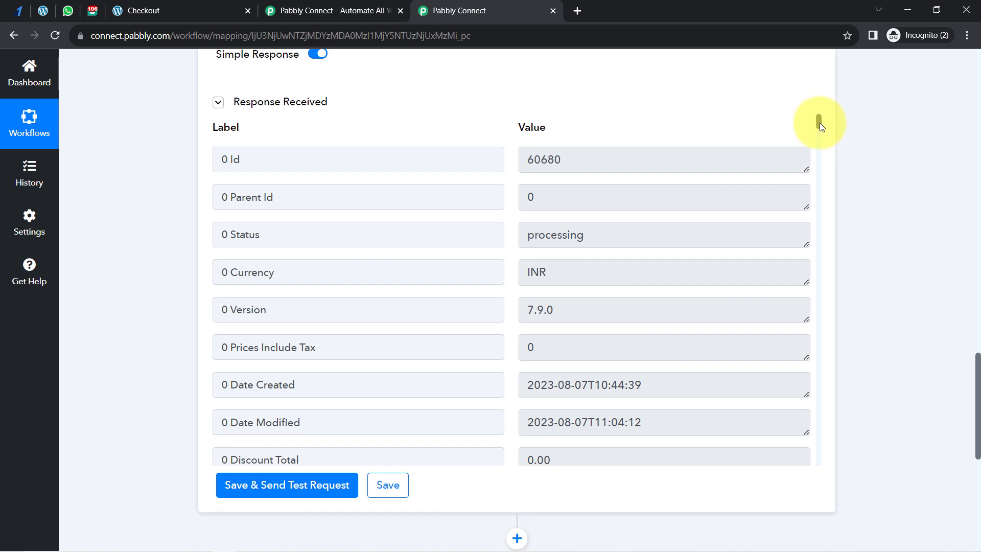
left_click_drag(819, 123, 817, 141)
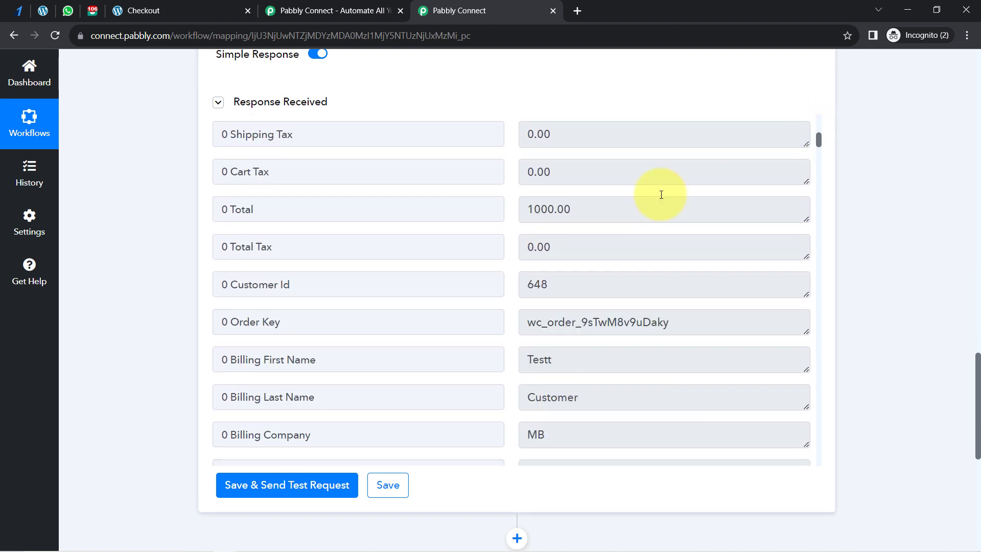
left_click_drag(552, 209, 518, 210)
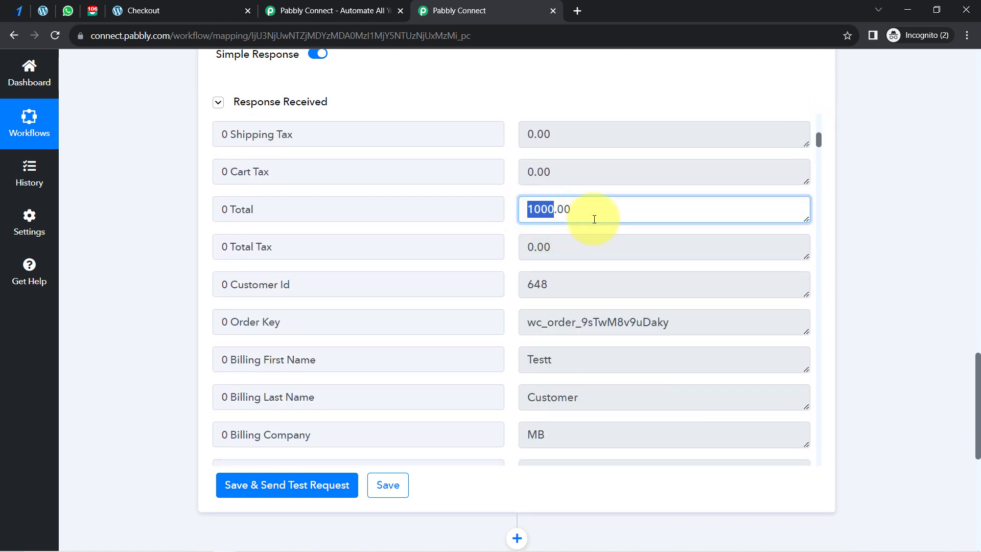
left_click_drag(817, 142, 818, 147)
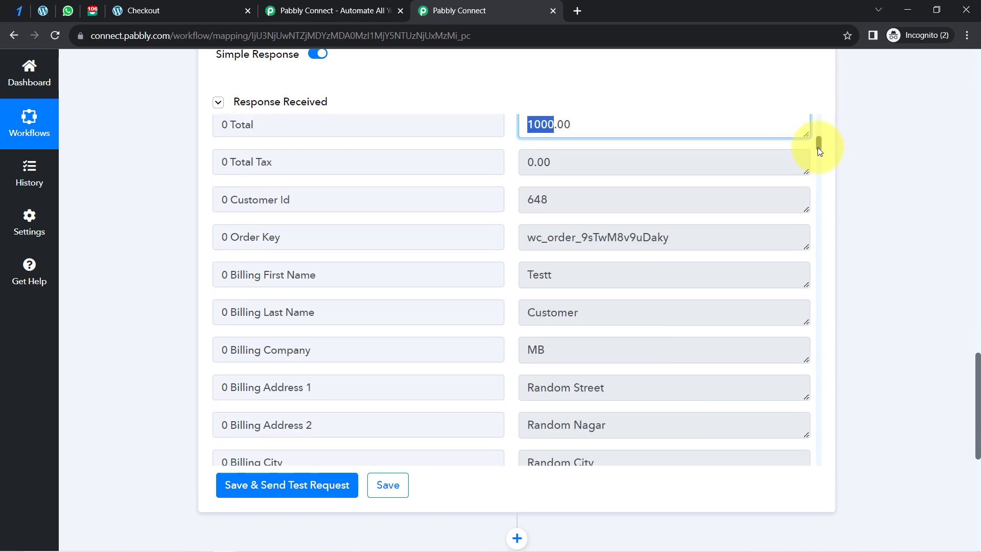
left_click_drag(590, 252, 527, 270)
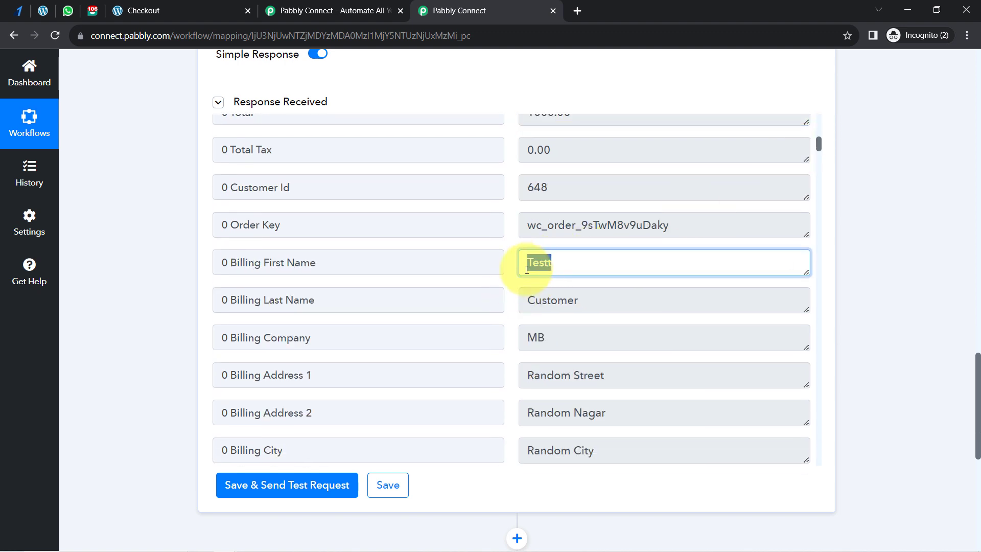
left_click_drag(587, 300, 540, 301)
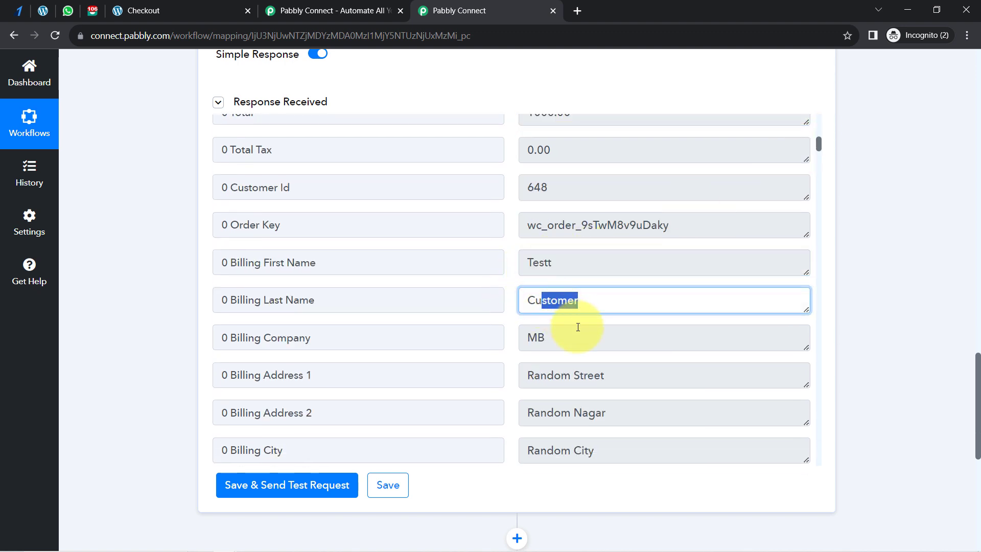
left_click_drag(578, 328, 516, 333)
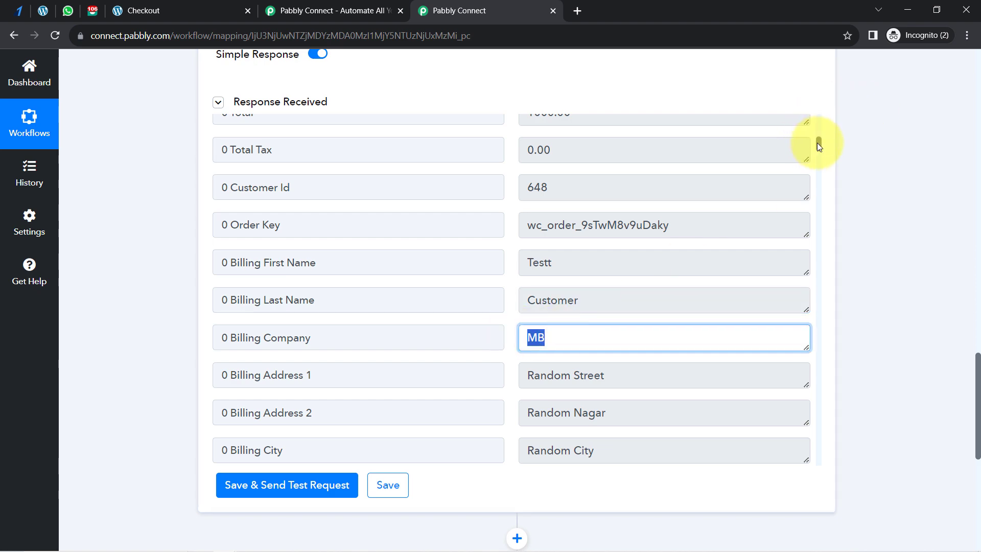
left_click_drag(817, 143, 819, 221)
left_click(624, 220)
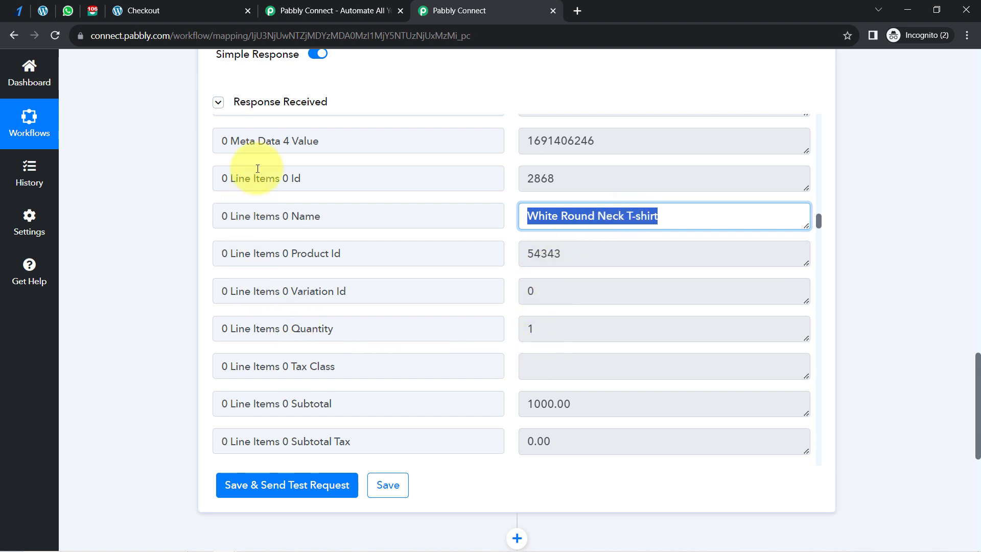
left_click(219, 104)
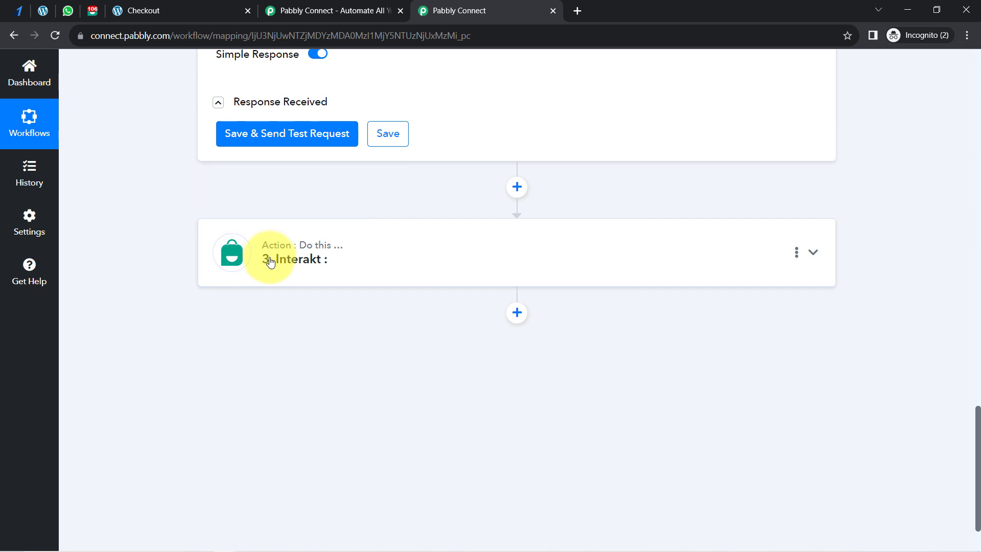
- Add a Filter by Pabbly step between the WooCommerce action and the Interakt action
left_click(289, 259)
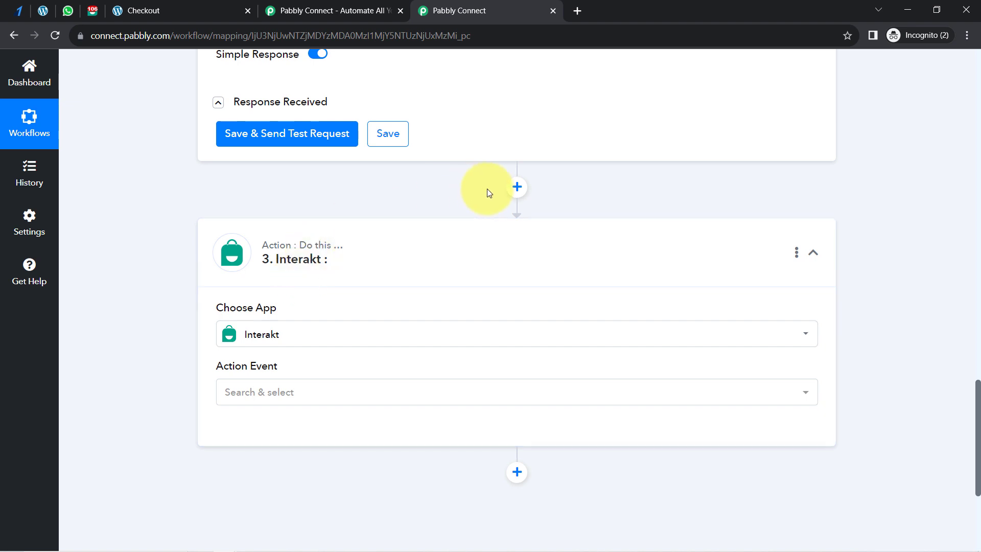
left_click(516, 186)
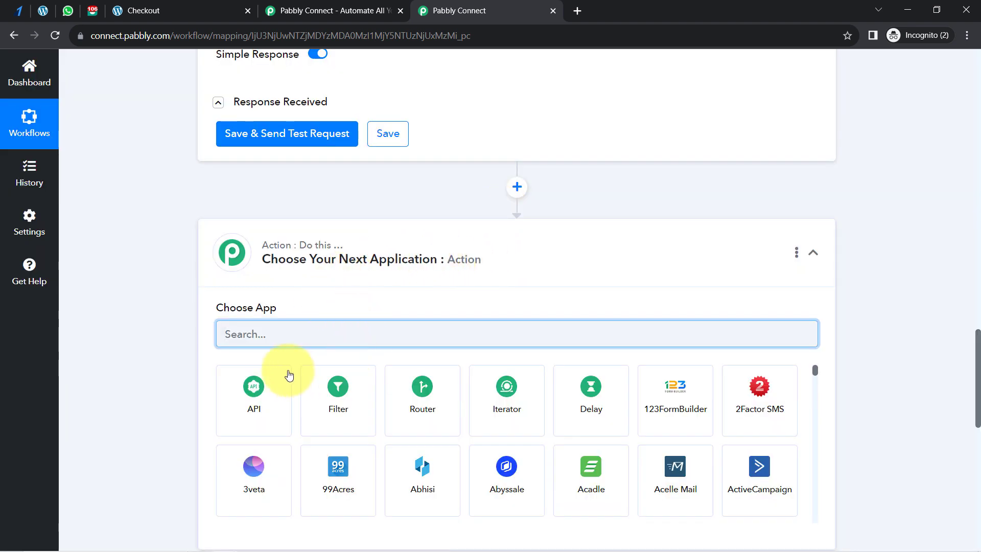
left_click(348, 402)
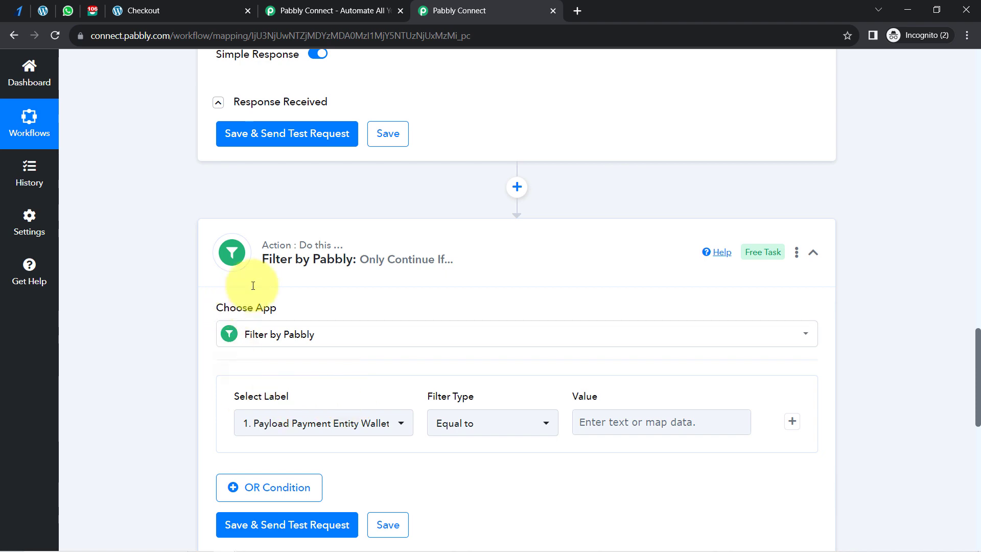
- Expand the received WooCommerce response and check the order's Status field before returning to the filter
left_click_drag(978, 347, 941, 333)
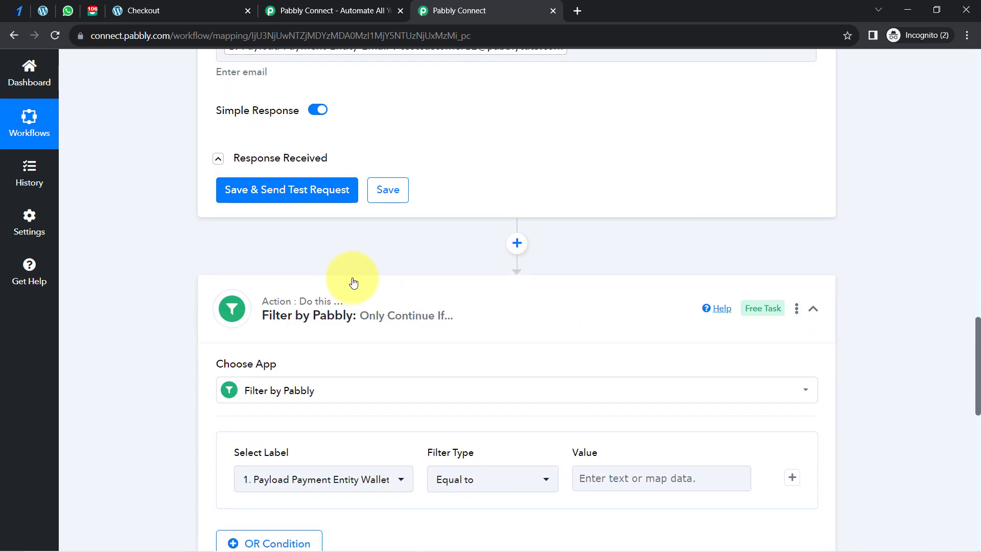
left_click(251, 163)
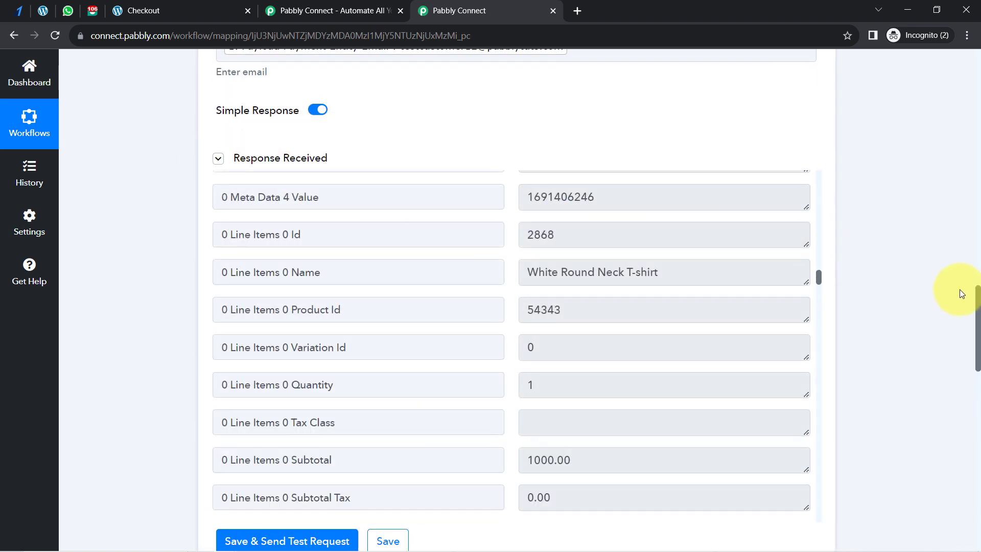
scroll(978, 309, "down", 2)
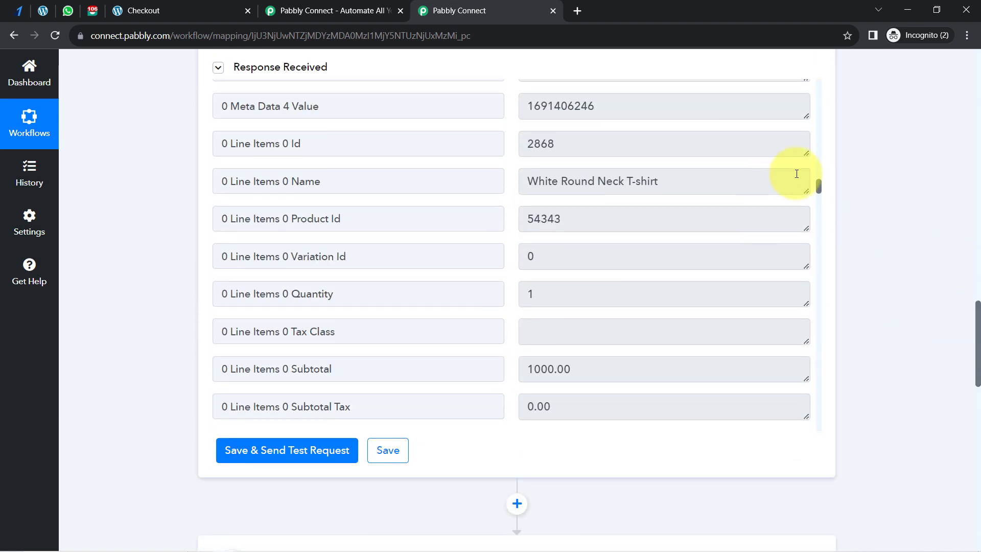
left_click_drag(817, 187, 815, 78)
double_click(547, 205)
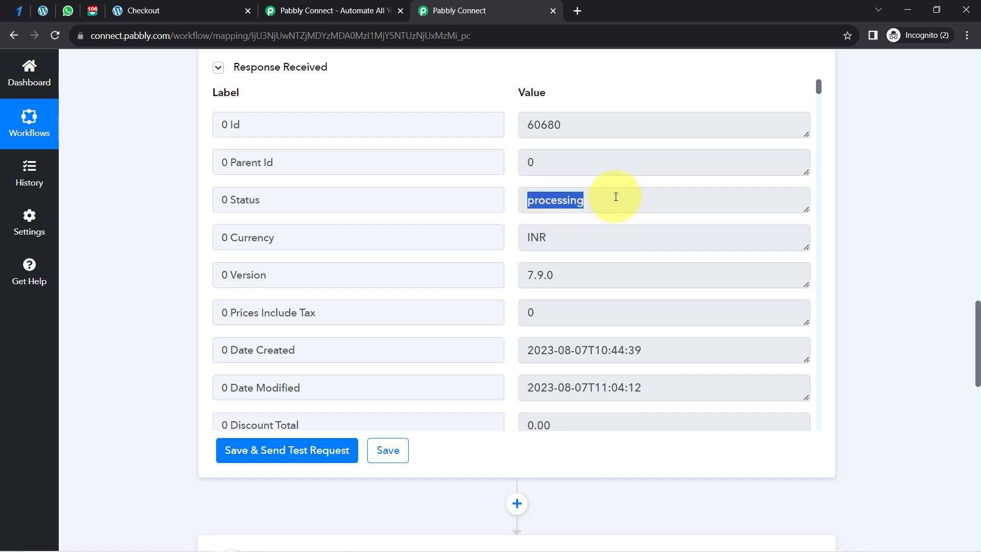
left_click_drag(978, 314, 962, 392)
scroll(960, 391, "down", 1)
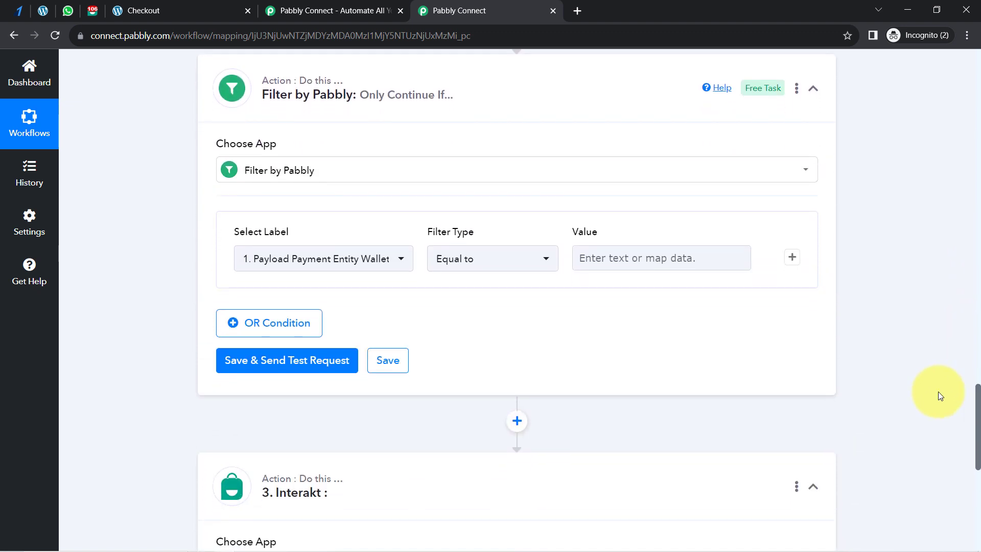
- Search the filter condition's labels for status and choose the WooCommerce order's 0 Status field
left_click(313, 264)
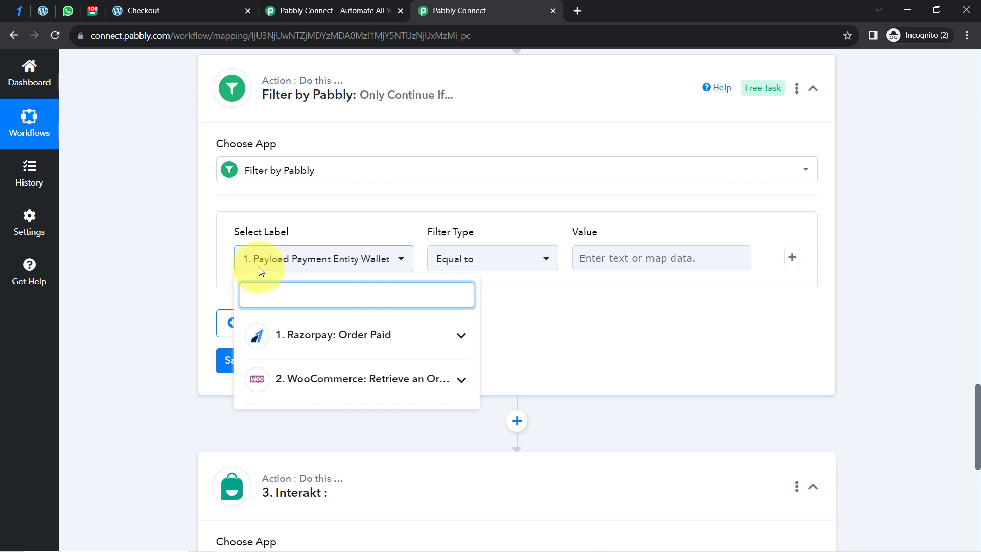
type("start")
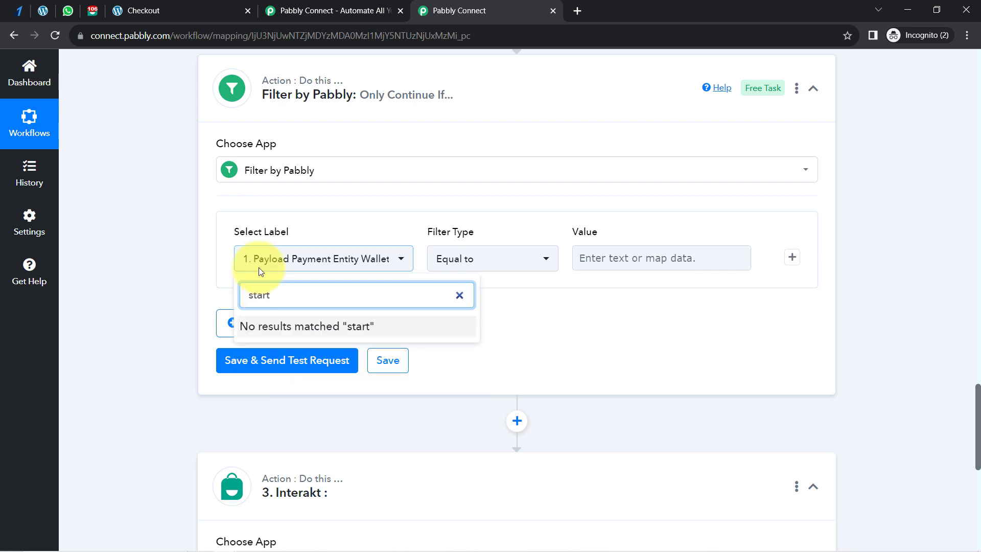
key("BackSpace")
key("BackSpace")
type("tus")
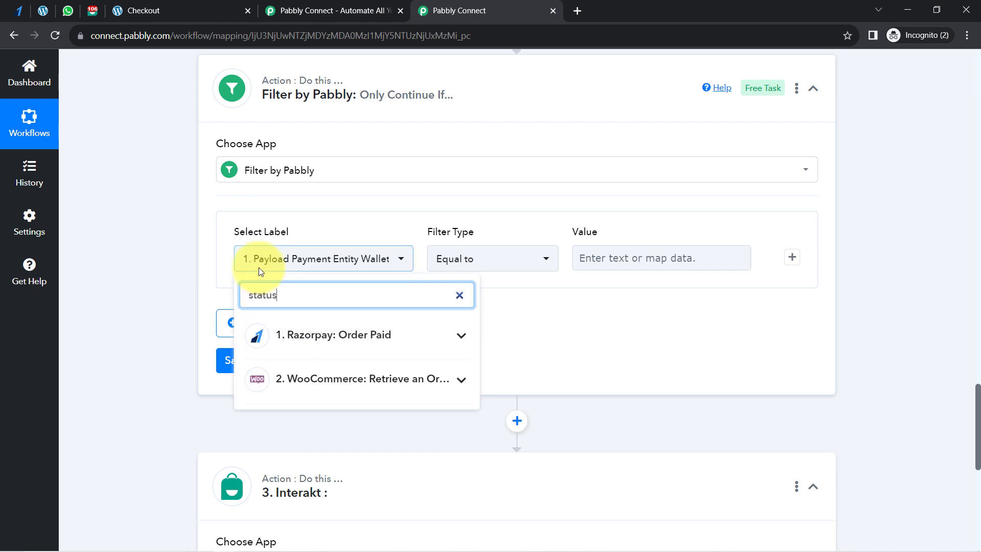
left_click(299, 391)
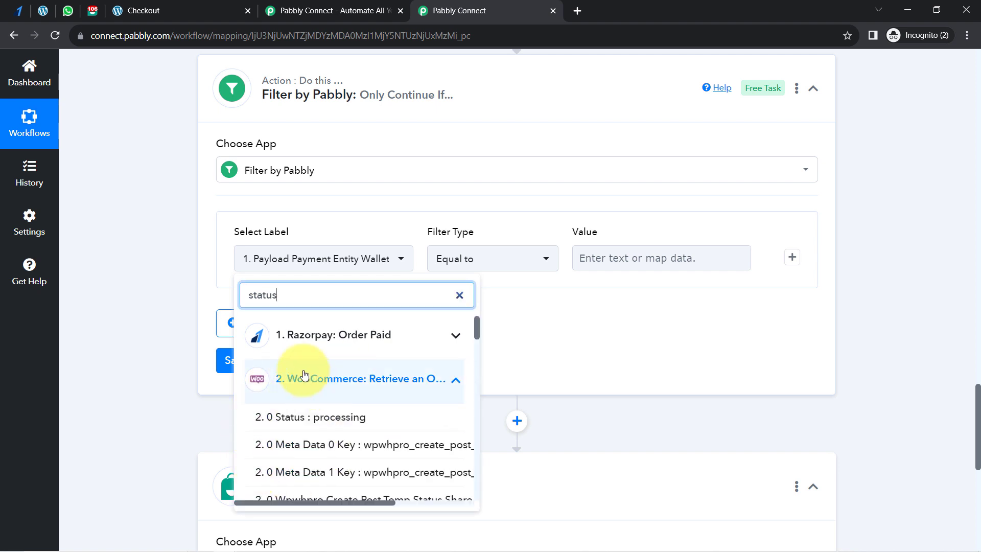
left_click(284, 428)
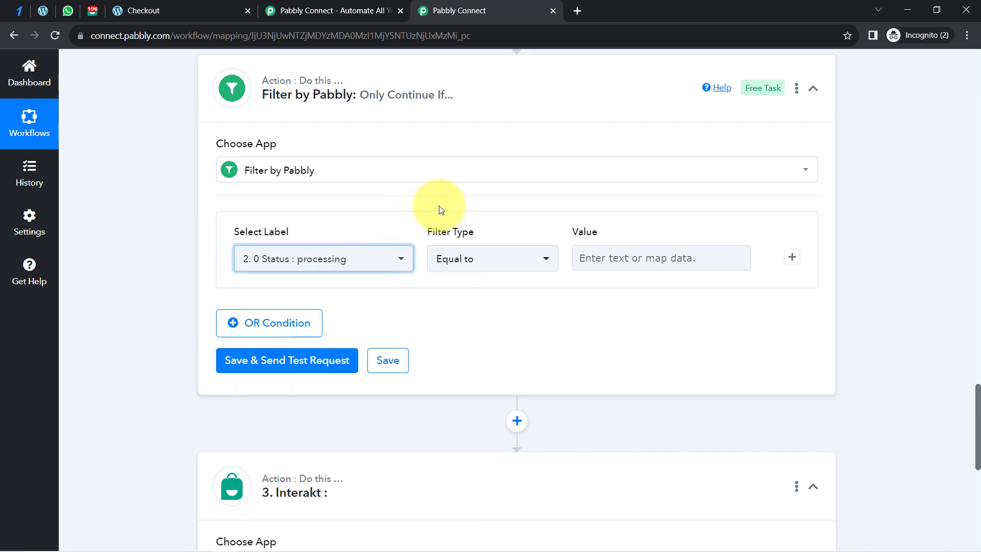
- Enter processing as the comparison value of the filter's Equal to condition
left_click(618, 257)
type("pro")
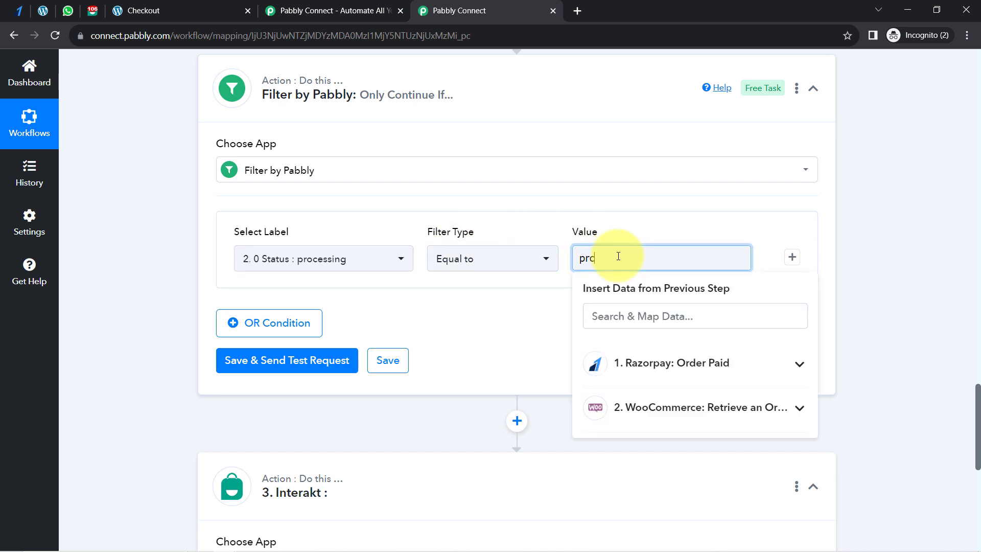
key("BackSpace")
type("o")
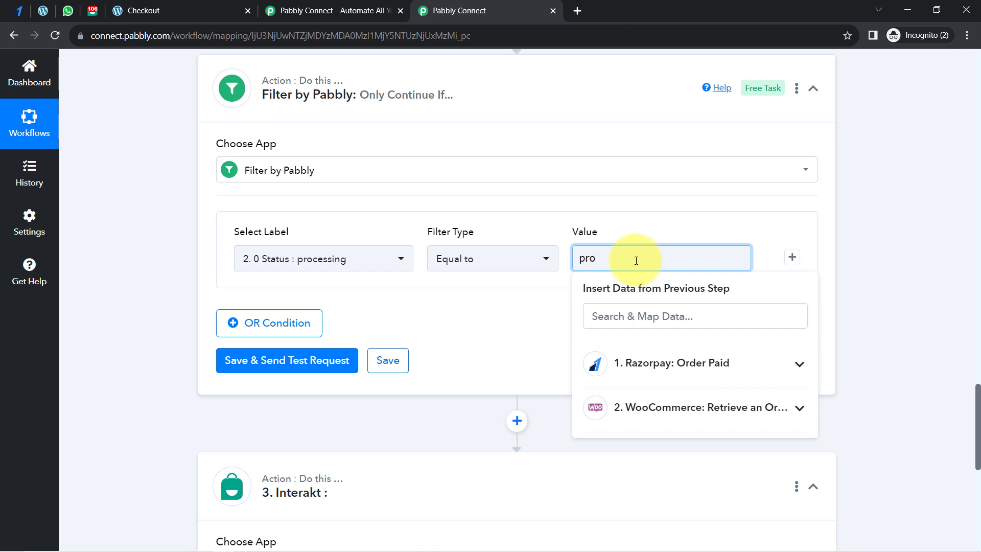
type("cessing")
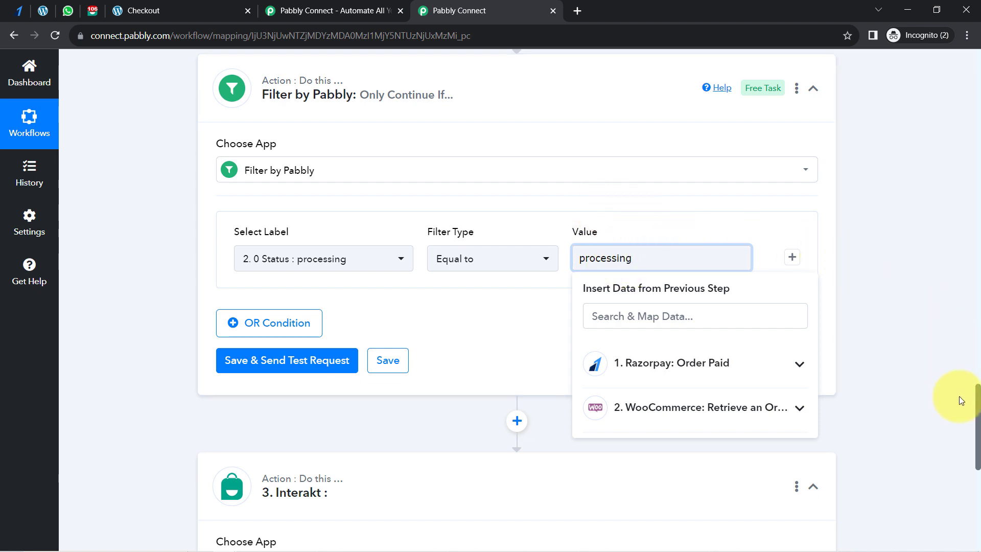
- Compare the Status value in the WooCommerce response with the filter value by finding "processing" on the page
left_click_drag(976, 408, 974, 332)
left_click(587, 159)
double_click(575, 164)
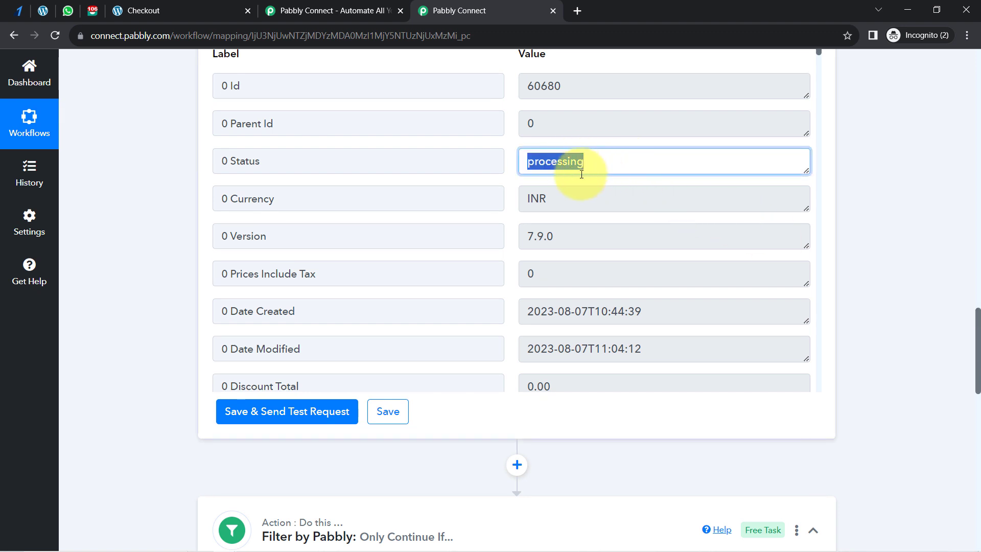
key("ctrl+f")
key("Return")
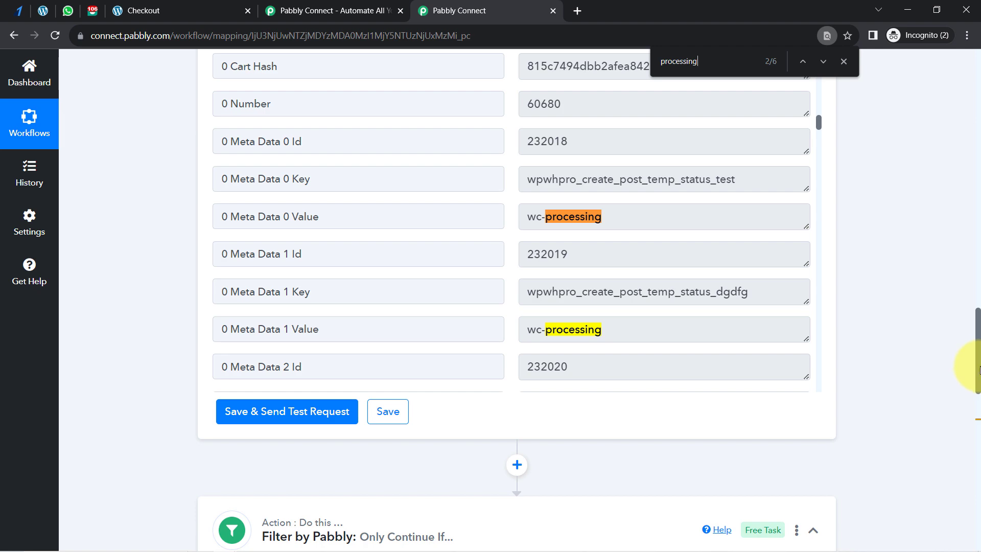
left_click_drag(975, 368, 975, 462)
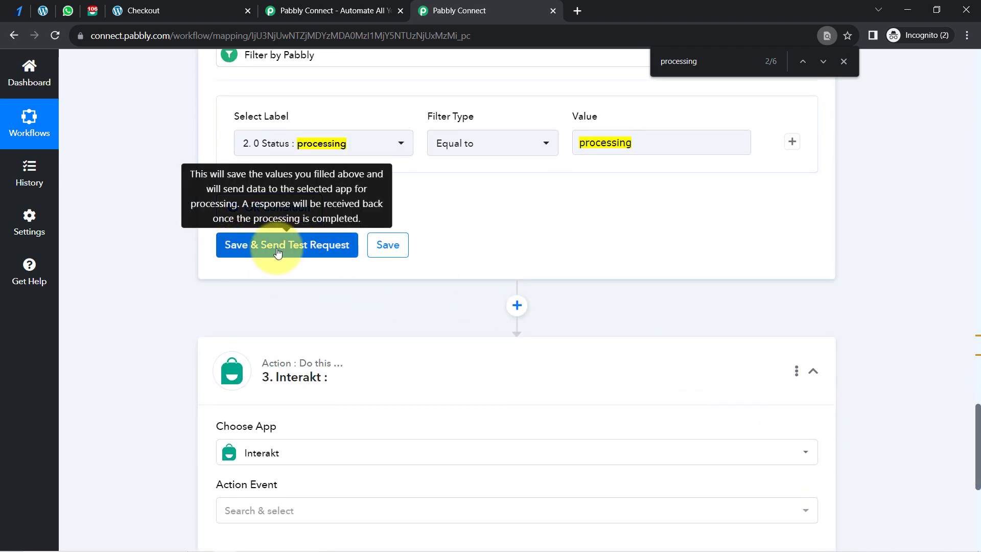
- Save the filter step with its test request and check the returned condition message
left_click(246, 245)
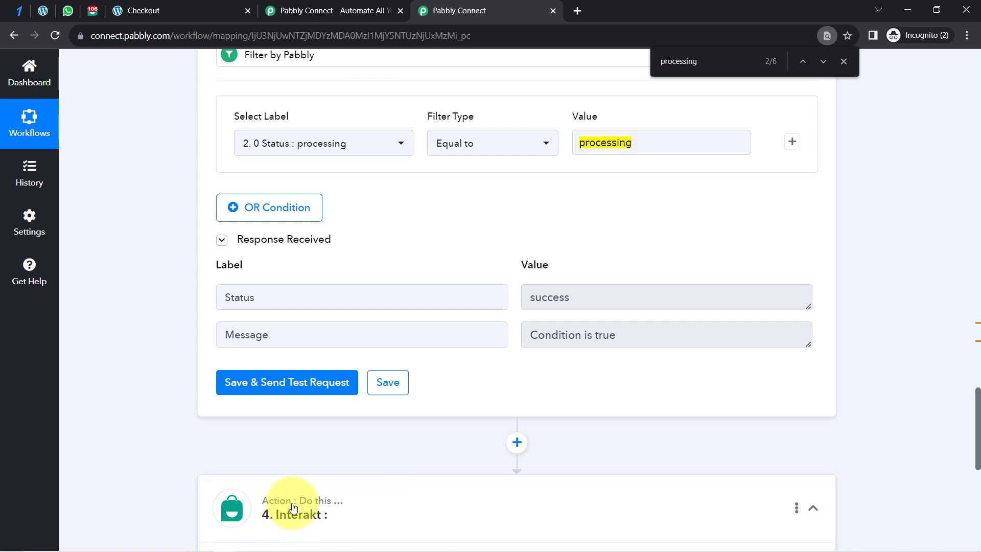
left_click(842, 61)
double_click(605, 335)
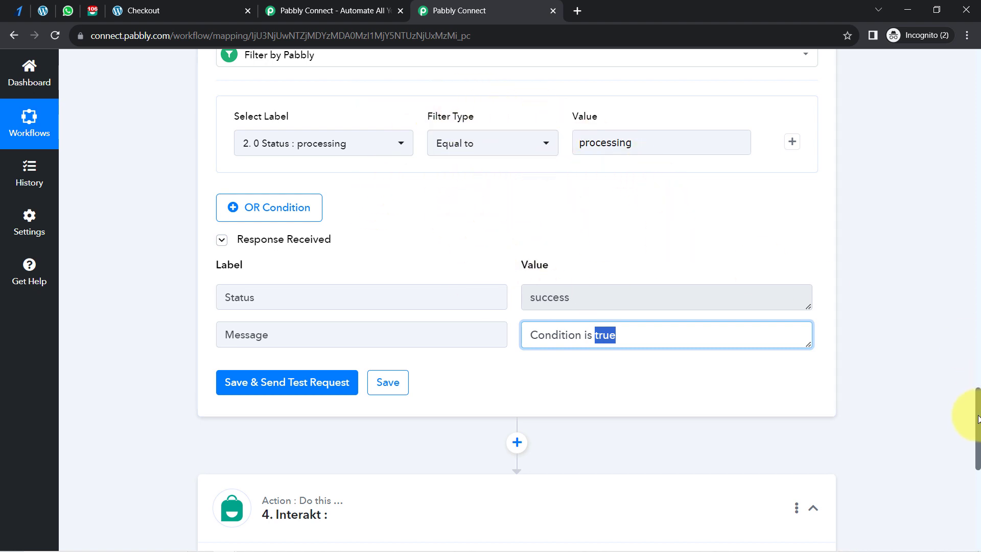
- Open the Action Event choices of the Interakt action step
left_click_drag(977, 418, 948, 474)
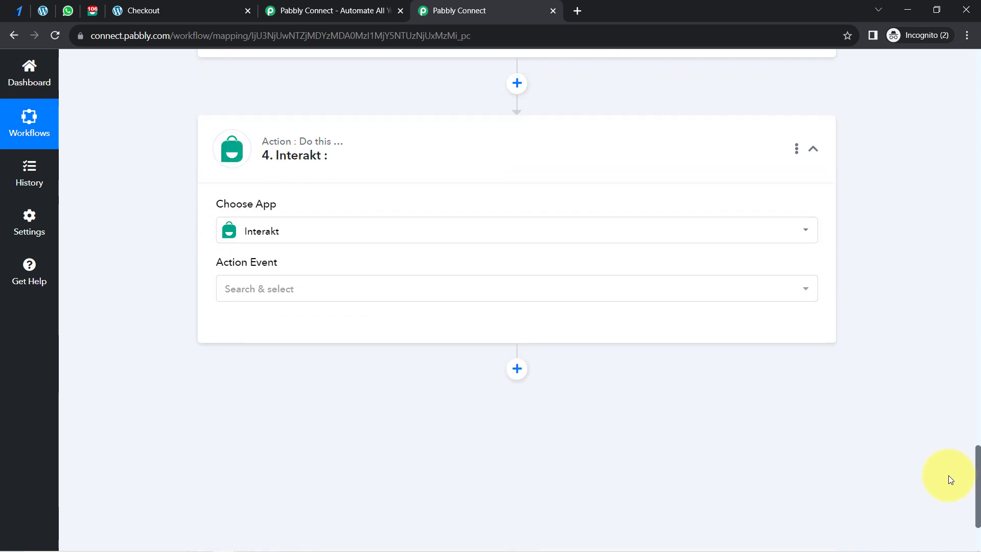
left_click(263, 280)
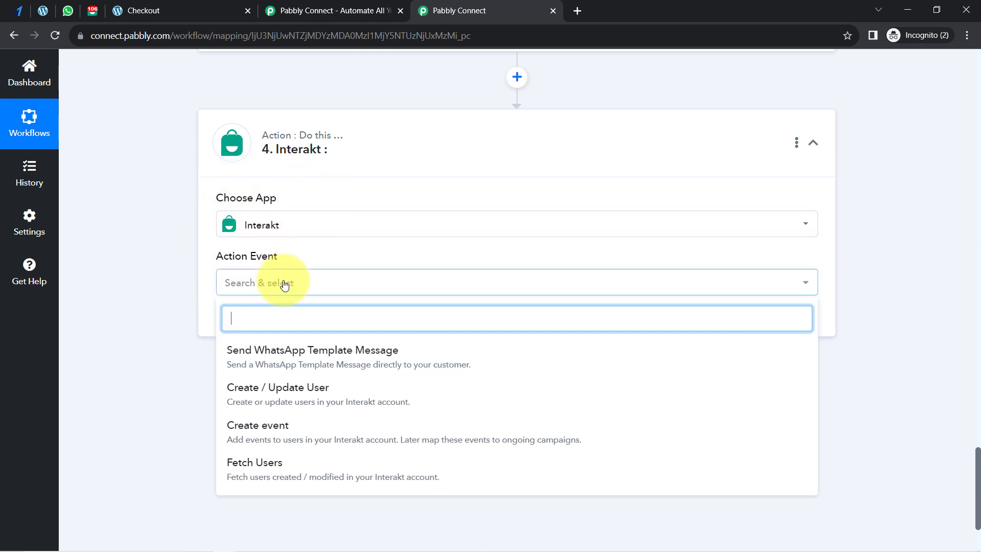
mouse_move(307, 137)
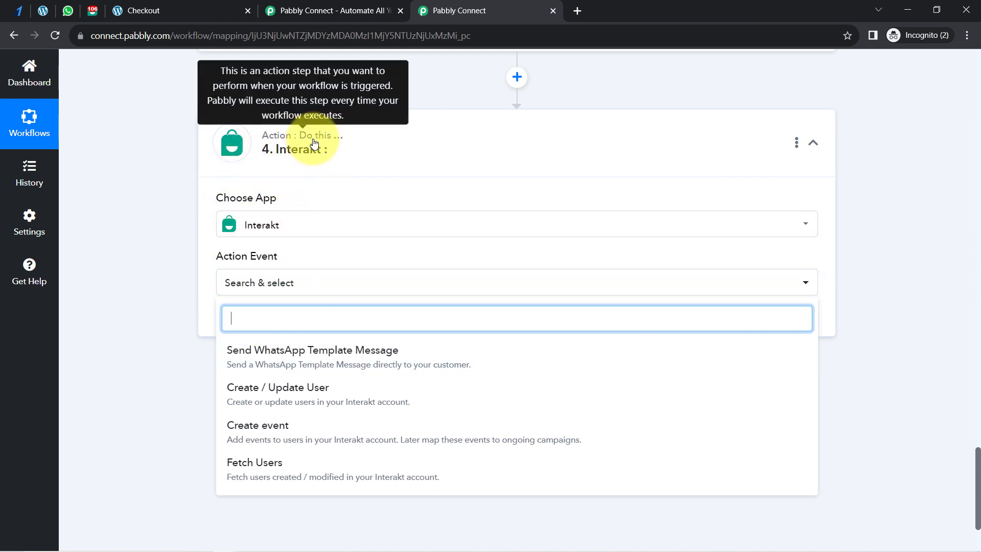
- Switch to Interakt's WhatsApp Templates page and look through the Template Library and the active templates
left_click(92, 11)
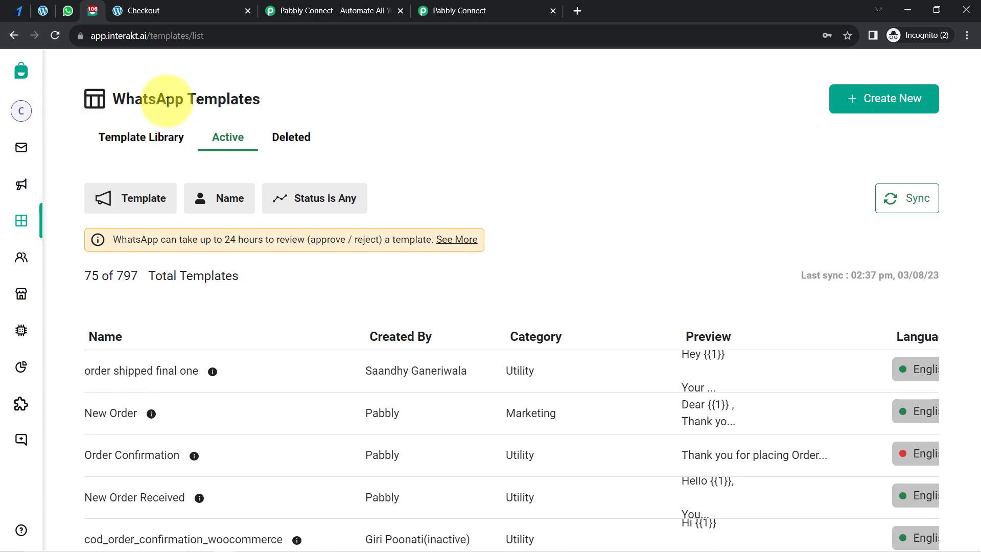
triple_click(211, 98)
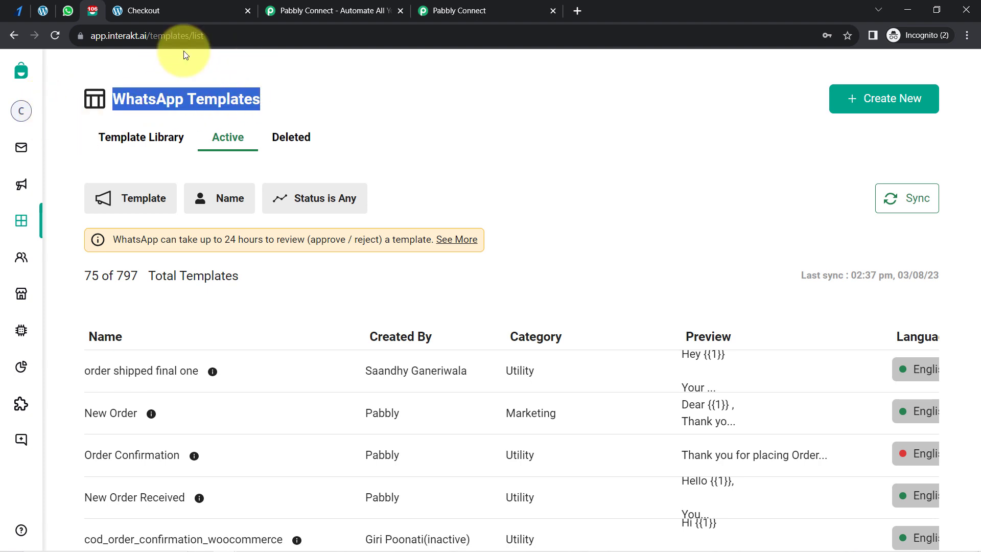
triple_click(191, 104)
left_click(128, 127)
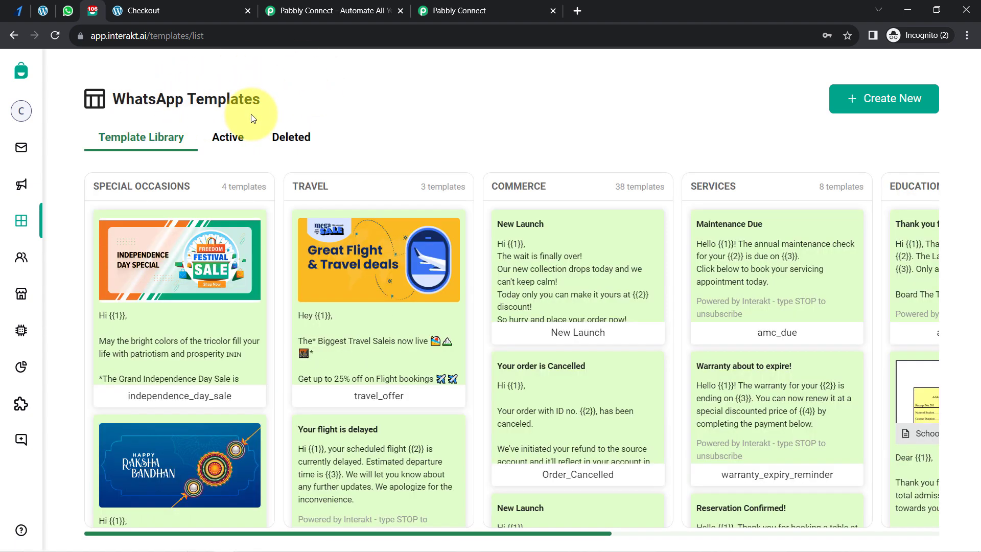
left_click(228, 135)
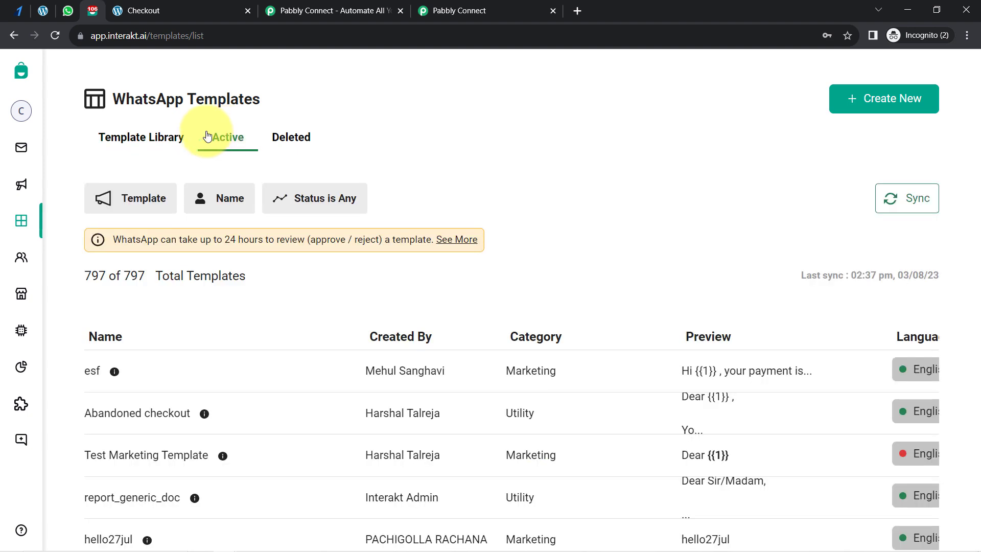
left_click(148, 147)
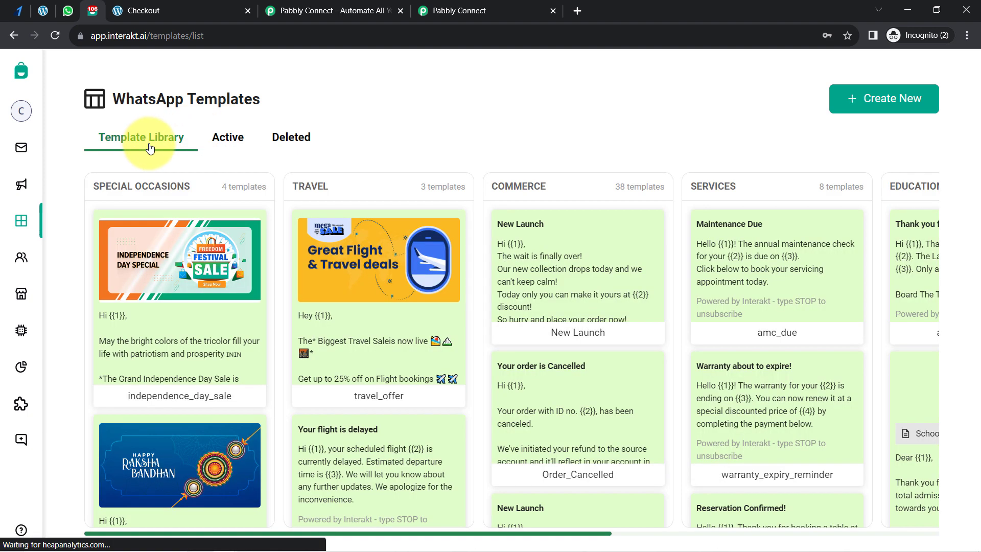
left_click(899, 101)
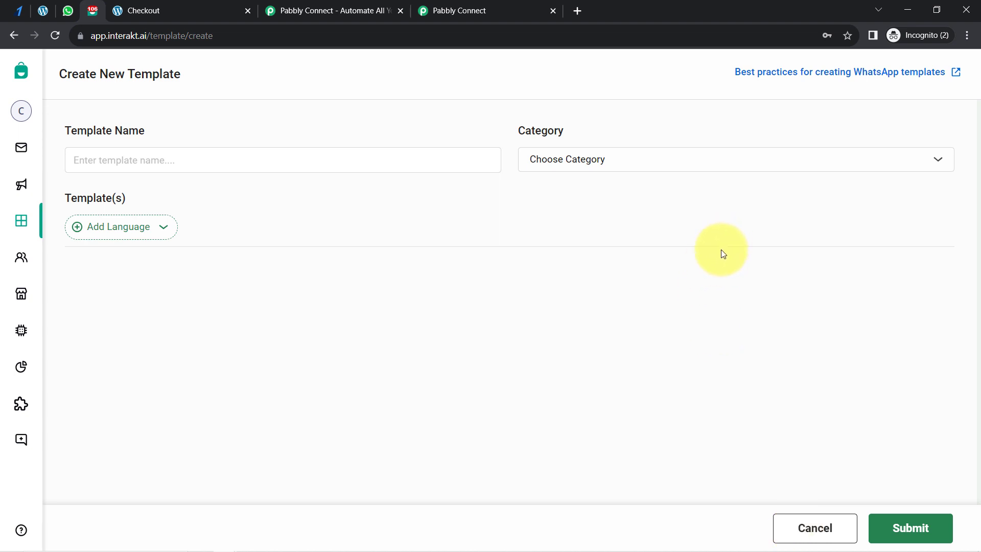
left_click_drag(78, 74, 185, 80)
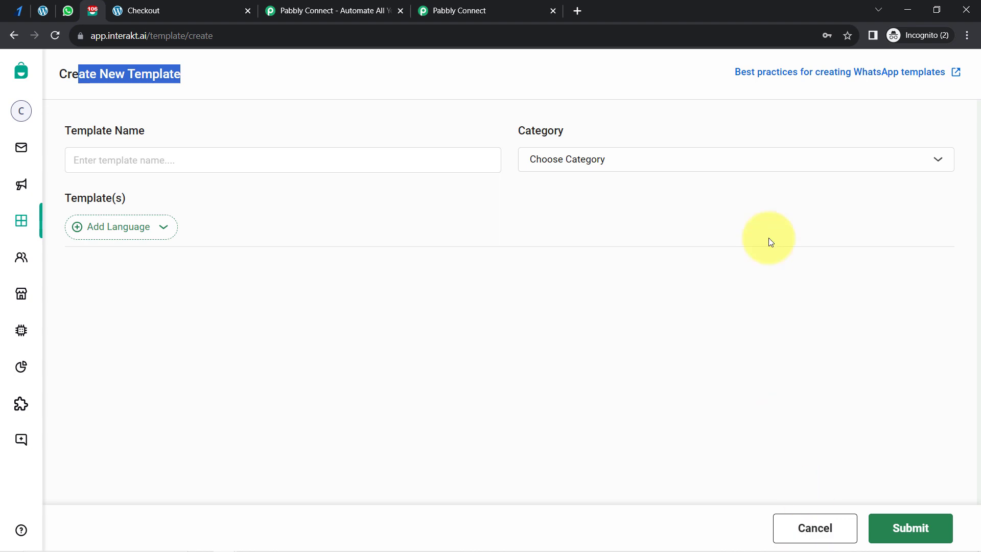
left_click(803, 527)
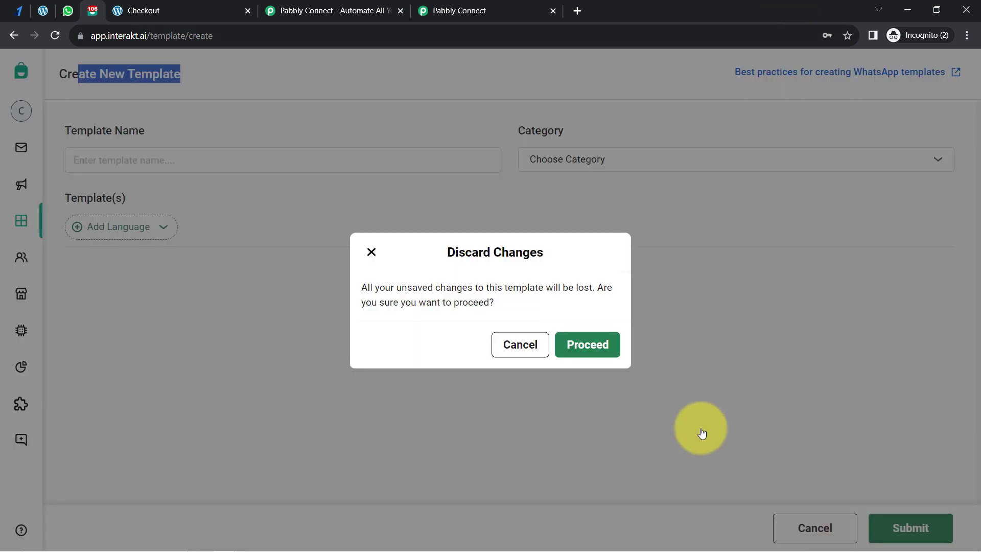
left_click(578, 350)
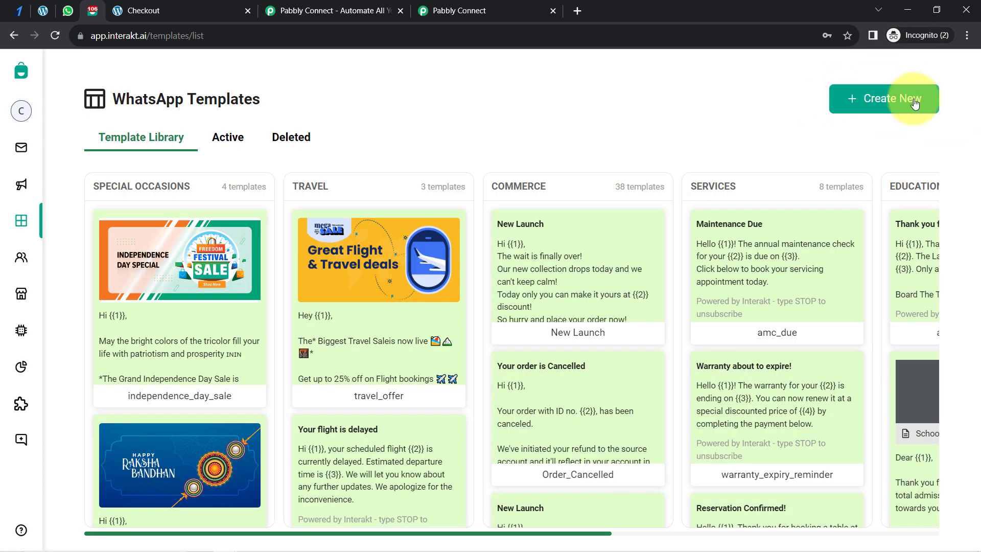
- Browse the list of active WhatsApp templates
left_click(223, 147)
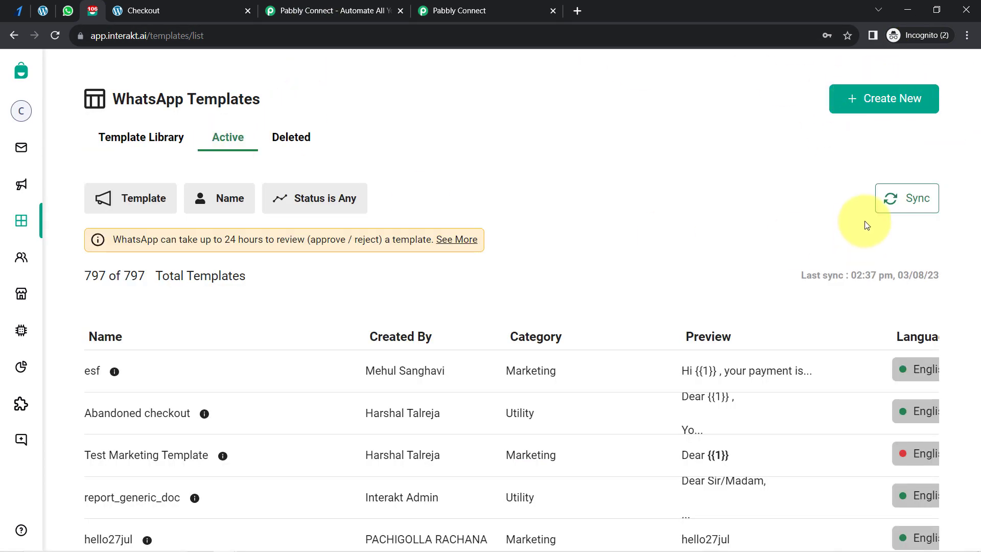
scroll(827, 254, "down", 3)
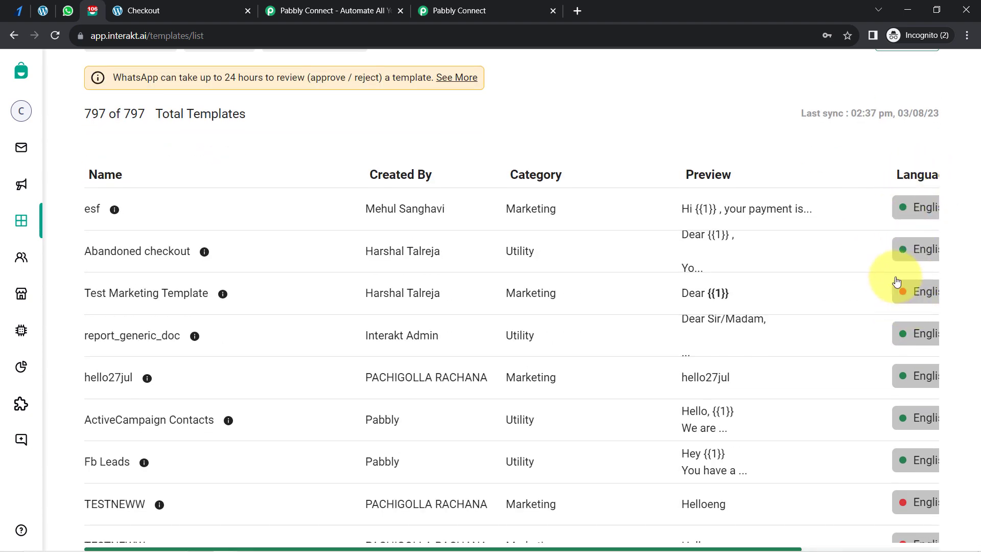
scroll(891, 301, "down", 6)
scroll(715, 220, "up", 10)
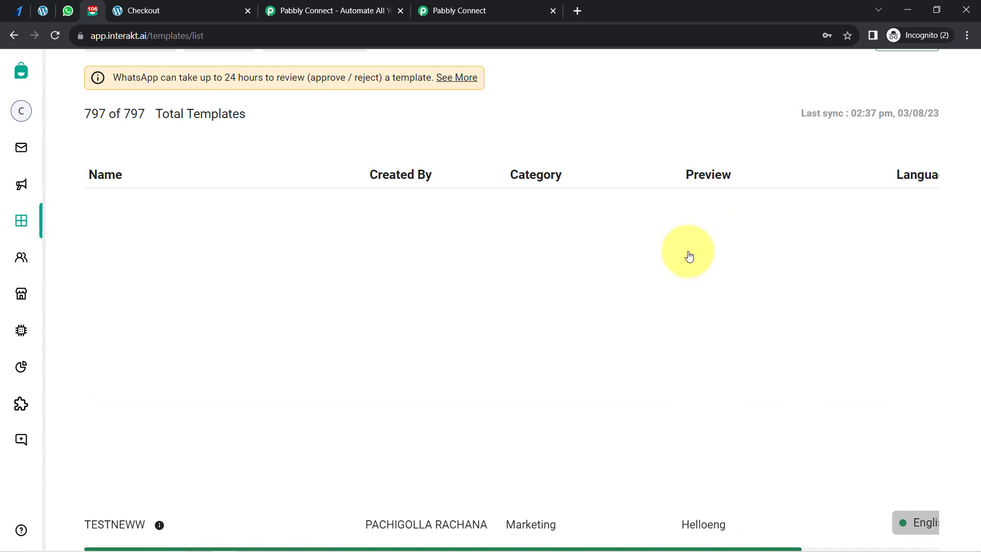
left_click(316, 198)
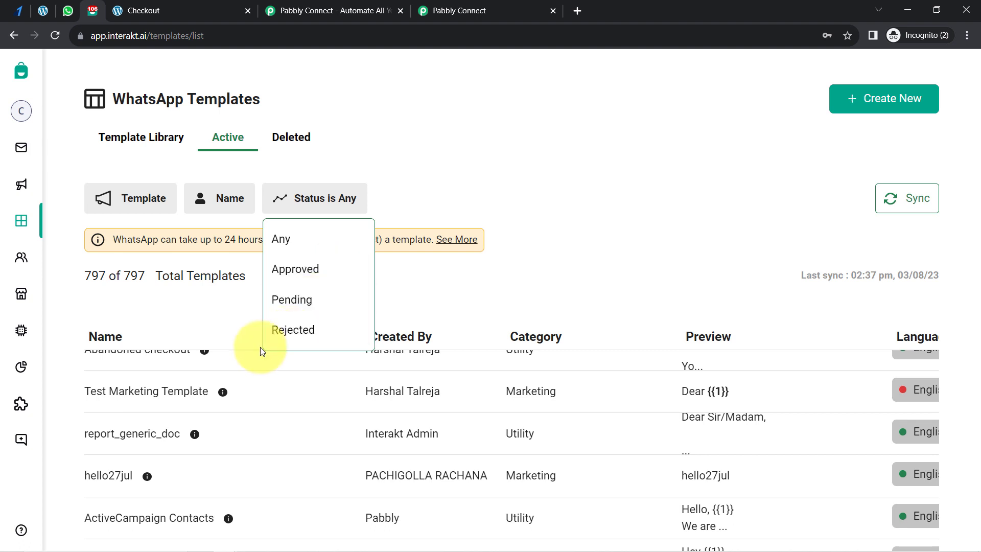
left_click(341, 340)
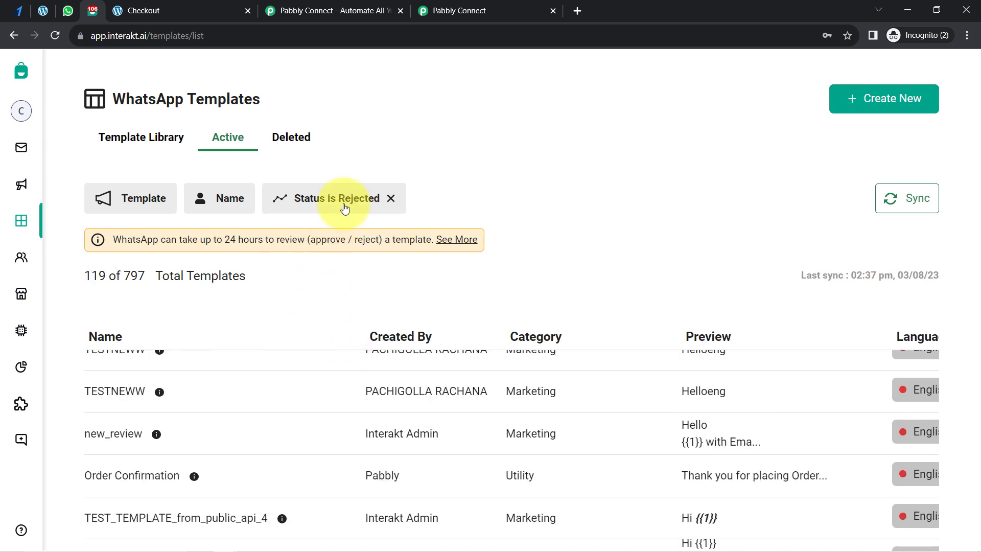
left_click(391, 198)
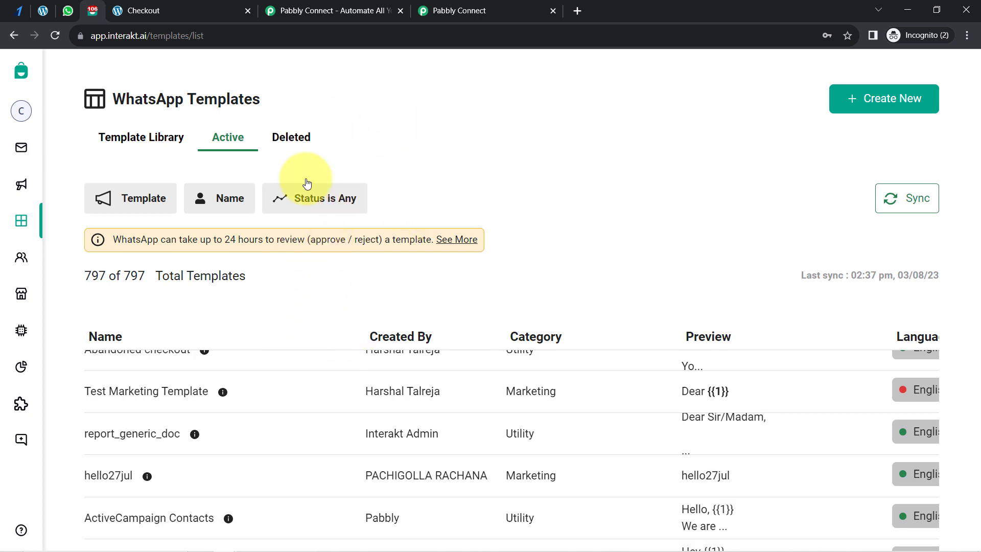
scroll(681, 173, "down", 3)
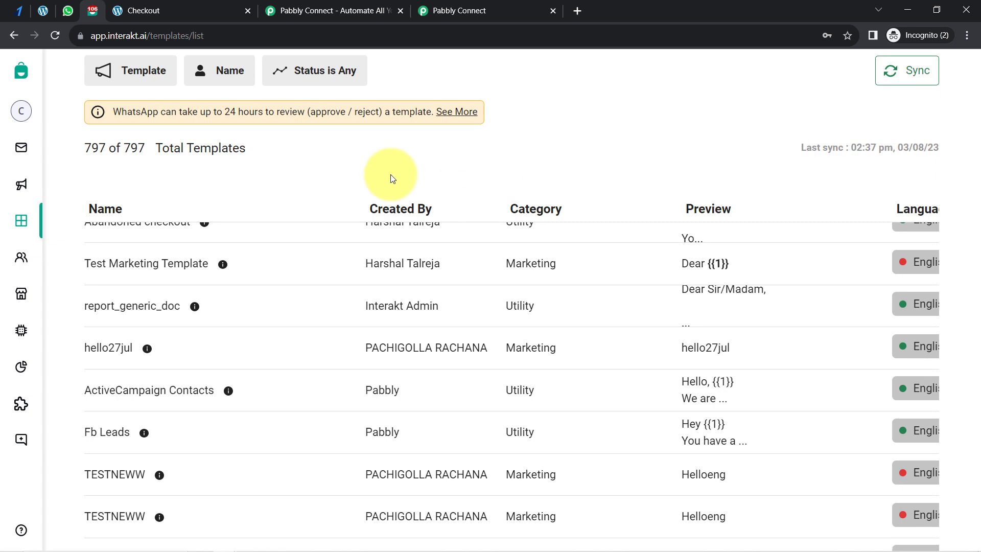
scroll(390, 178, "up", 3)
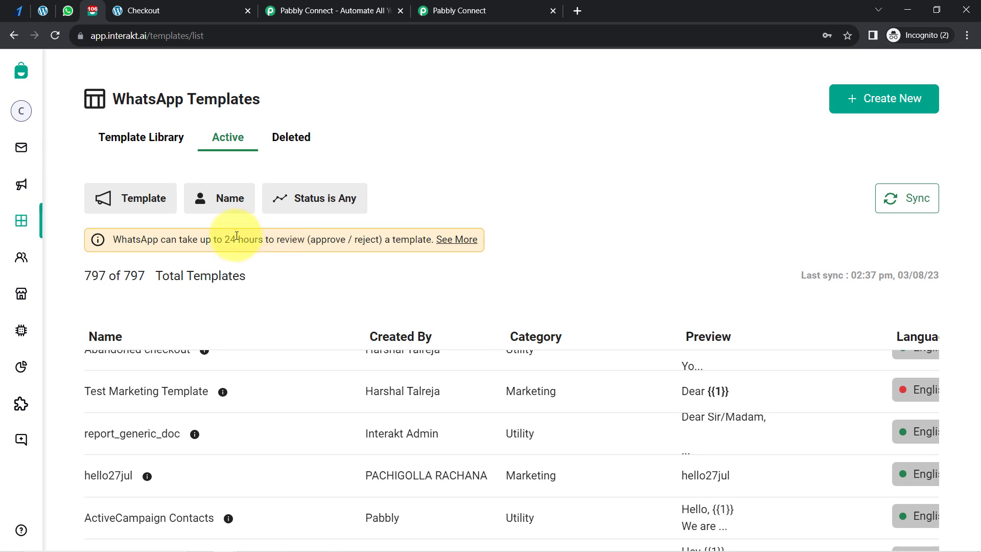
- Filter the active templates by name containing order_placed
left_click(225, 207)
left_click(230, 274)
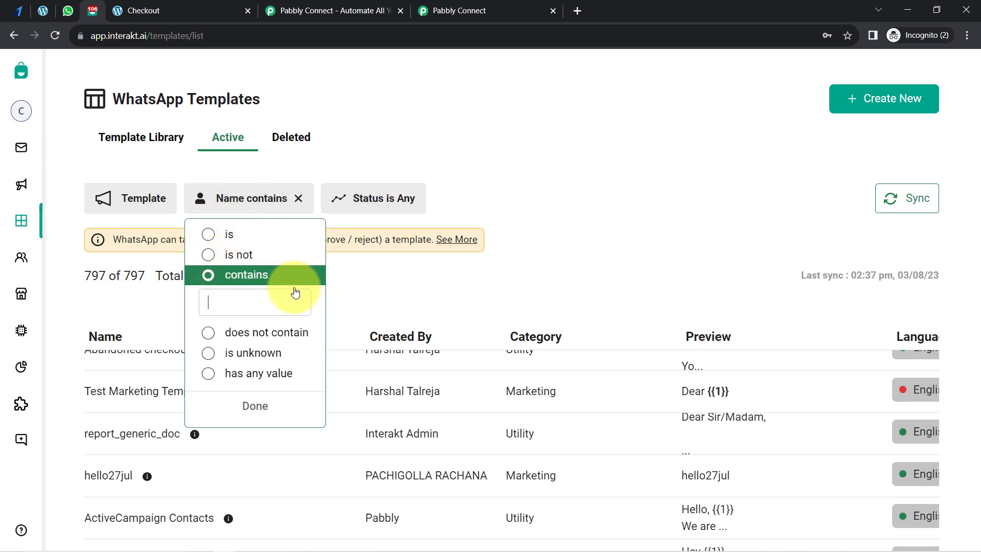
type("orde")
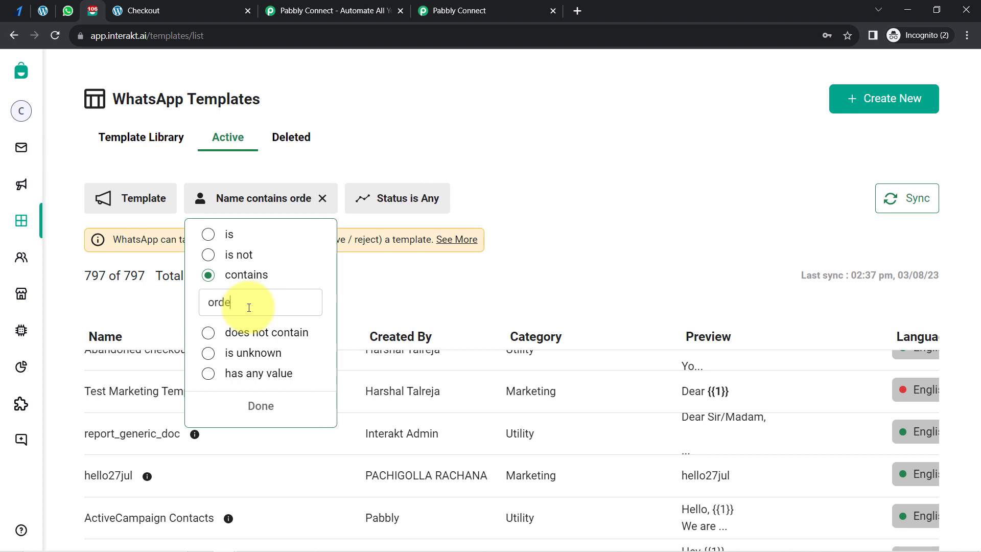
type("r_p")
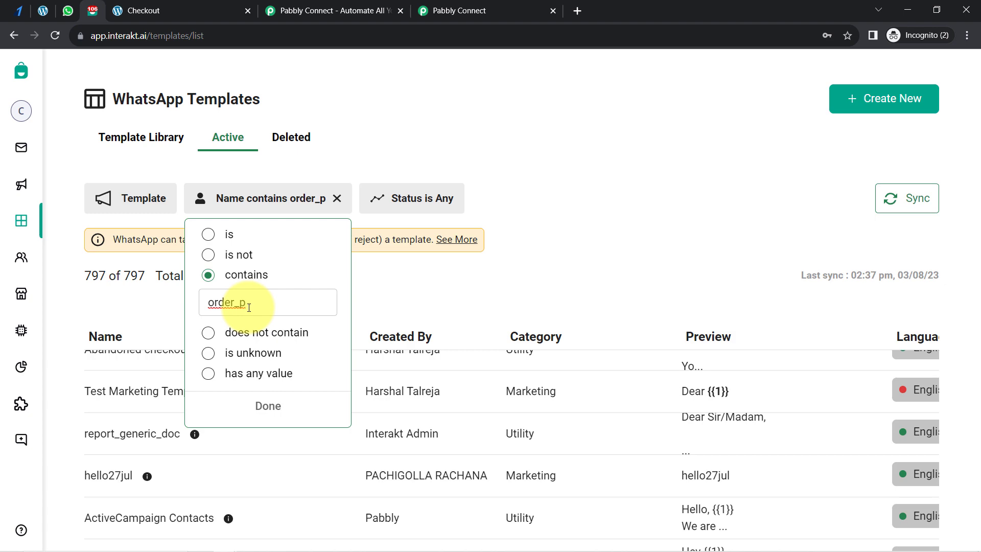
type("laced")
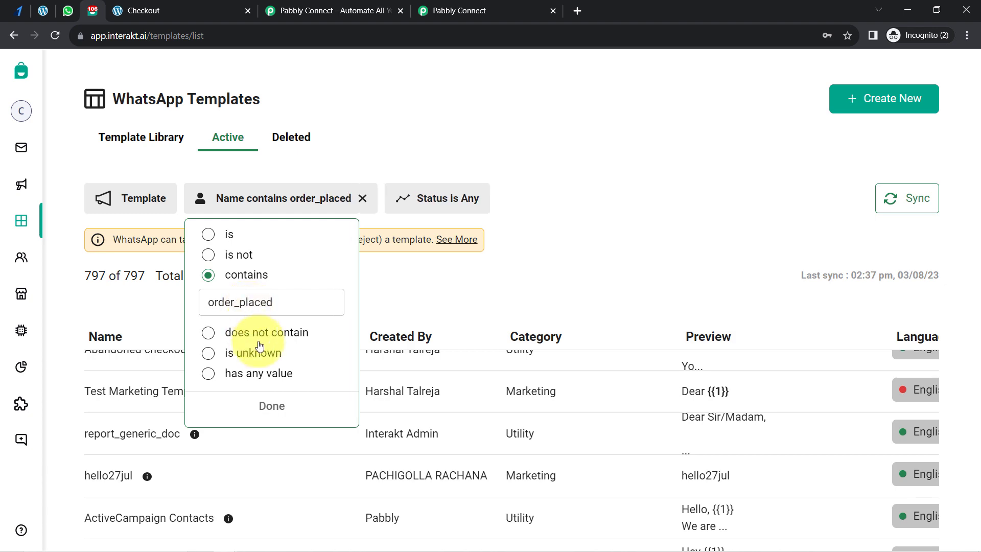
left_click(280, 404)
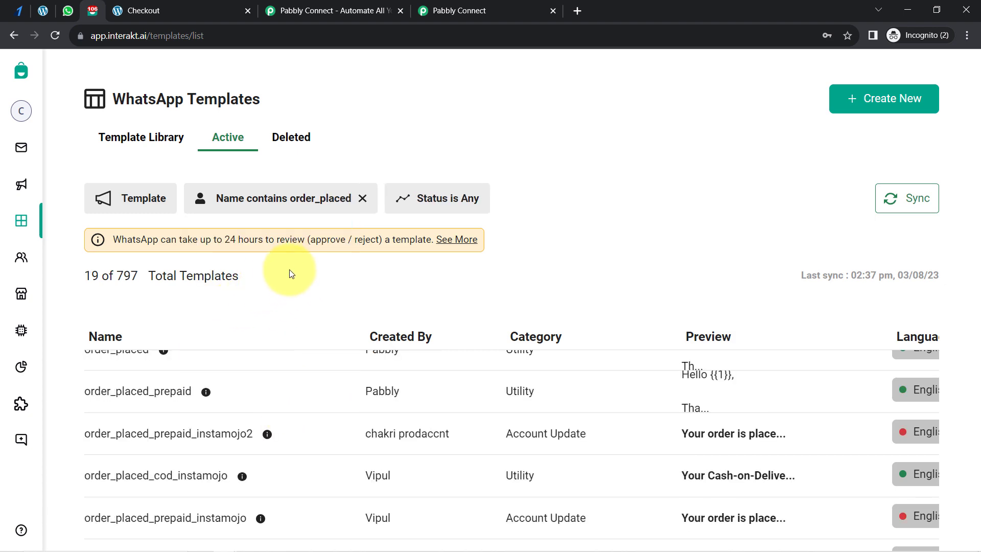
- Open the template named exactly order_placed from the filtered list
scroll(296, 269, "down", 5)
scroll(297, 267, "up", 5)
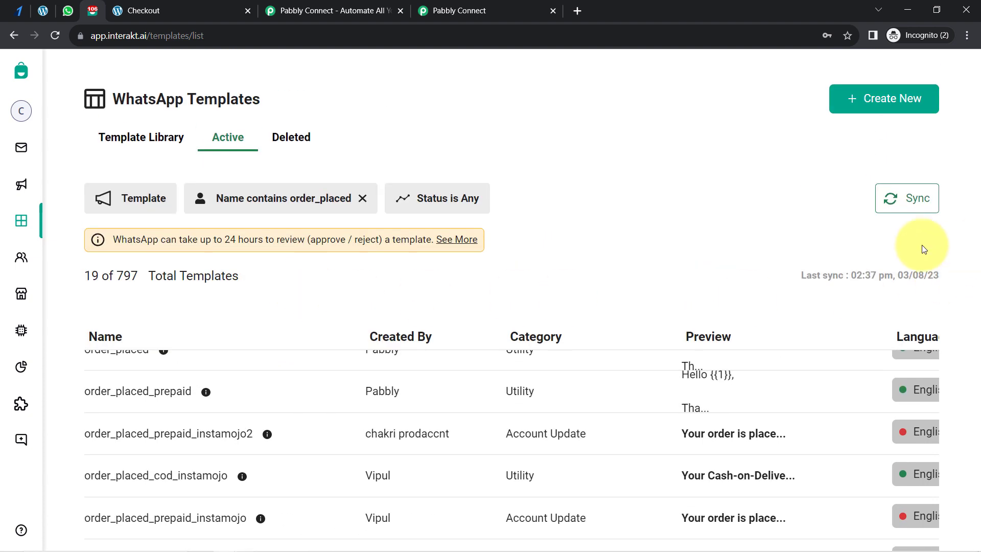
scroll(889, 209, "down", 3)
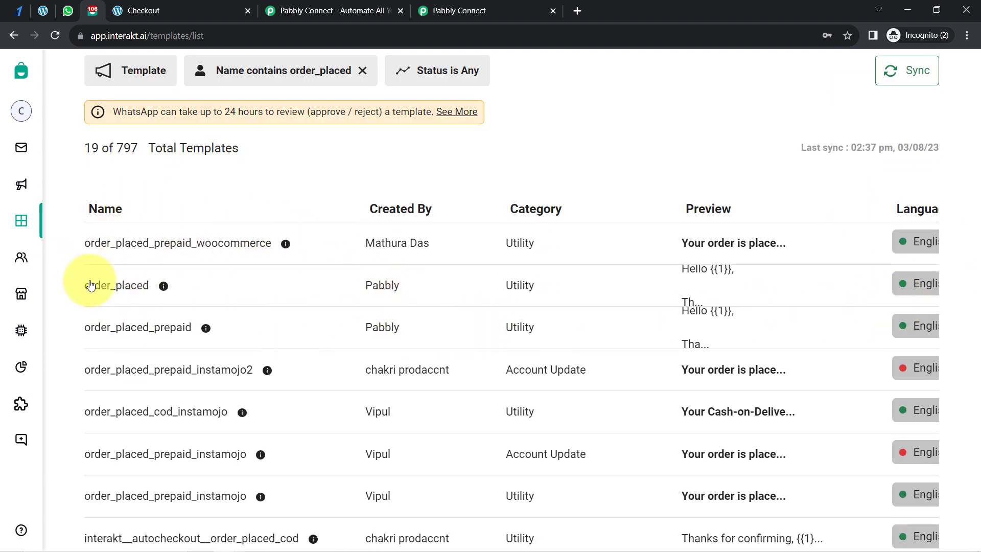
left_click(90, 285)
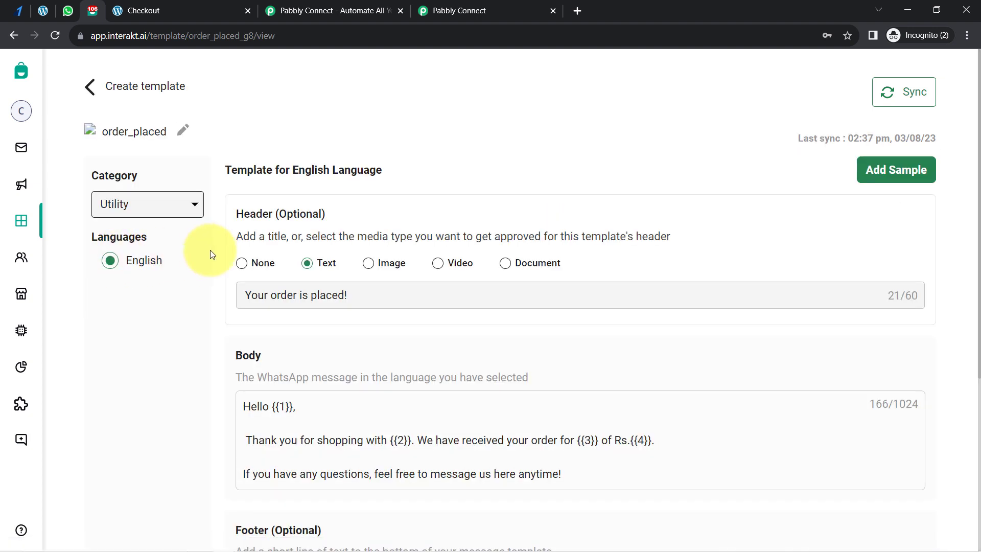
- Examine the order_placed template's name, category, language and optional header text
left_click_drag(109, 130, 153, 132)
left_click_drag(98, 176, 121, 183)
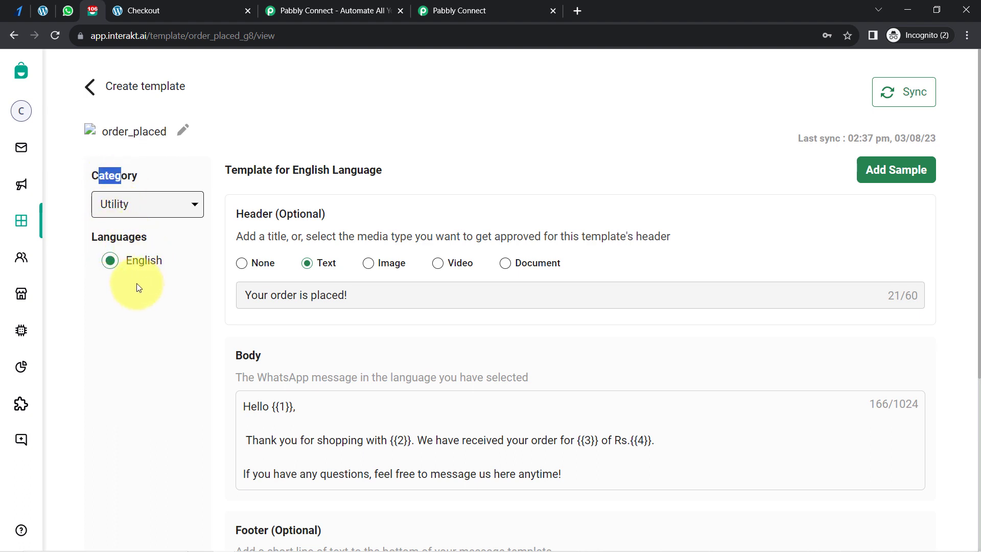
left_click_drag(243, 214, 280, 213)
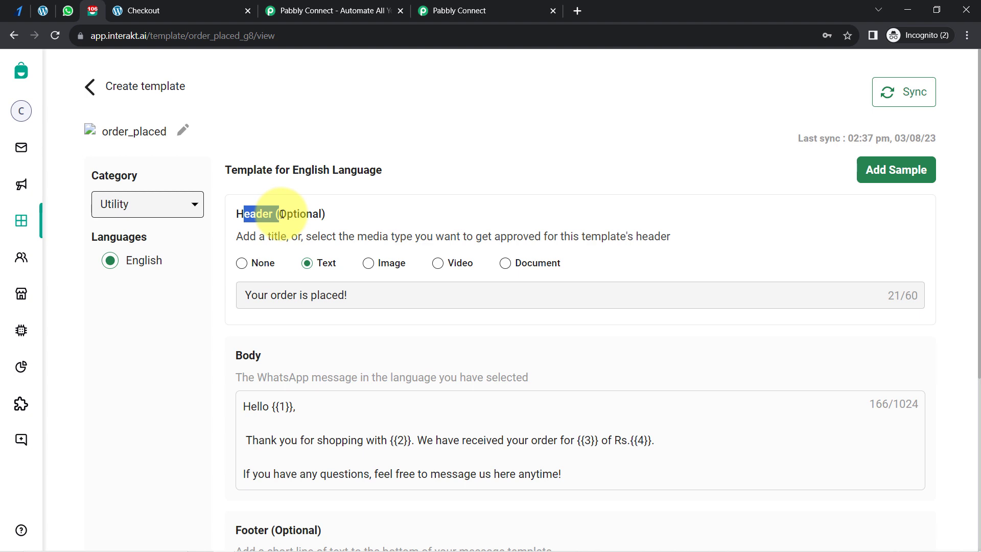
left_click_drag(346, 295, 235, 305)
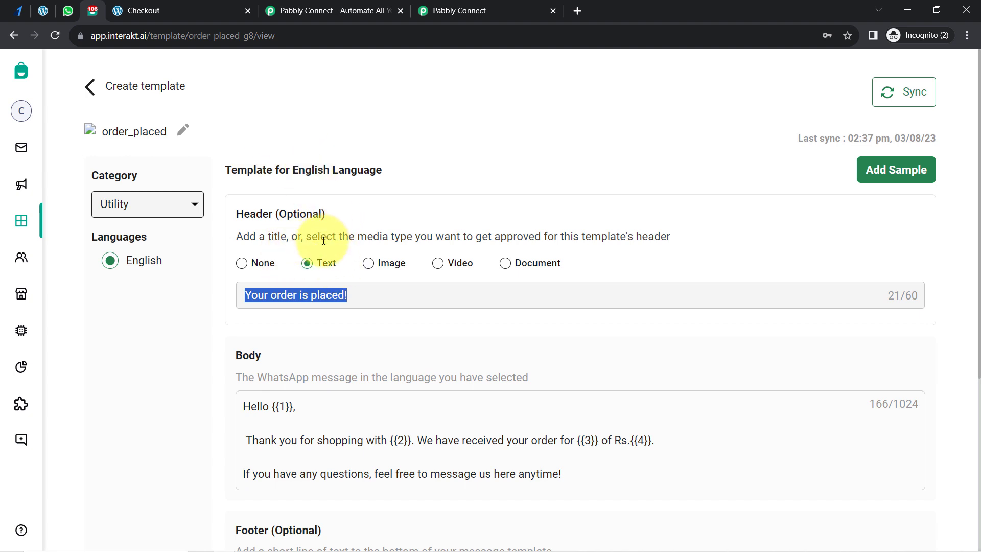
left_click(283, 214)
left_click_drag(283, 213, 316, 214)
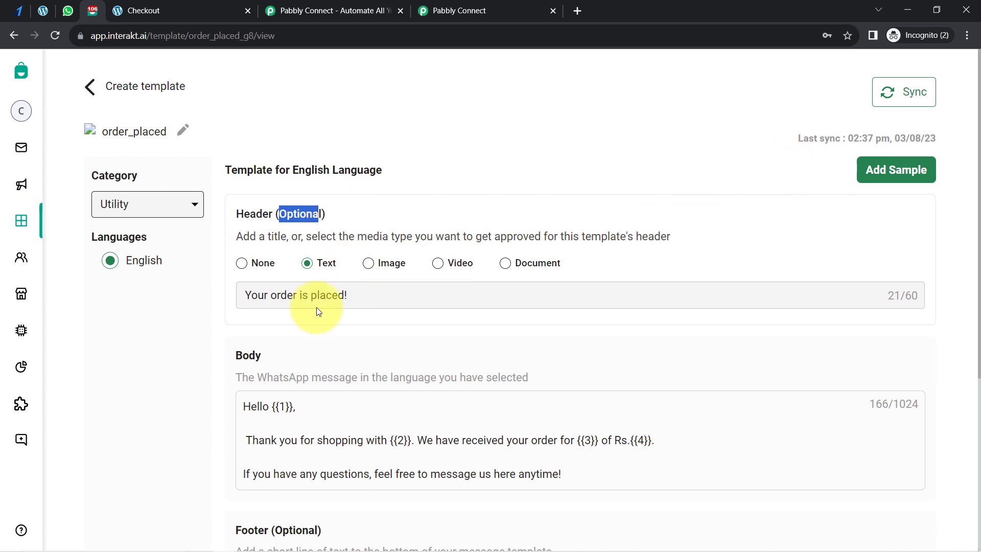
- Examine the template's body message and its four variable placeholders, {{1}} to {{4}}
scroll(236, 396, "down", 2)
scroll(235, 393, "down", 3)
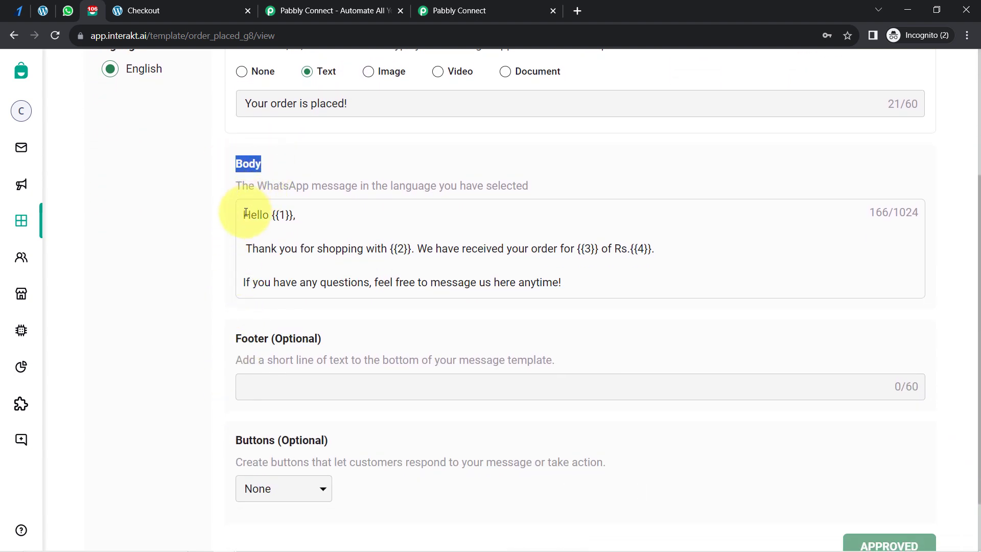
left_click_drag(246, 213, 552, 300)
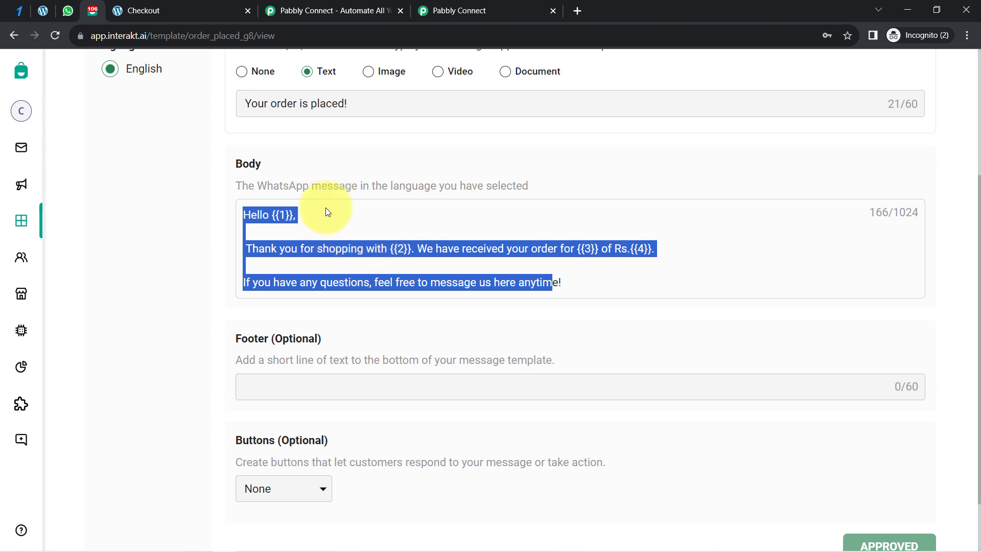
left_click(299, 249)
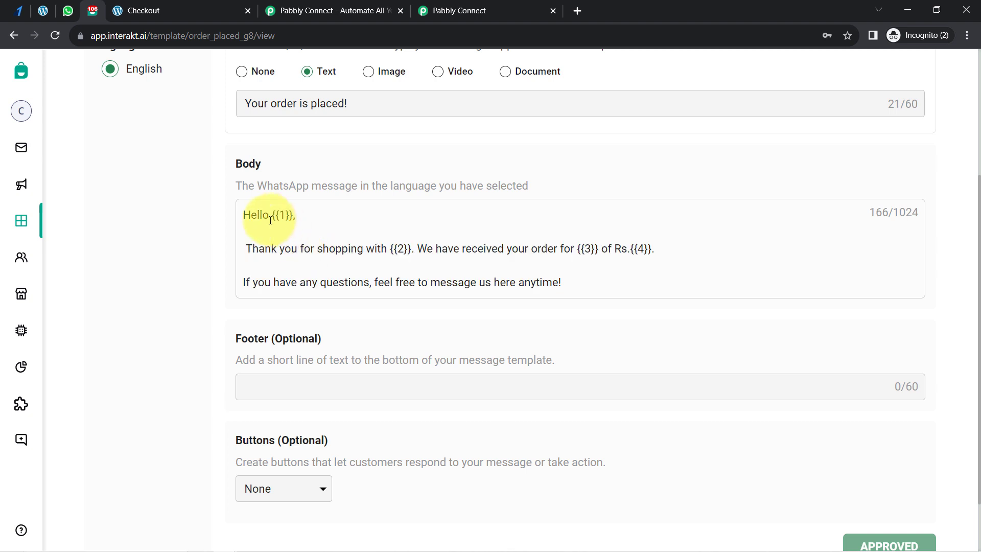
left_click_drag(270, 220, 290, 215)
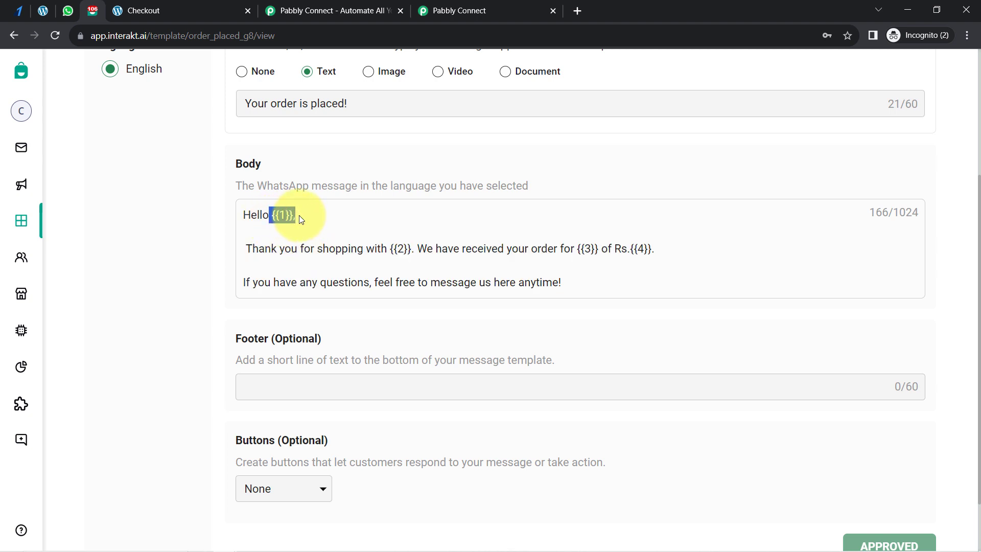
left_click_drag(390, 248, 416, 249)
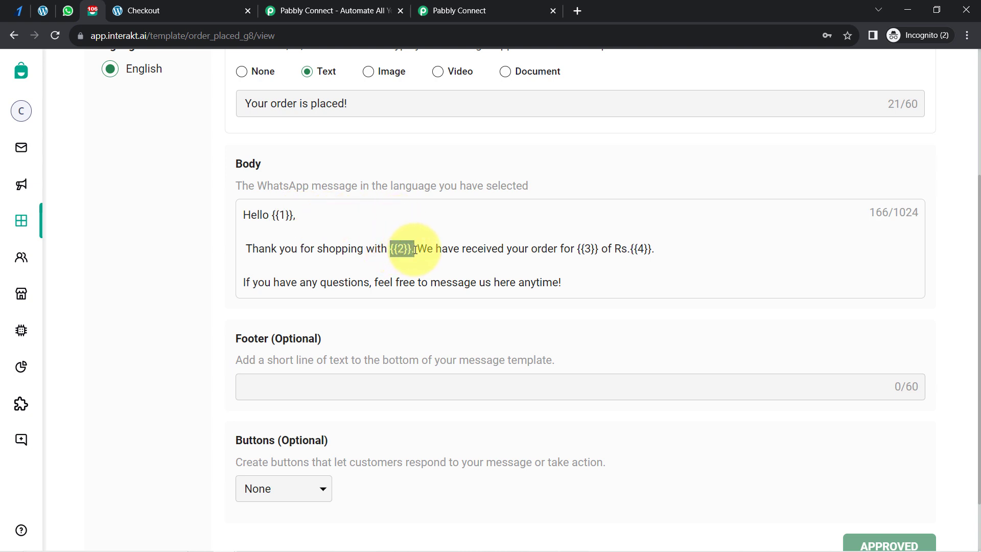
left_click_drag(577, 248, 657, 253)
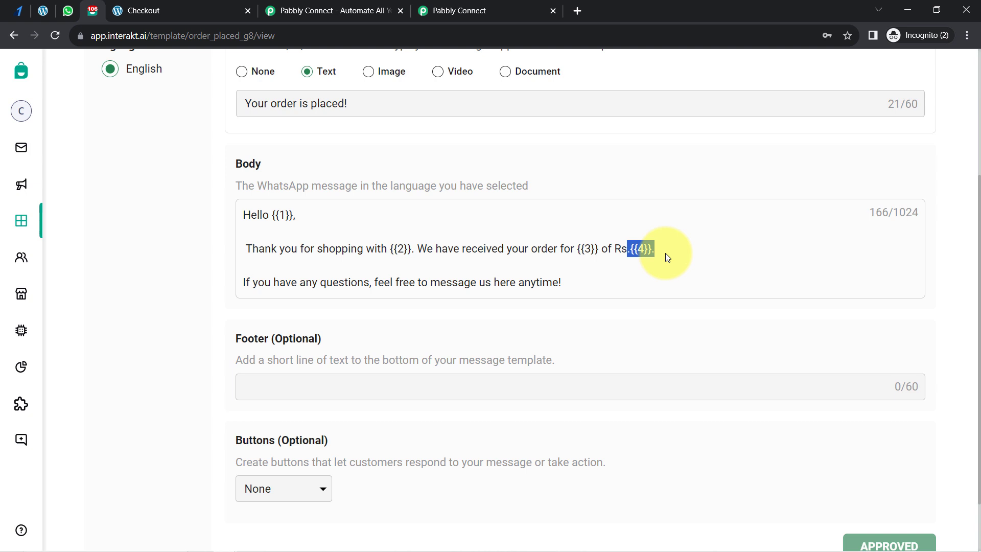
left_click_drag(295, 215, 279, 218)
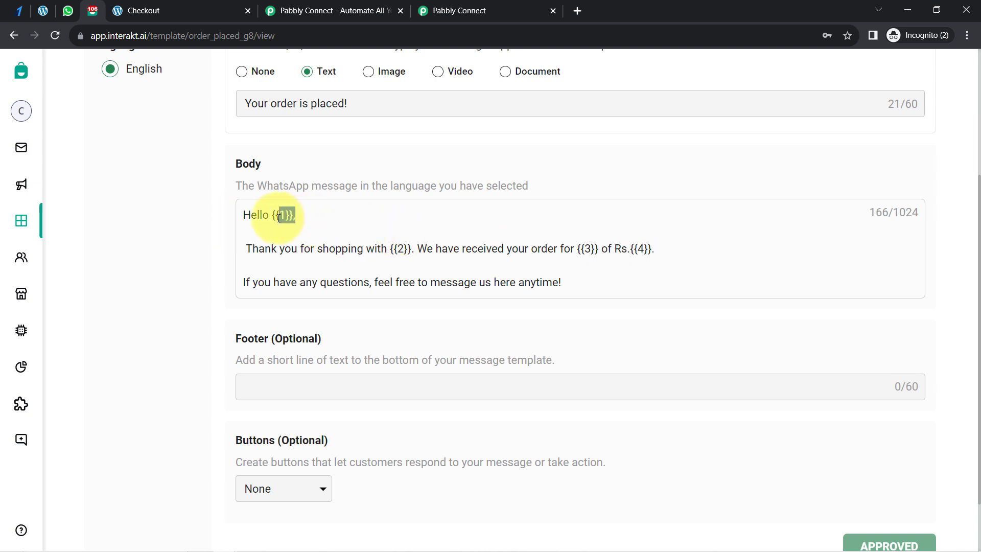
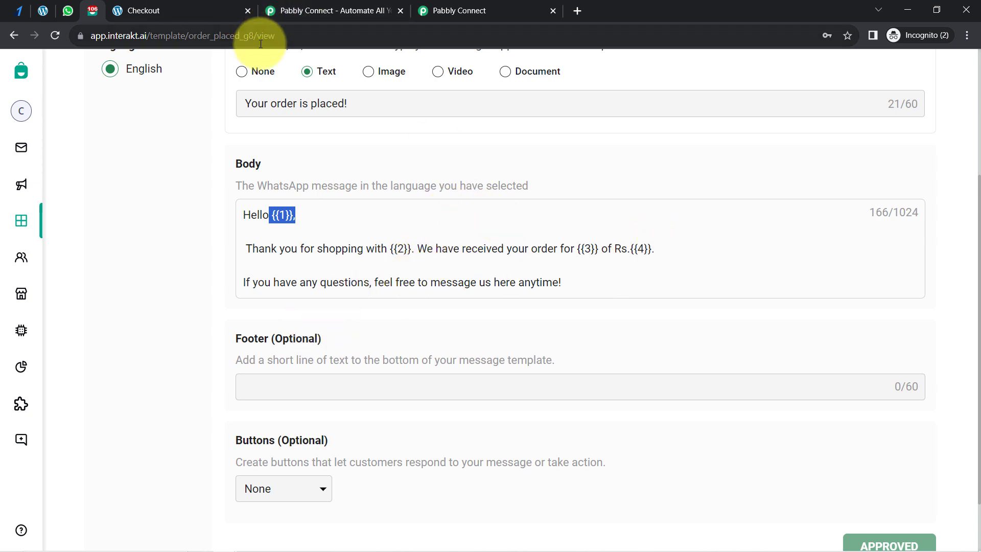
double_click(283, 42)
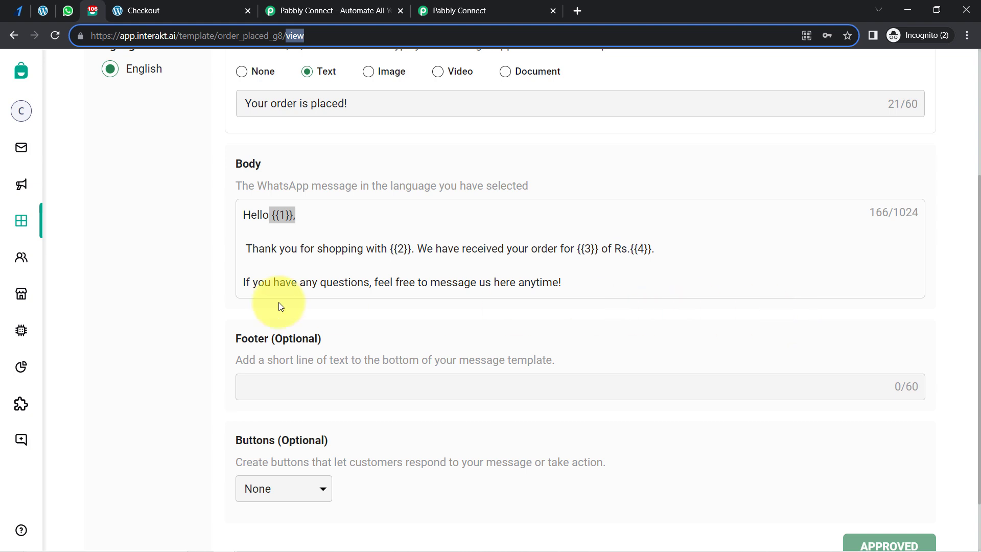
- Check the template's optional footer and buttons sections, the sync option and the approval status
left_click_drag(236, 339, 302, 339)
left_click_drag(249, 443, 326, 447)
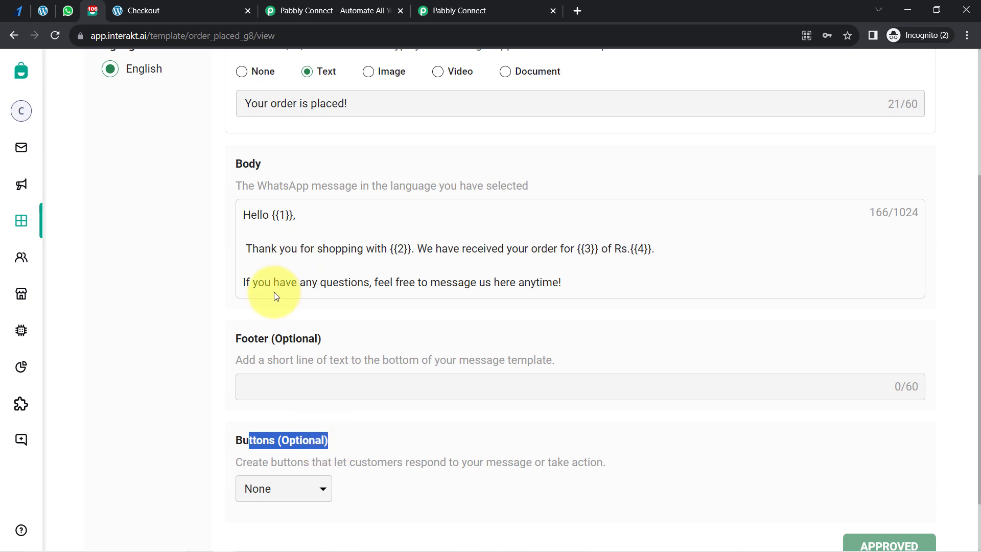
scroll(192, 132, "up", 4)
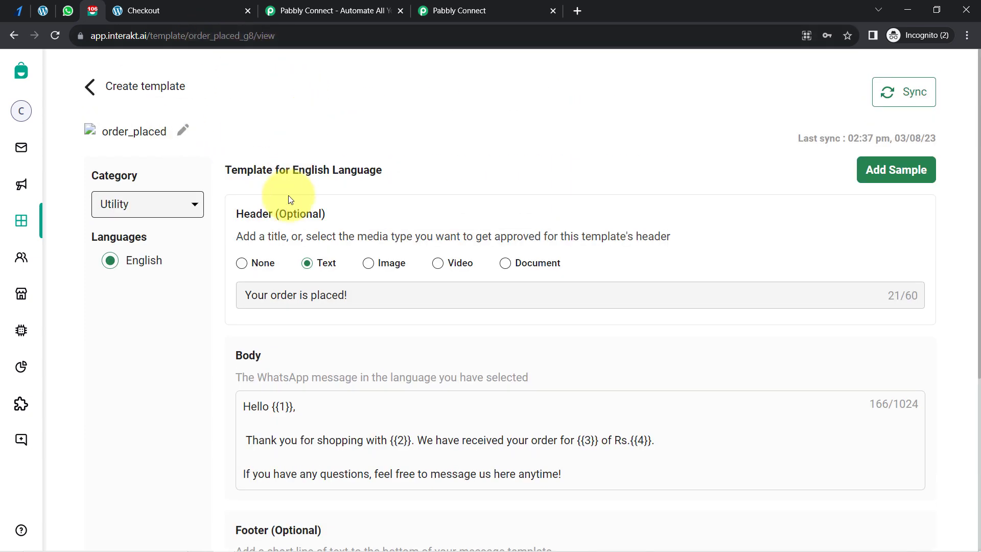
scroll(286, 201, "down", 2)
scroll(569, 314, "up", 2)
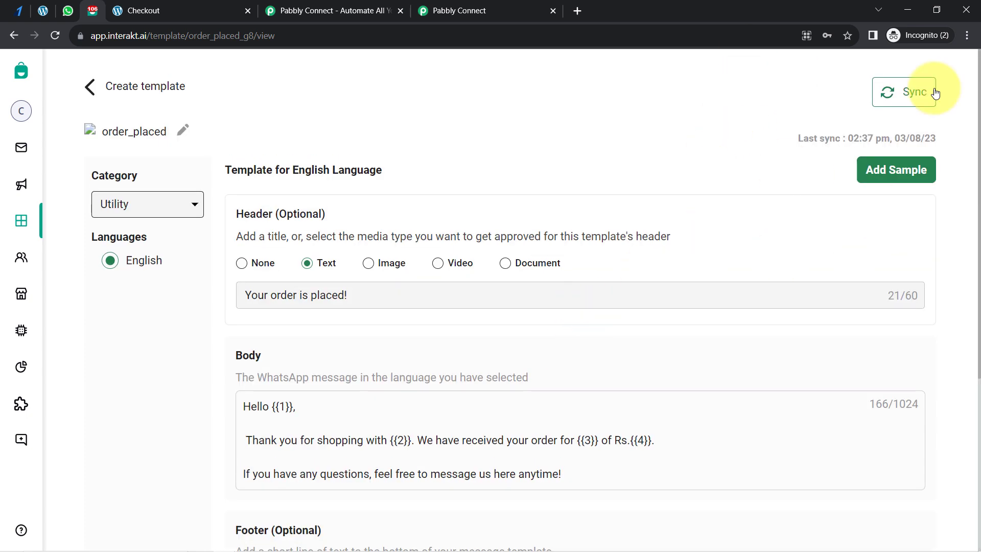
scroll(852, 380, "down", 4)
scroll(852, 381, "down", 2)
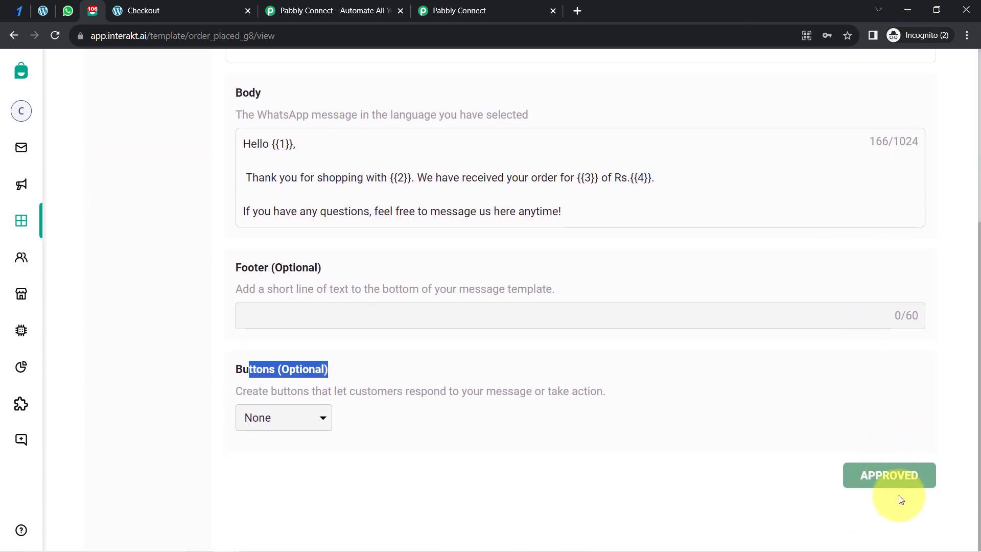
scroll(771, 216, "up", 5)
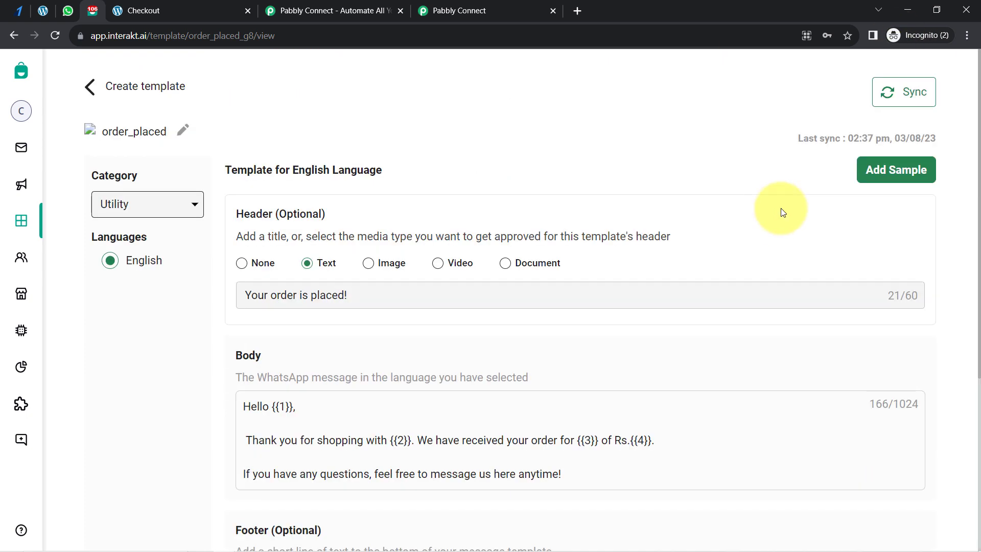
- Open the template's sample content, review the example value for each body variable, and close it without changes
left_click(887, 170)
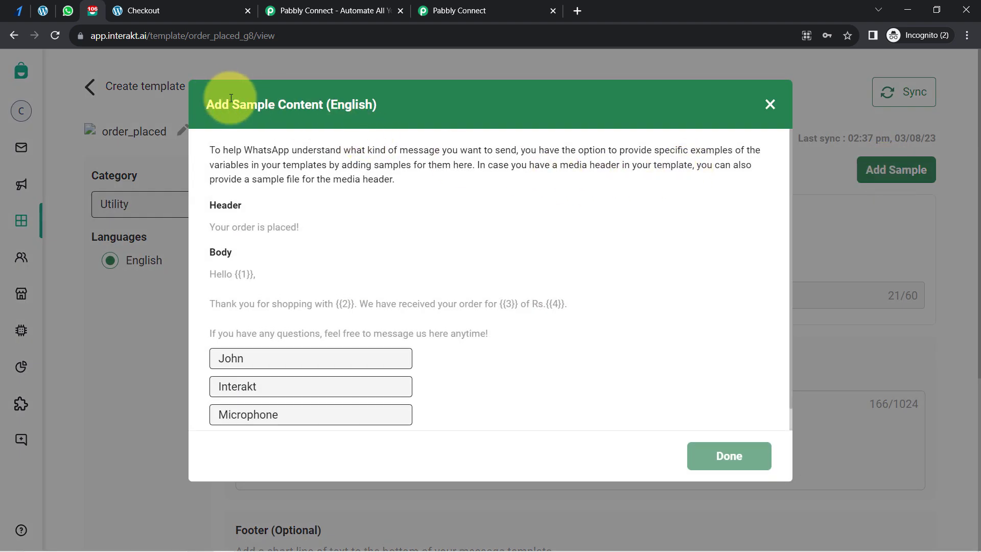
left_click_drag(239, 104, 310, 104)
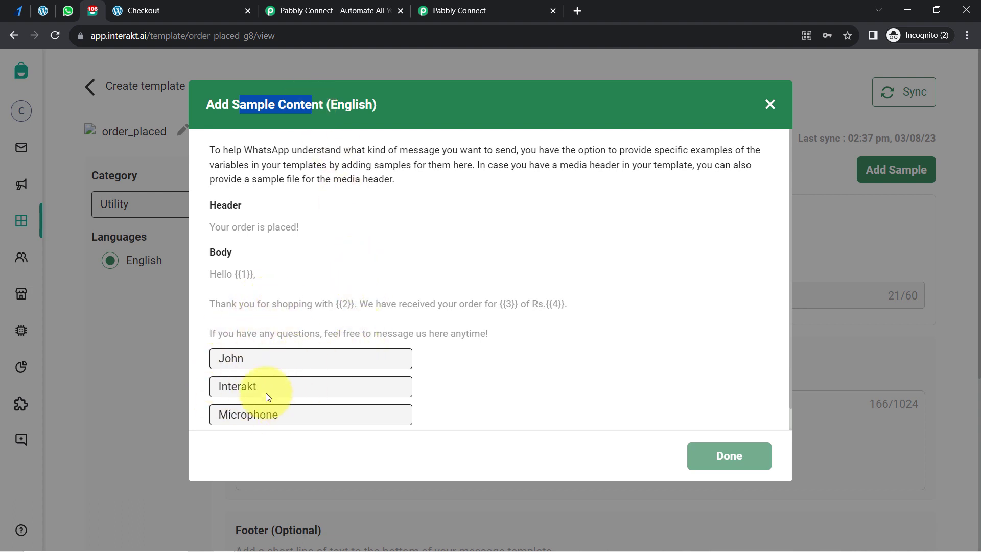
left_click_drag(251, 359, 210, 359)
left_click(247, 378)
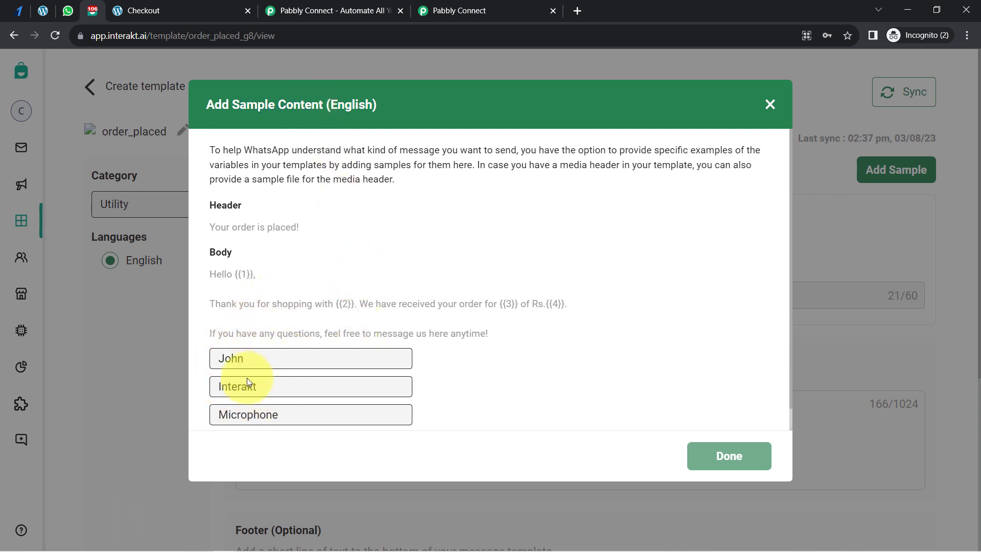
double_click(247, 378)
left_click(241, 412)
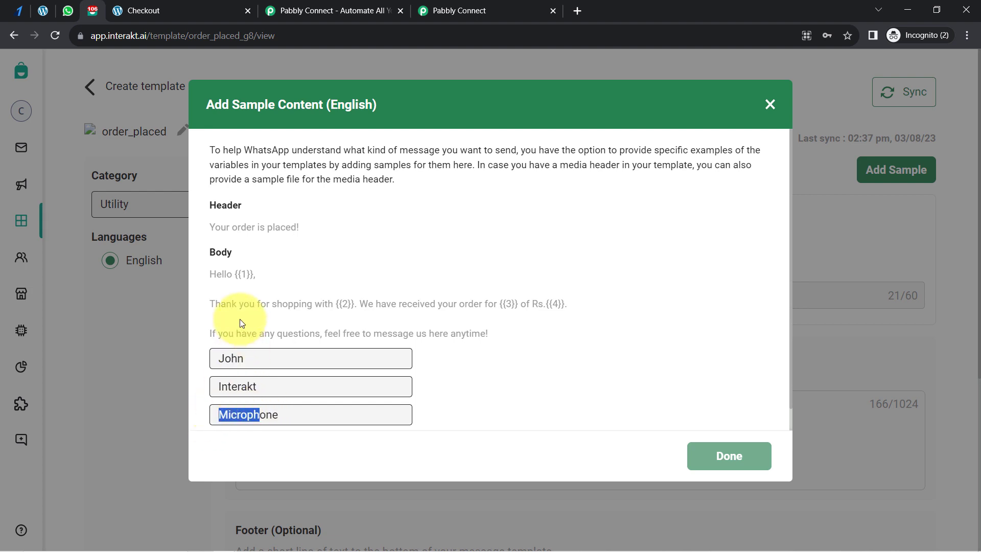
scroll(252, 324, "down", 1)
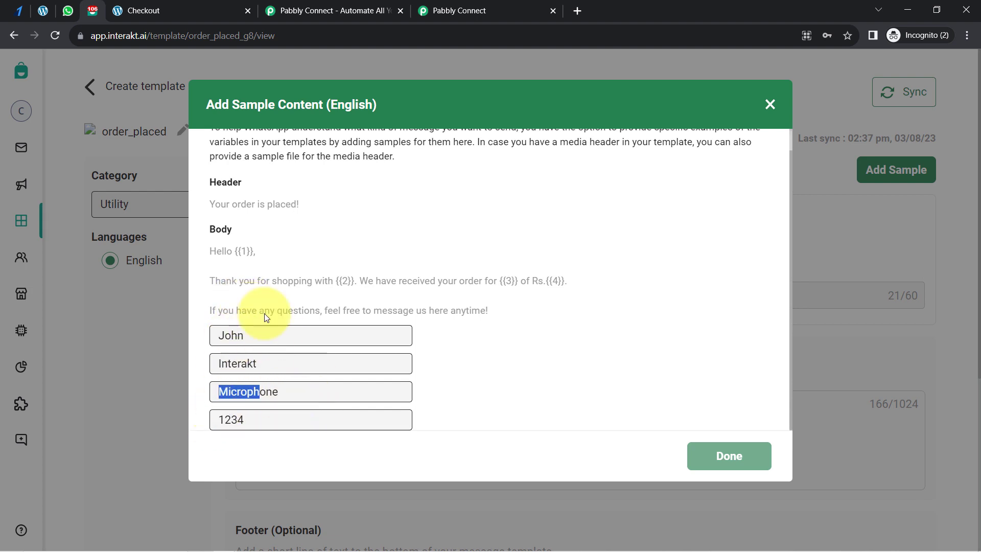
left_click(264, 271)
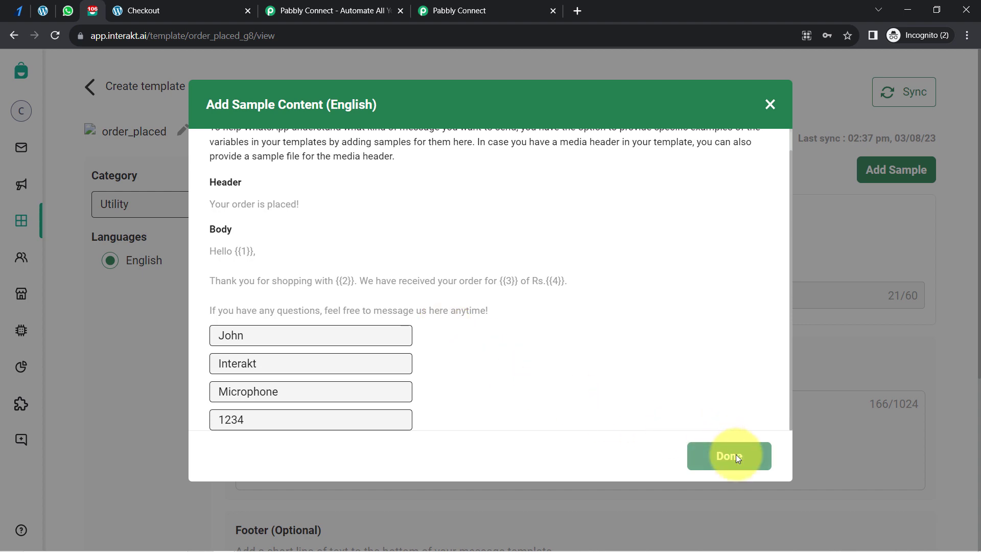
left_click(770, 105)
scroll(722, 273, "down", 5)
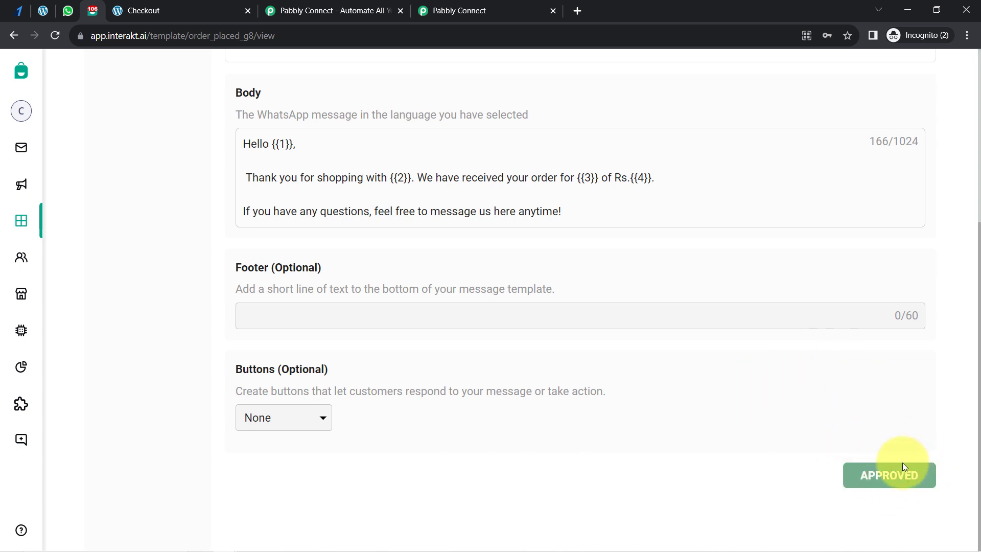
- Switch to the Pabbly Connect workflow and start adding a new Interakt connection for the Send WhatsApp Template Message action
left_click(452, 5)
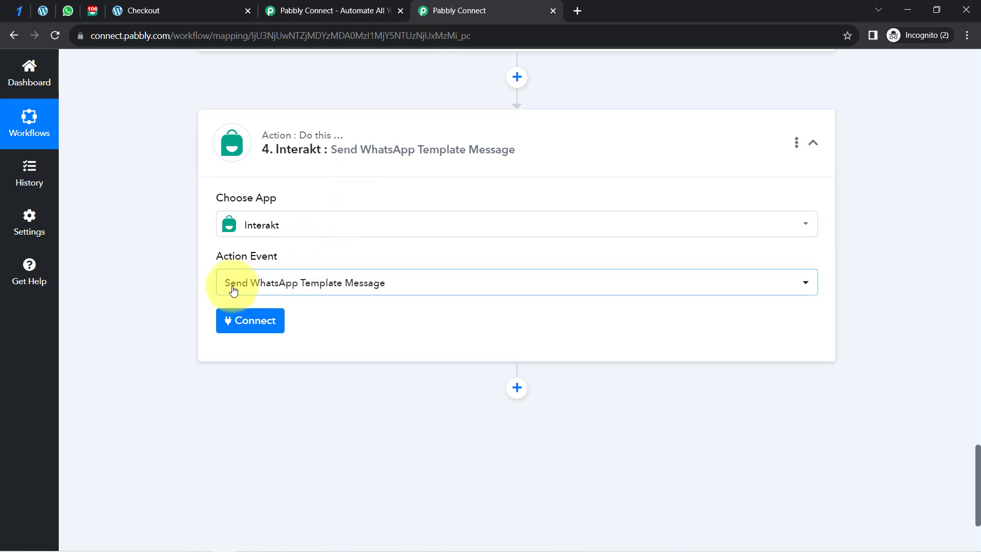
mouse_move(245, 260)
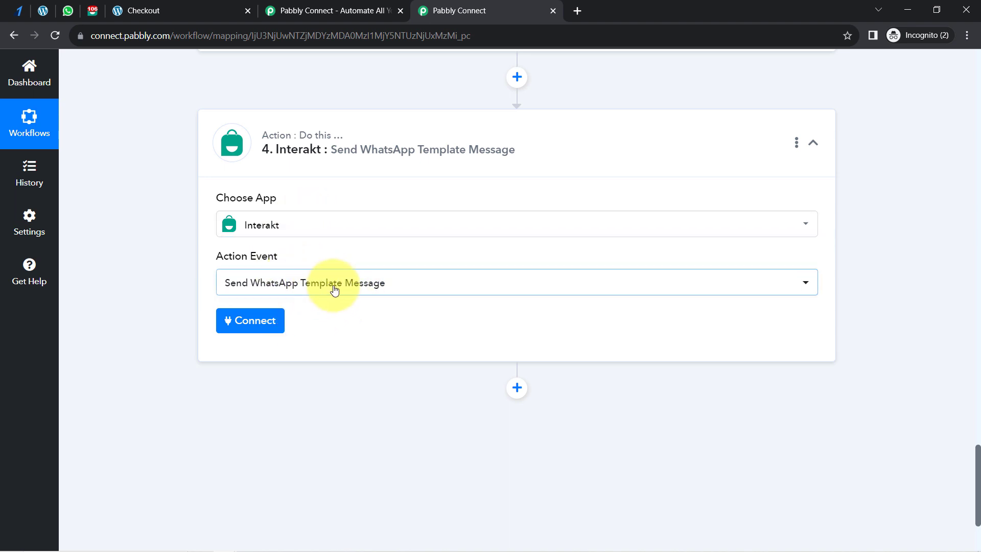
left_click(247, 324)
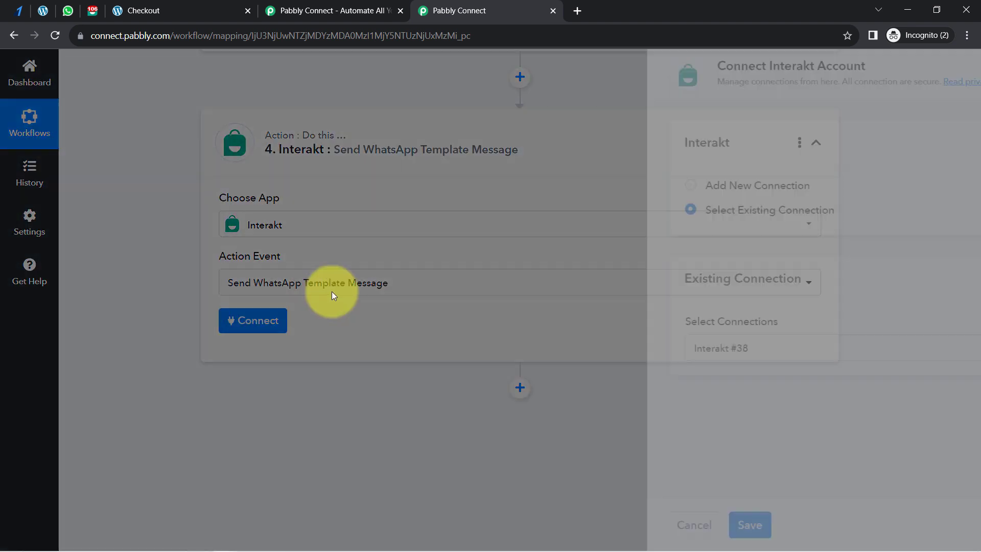
left_click(547, 185)
left_click_drag(515, 66, 599, 67)
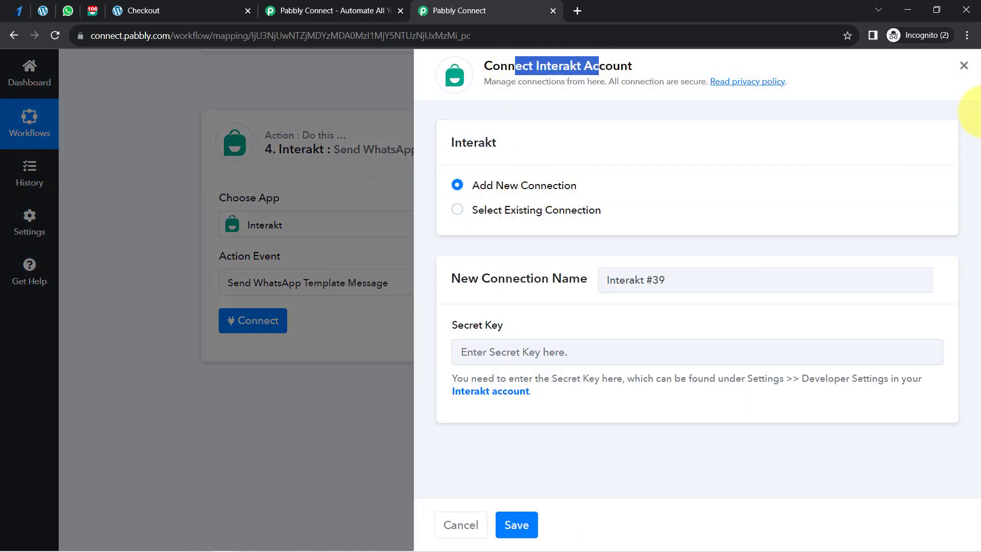
- Open Interakt's Developer Settings from the connection form's account link and copy the secret key
right_click(506, 389)
left_click(534, 391)
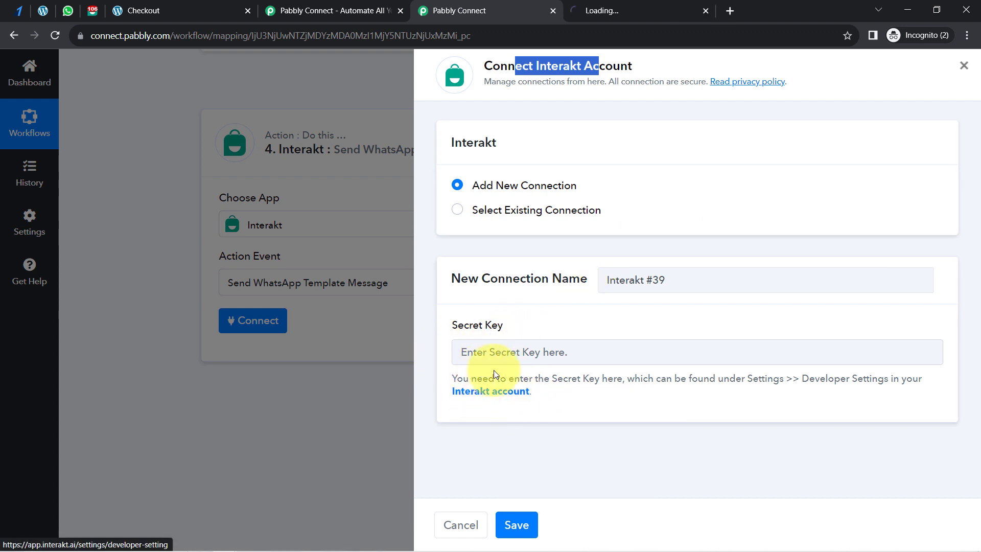
left_click(599, 4)
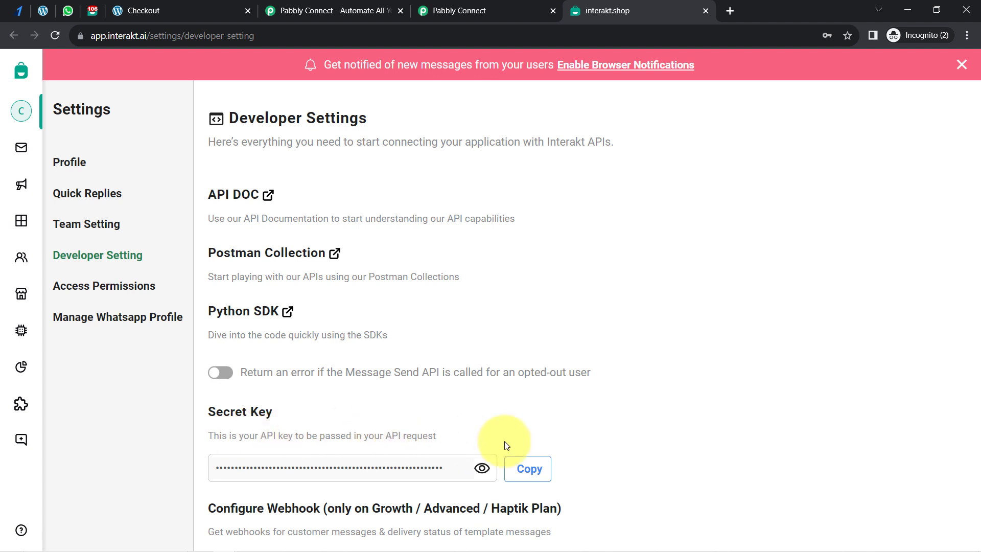
left_click(537, 474)
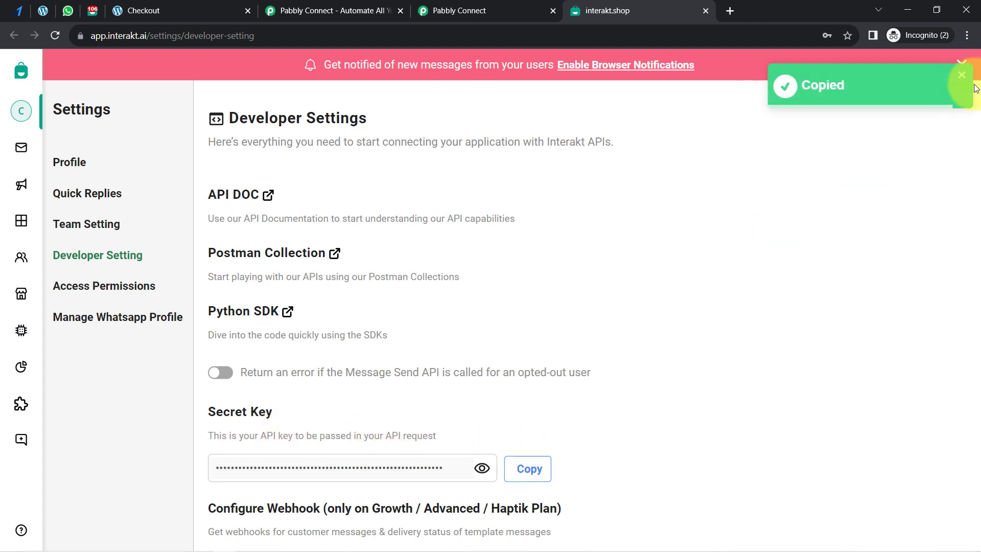
left_click(965, 61)
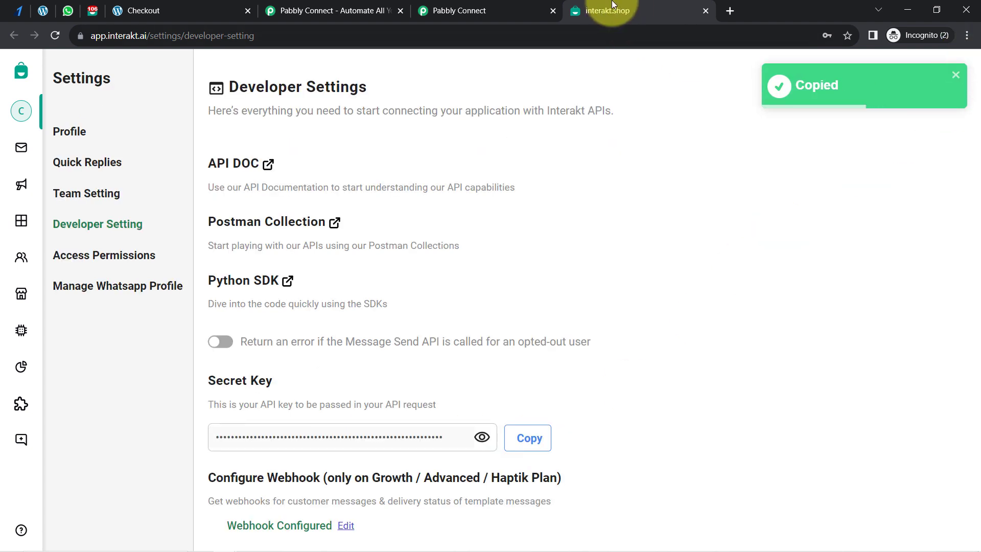
- Close the Interakt settings page and paste the copied secret key into the new connection's Secret Key field
left_click(706, 10)
left_click(474, 362)
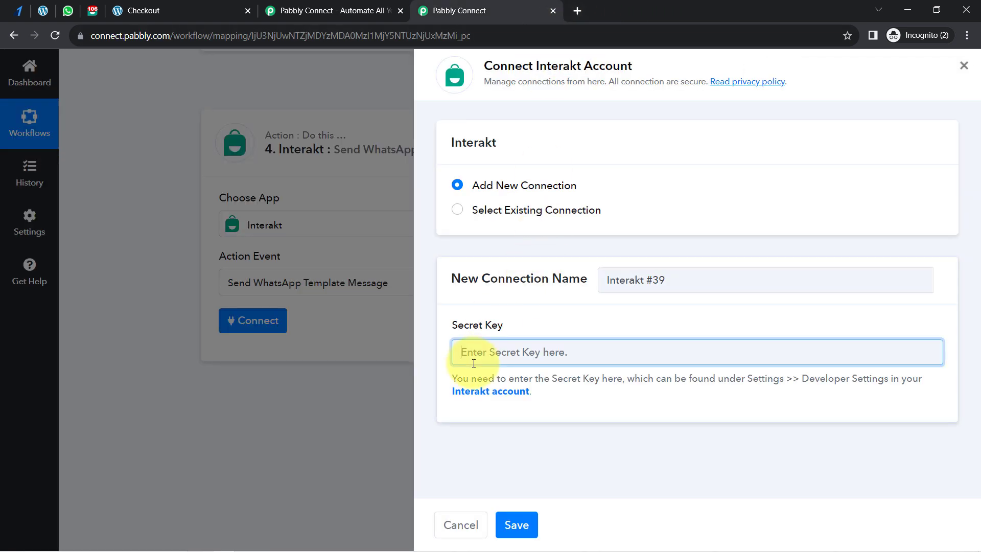
key("ctrl+v")
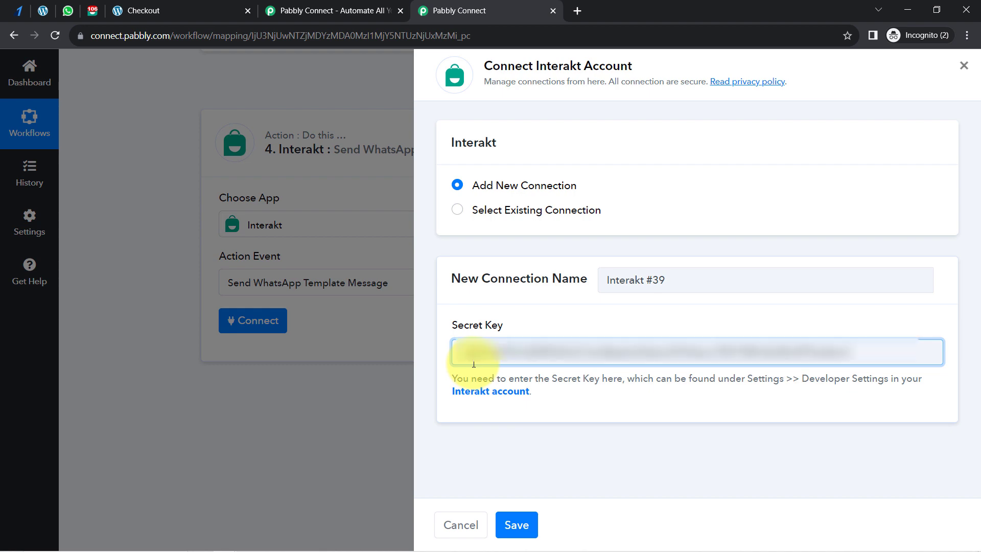
- Save the new Interakt connection and review the guidance for the Phone Number and Full Phone Number fields
left_click(520, 524)
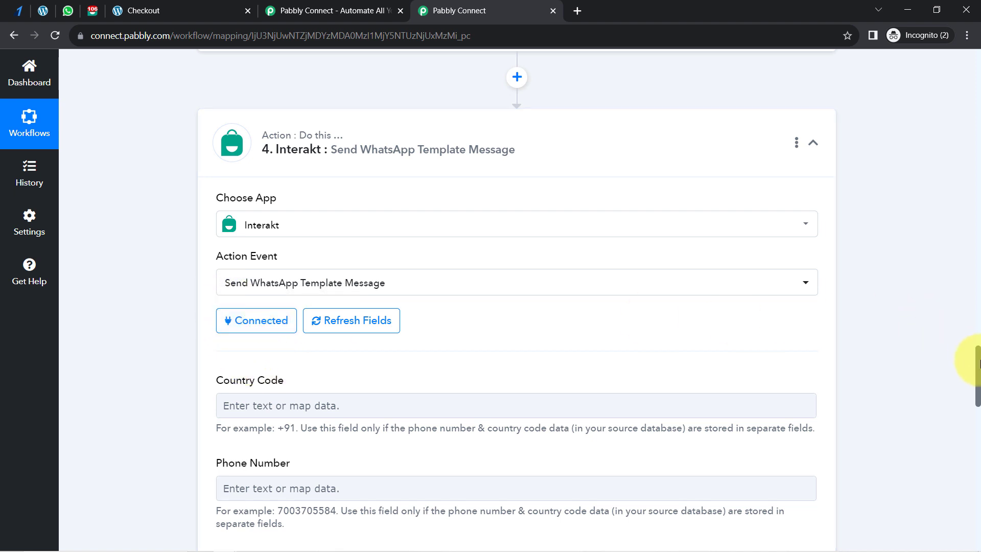
left_click_drag(978, 350, 974, 384)
left_click(546, 310)
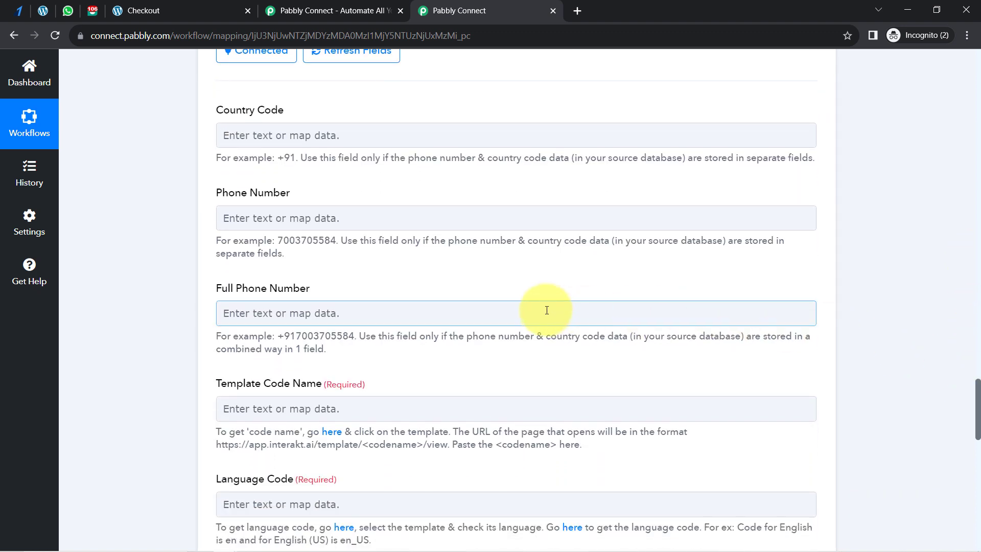
left_click_drag(338, 336, 304, 335)
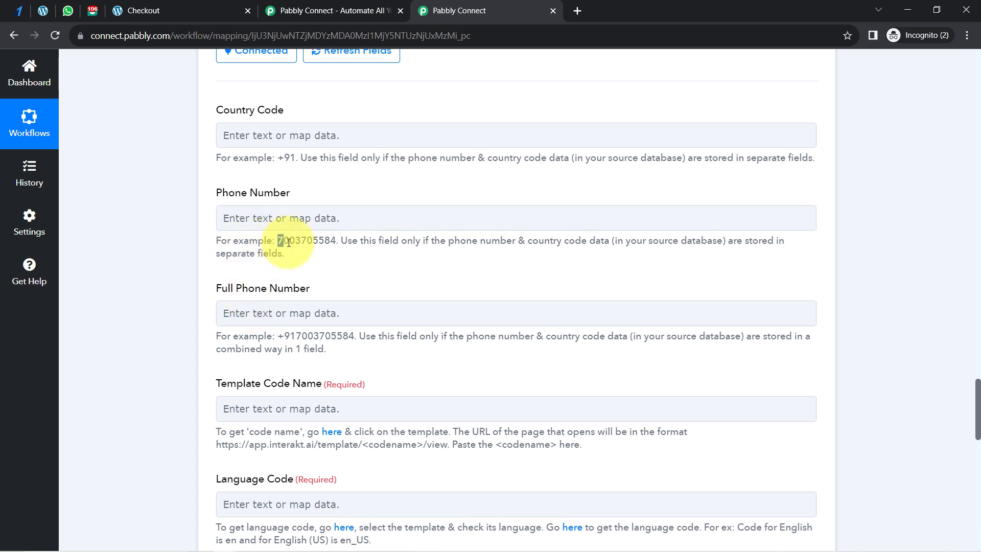
left_click_drag(288, 242, 332, 244)
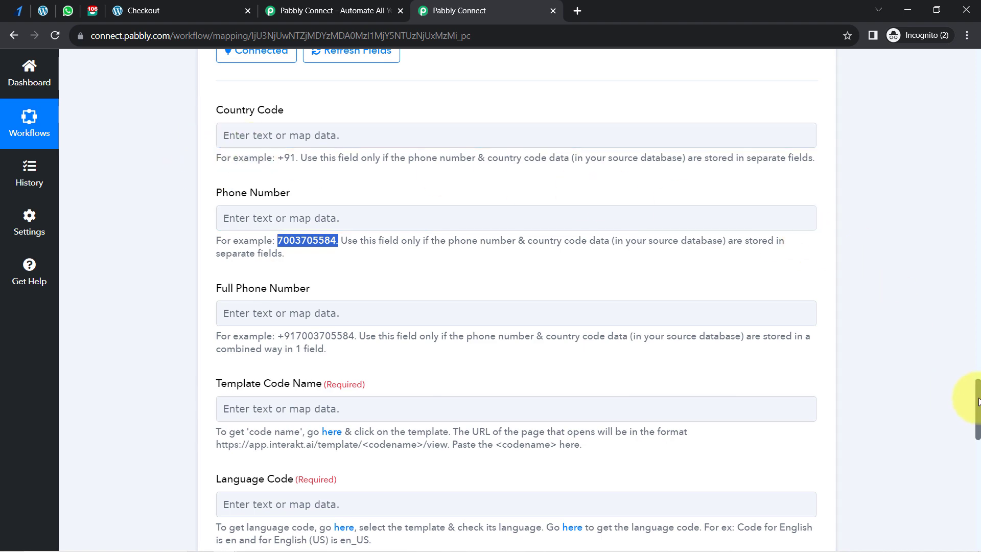
- Check in the WooCommerce step's response whether the billing phone includes the country code
left_click_drag(977, 401, 974, 237)
left_click_drag(817, 152, 819, 115)
left_click(549, 220)
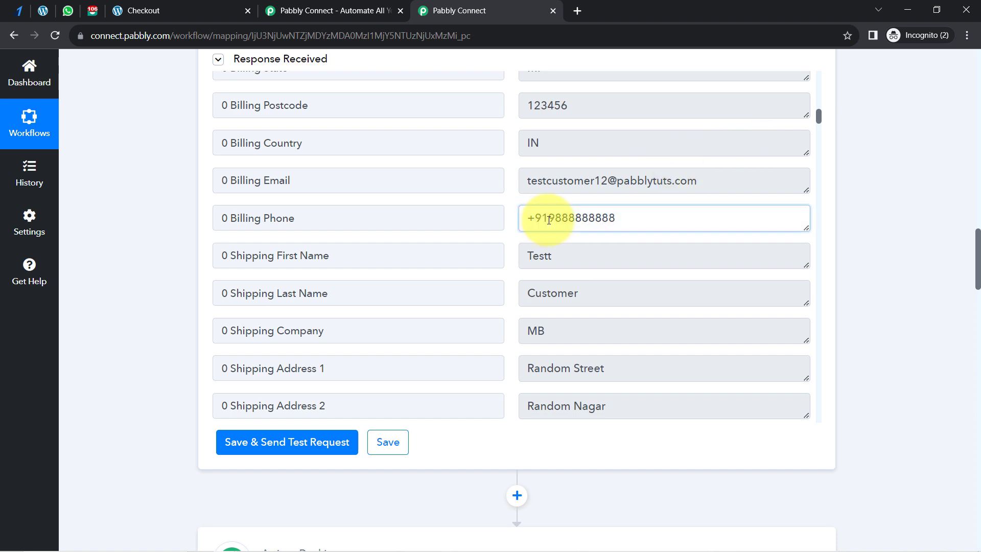
left_click_drag(548, 219, 529, 216)
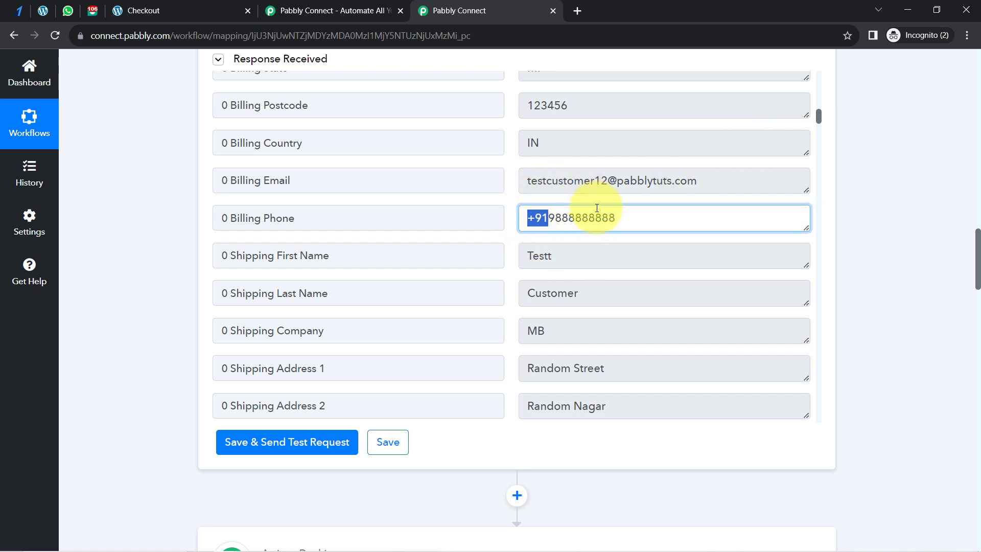
- Map the Interakt action's Full Phone Number to the WooCommerce order's 0 Billing Phone, searching the previous-step data for 91
left_click_drag(978, 254, 938, 410)
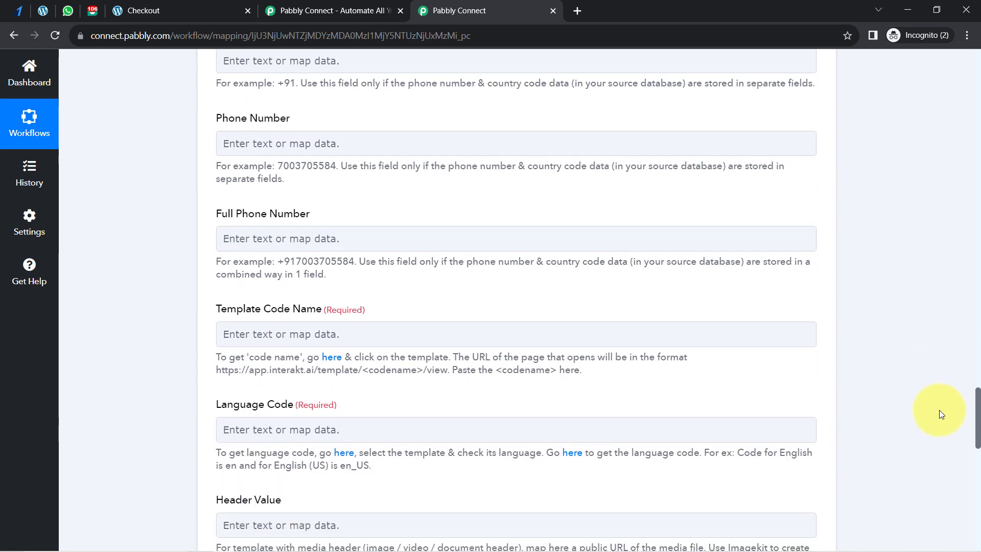
left_click(247, 240)
left_click(245, 305)
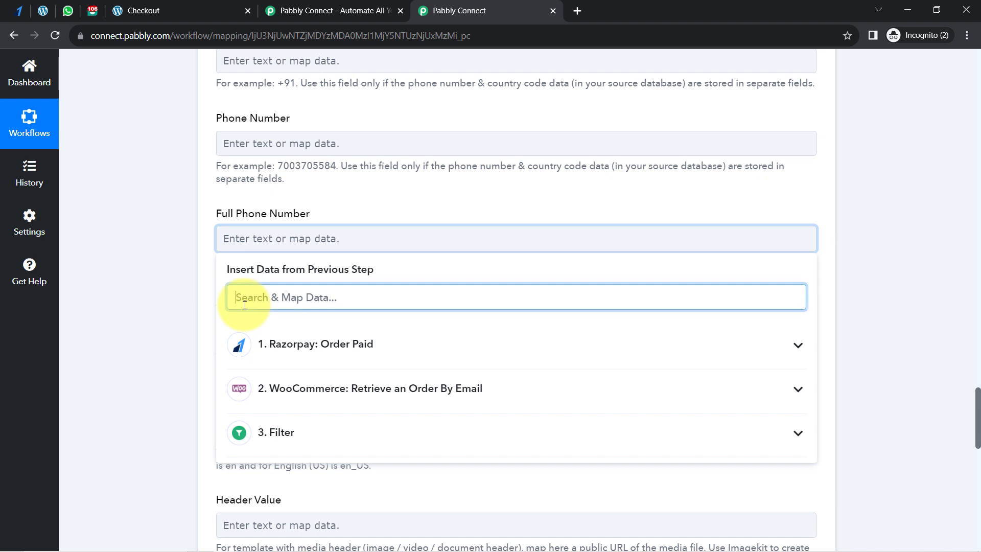
type("91")
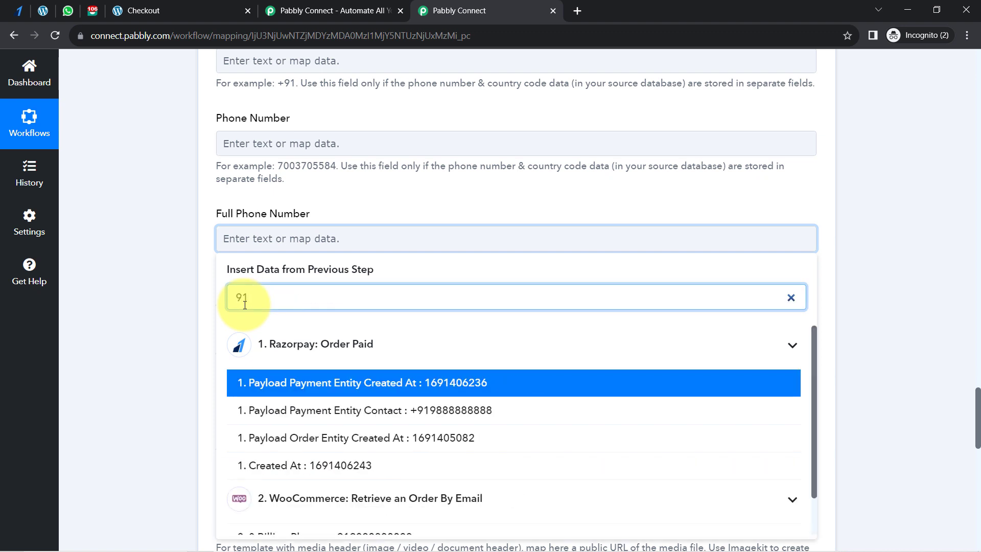
scroll(344, 449, "down", 1)
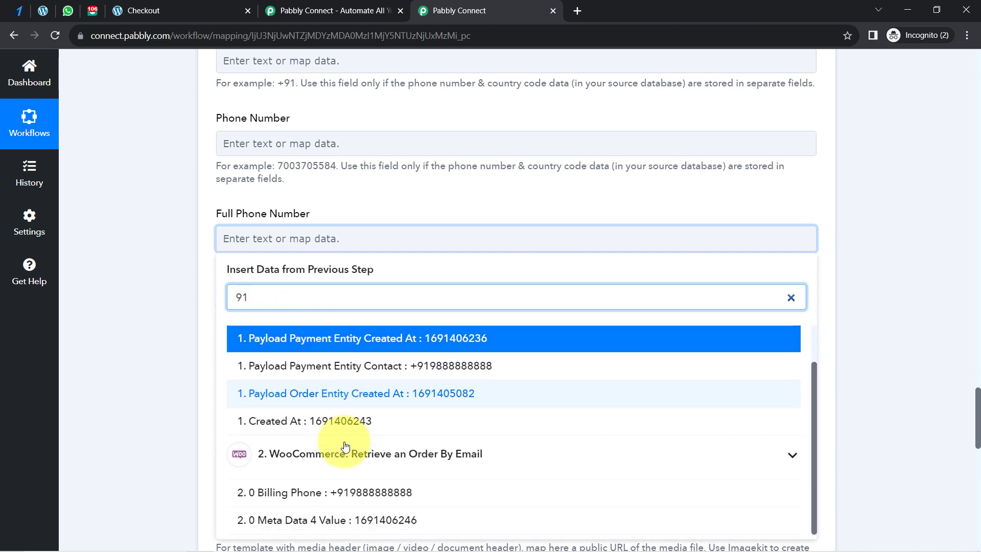
left_click(338, 494)
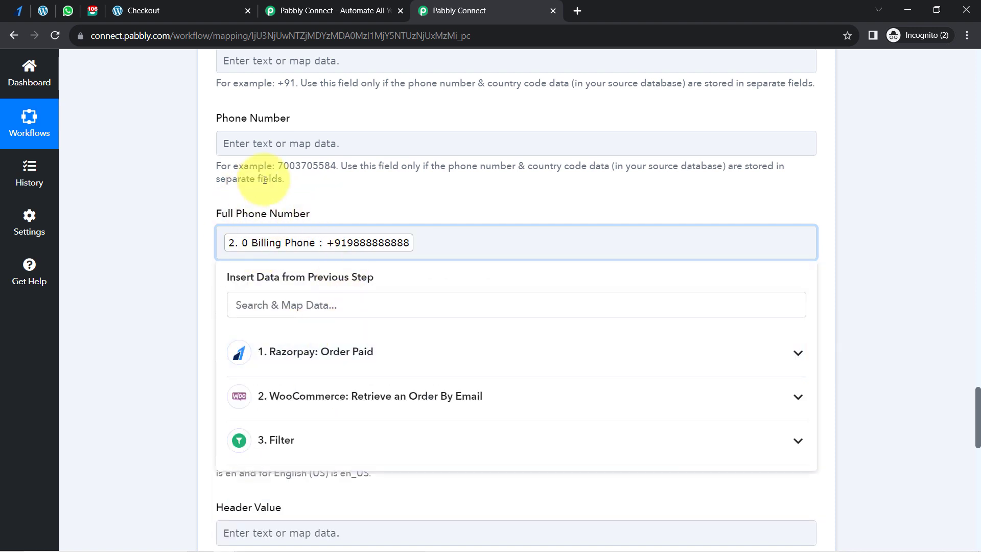
left_click(143, 254)
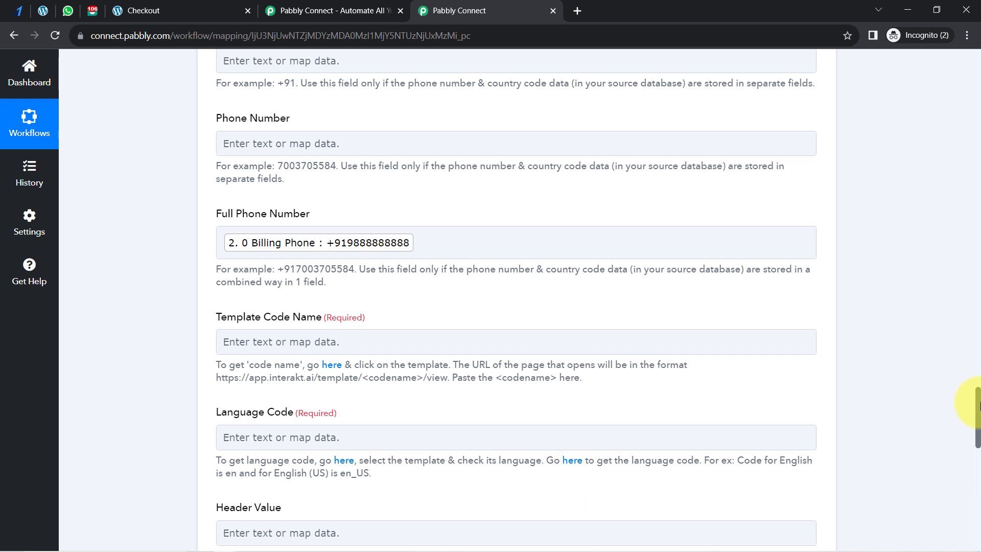
- Copy the code name order_placed_g8 from the Interakt template's URL and paste it as the action's Template Code Name
left_click_drag(977, 406, 977, 429)
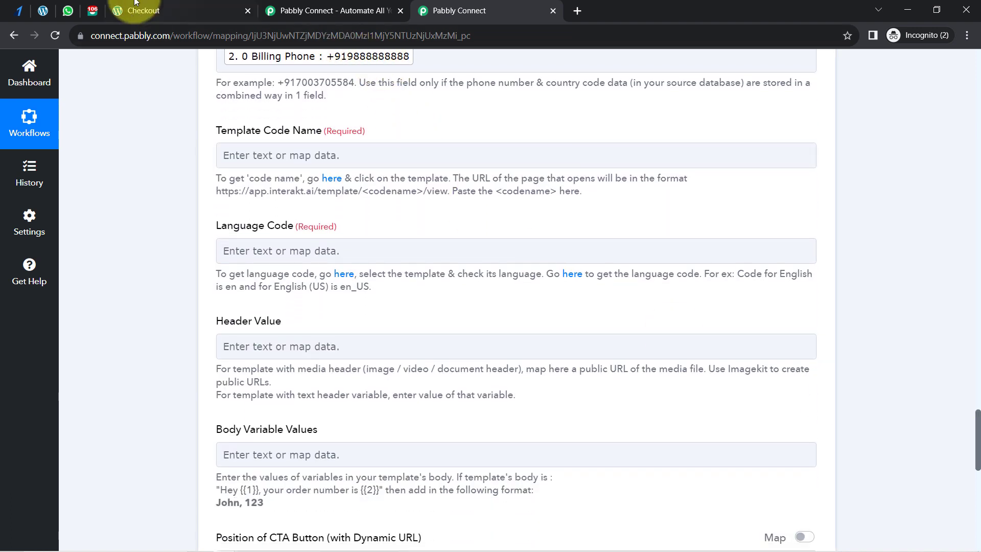
left_click(85, 10)
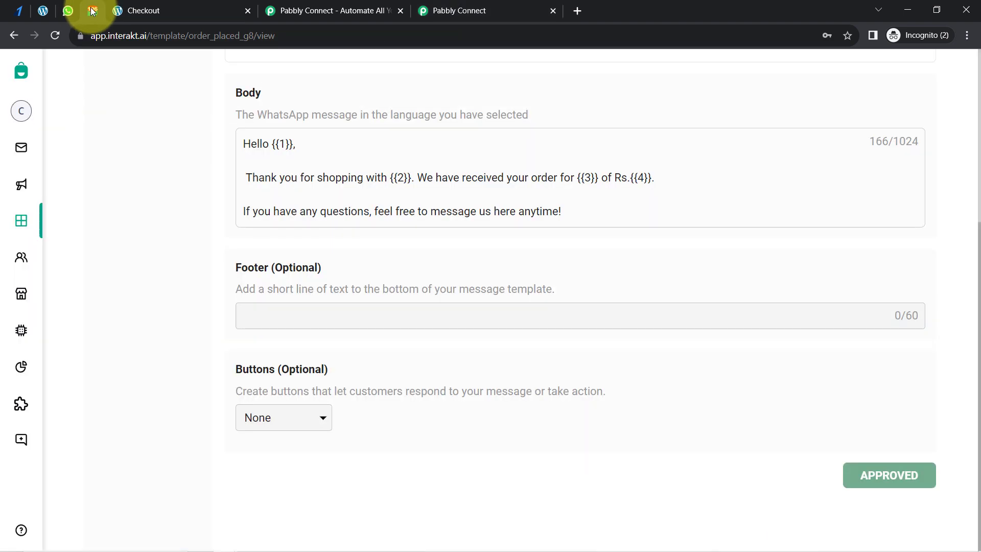
scroll(130, 175, "up", 4)
scroll(131, 175, "up", 2)
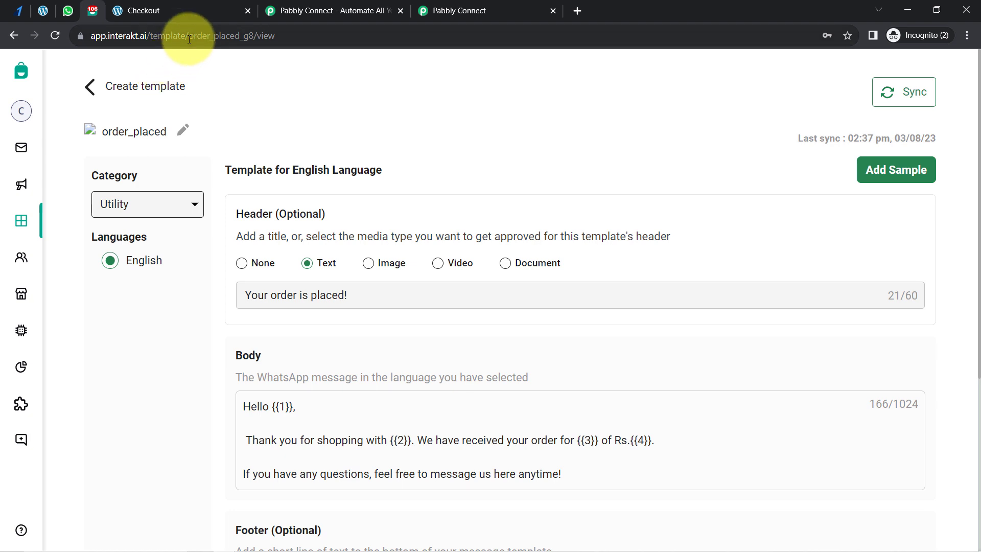
left_click_drag(189, 37, 257, 34)
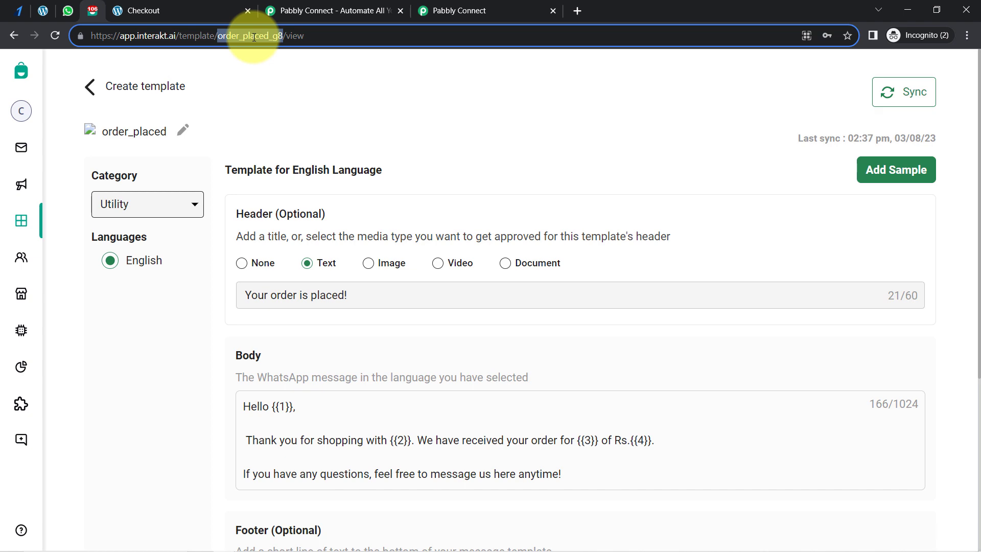
left_click(424, 11)
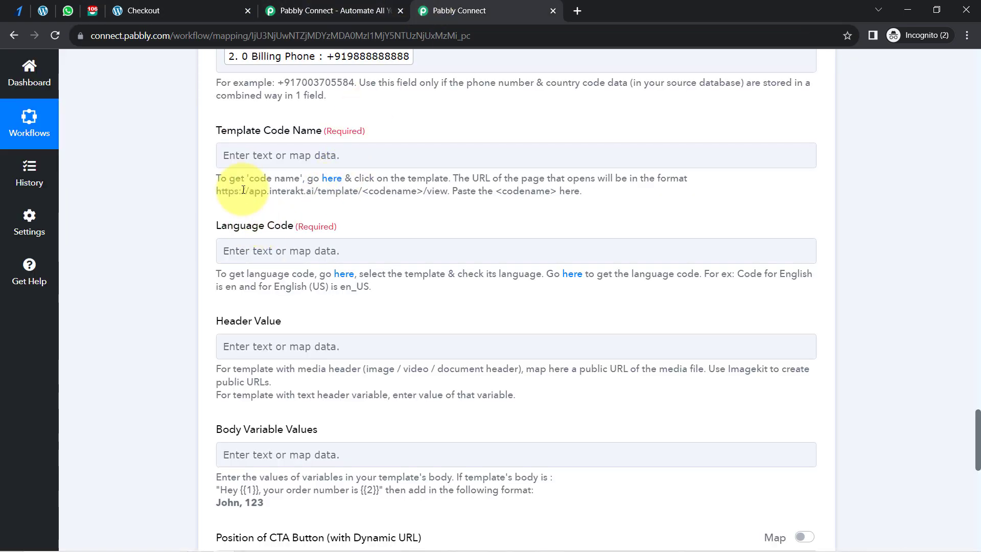
left_click(234, 153)
key("ctrl+v")
left_click(178, 216)
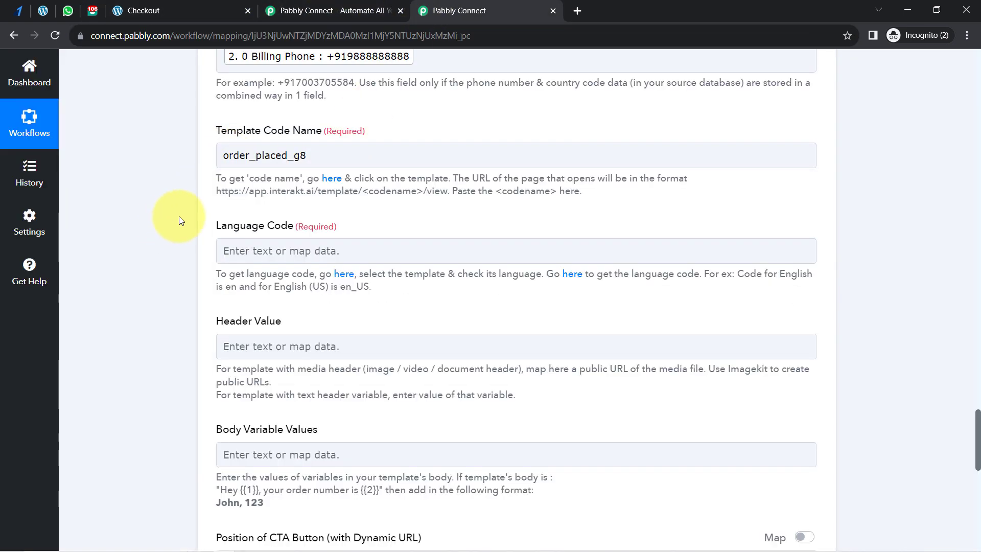
- Check the language code examples in the field guidance and set the Language Code to en
left_click_drag(227, 225, 284, 231)
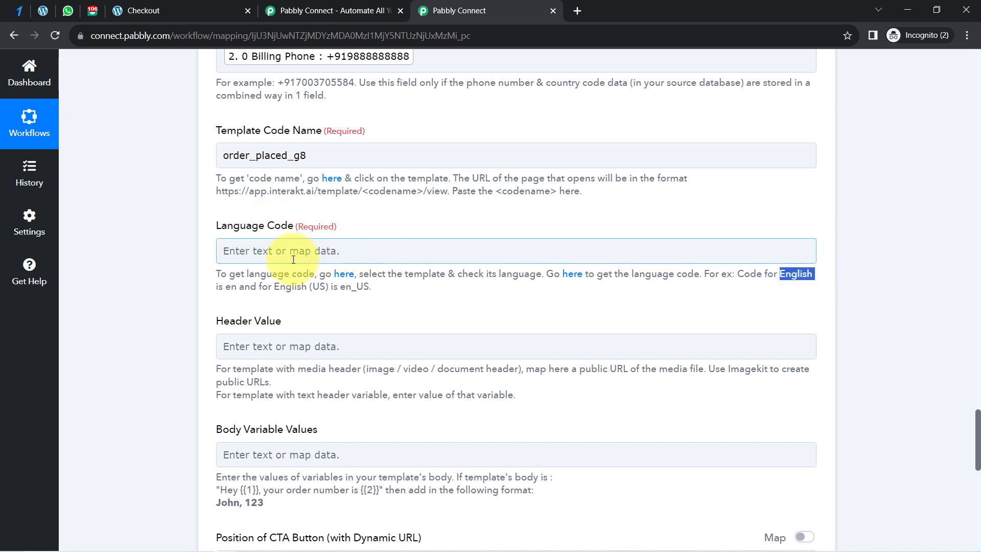
left_click_drag(222, 286, 237, 287)
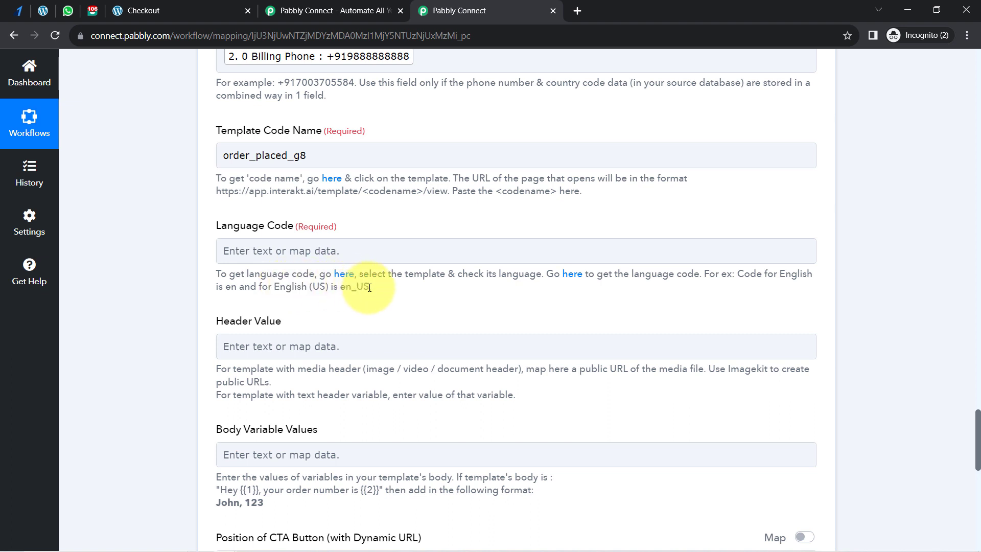
left_click_drag(369, 288, 347, 288)
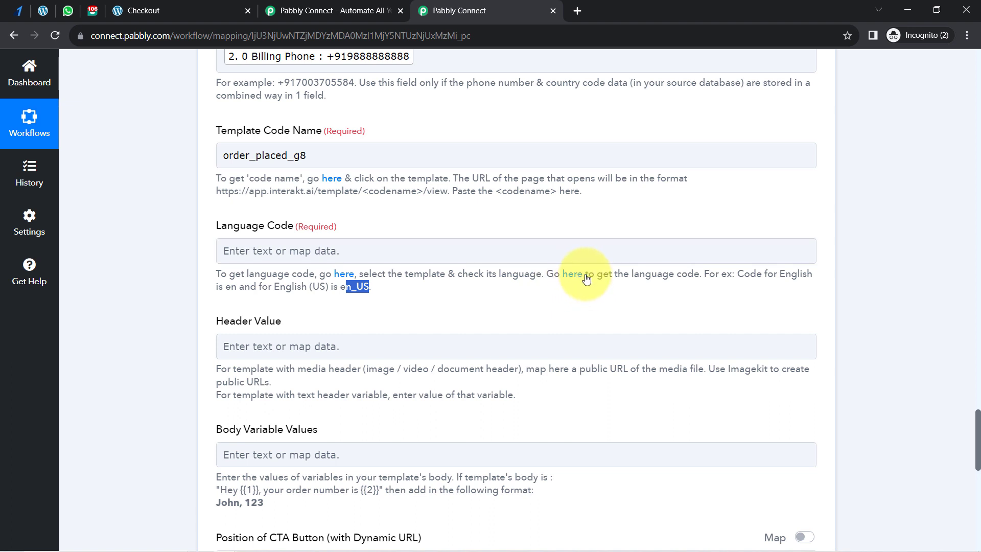
left_click(242, 257)
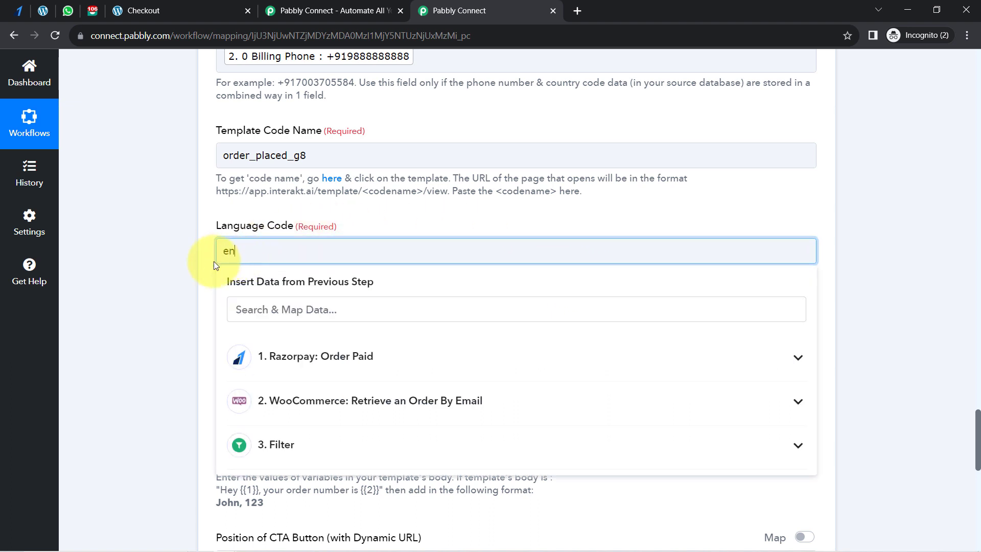
left_click(183, 274)
- Close the Checkout page and the Pabbly Connect homepage, keeping the workflow page open
left_click(92, 12)
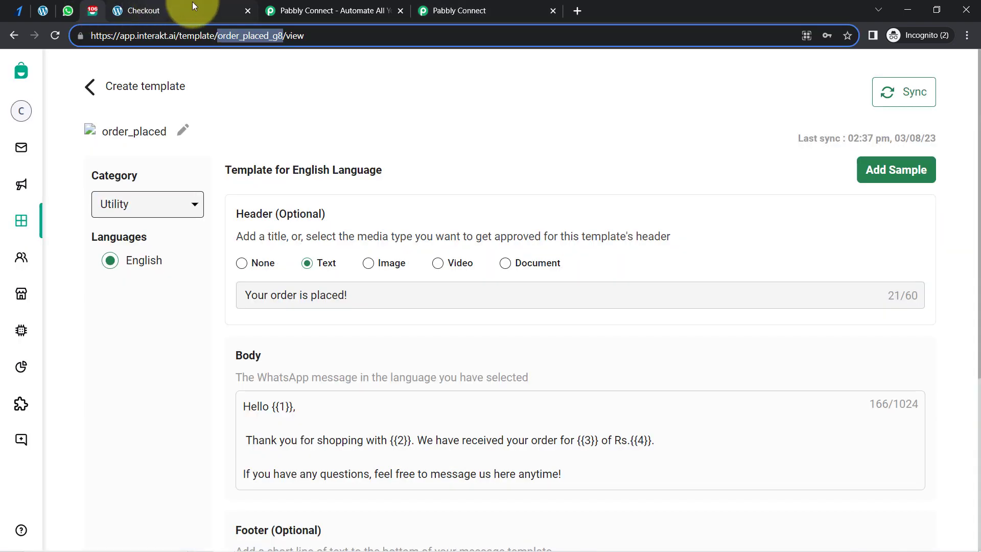
left_click(247, 11)
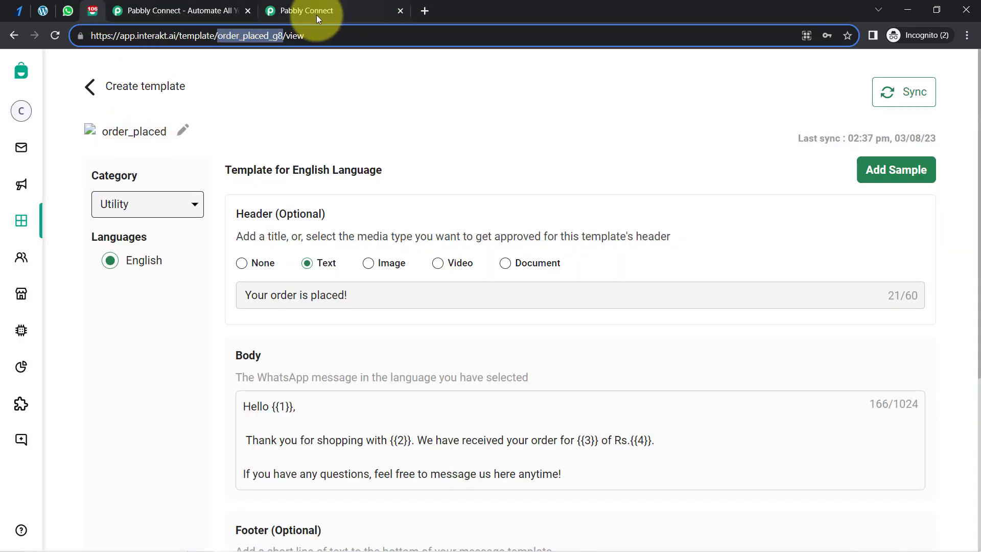
left_click_drag(317, 15, 217, 6)
left_click(303, 7)
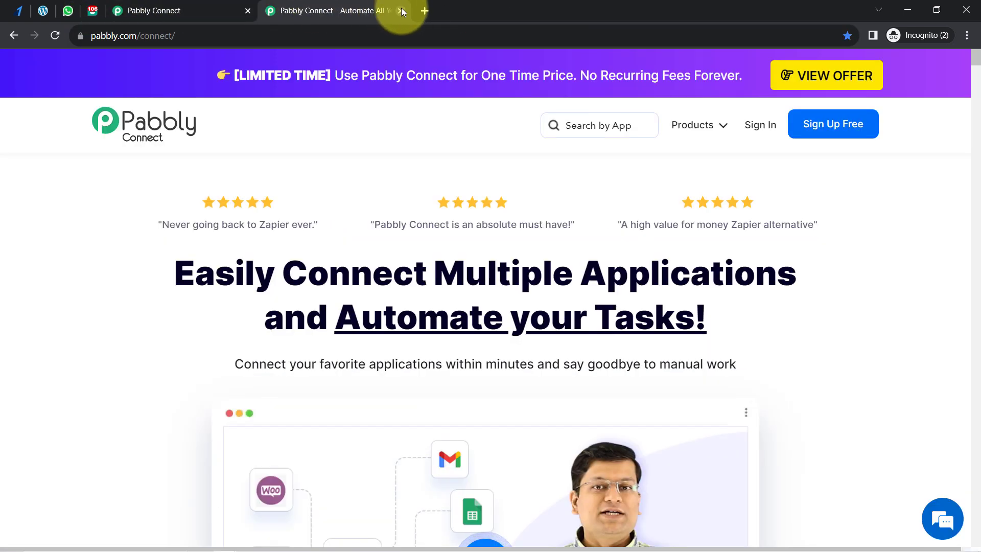
key("ctrl+w")
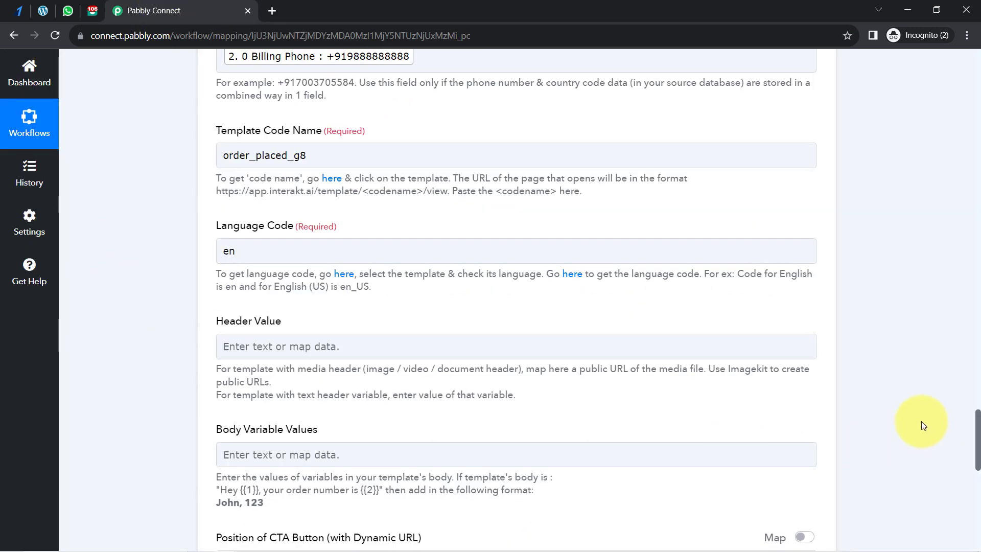
- Copy the header text "Your order is placed!" from the Interakt template and paste it into the action's Header Value
scroll(977, 428, "down", 3)
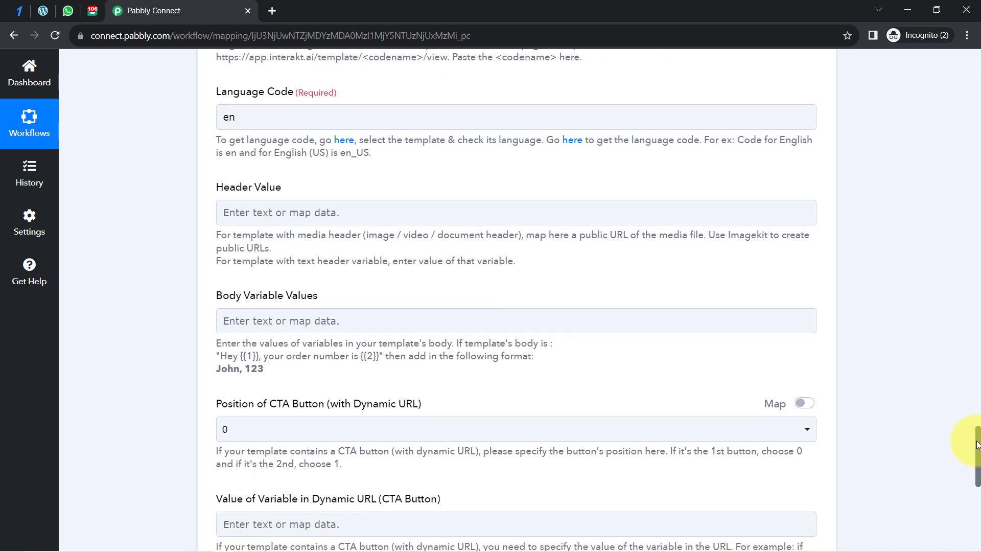
left_click(92, 10)
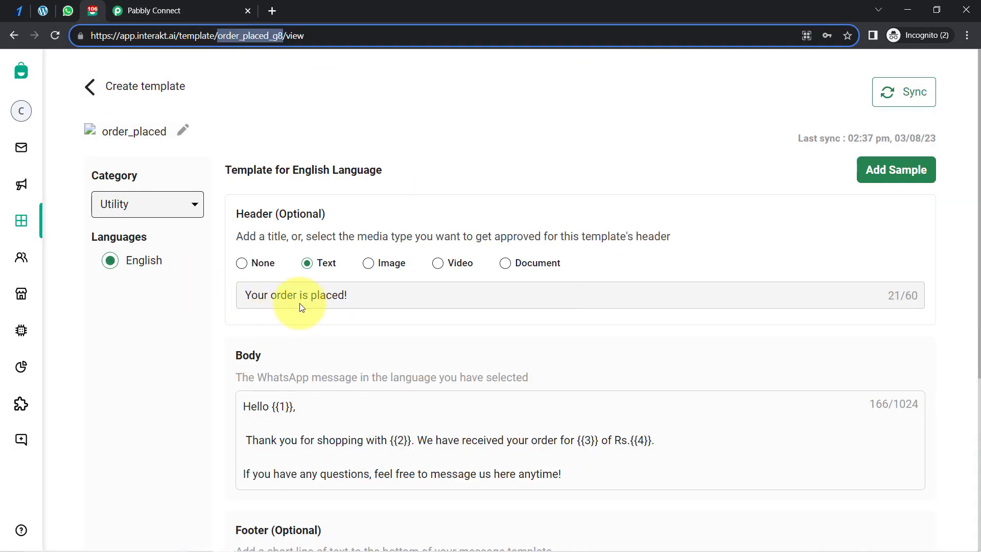
triple_click(296, 289)
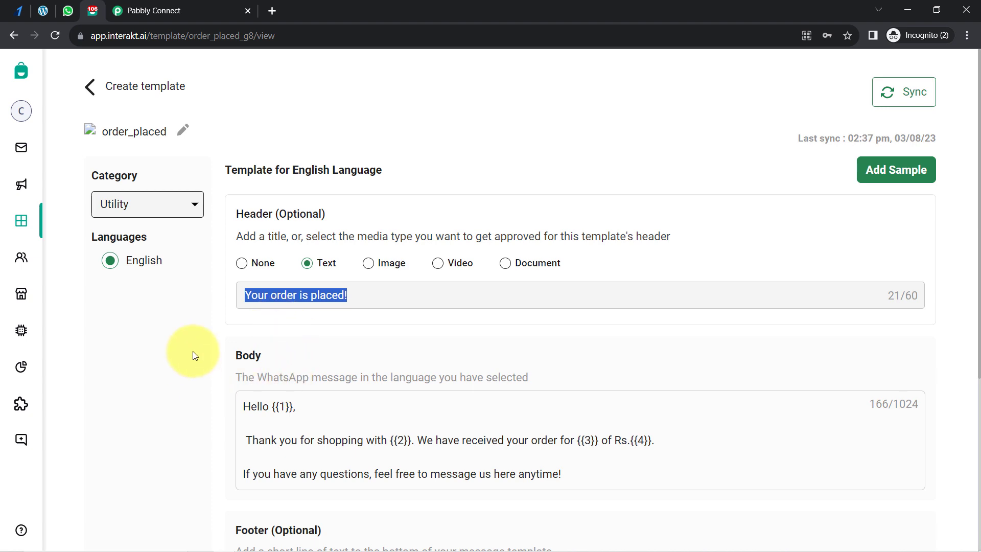
left_click(180, 7)
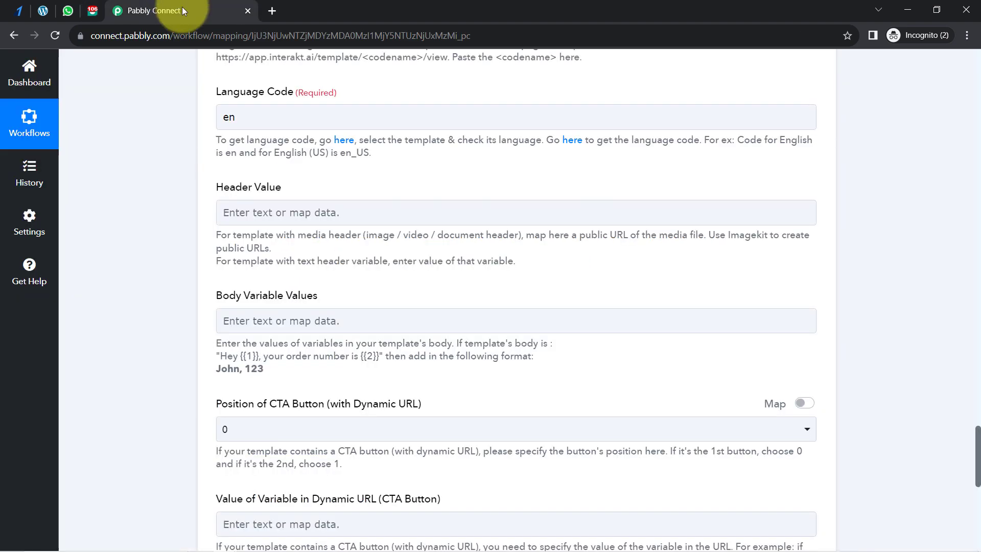
left_click(233, 211)
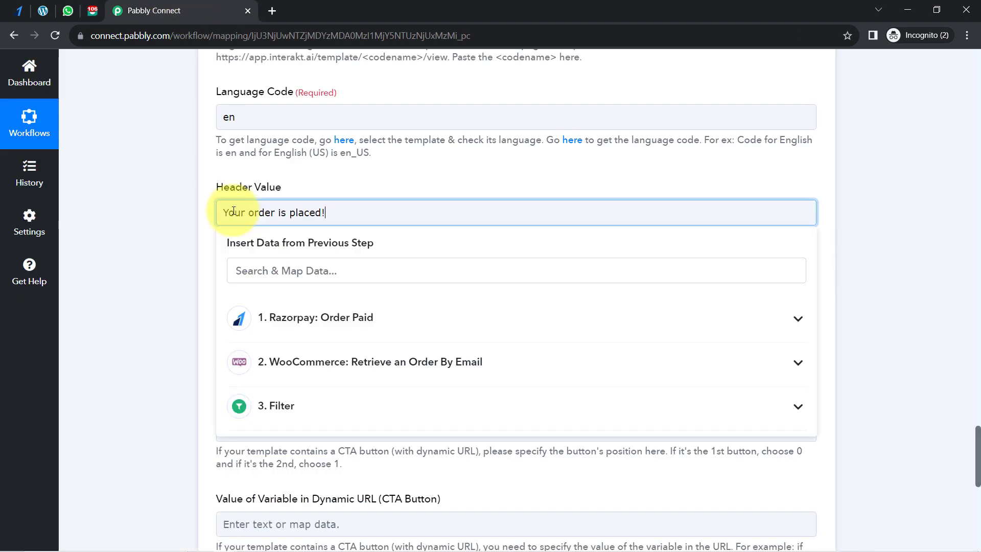
left_click(178, 253)
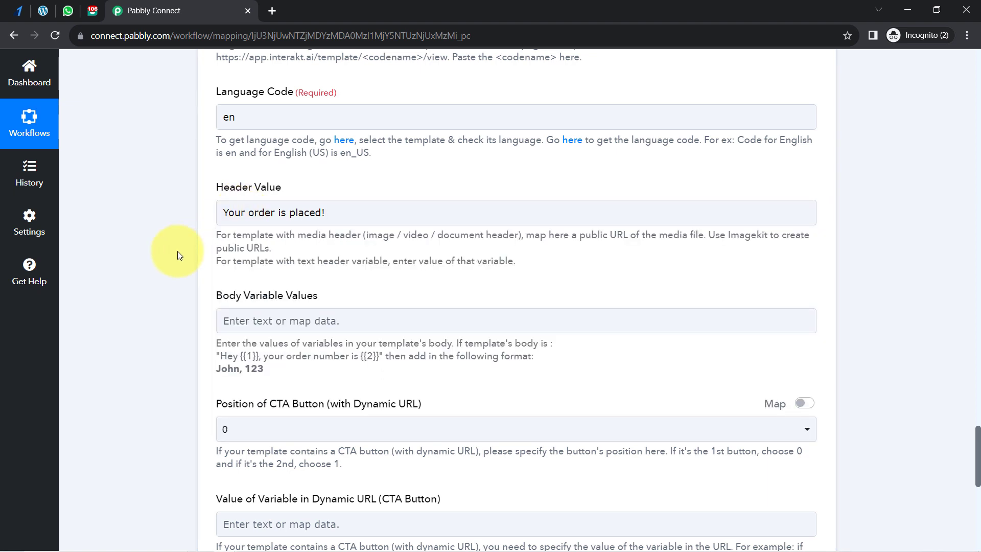
left_click_drag(305, 217, 234, 218)
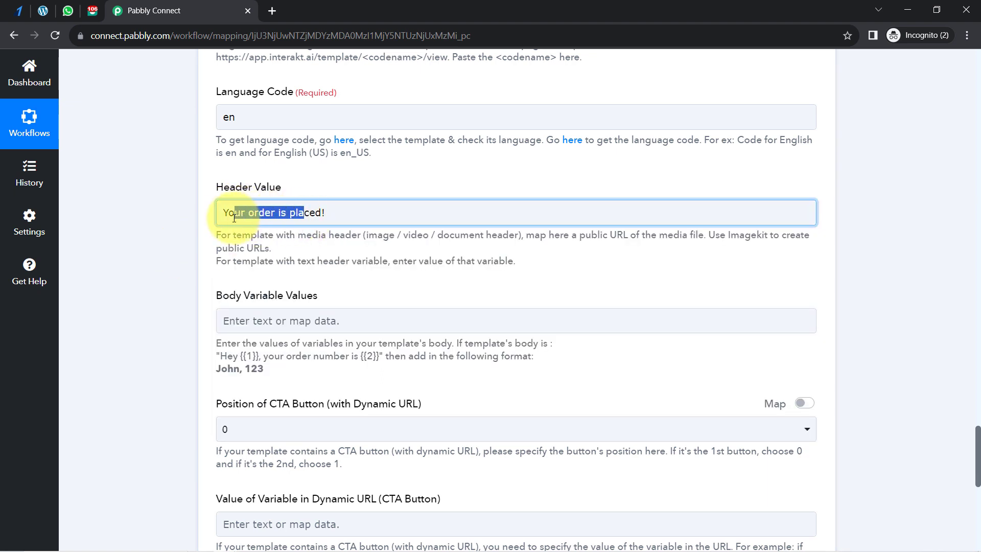
left_click(153, 264)
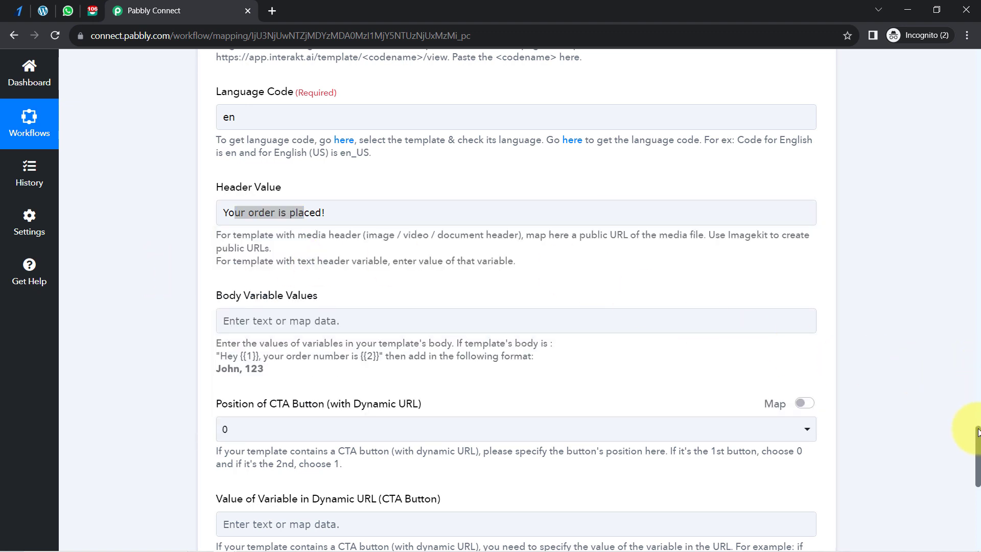
left_click(327, 213)
left_click_drag(329, 213, 261, 213)
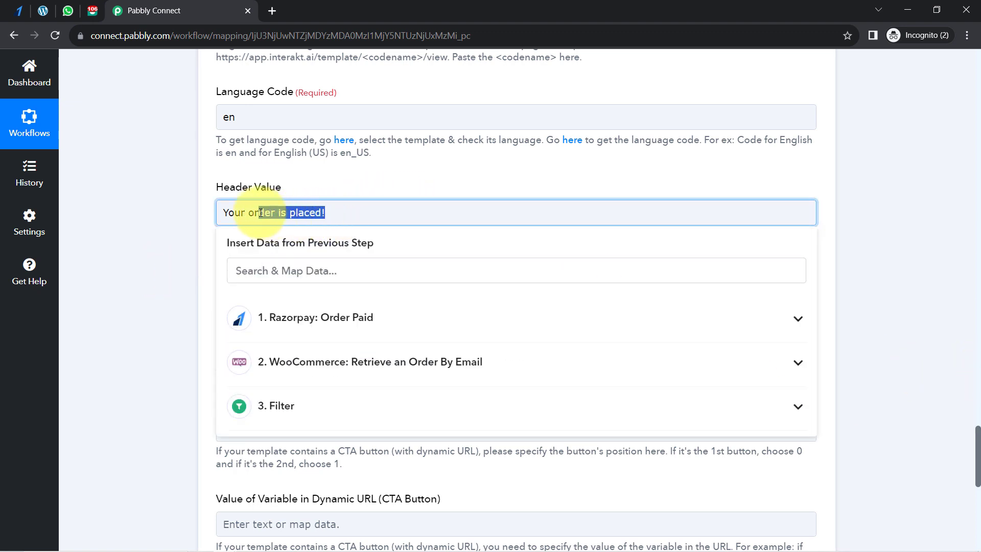
left_click(219, 108)
left_click(164, 210)
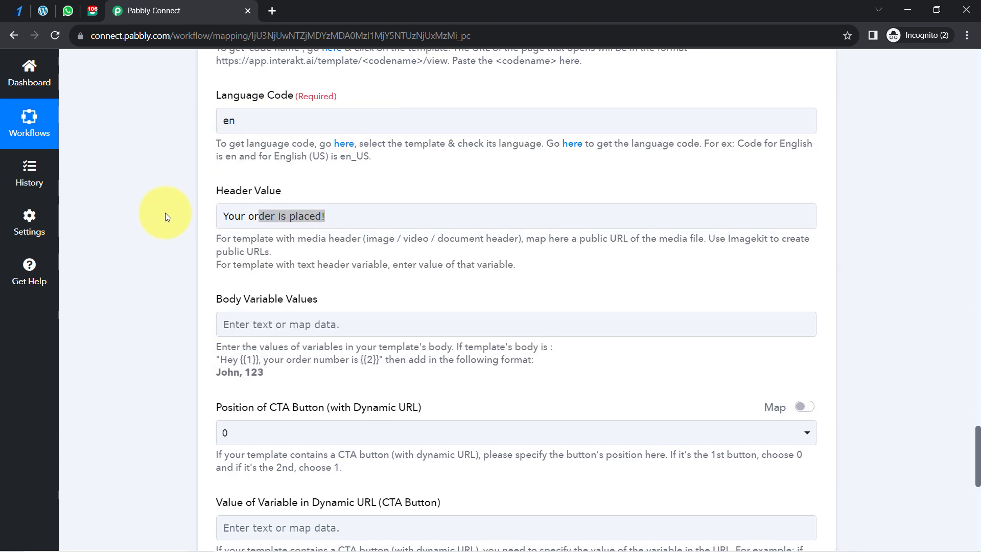
scroll(164, 213, "up", 3)
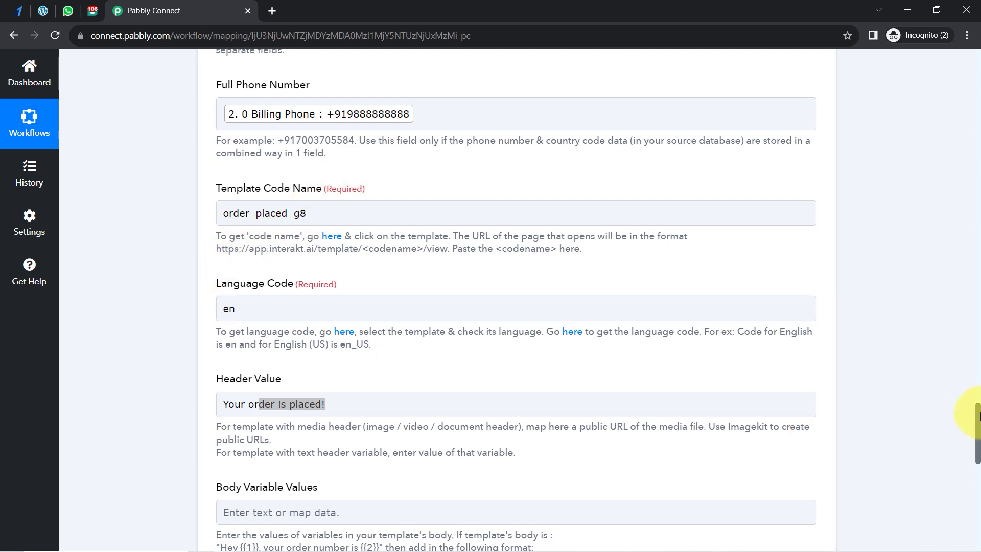
- Examine the variables {{1}} to {{4}} in the Interakt template's body and compare them with the comma-separated format example under Body Variable Values
left_click_drag(976, 416, 972, 461)
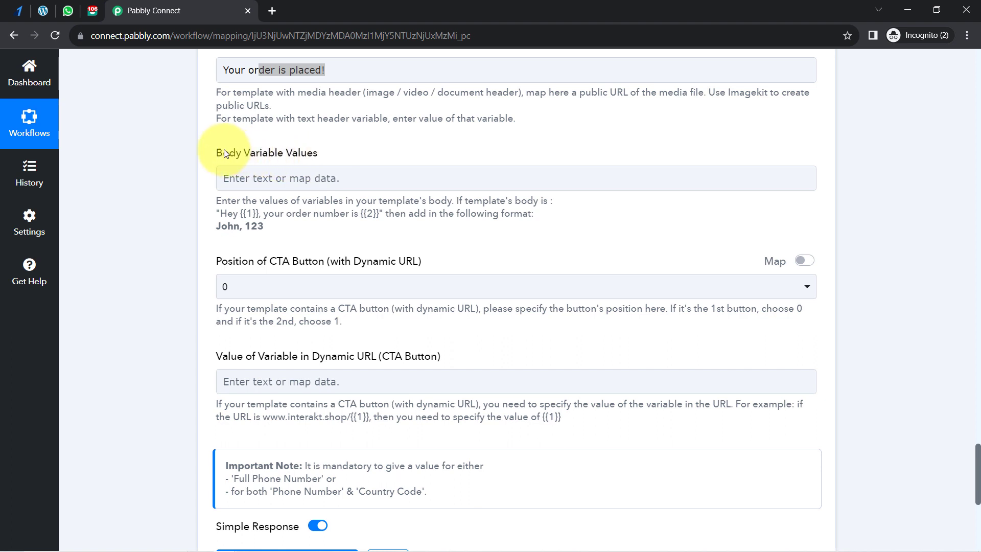
left_click_drag(259, 153, 305, 153)
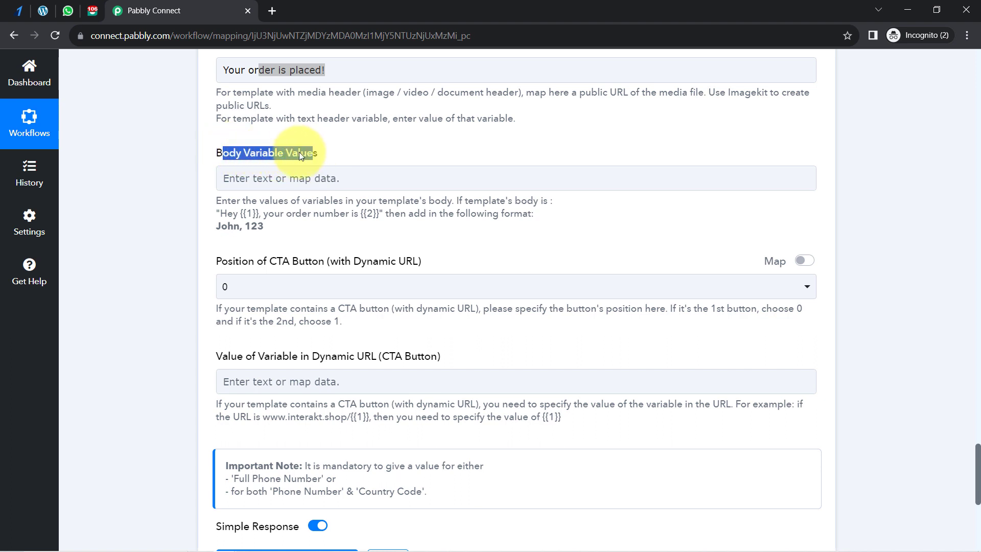
left_click(299, 152)
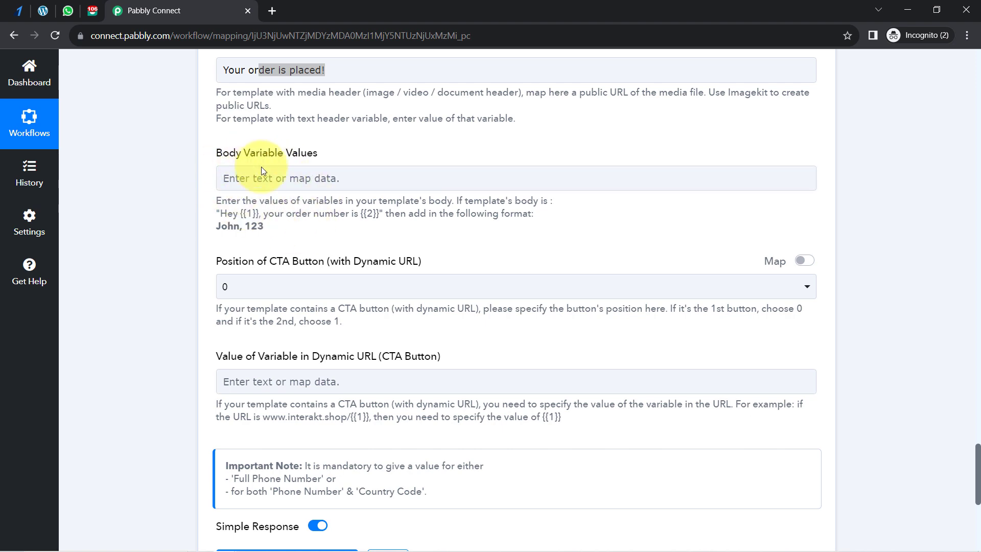
left_click(92, 11)
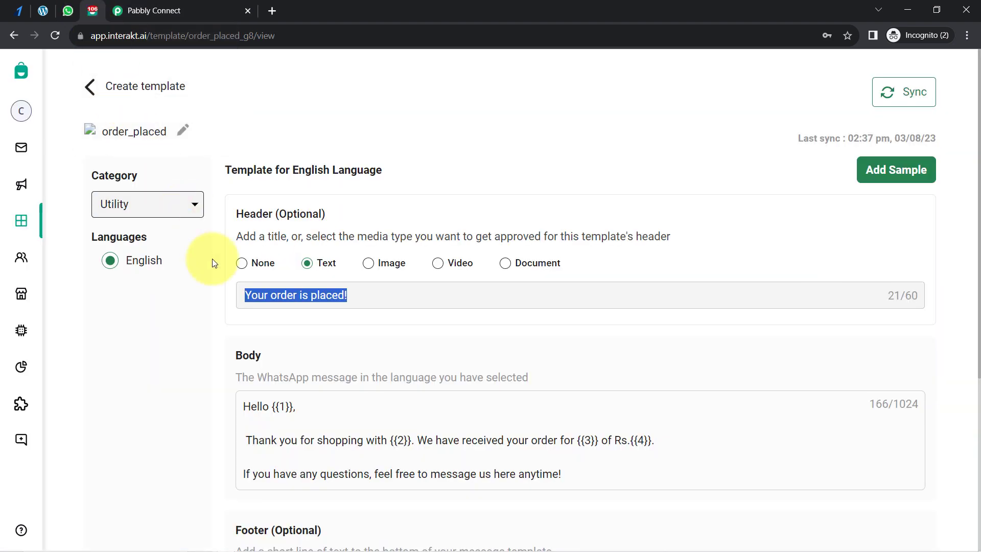
scroll(238, 327, "down", 3)
left_click_drag(295, 279, 262, 279)
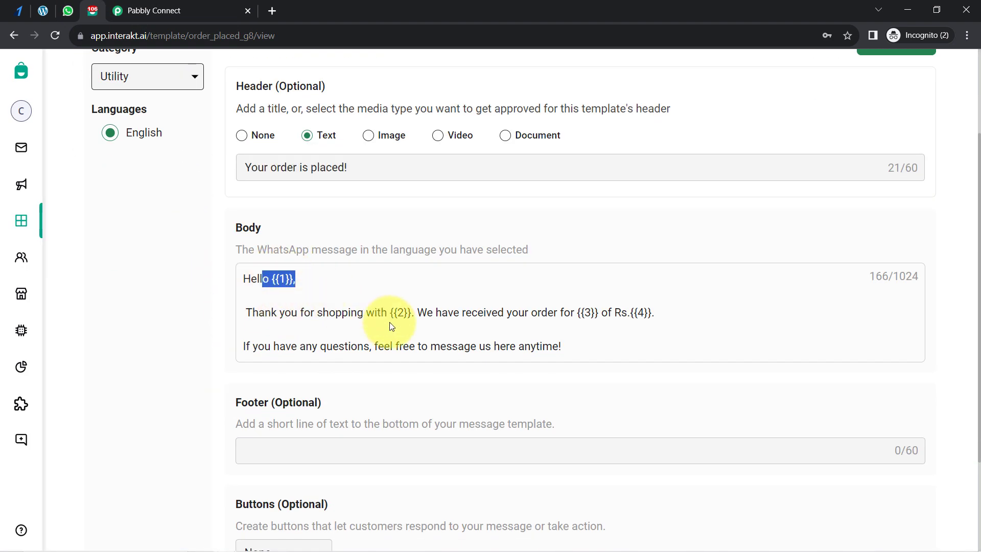
left_click_drag(381, 315, 411, 317)
left_click_drag(570, 312, 591, 314)
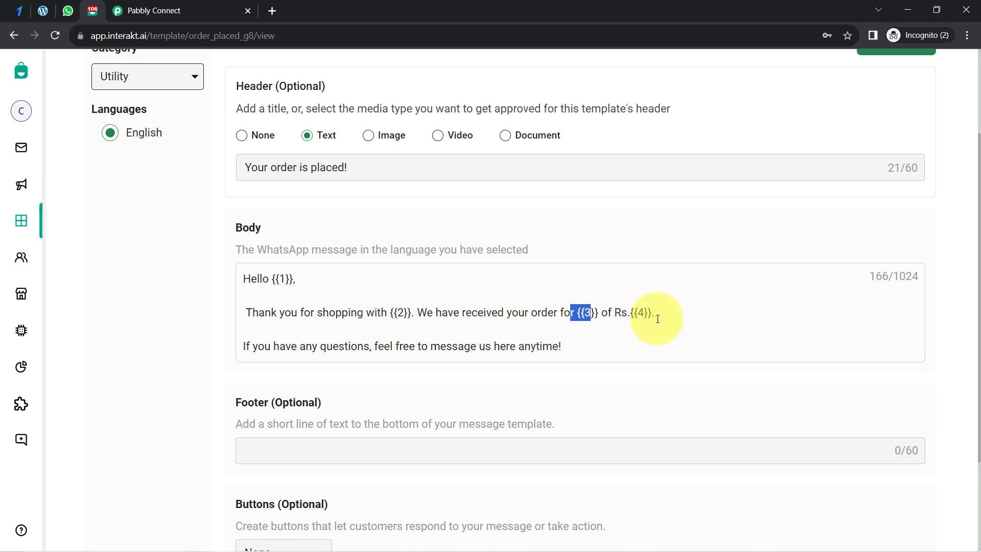
left_click_drag(654, 314, 619, 313)
left_click(174, 4)
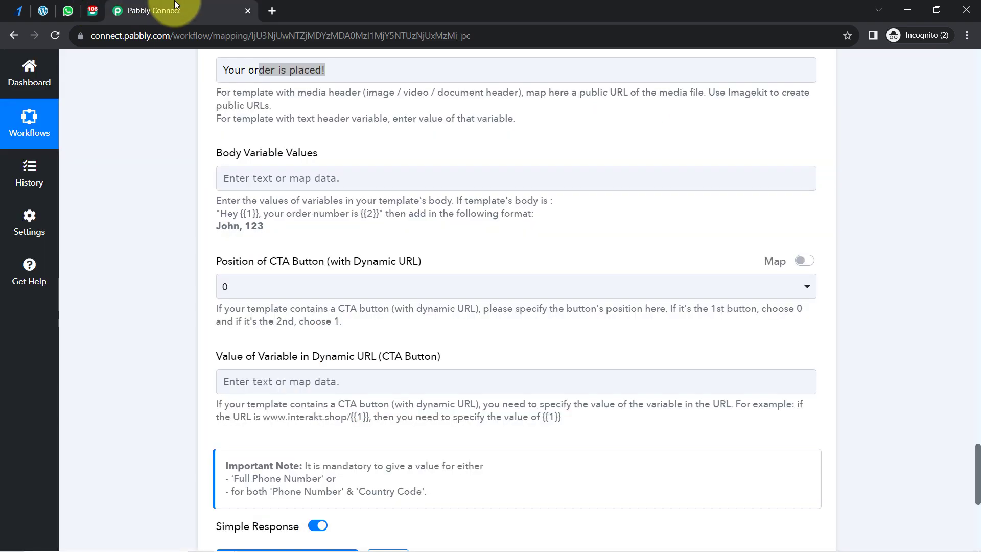
double_click(222, 227)
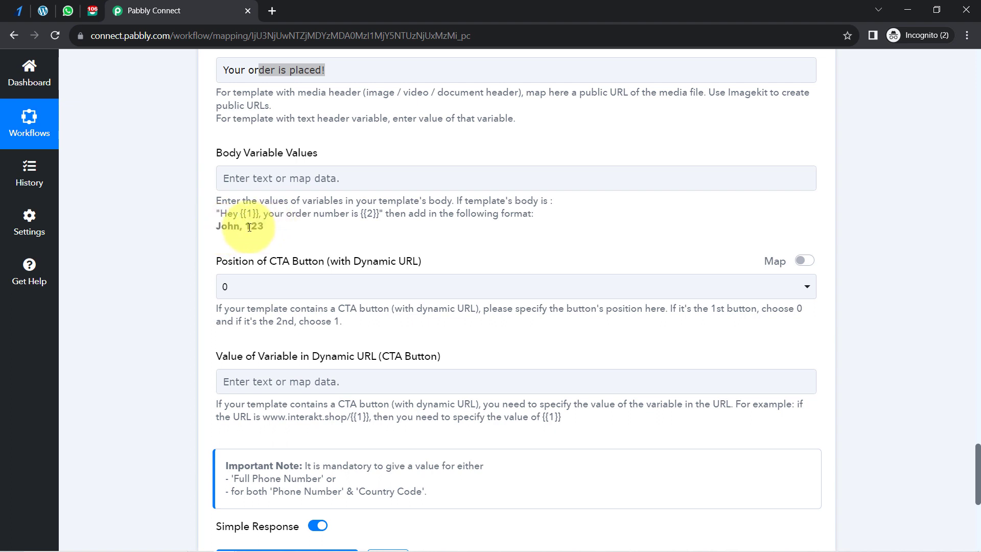
left_click_drag(263, 226, 207, 228)
left_click(82, 8)
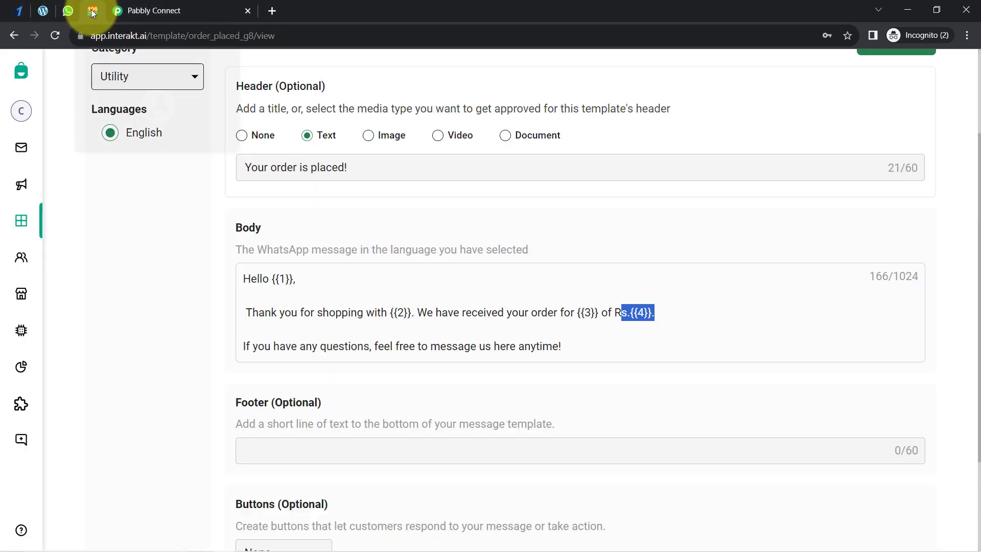
left_click(227, 4)
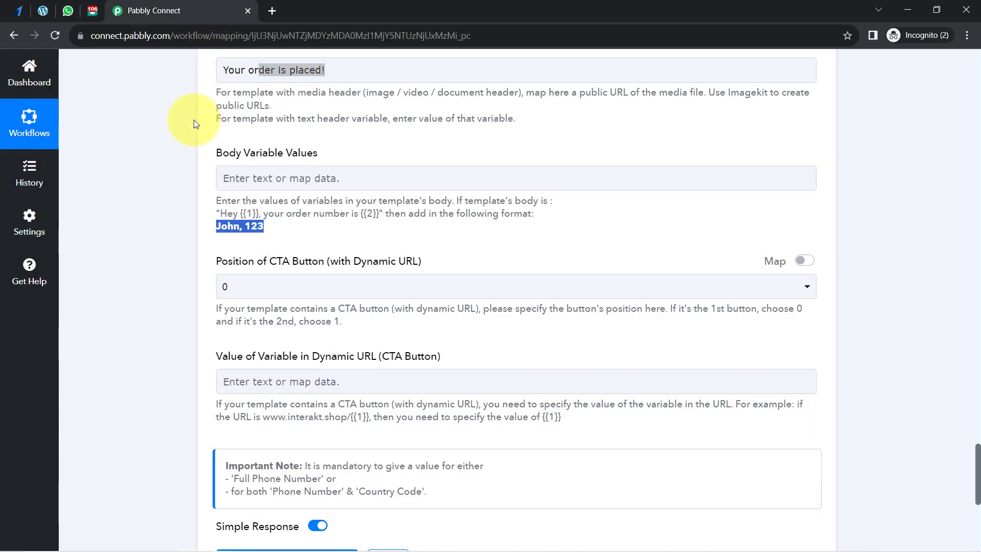
- Map the WooCommerce Billing First Name and Billing Last Name into Body Variable Values as the template's first variable
left_click(237, 177)
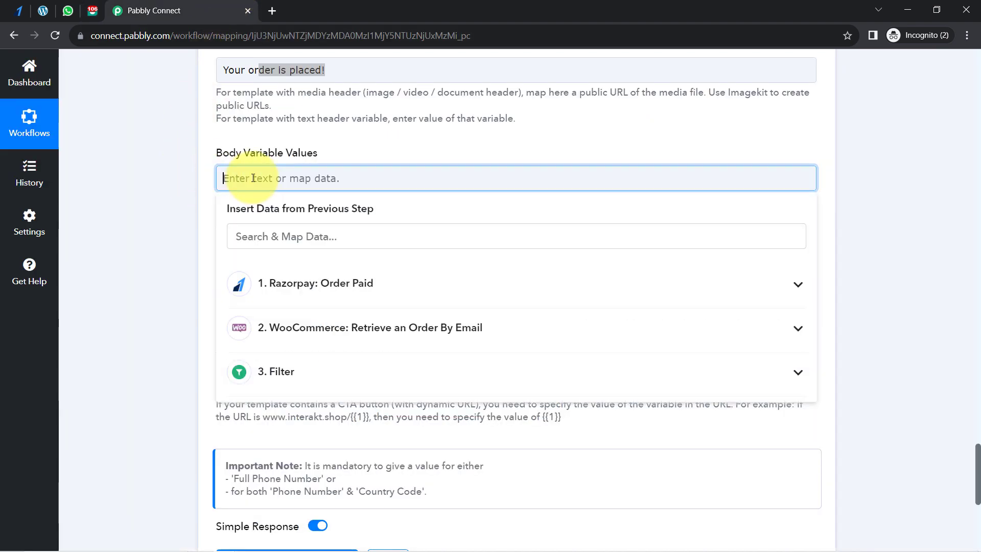
left_click(239, 237)
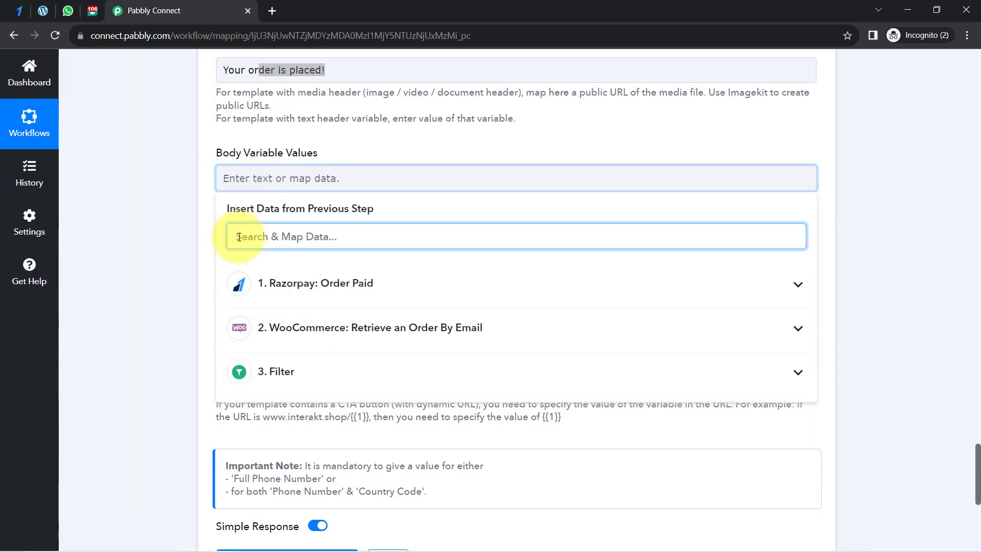
type("test")
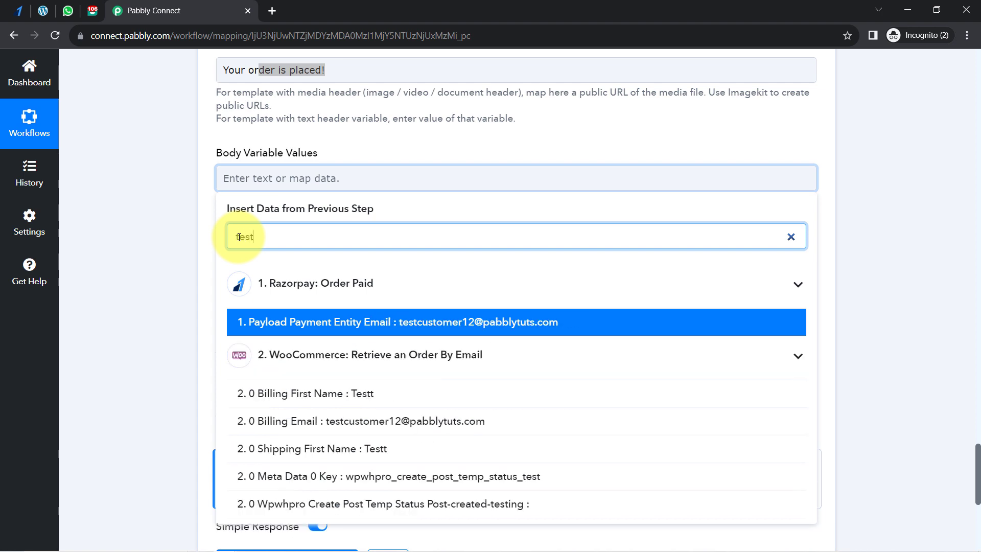
left_click(328, 377)
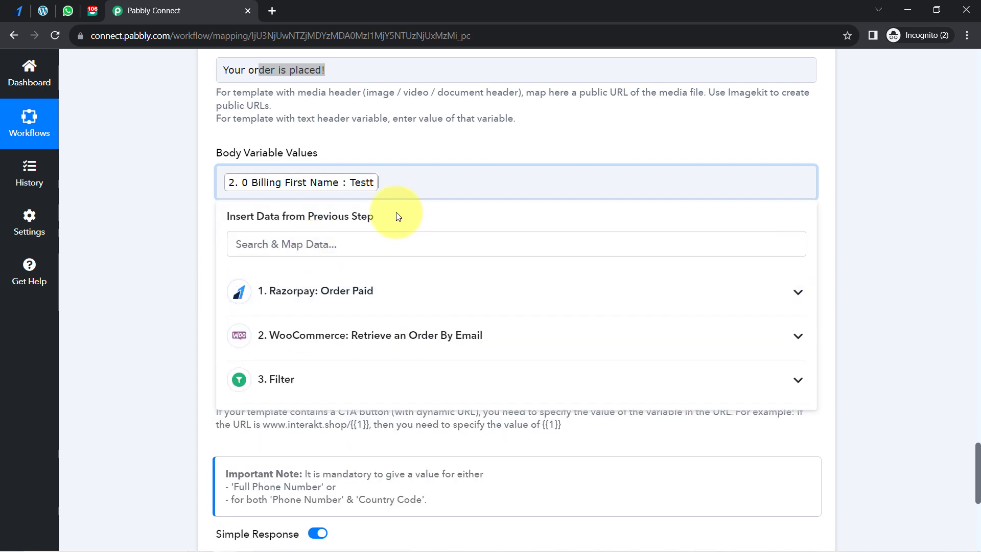
left_click(311, 245)
type("cust")
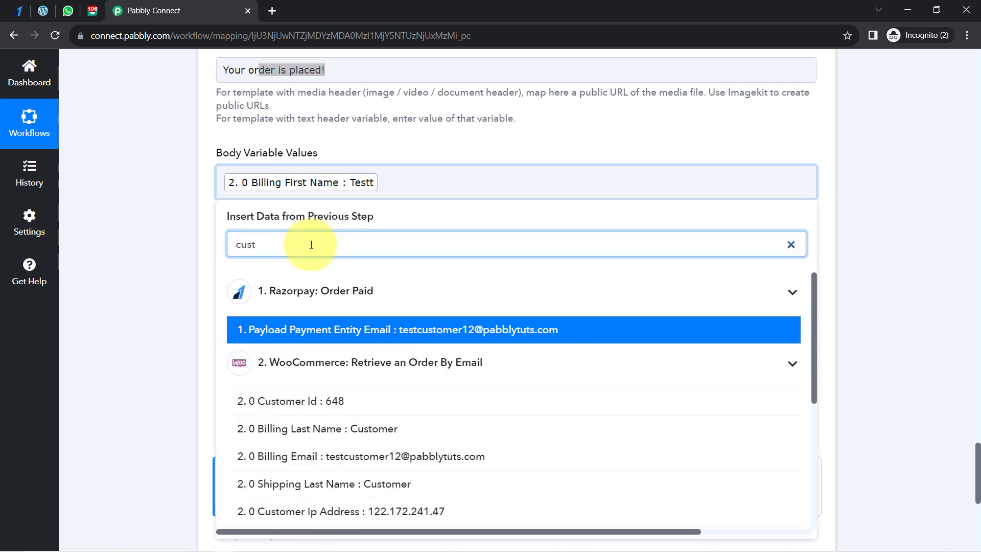
left_click(285, 428)
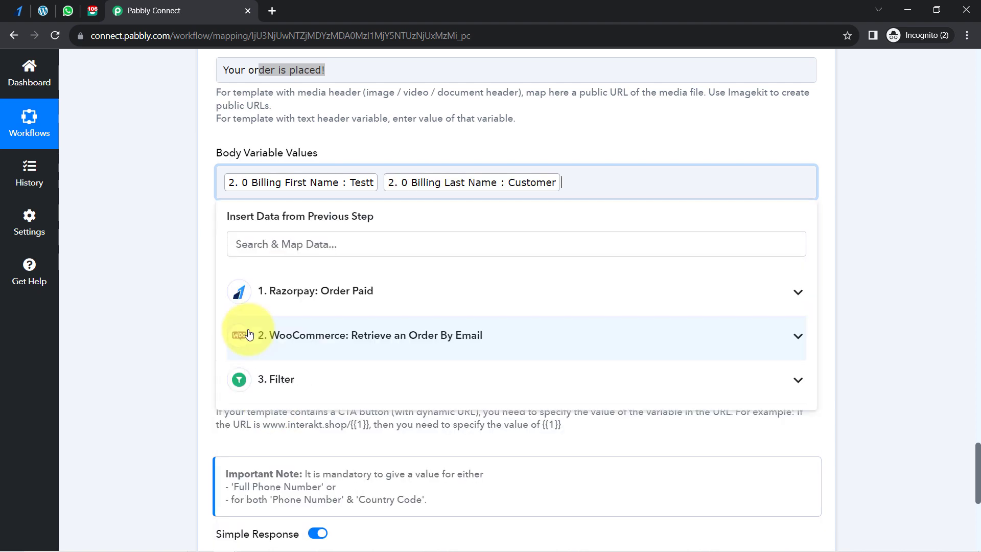
left_click(186, 293)
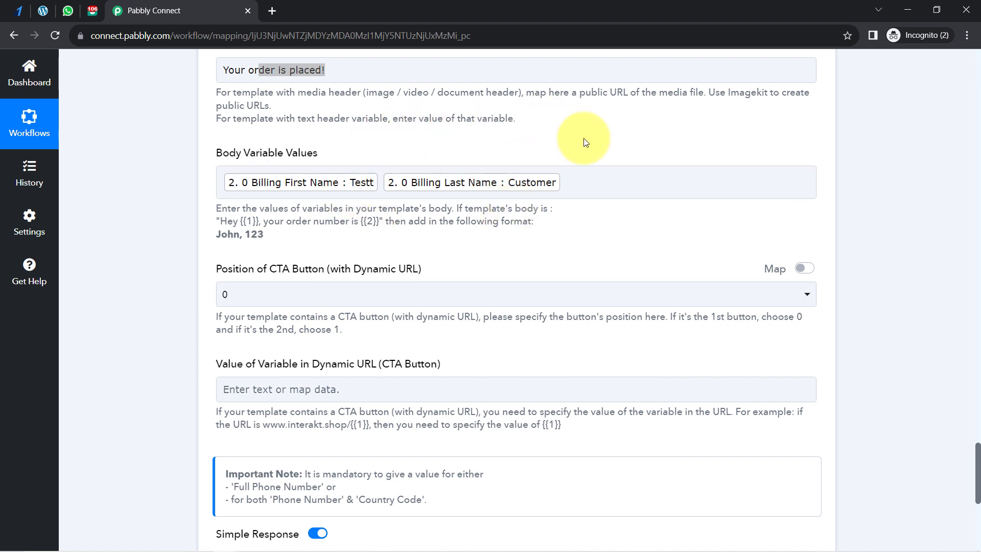
- Add a comma, check the template's variable {{2}}, and map the WooCommerce Billing Company with the value MB, followed by a comma
left_click(593, 176)
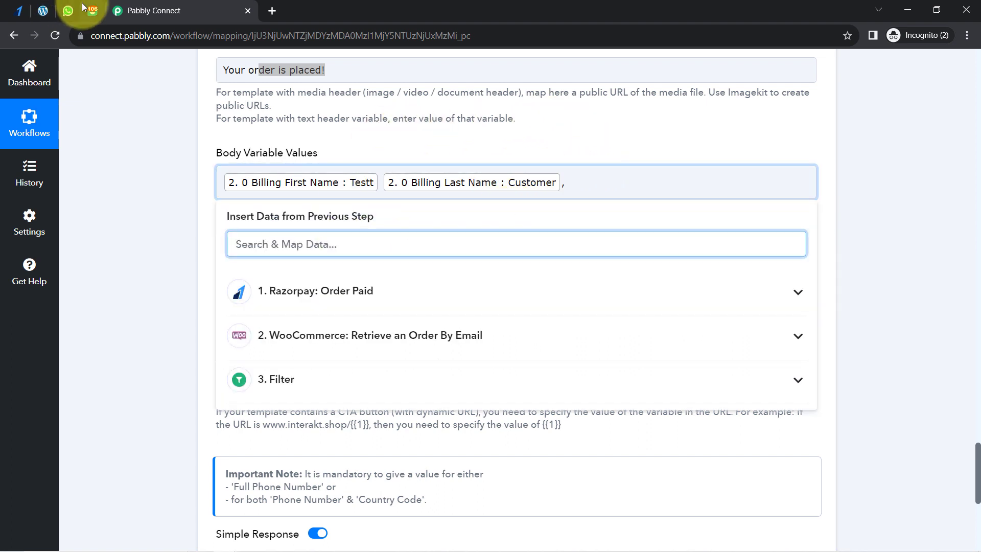
left_click(93, 12)
left_click_drag(427, 312, 374, 313)
left_click(220, 6)
left_click(240, 242)
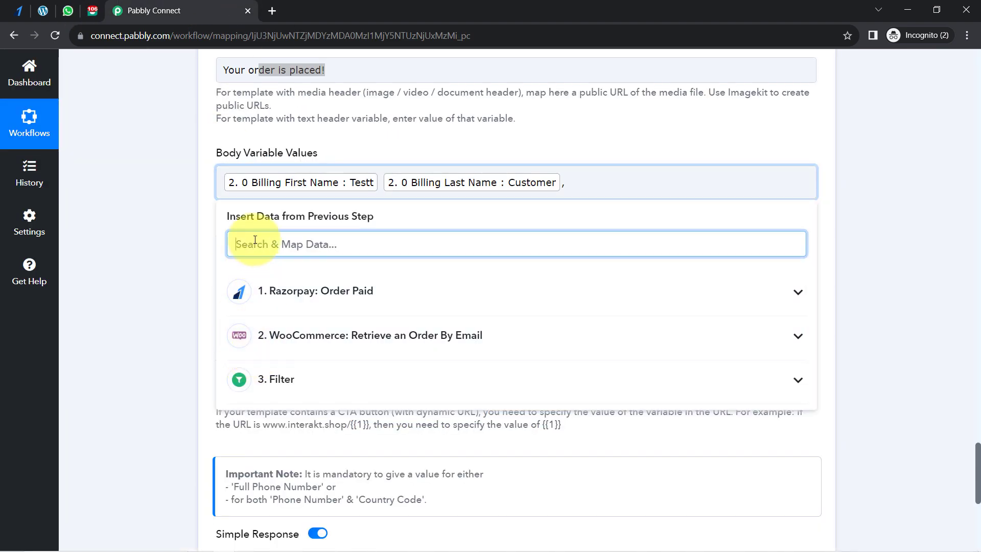
type("compan")
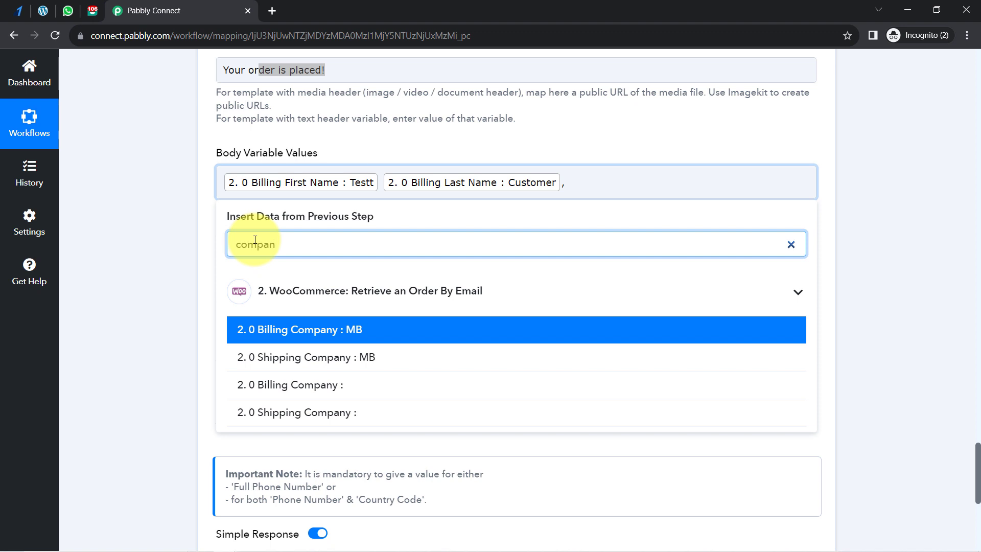
left_click(324, 330)
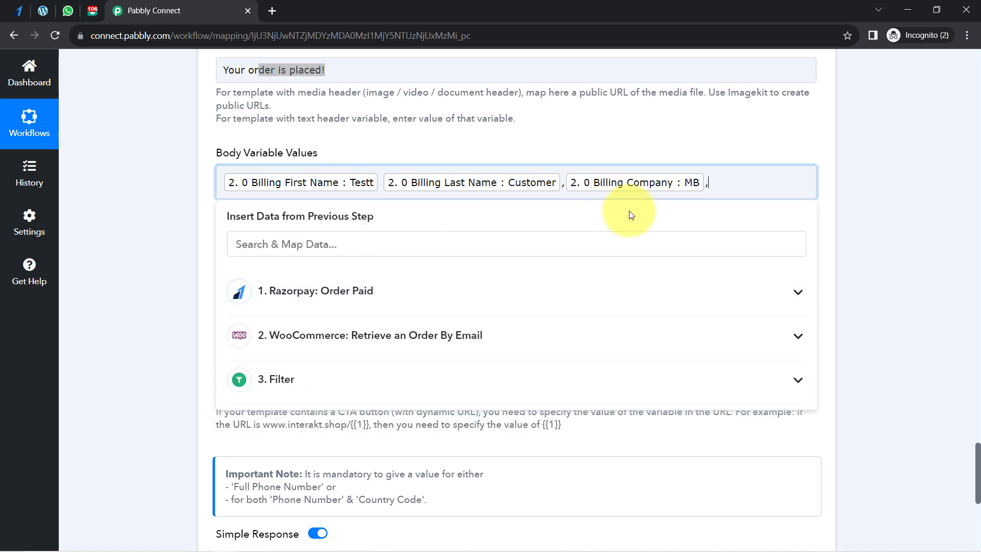
- Check the template's variable {{3}} and map the WooCommerce Line Items 0 Name, White Round Neck T-shirt, followed by a comma
left_click(93, 11)
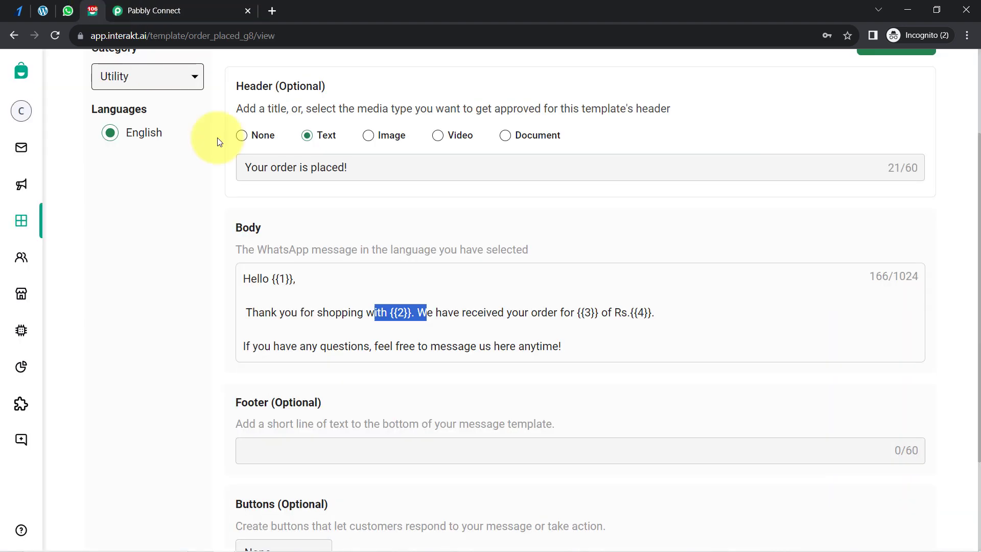
left_click_drag(564, 313, 597, 316)
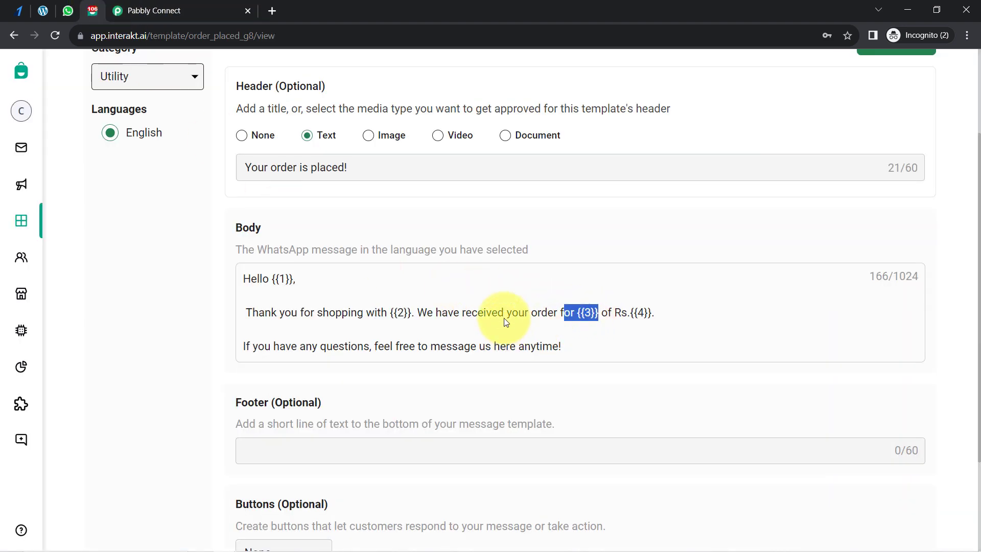
left_click(142, 10)
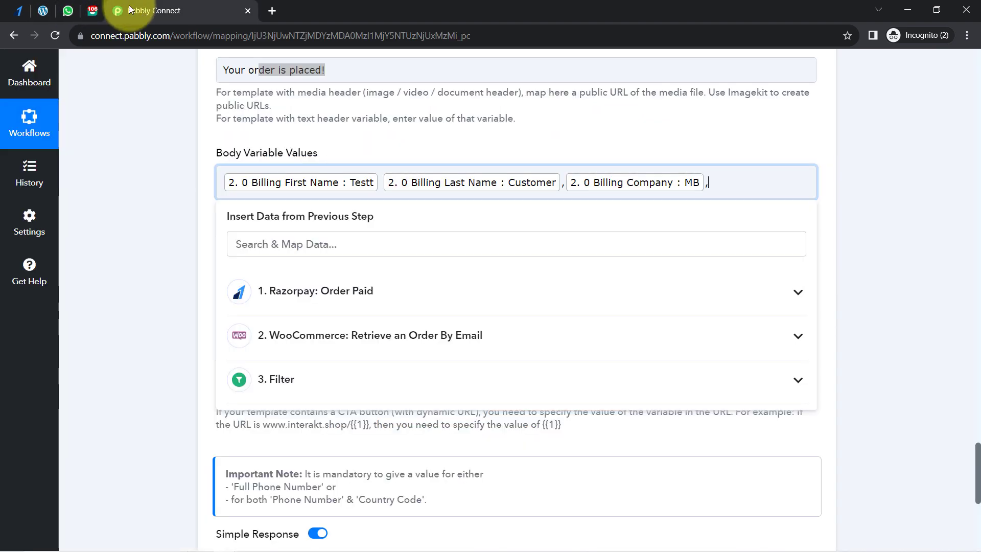
type("white")
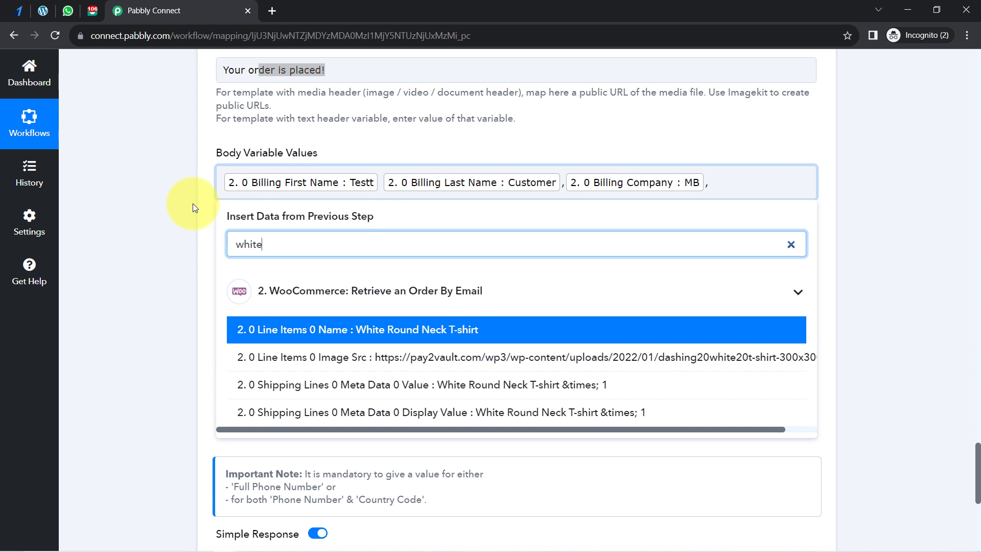
left_click(263, 329)
left_click(588, 205)
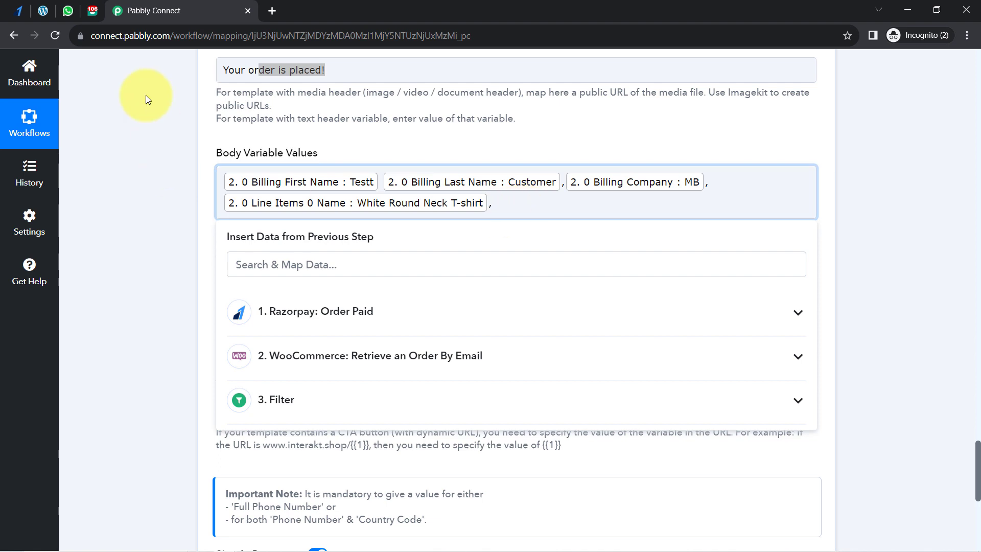
- Check the template's variable {{4}} in Interakt and map the WooCommerce Line Items 0 Price, 1000, as the last entry of Body Variable Values
left_click(93, 10)
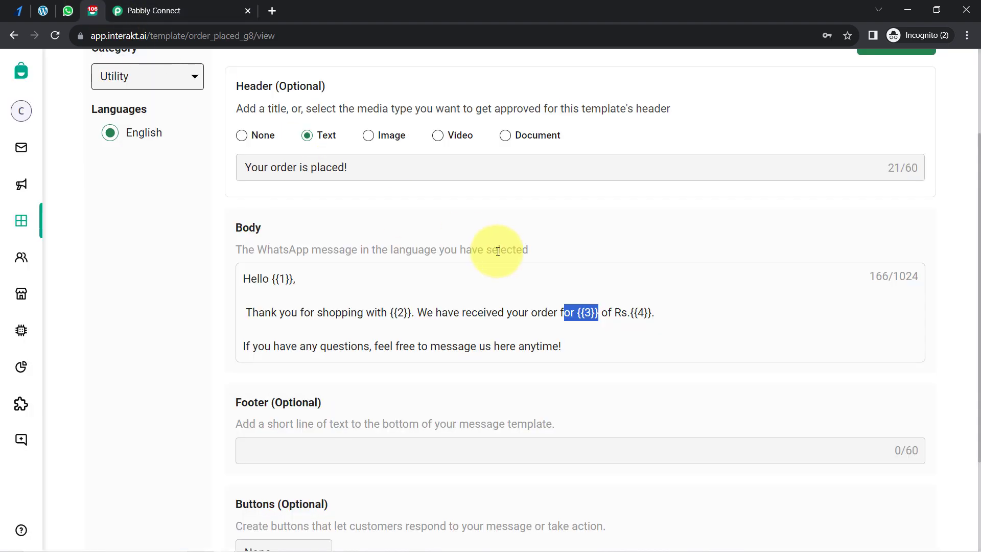
triple_click(621, 307)
left_click(225, 12)
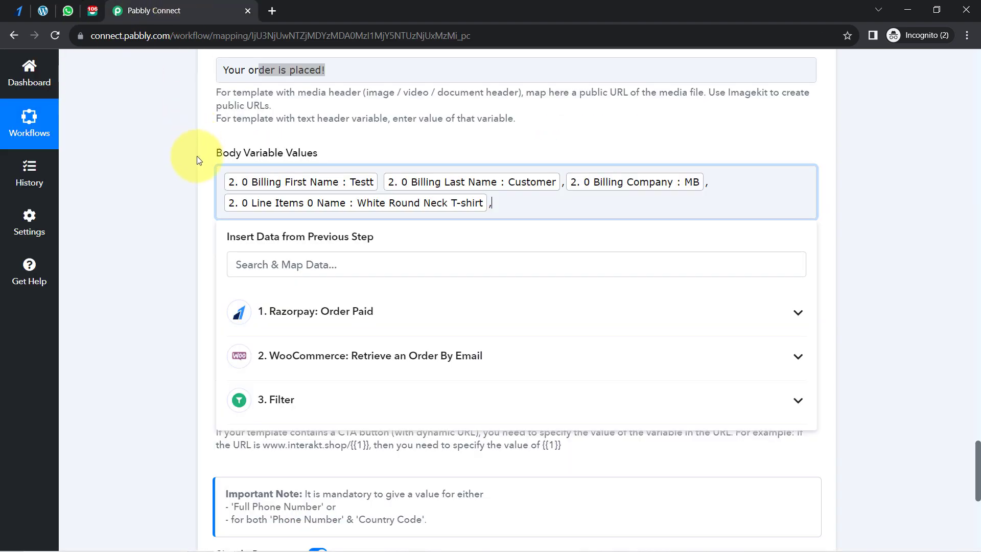
left_click(246, 255)
type("100")
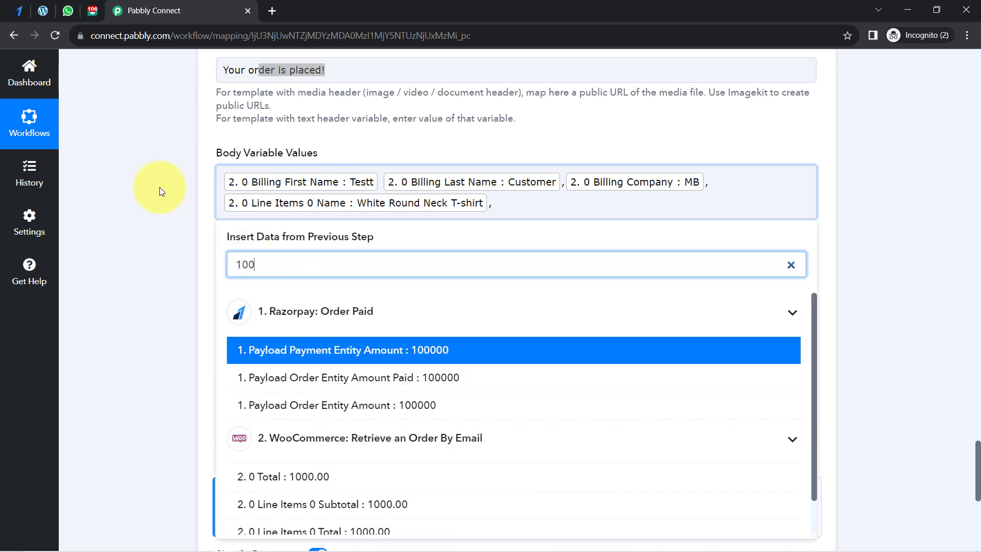
type("0")
scroll(282, 388, "down", 1)
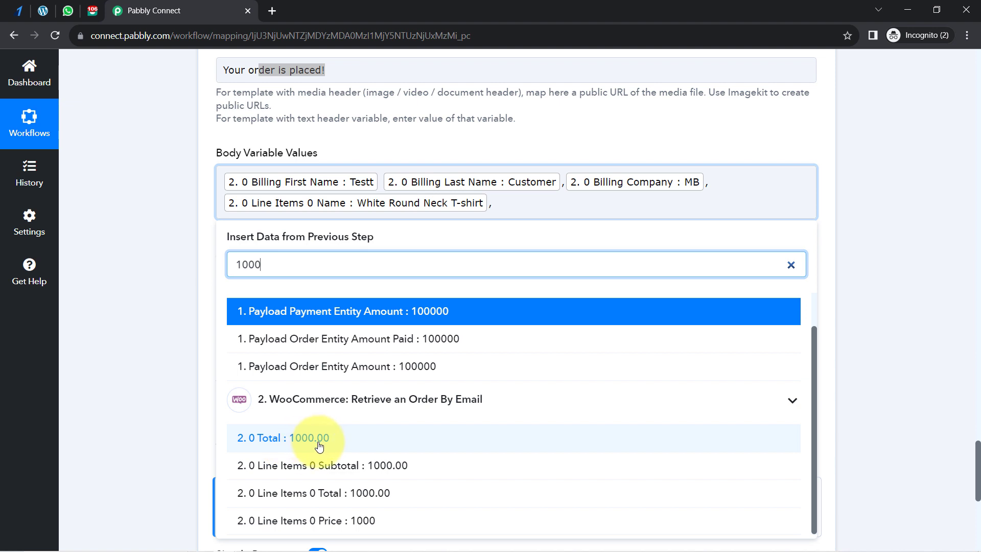
scroll(335, 442, "down", 1)
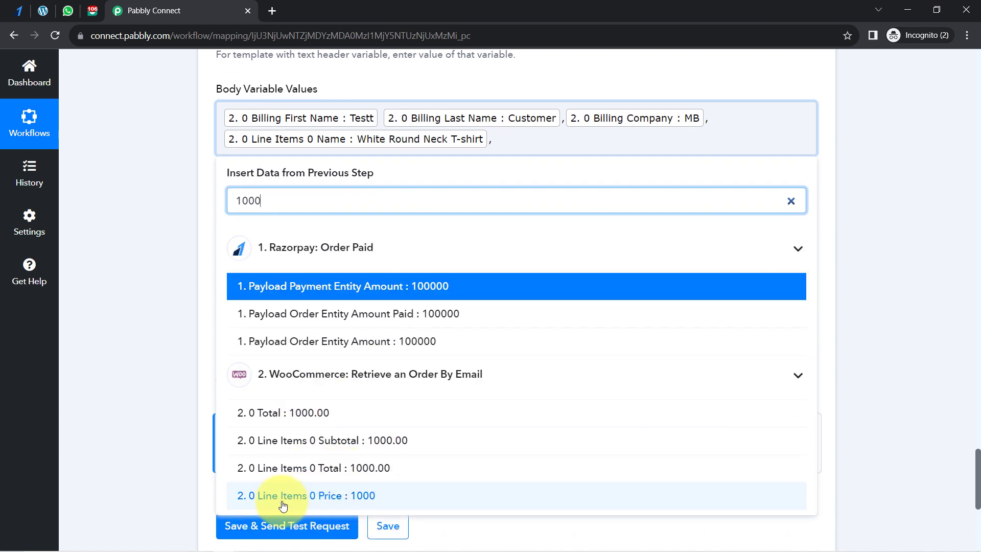
left_click(336, 495)
left_click(149, 260)
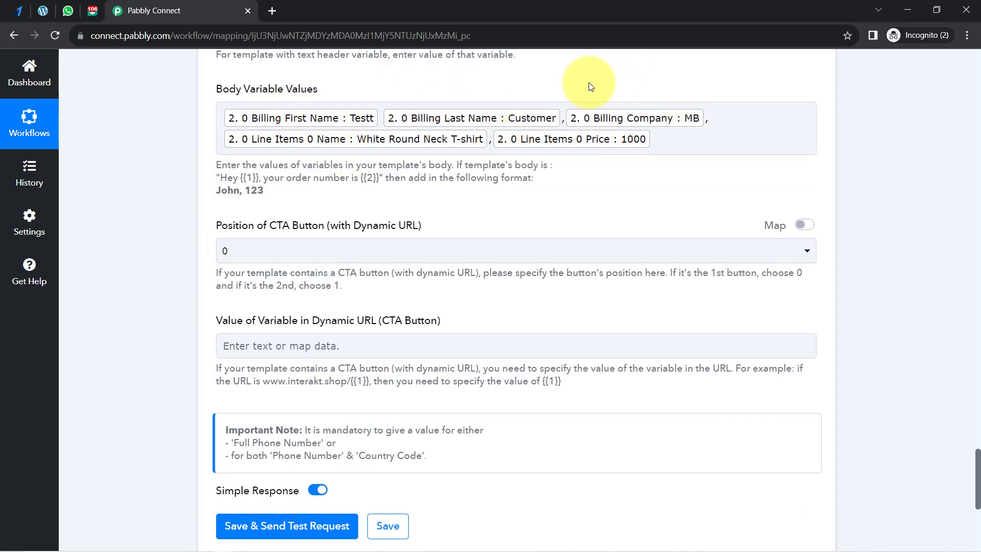
- Check the dynamic URL fields for the CTA button and replace the mapped billing phone in Full Phone Number with the recipient's WhatsApp number
scroll(172, 290, "down", 2)
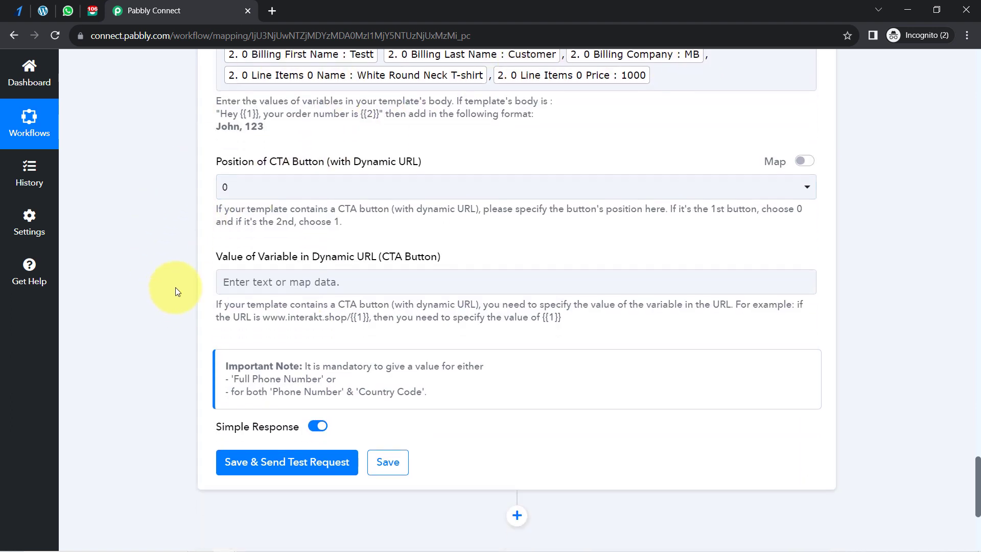
left_click_drag(317, 163, 427, 160)
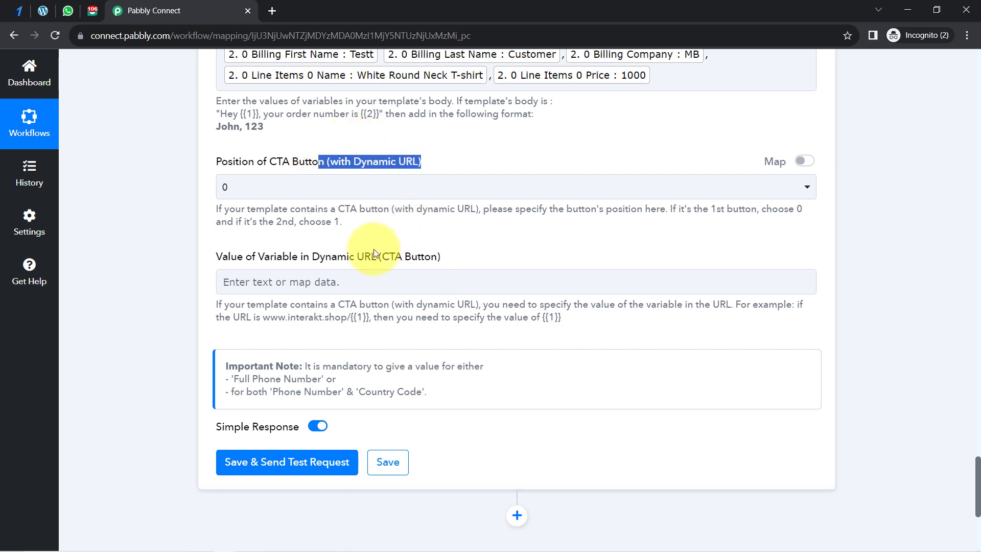
left_click_drag(372, 255, 420, 253)
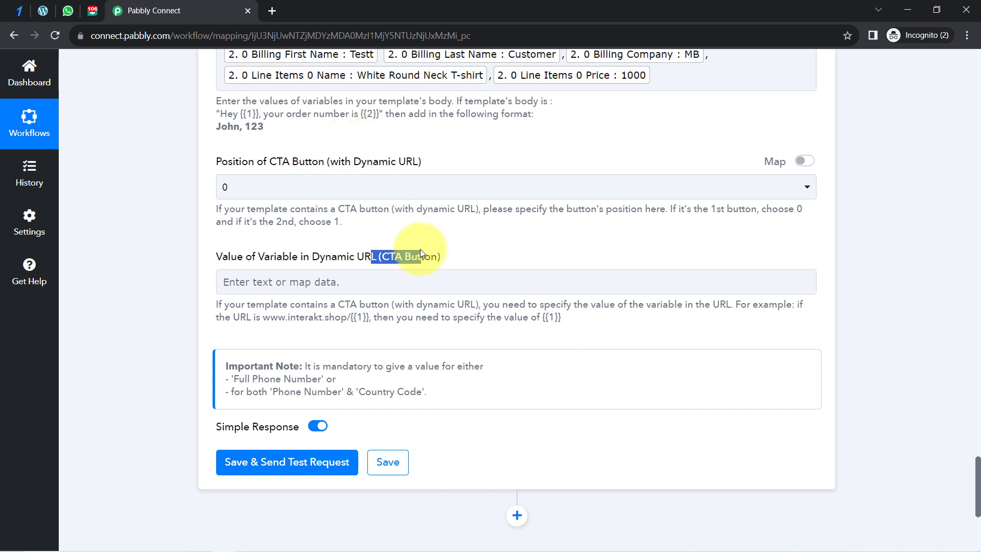
scroll(388, 271, "down", 3)
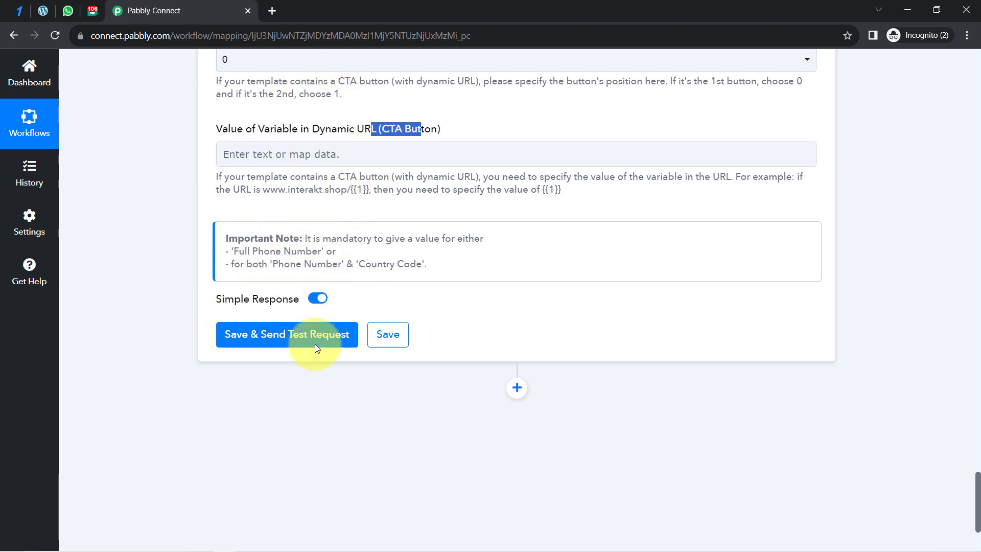
scroll(286, 342, "up", 12)
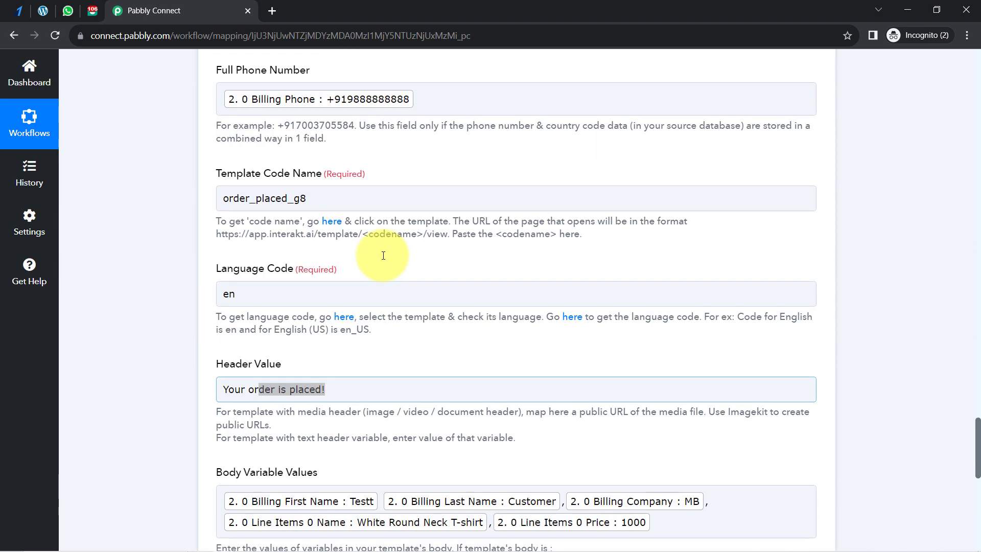
left_click(432, 99)
key("BackSpace")
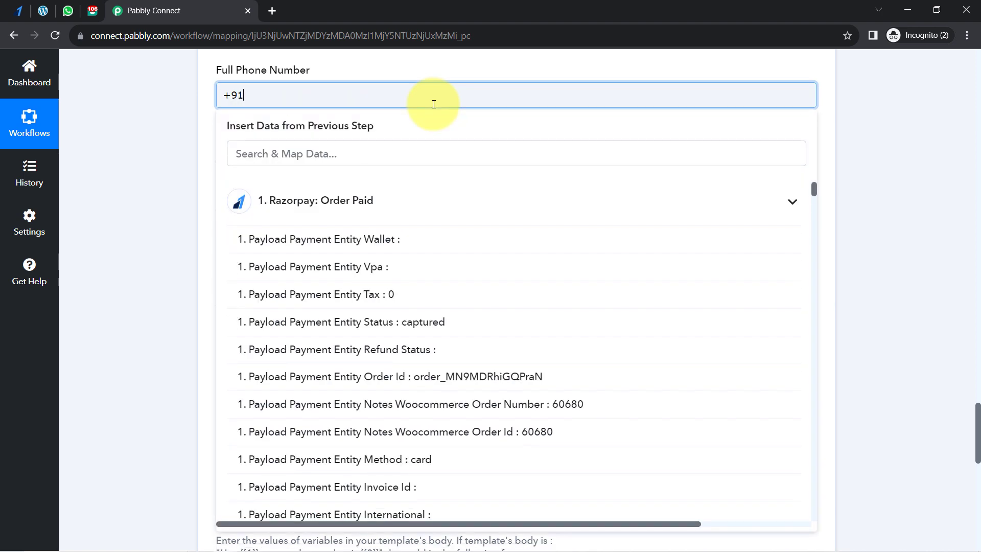
- Switch to WhatsApp Web and delete the existing Pabbly Team - Interakt chat
left_click(68, 11)
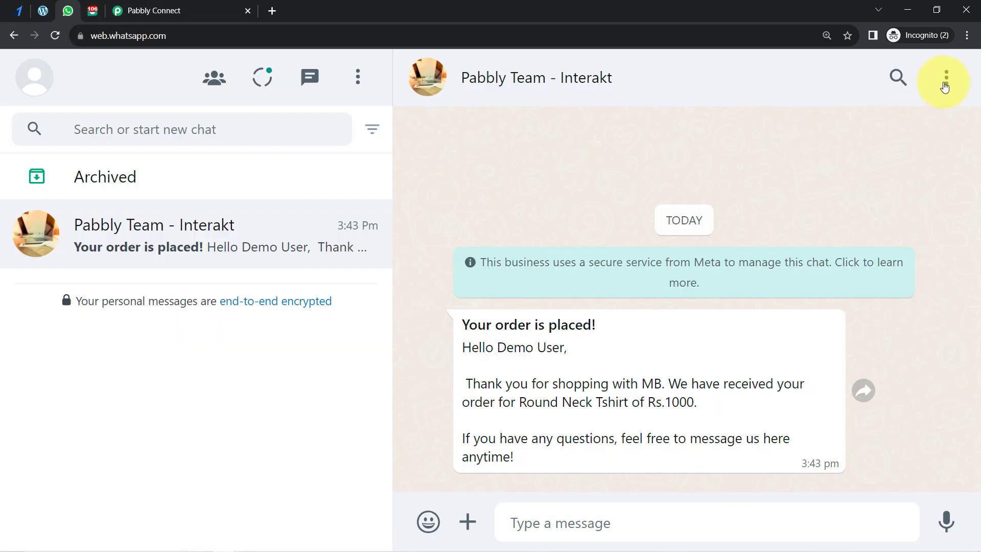
left_click(944, 82)
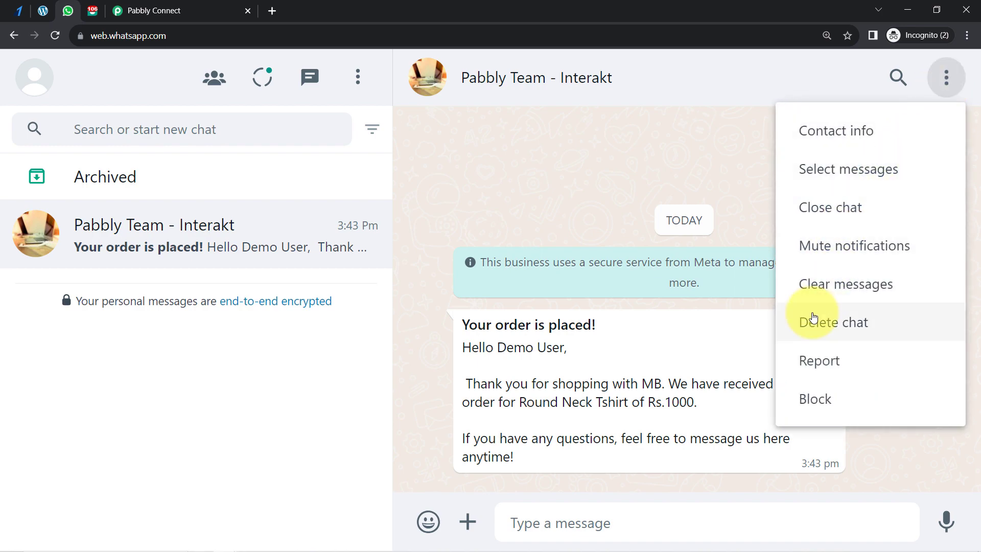
left_click(813, 316)
left_click(624, 401)
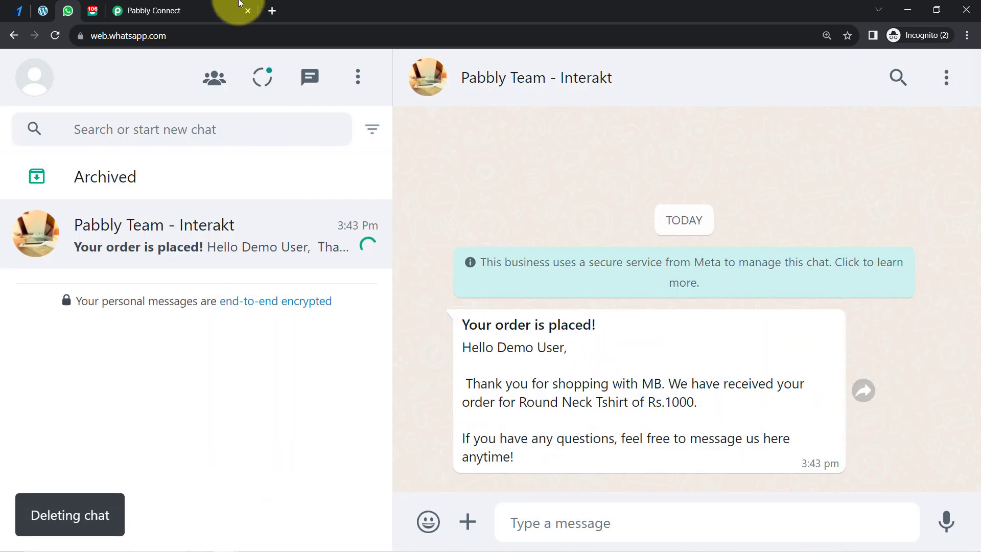
- Save the Interakt action in Pabbly Connect with a test request and open the new Pabbly Team - Interakt chat in WhatsApp Web
left_click(197, 9)
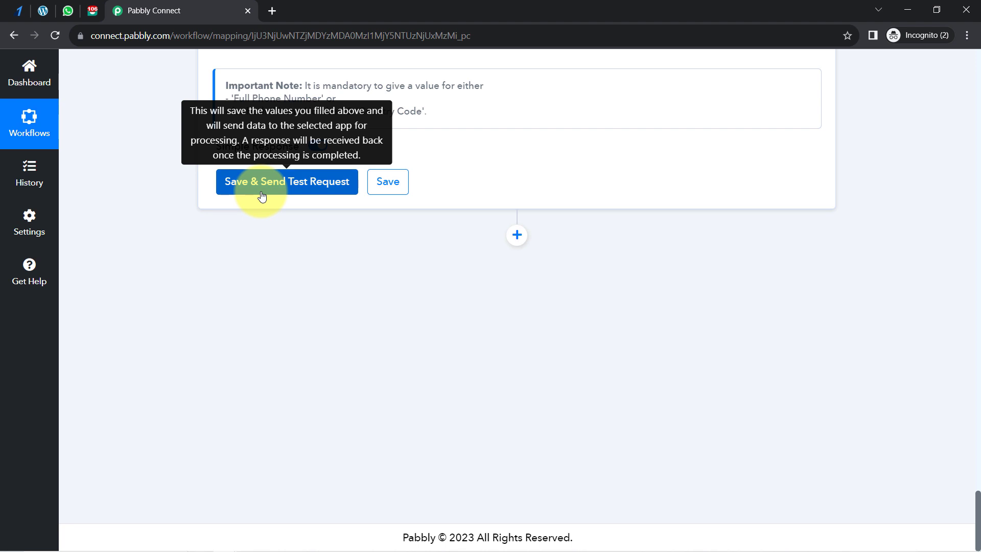
left_click(261, 182)
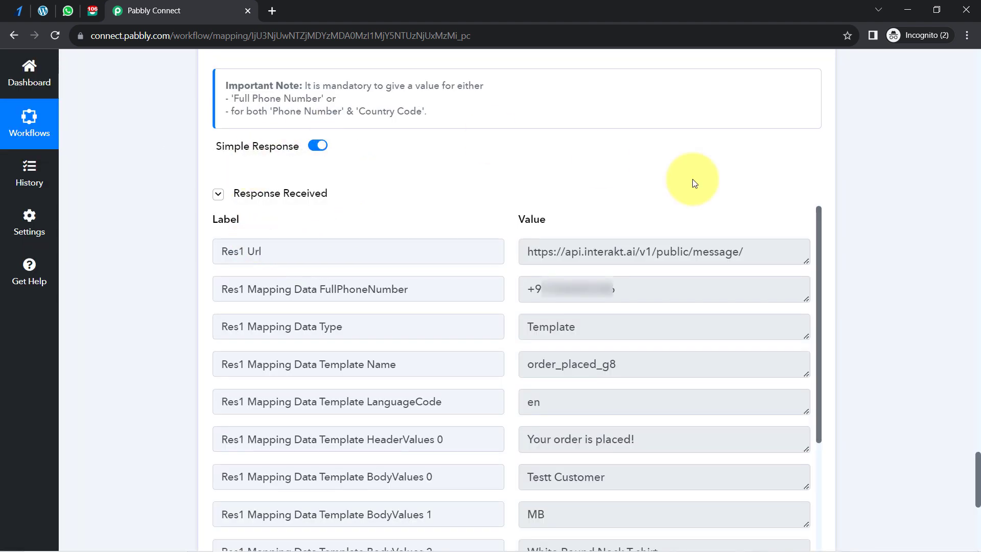
left_click(69, 11)
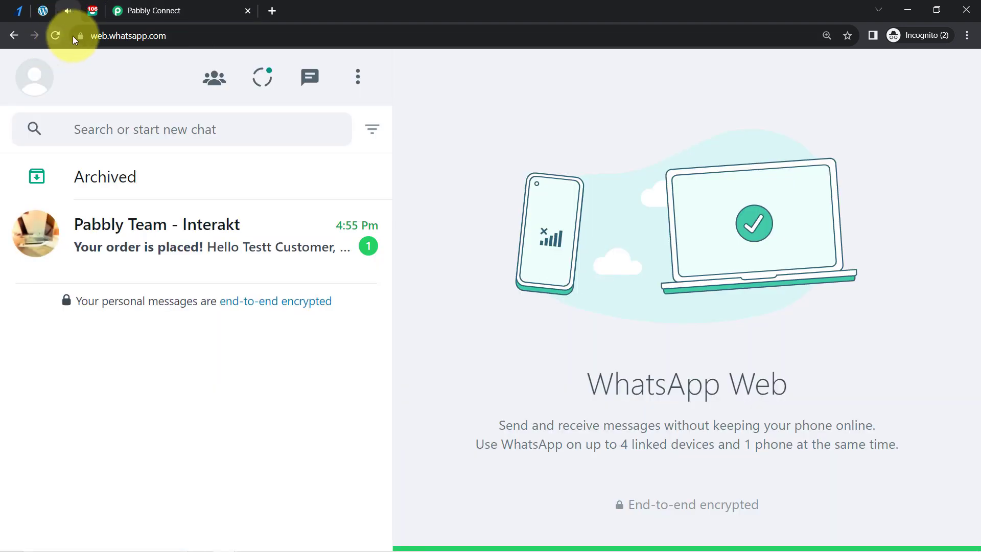
left_click(170, 242)
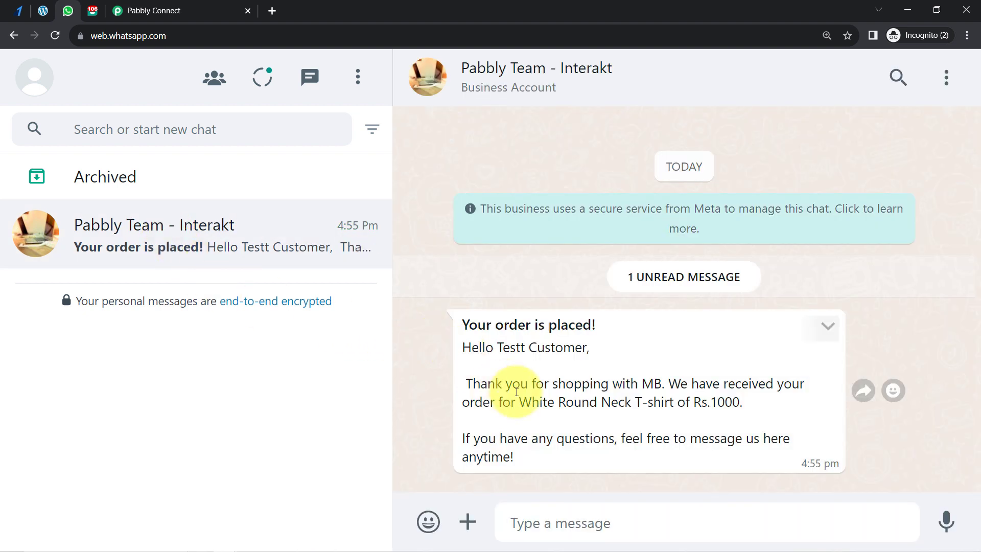
- Examine the received WhatsApp message's heading, customer name, company, product and price against the mapped template variables
left_click_drag(477, 323, 599, 319)
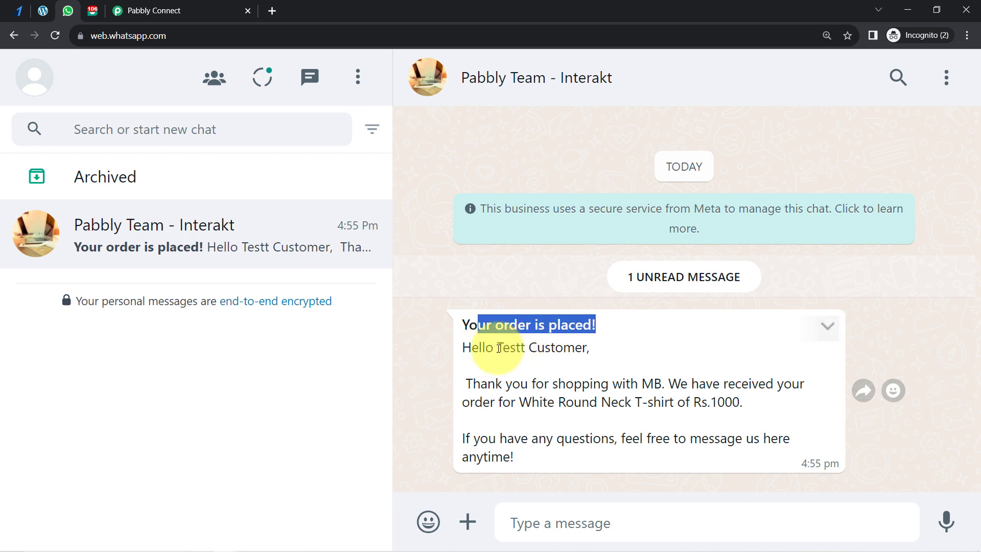
left_click_drag(498, 347, 587, 343)
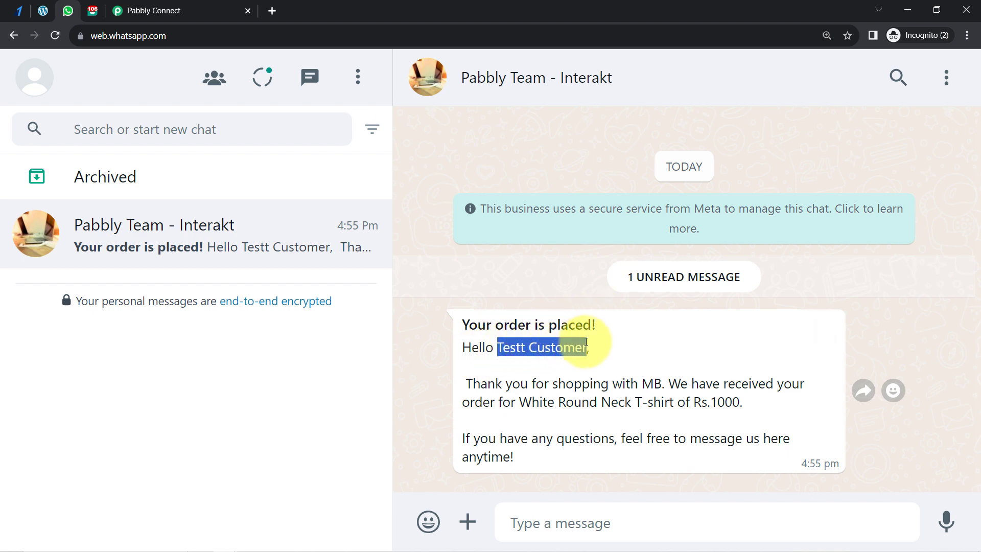
double_click(655, 384)
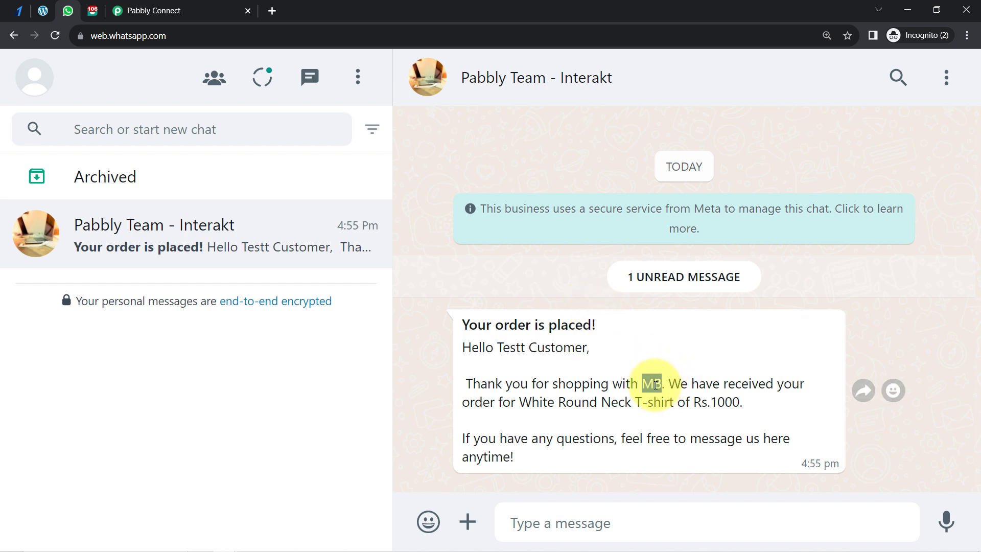
left_click_drag(531, 402, 734, 402)
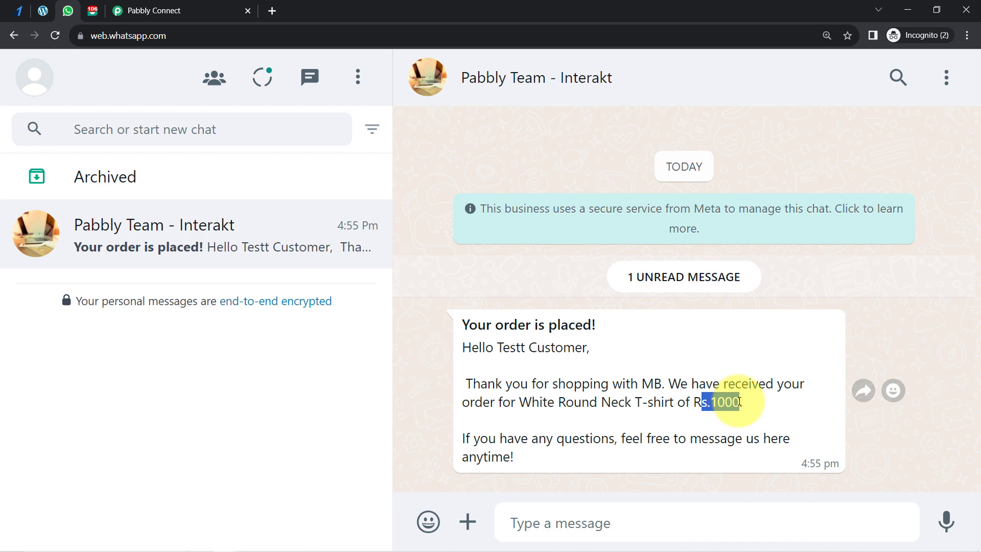
left_click(492, 346)
left_click_drag(470, 325, 492, 453)
left_click(500, 404)
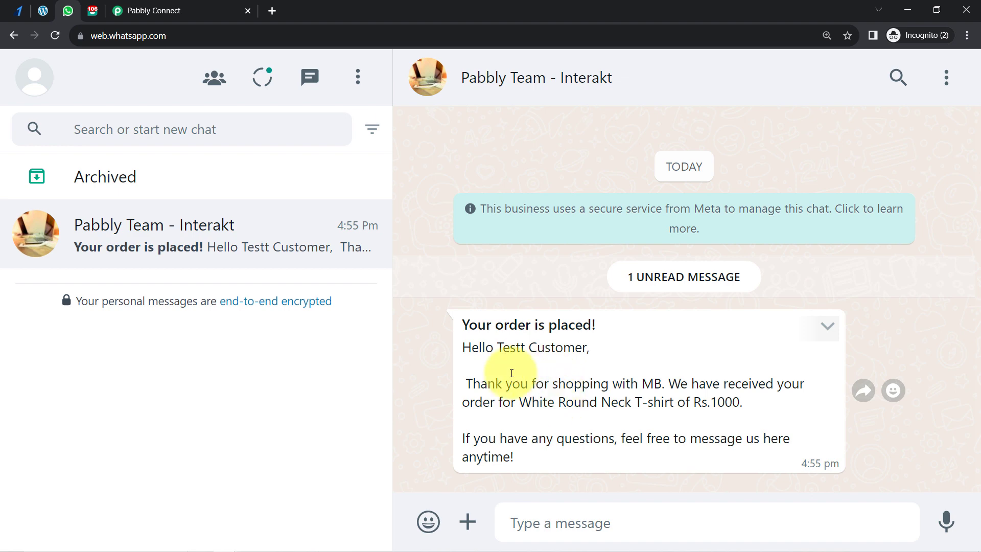
left_click_drag(477, 325, 501, 454)
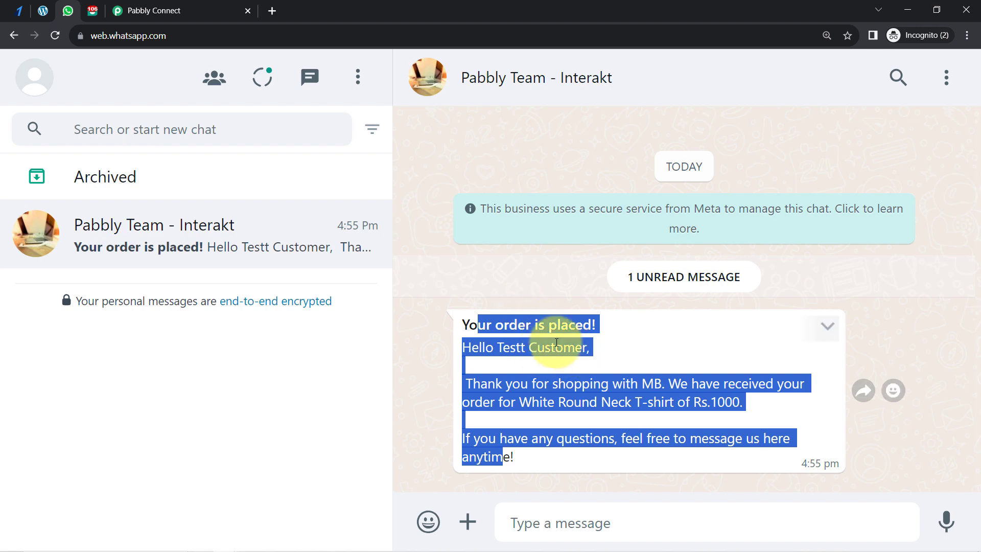
left_click(21, 7)
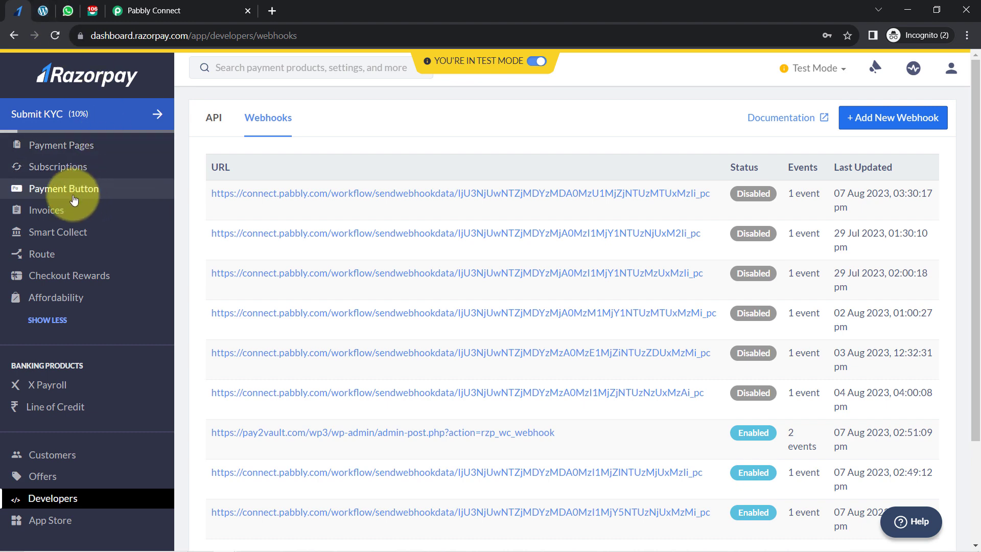
left_click(43, 7)
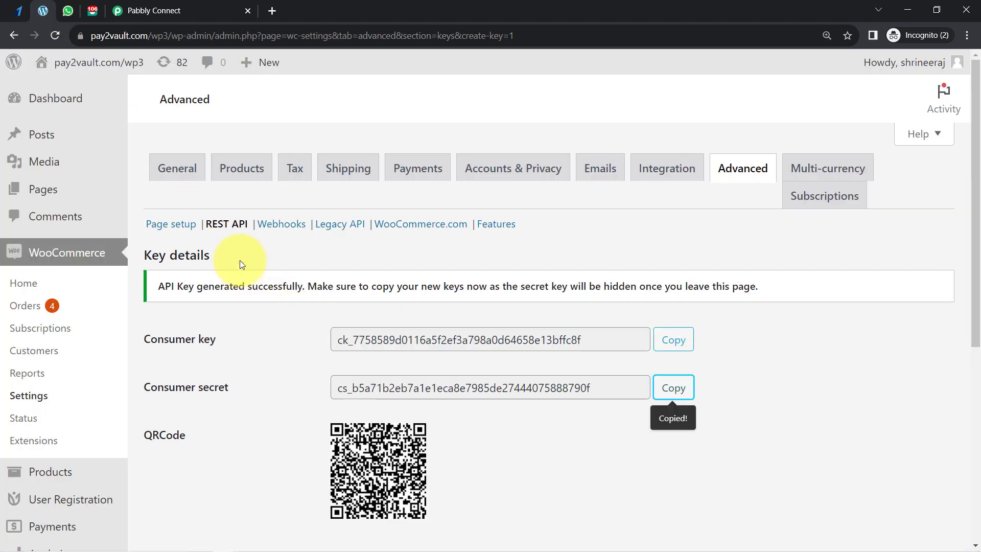
- Switch to Pabbly Connect and collapse the Razorpay, WooCommerce, Filter and Interakt steps to review the whole workflow
left_click(183, 5)
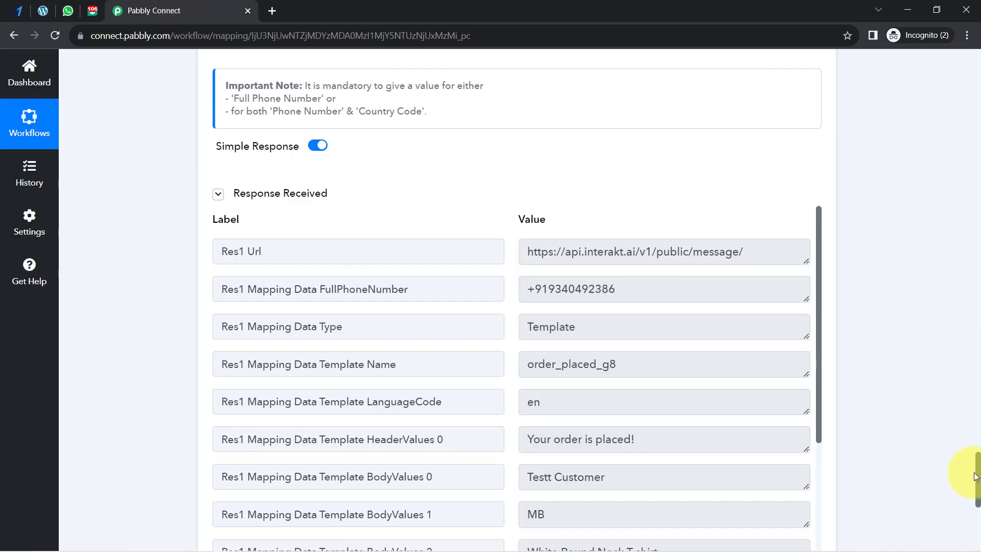
left_click_drag(977, 477, 965, 30)
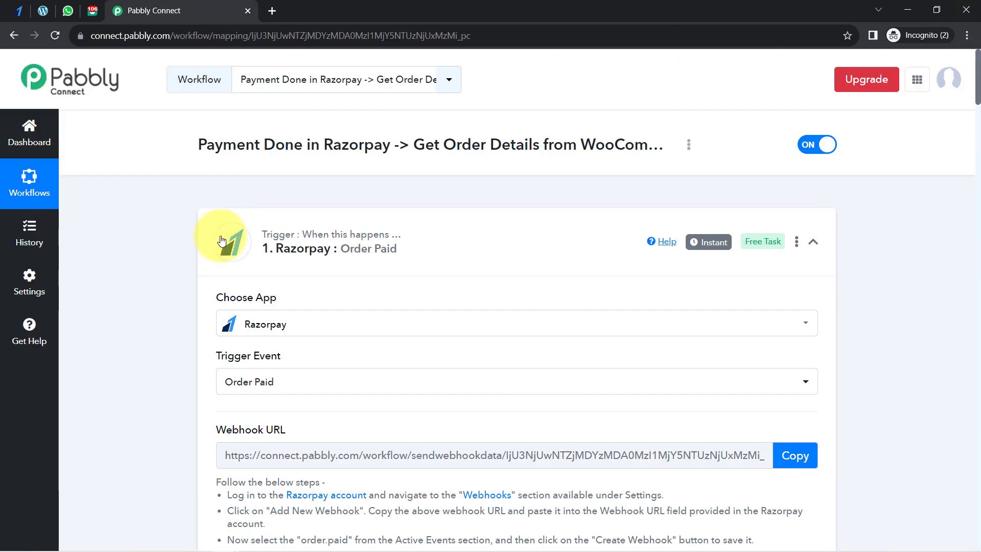
left_click(289, 246)
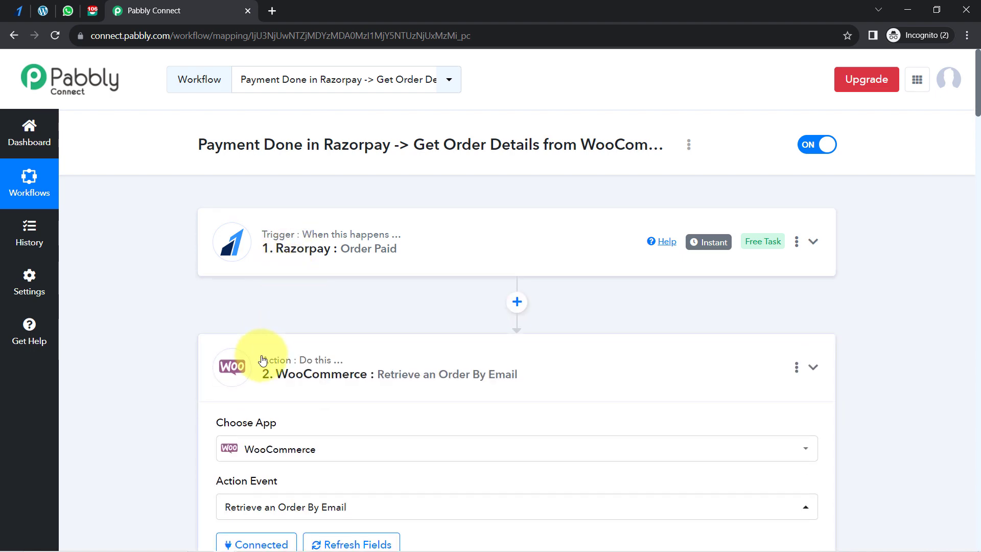
left_click(260, 374)
left_click(267, 500)
scroll(249, 389, "down", 3)
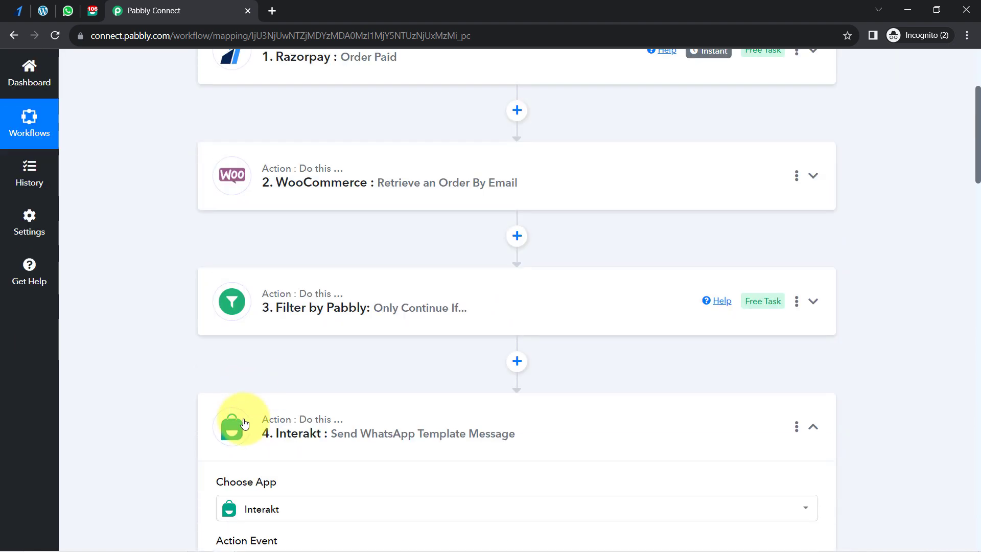
left_click(246, 424)
scroll(256, 251, "up", 3)
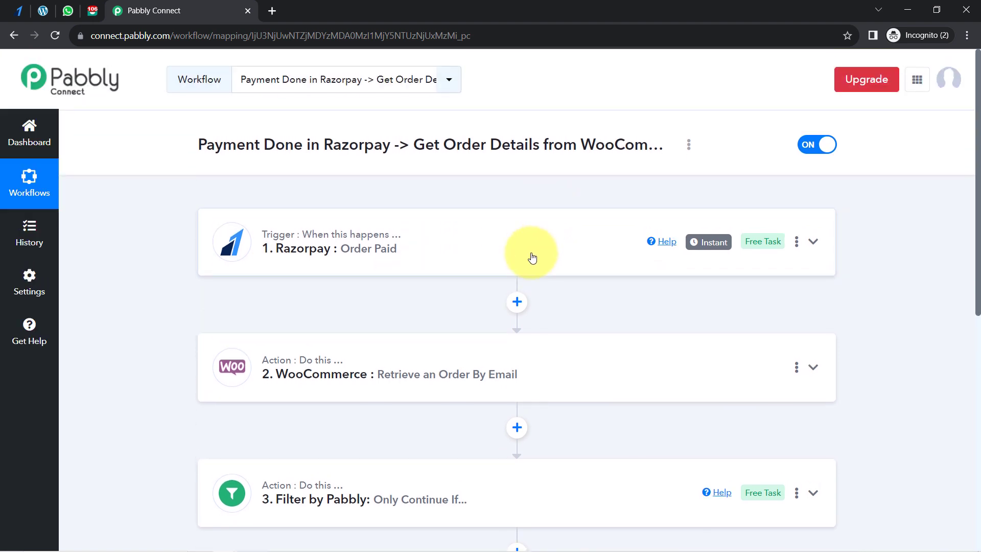
scroll(527, 254, "down", 5)
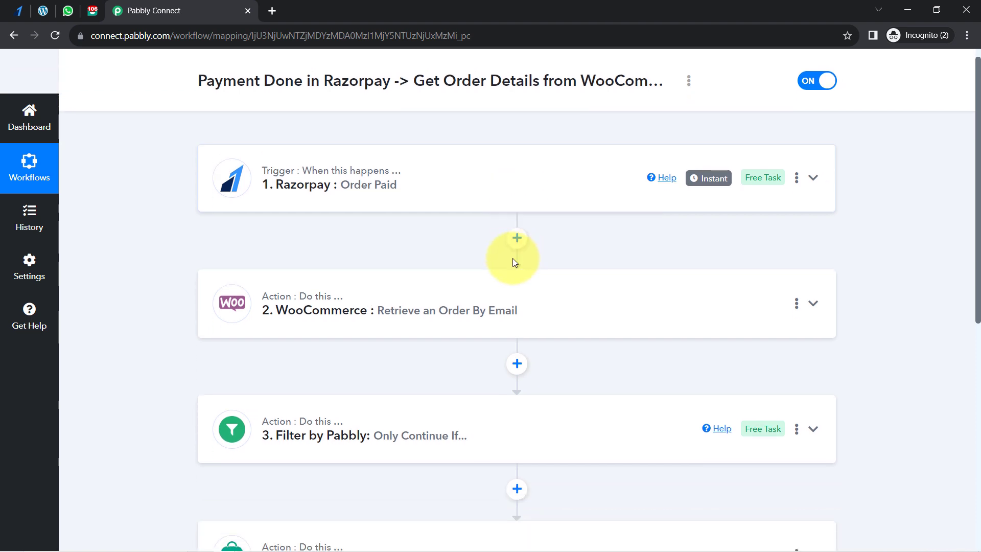
scroll(279, 206, "up", 5)
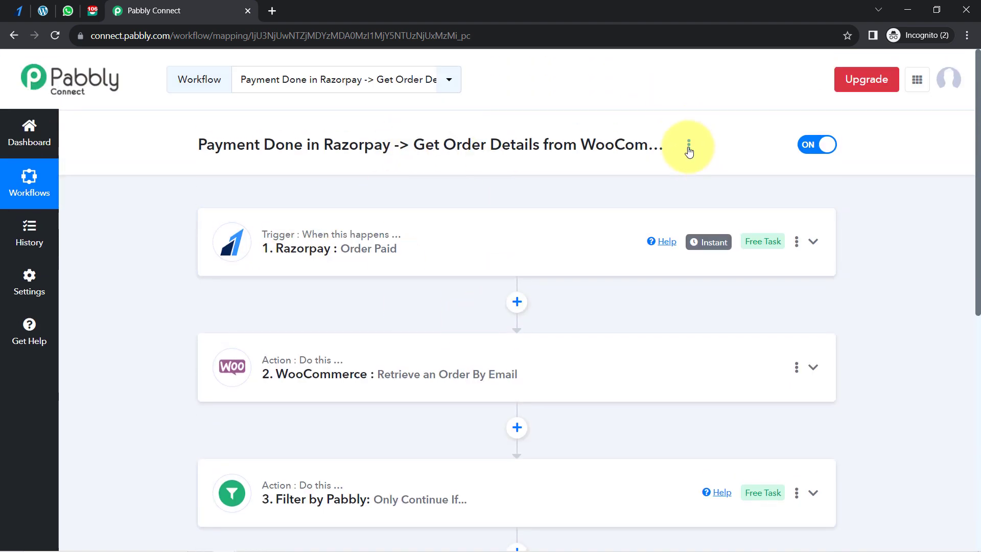
- Copy the workflow's share link from the Share Workflow dialog and close the dialog
left_click(688, 149)
left_click(591, 209)
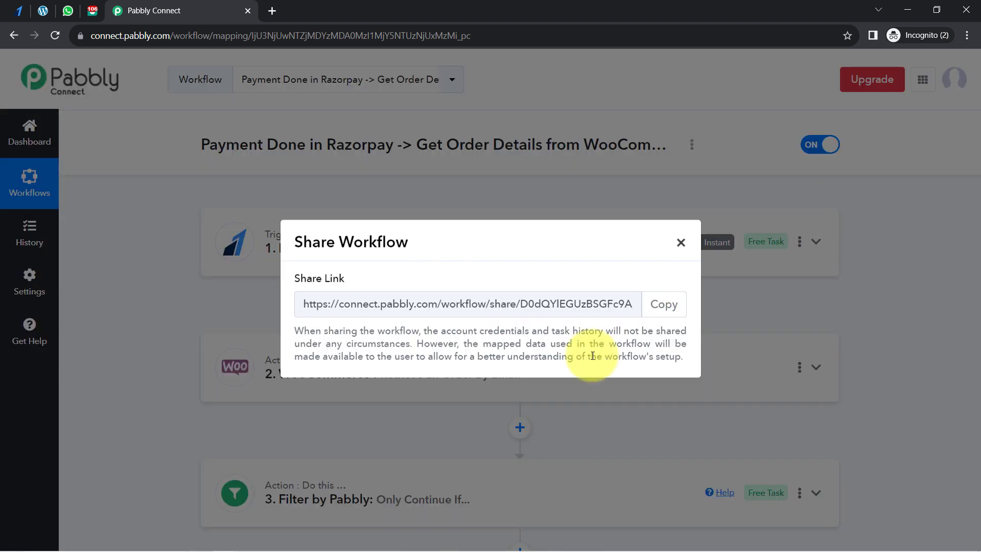
left_click(664, 309)
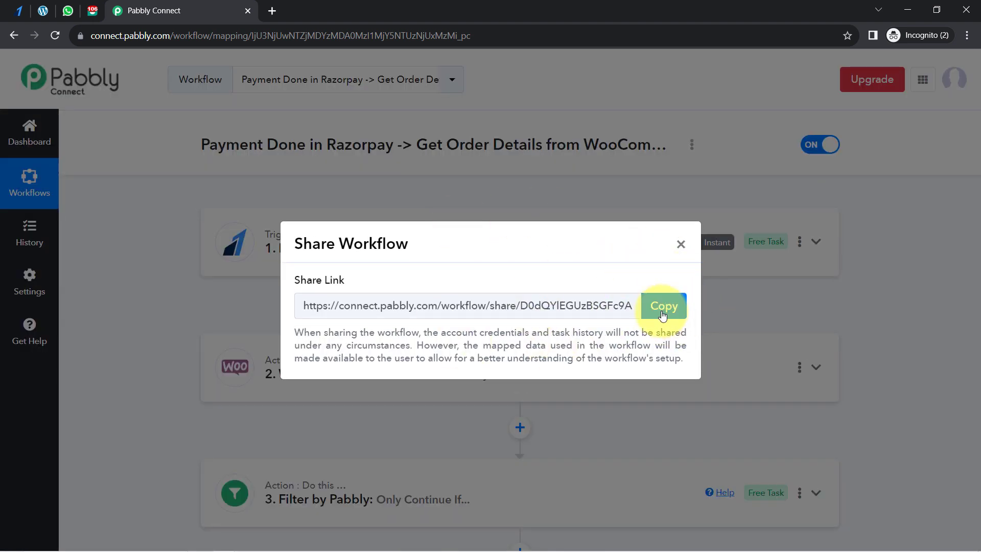
left_click(664, 306)
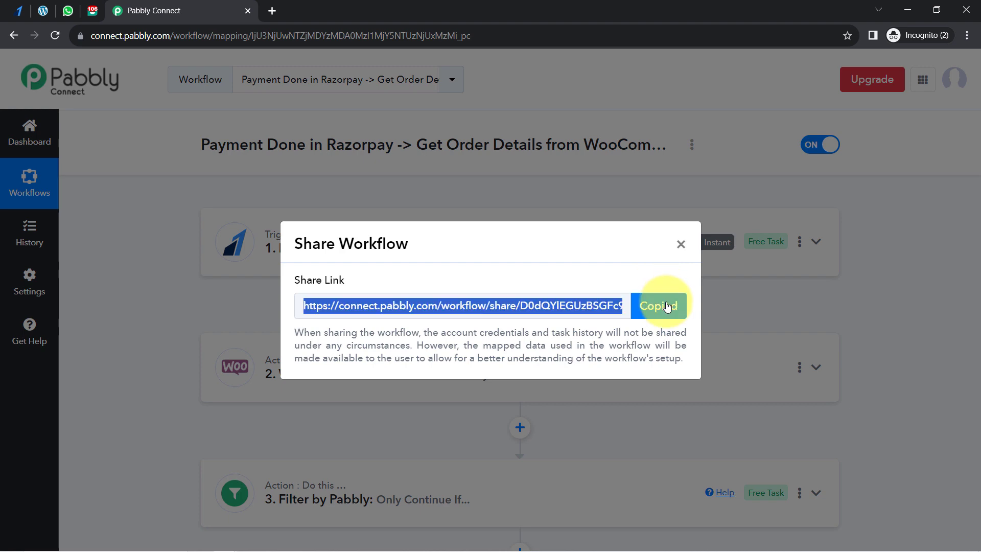
left_click(682, 245)
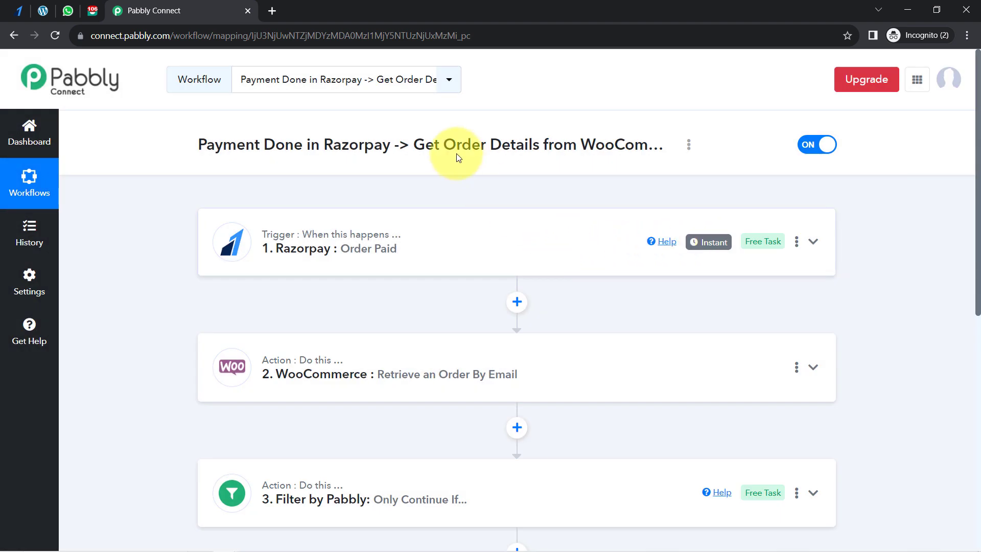
scroll(422, 284, "down", 3)
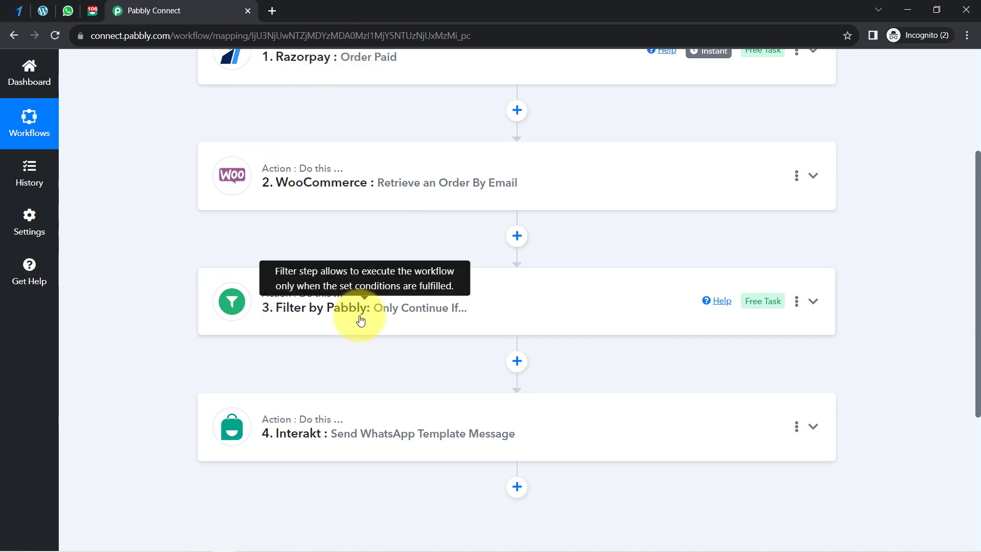